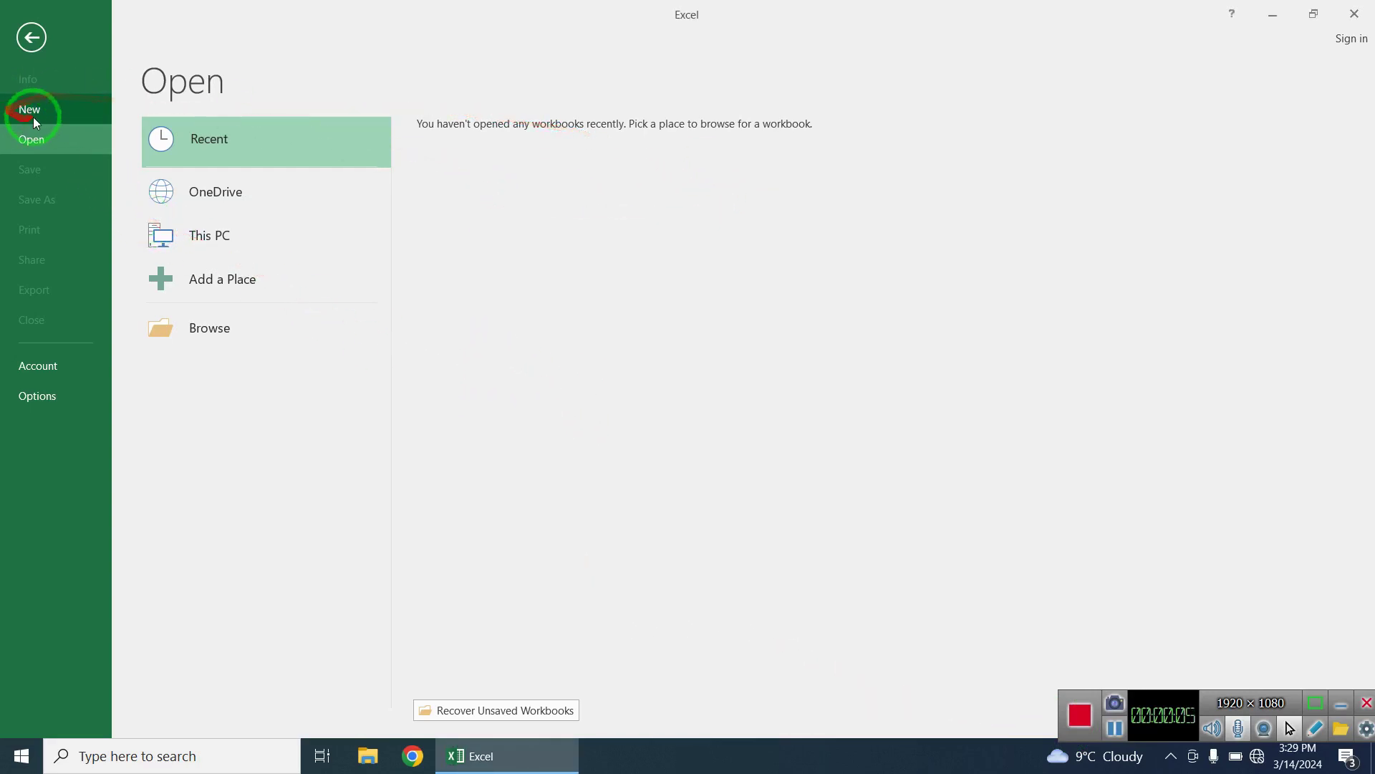
Create a blank workbook, Book1, from File > New and select cell A1.
click(33, 118)
click(244, 294)
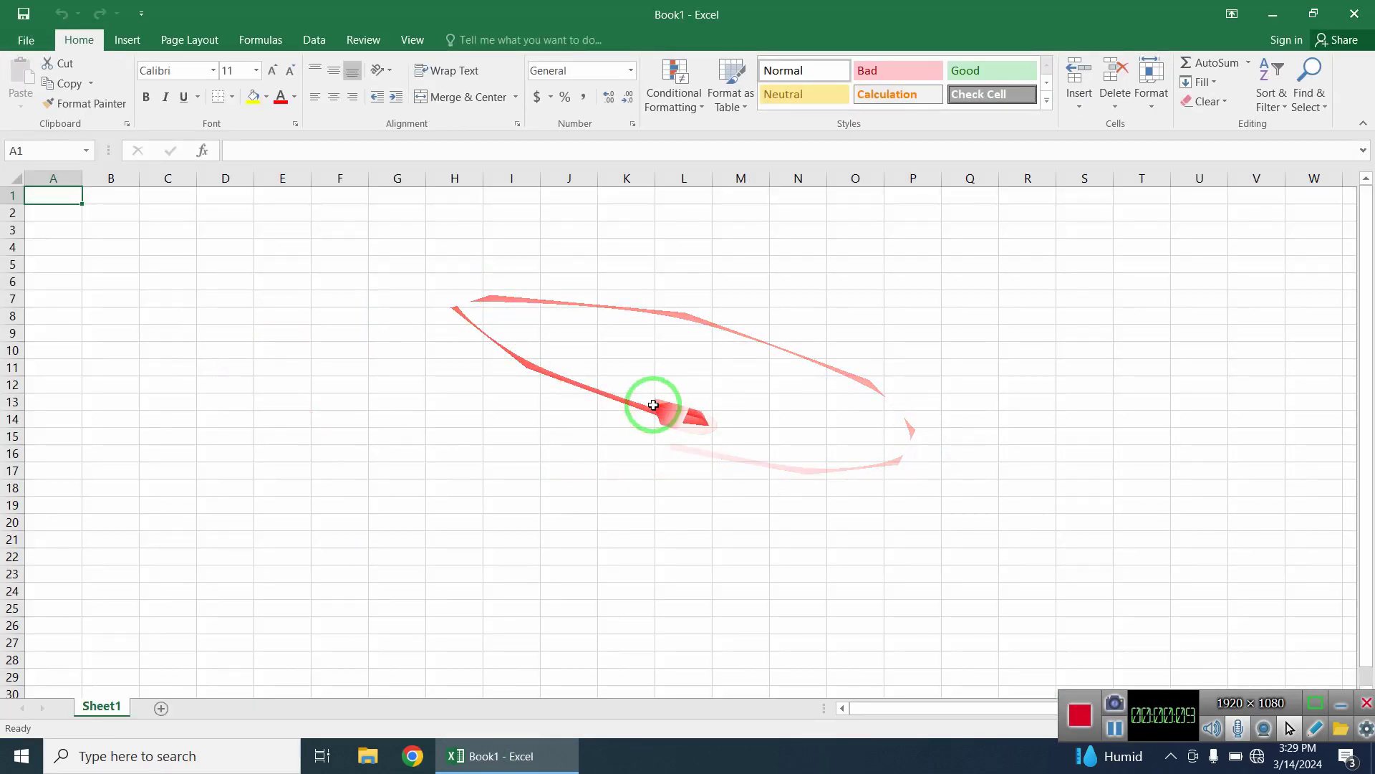
click(553, 384)
click(401, 508)
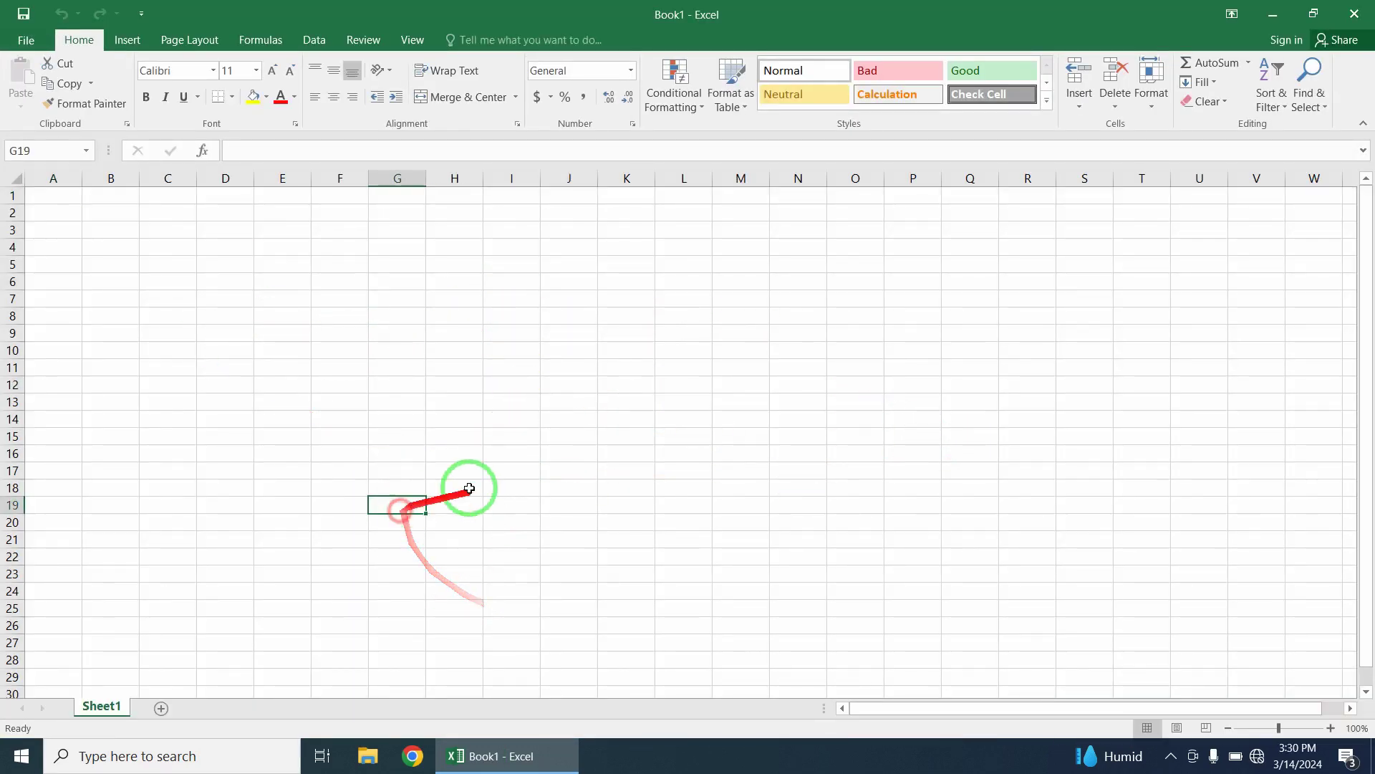
click(455, 195)
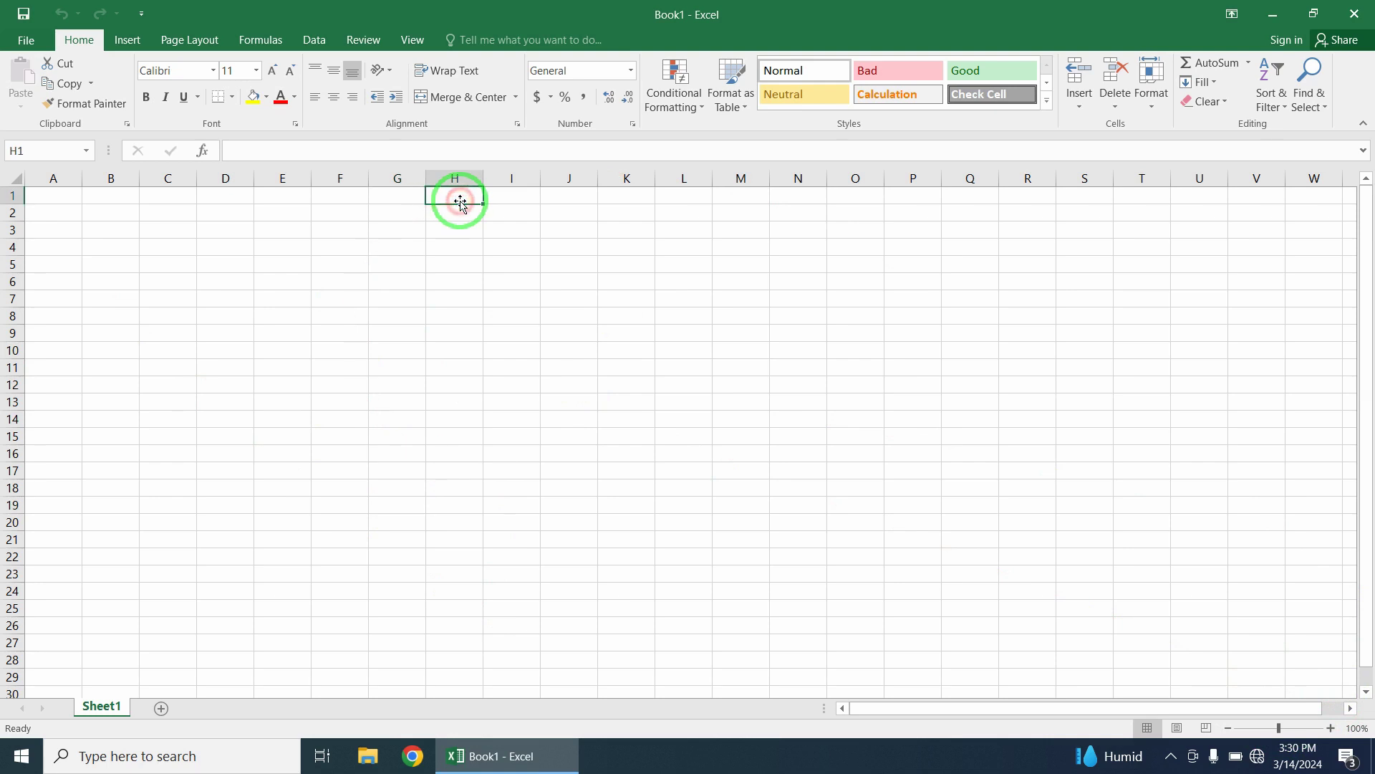
click(69, 194)
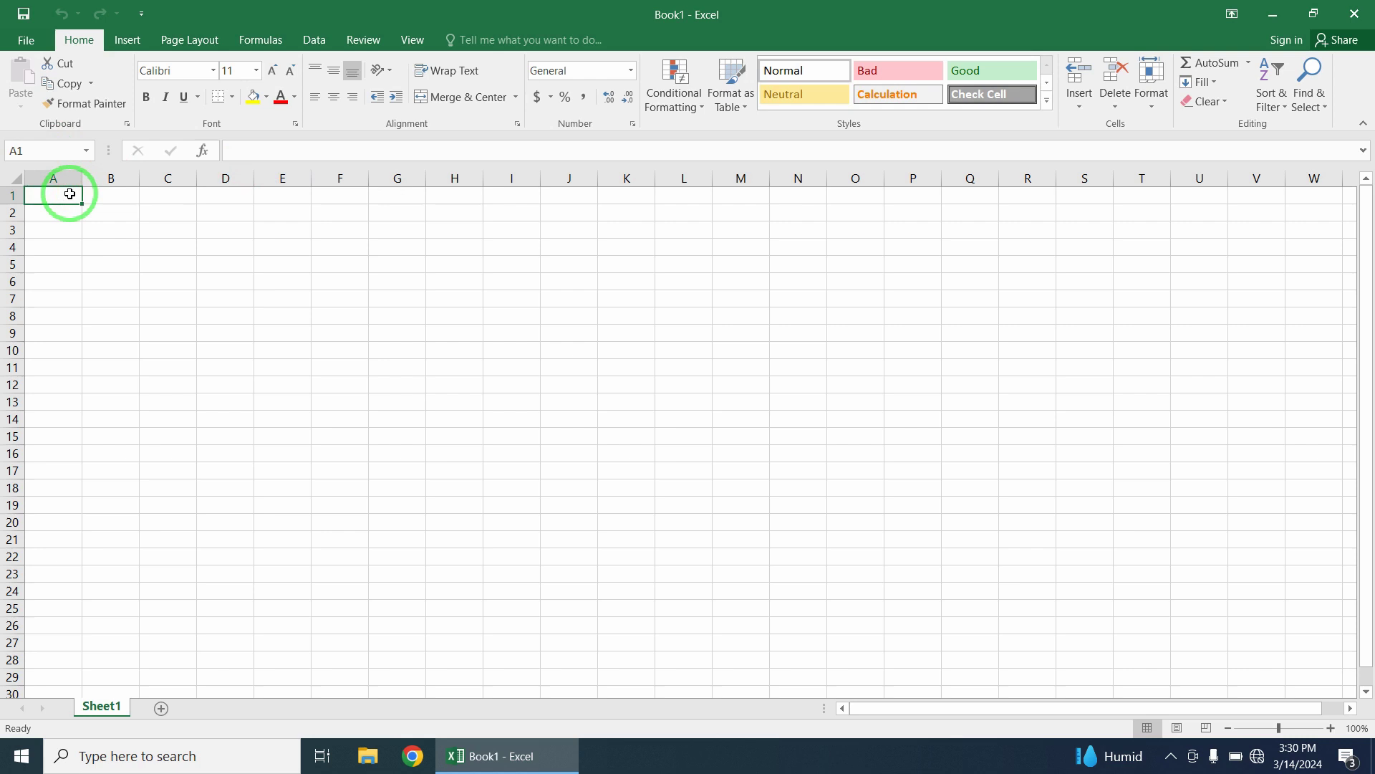
Enter the headers ID, Name, Easting, Northing, Elevation and Description across A1:F1.
text(ID)
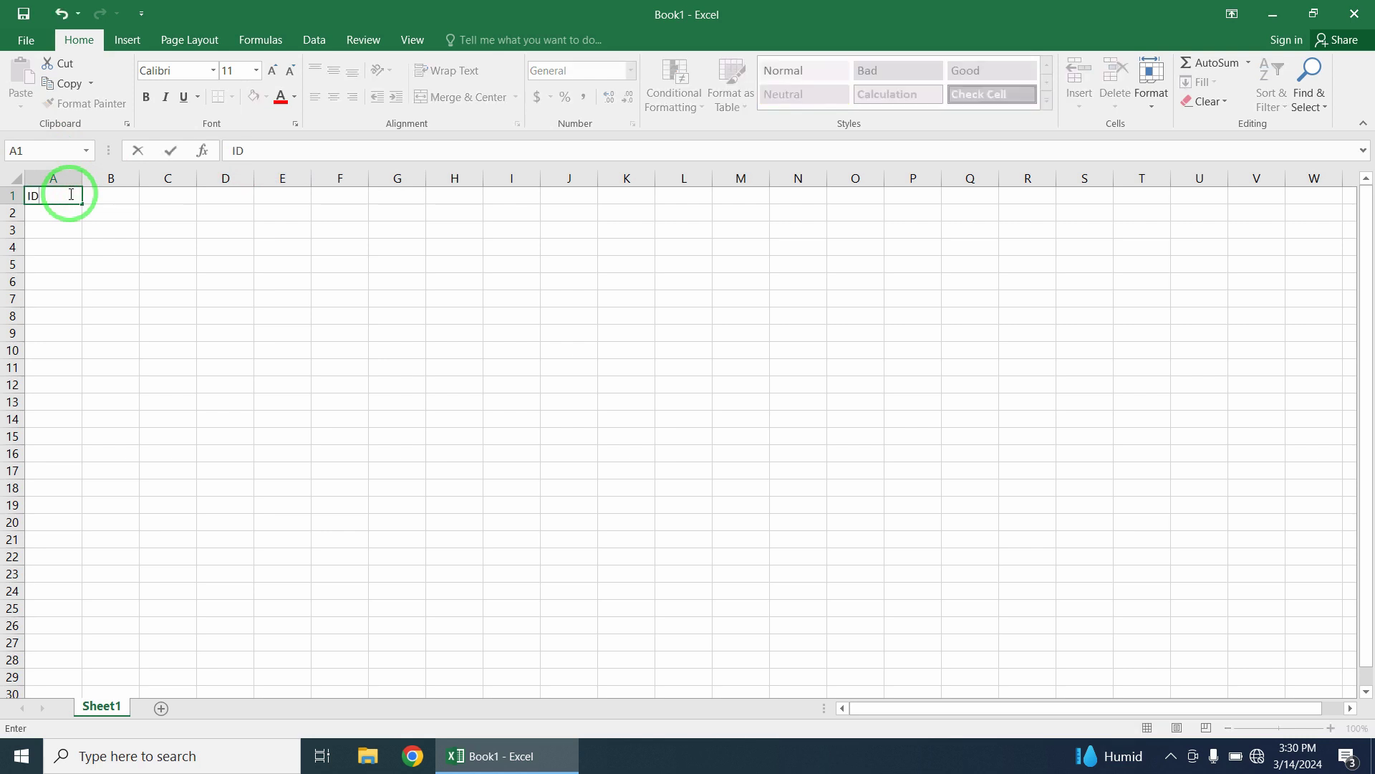
key(Tab)
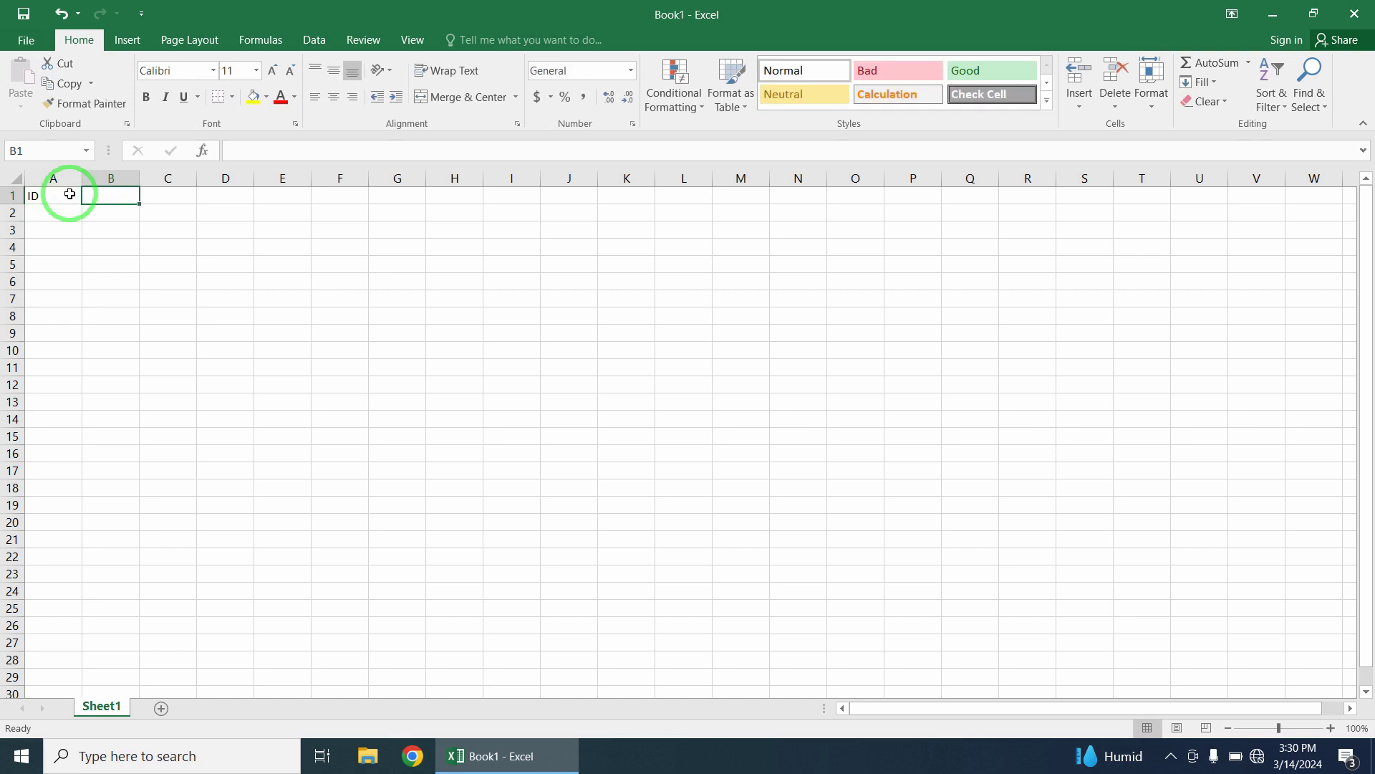
text(Name)
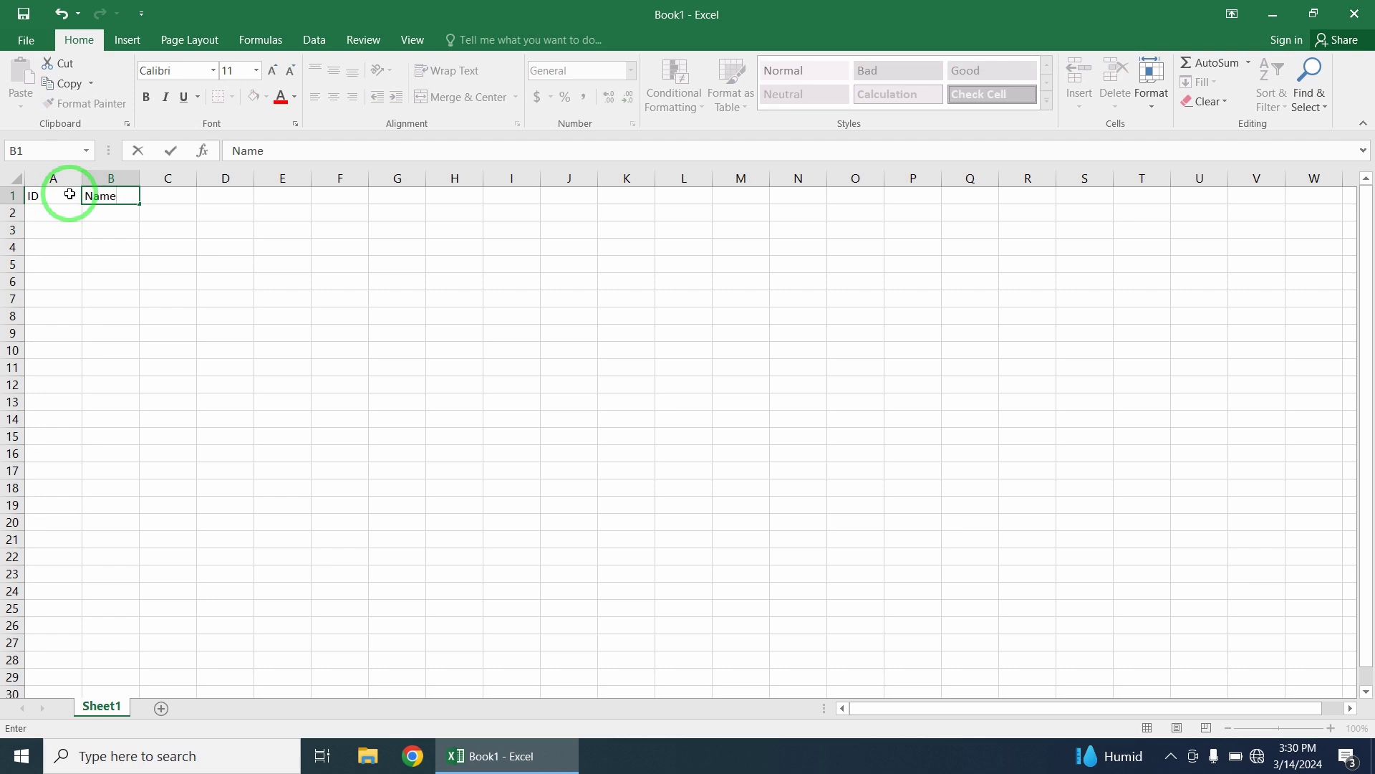
key(Tab)
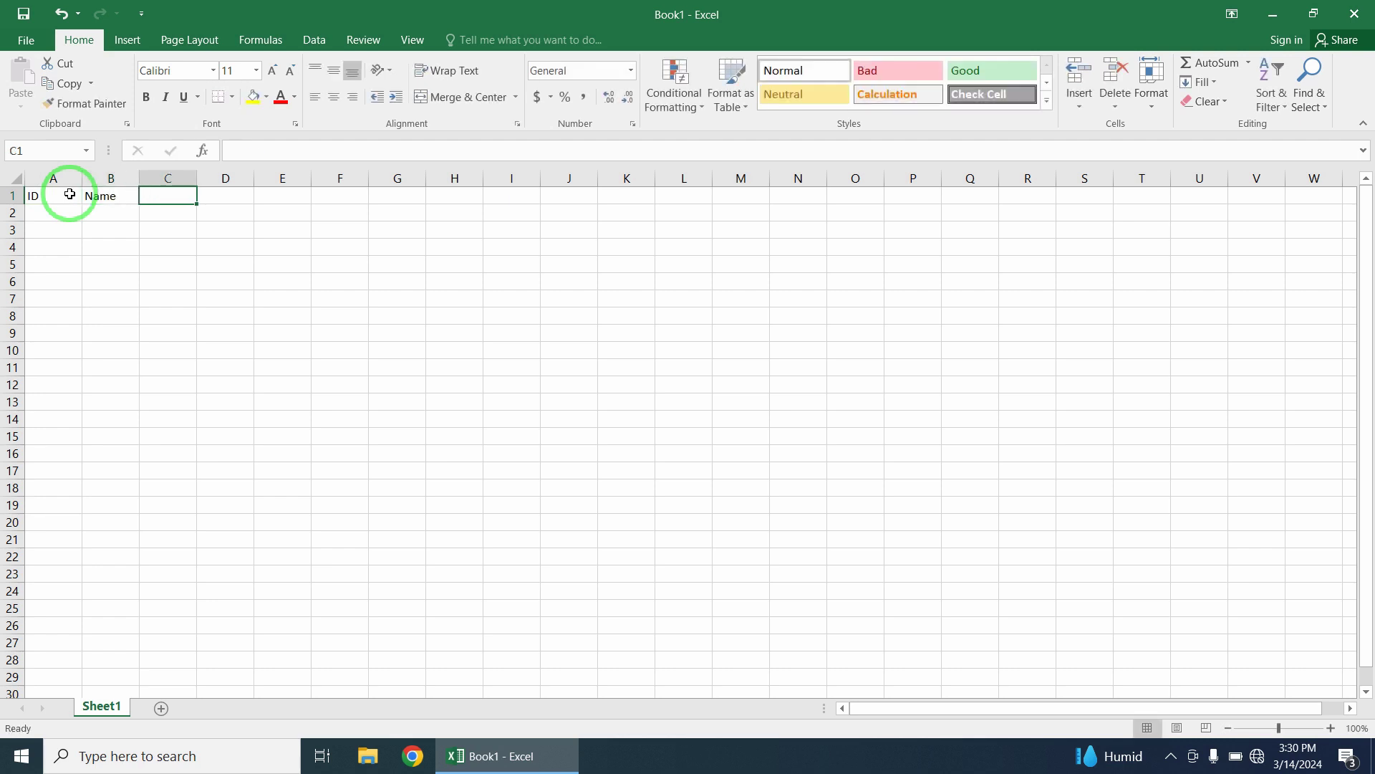
text(Eas)
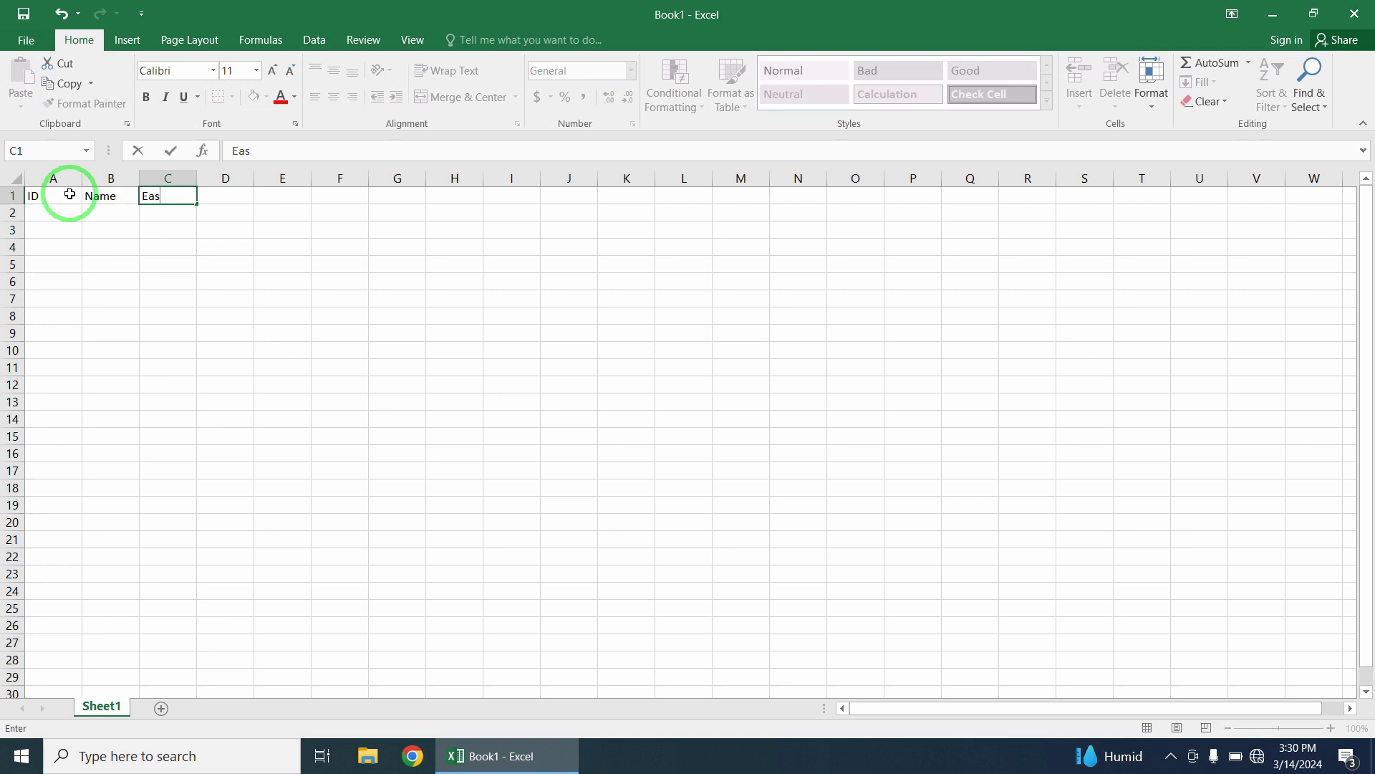
text(ting)
key(Tab)
text(Northing)
key(Tab)
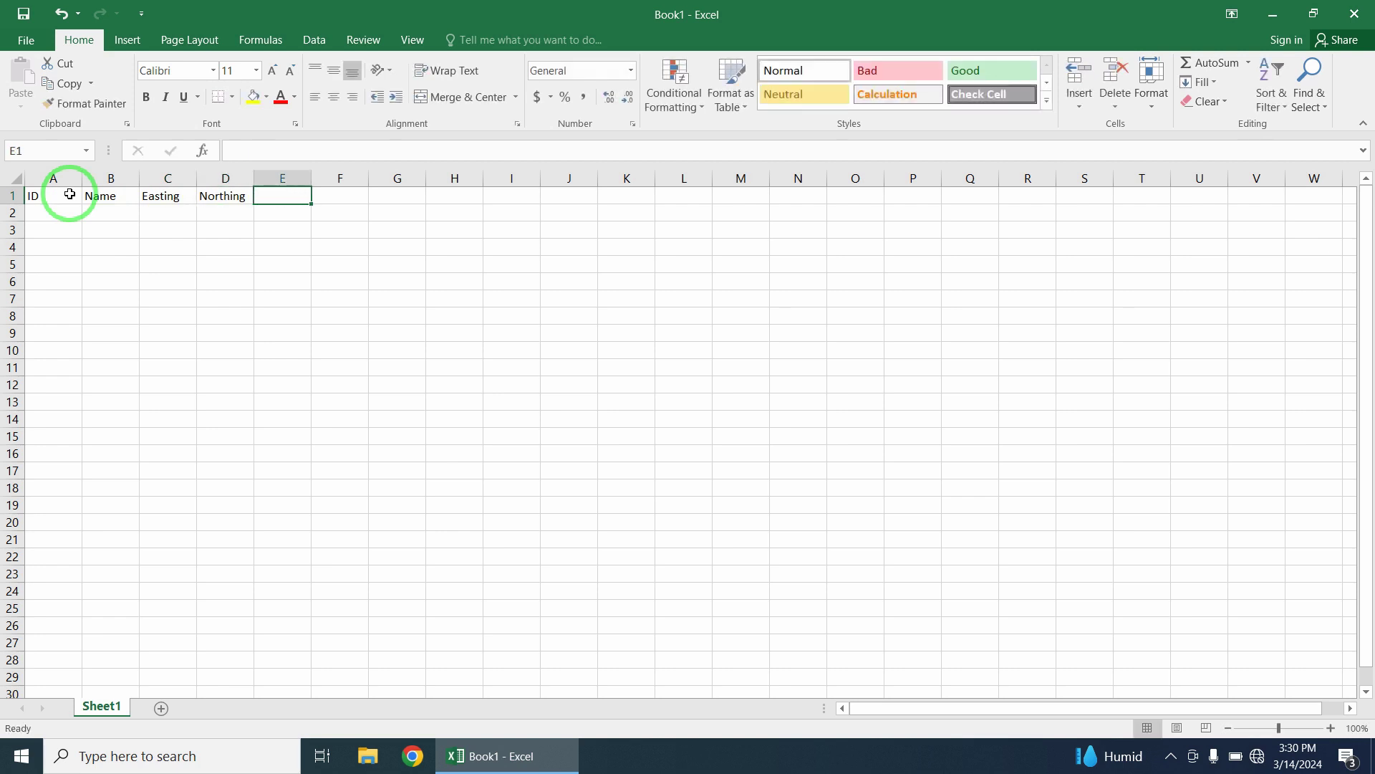
text(Elevation)
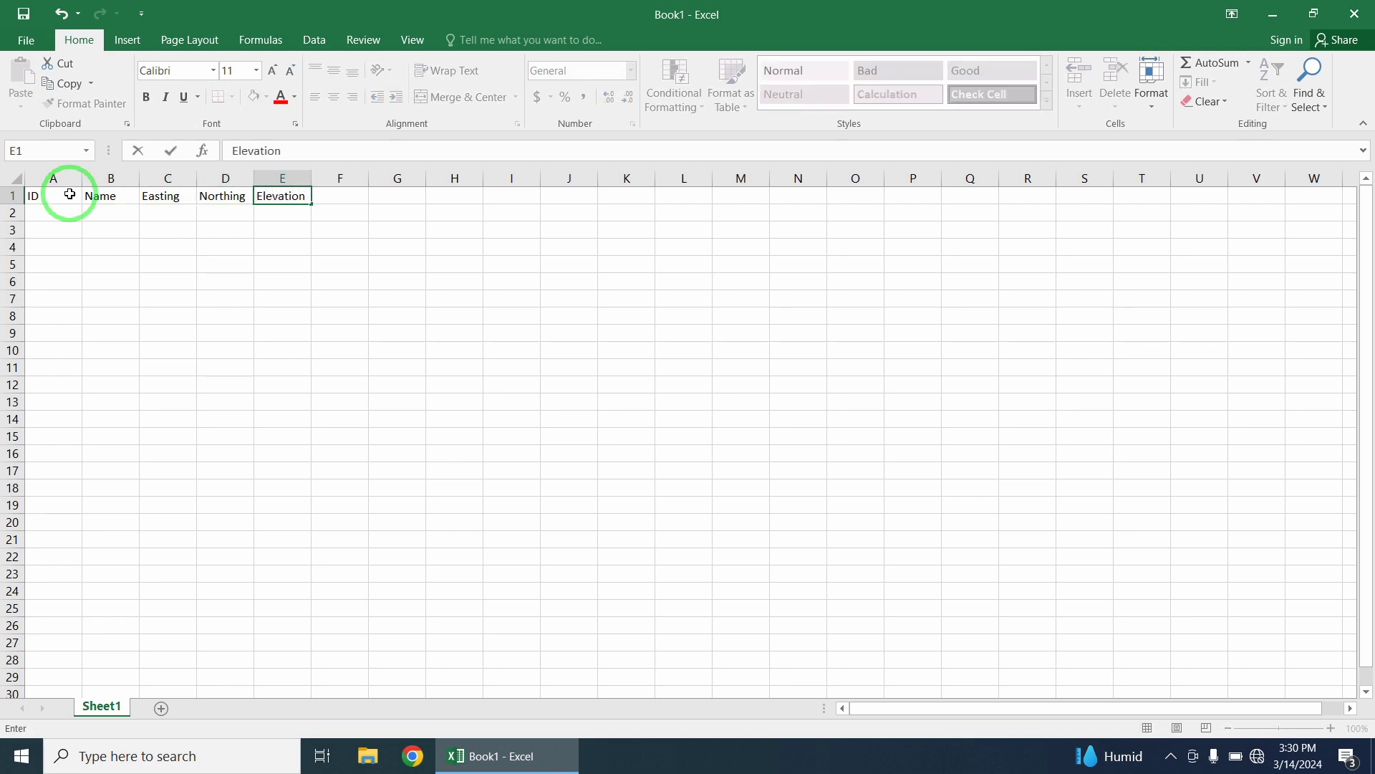
key(Tab)
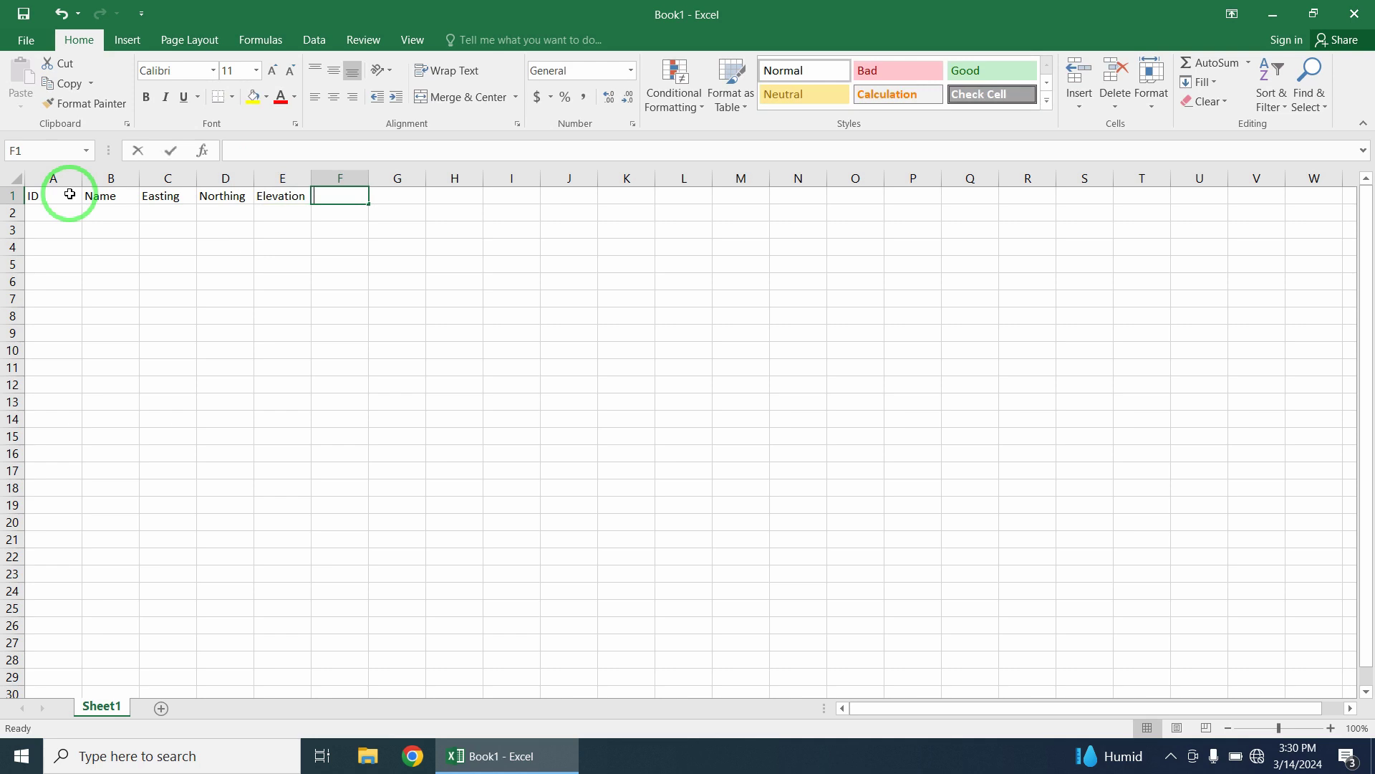
text(Description)
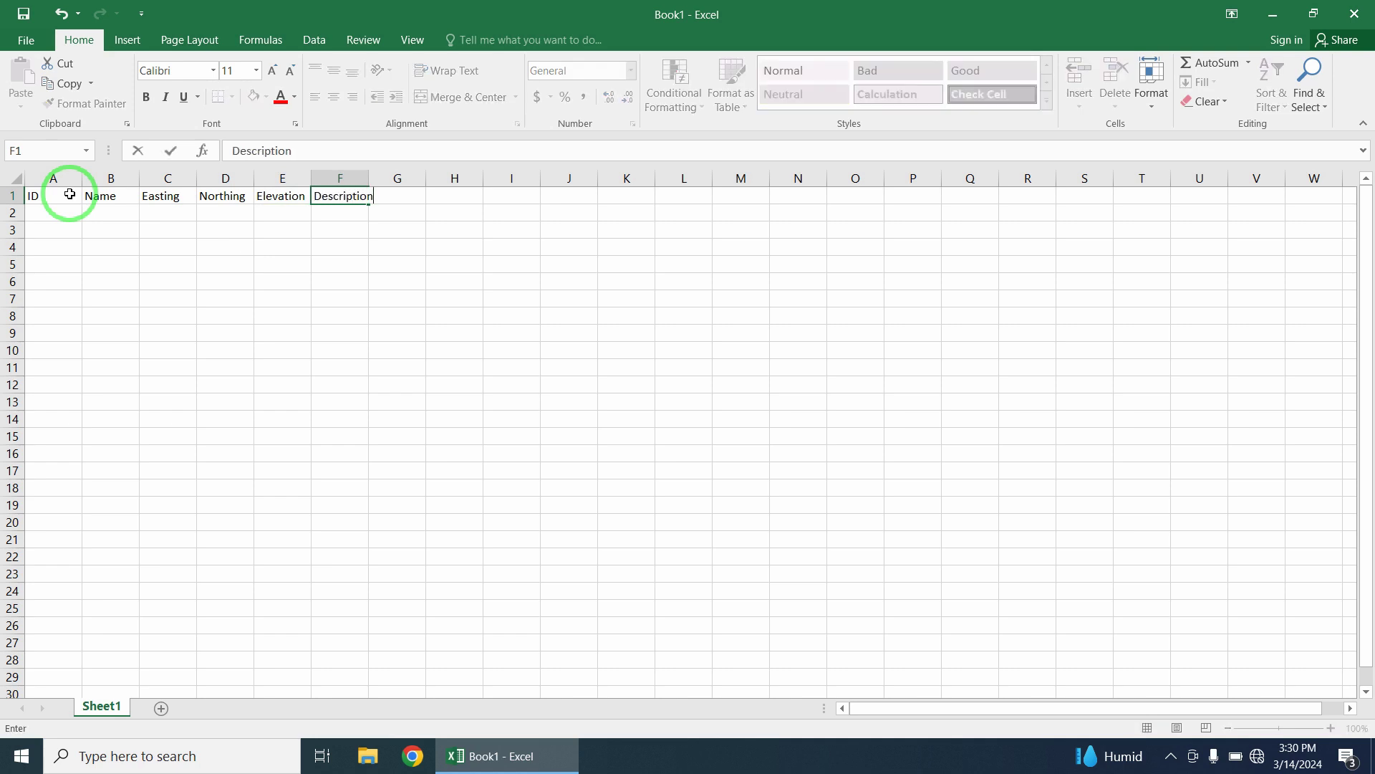
Delete the Name column from the sheet.
click(113, 179)
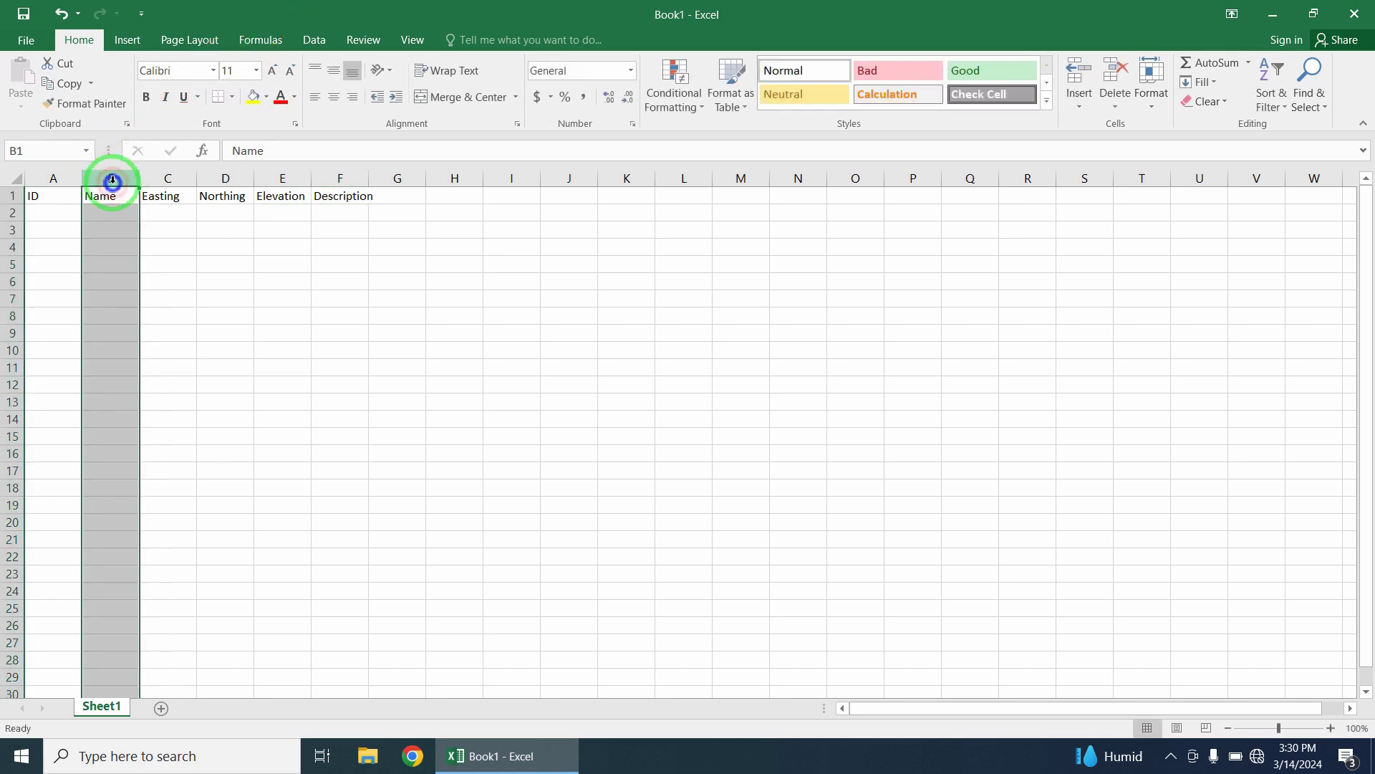
right_click(113, 179)
click(184, 331)
click(365, 336)
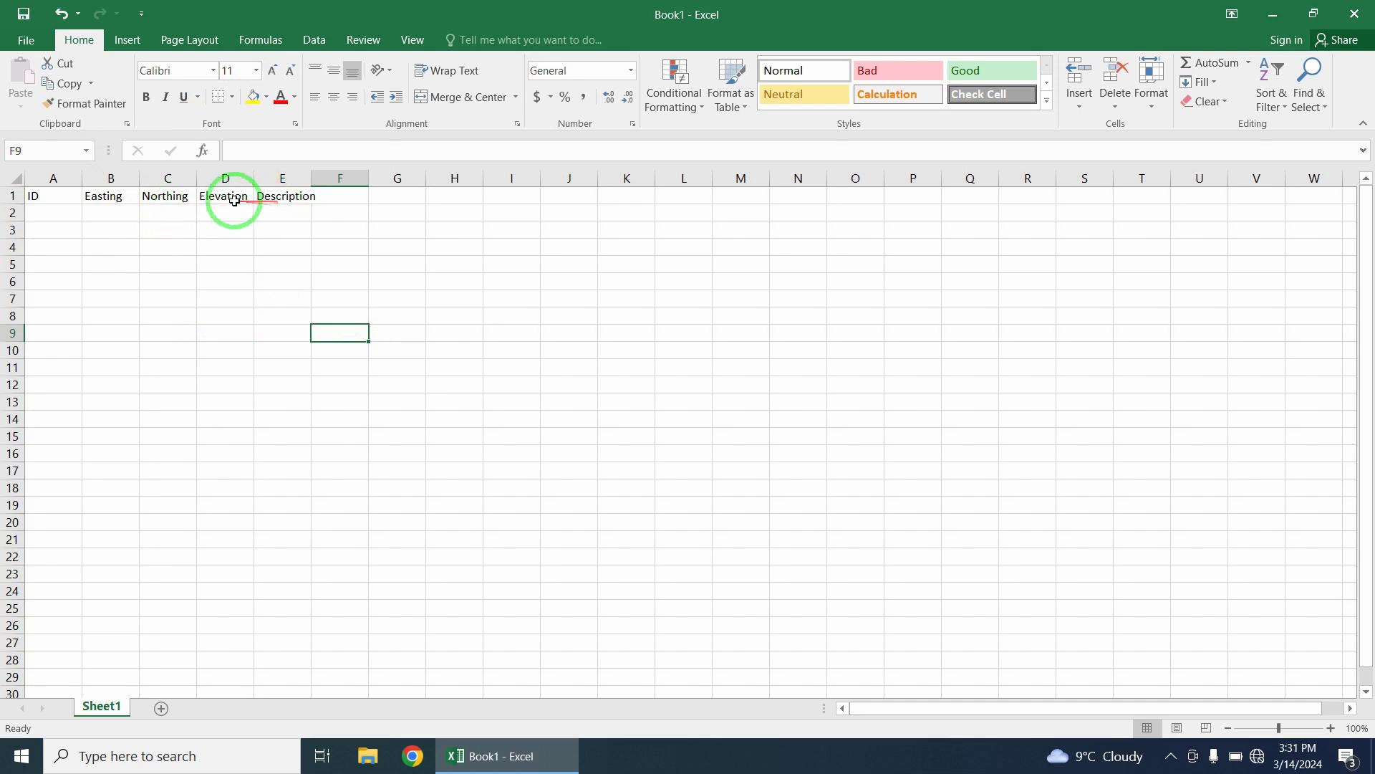
Widen column E to fit the Description header and select A1.
drag(311, 178, 257, 179)
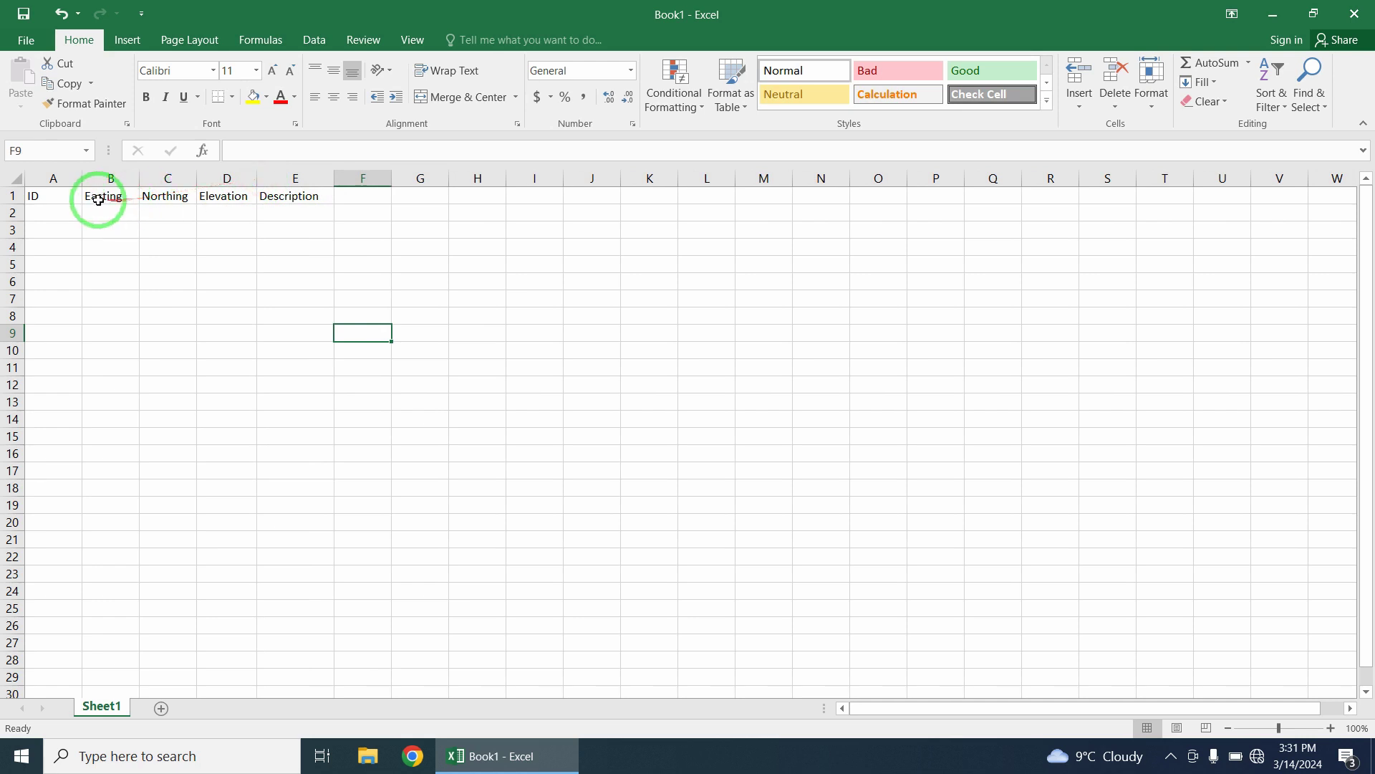
click(58, 198)
scroll(58, 199, up, 8)
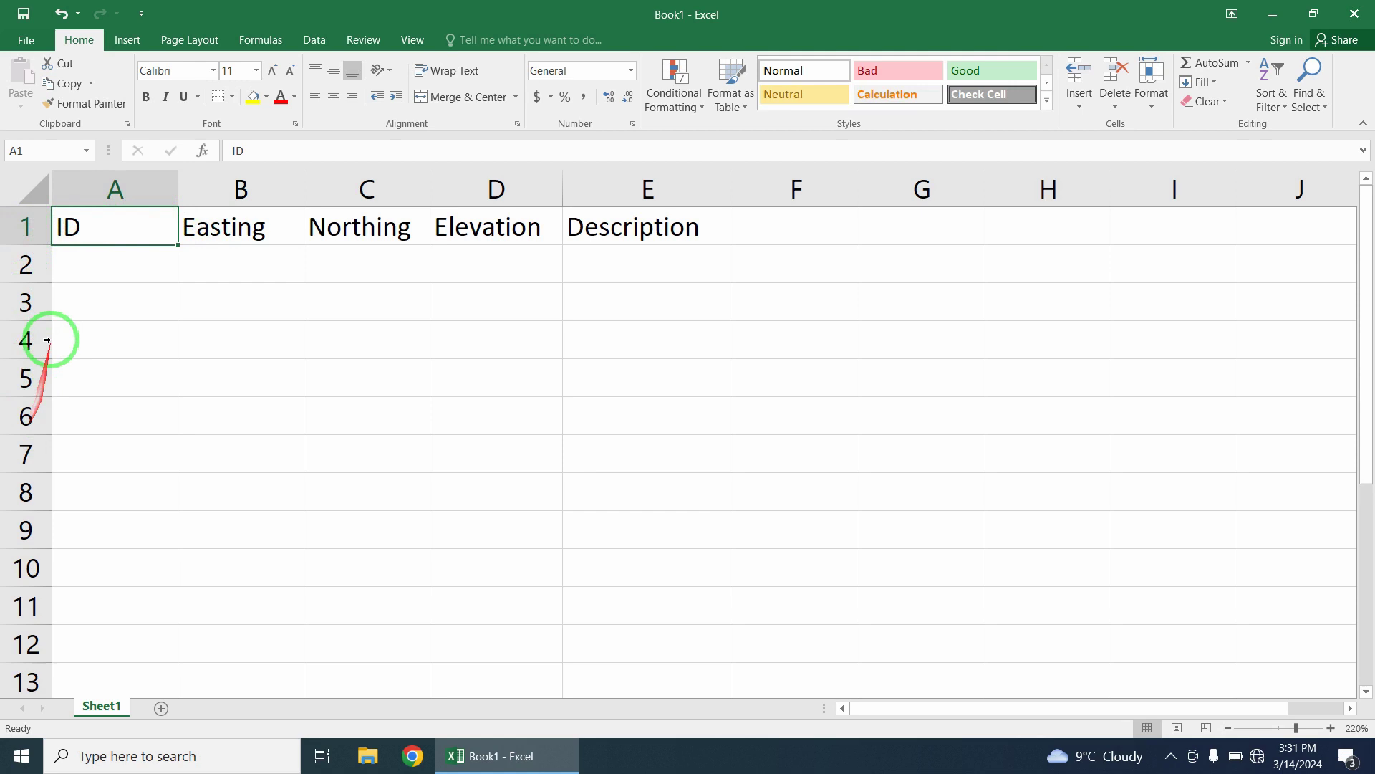
right_click(34, 233)
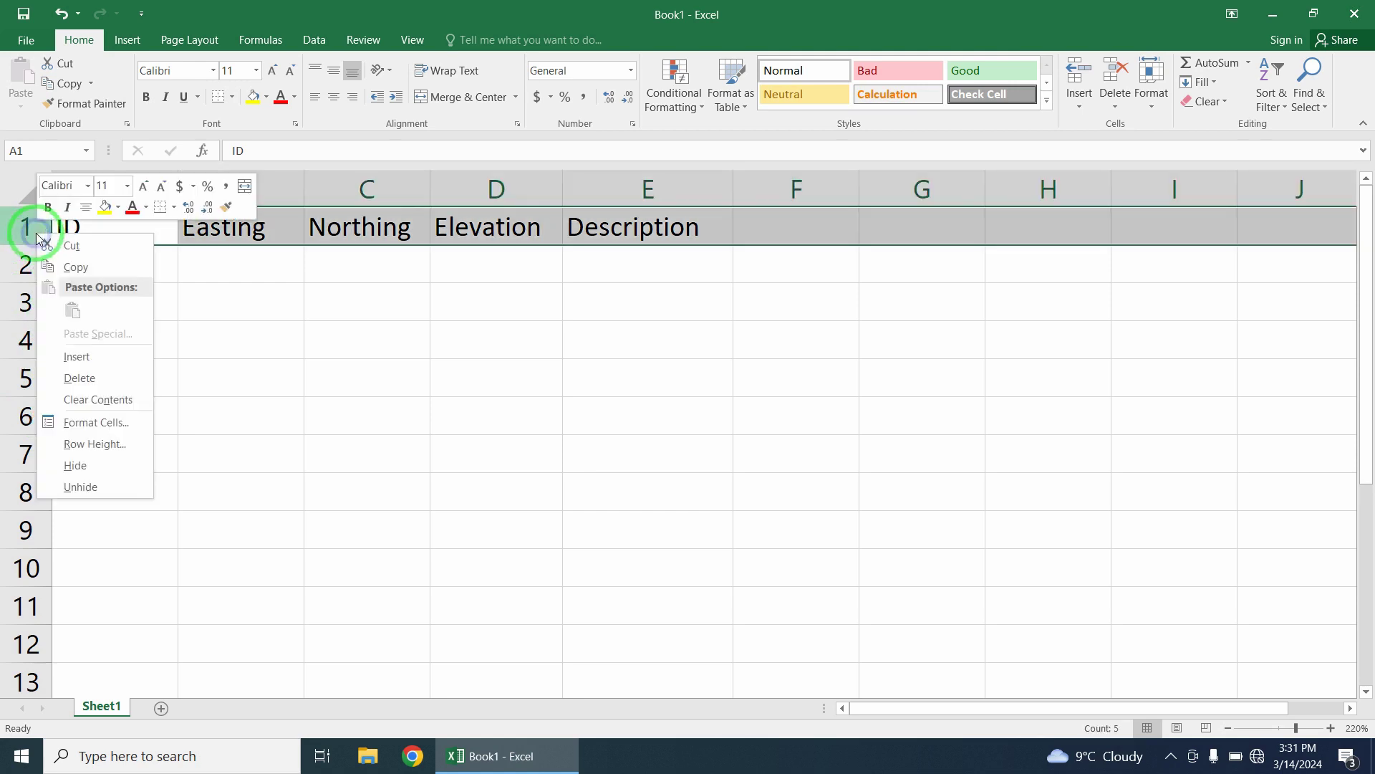
click(108, 351)
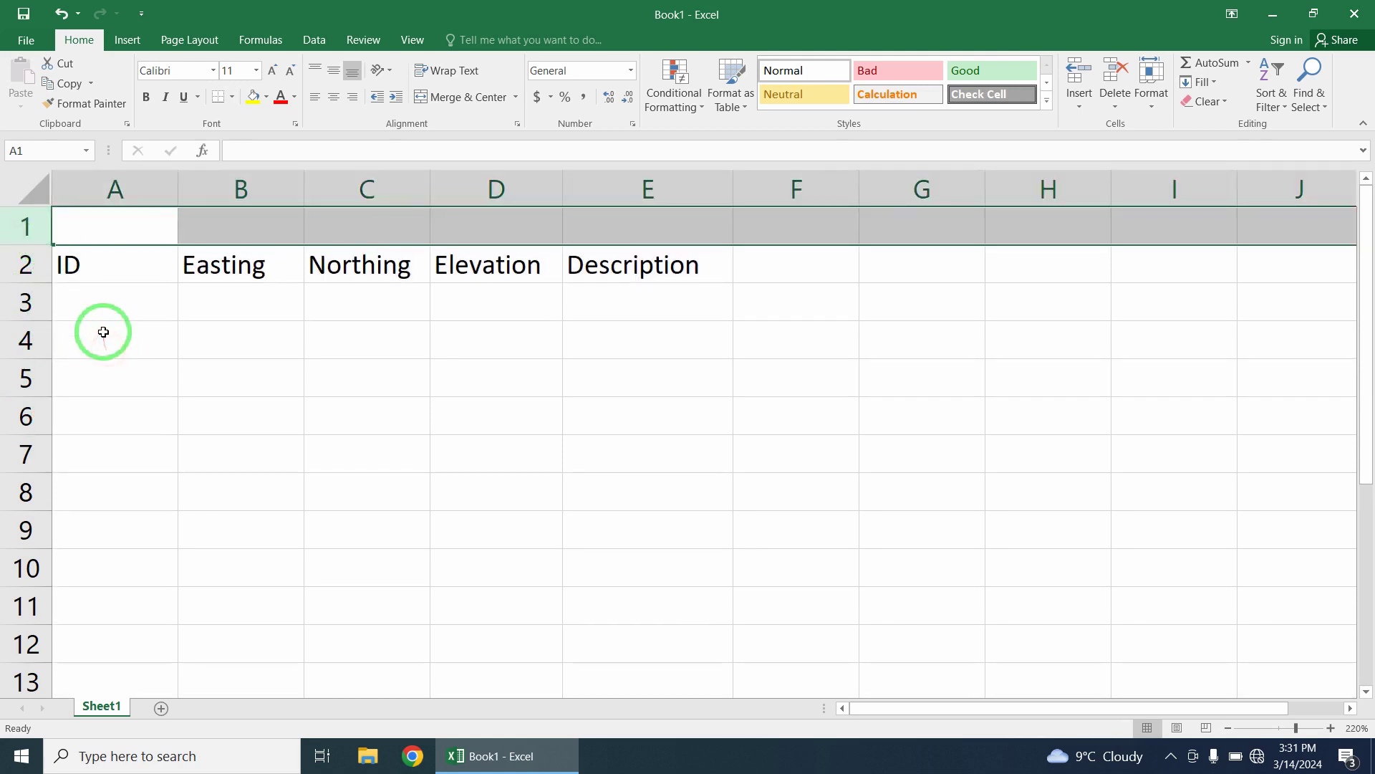
click(111, 331)
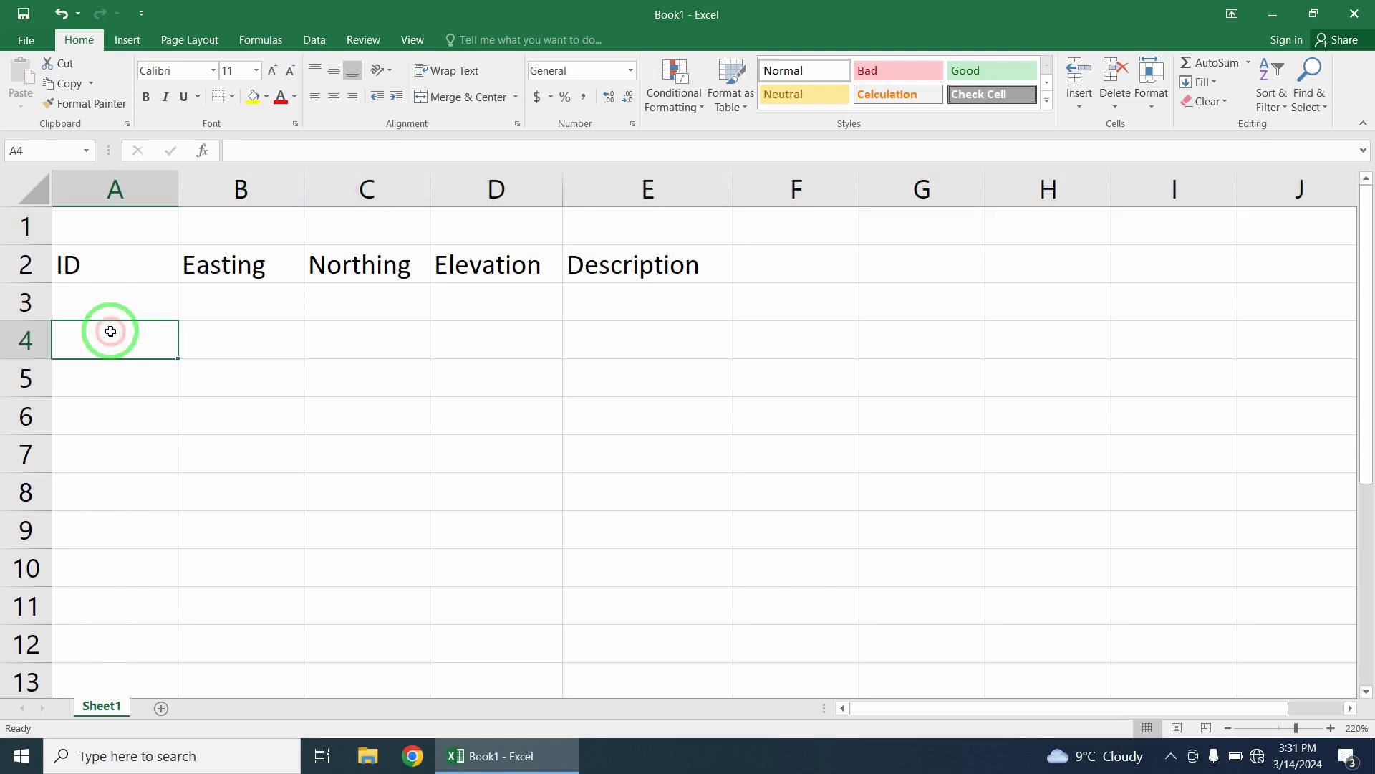
key(ctrl+z)
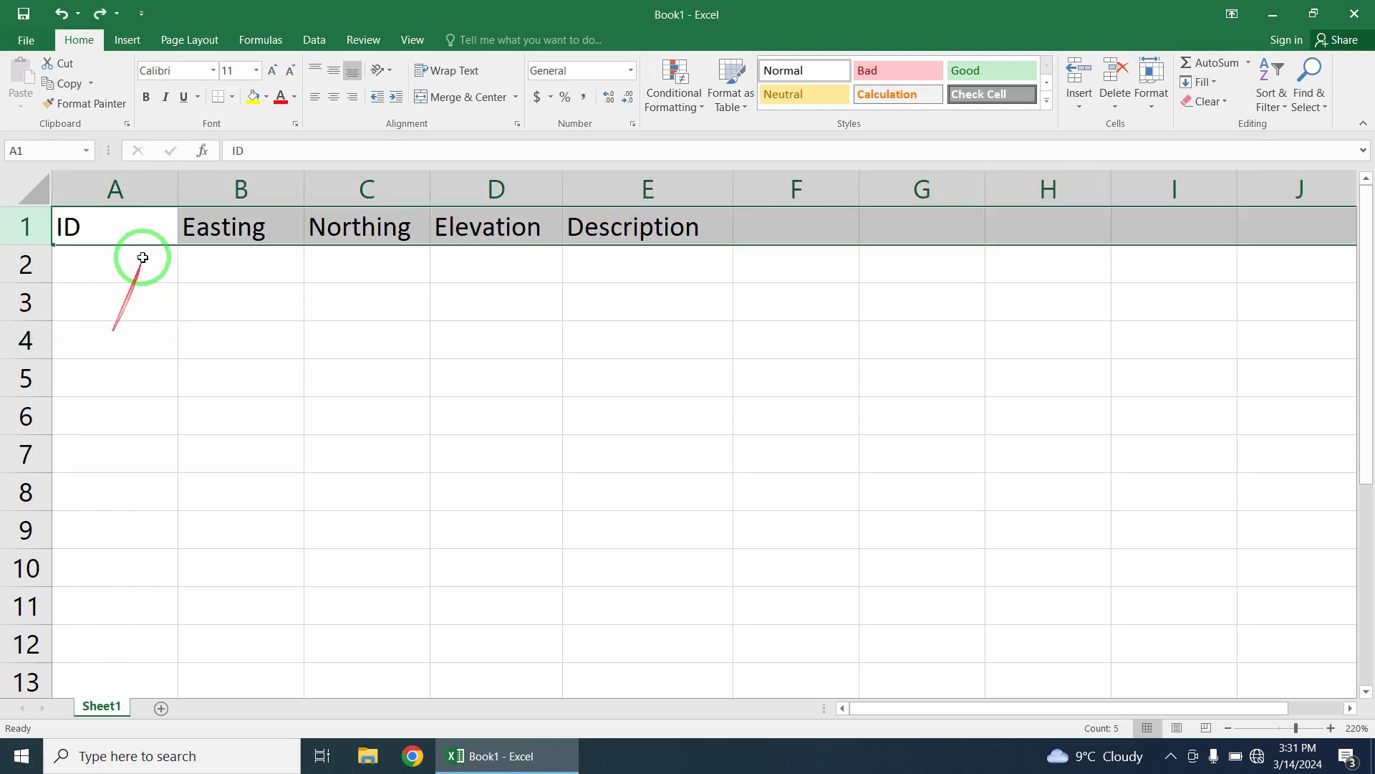
click(152, 225)
right_click(153, 224)
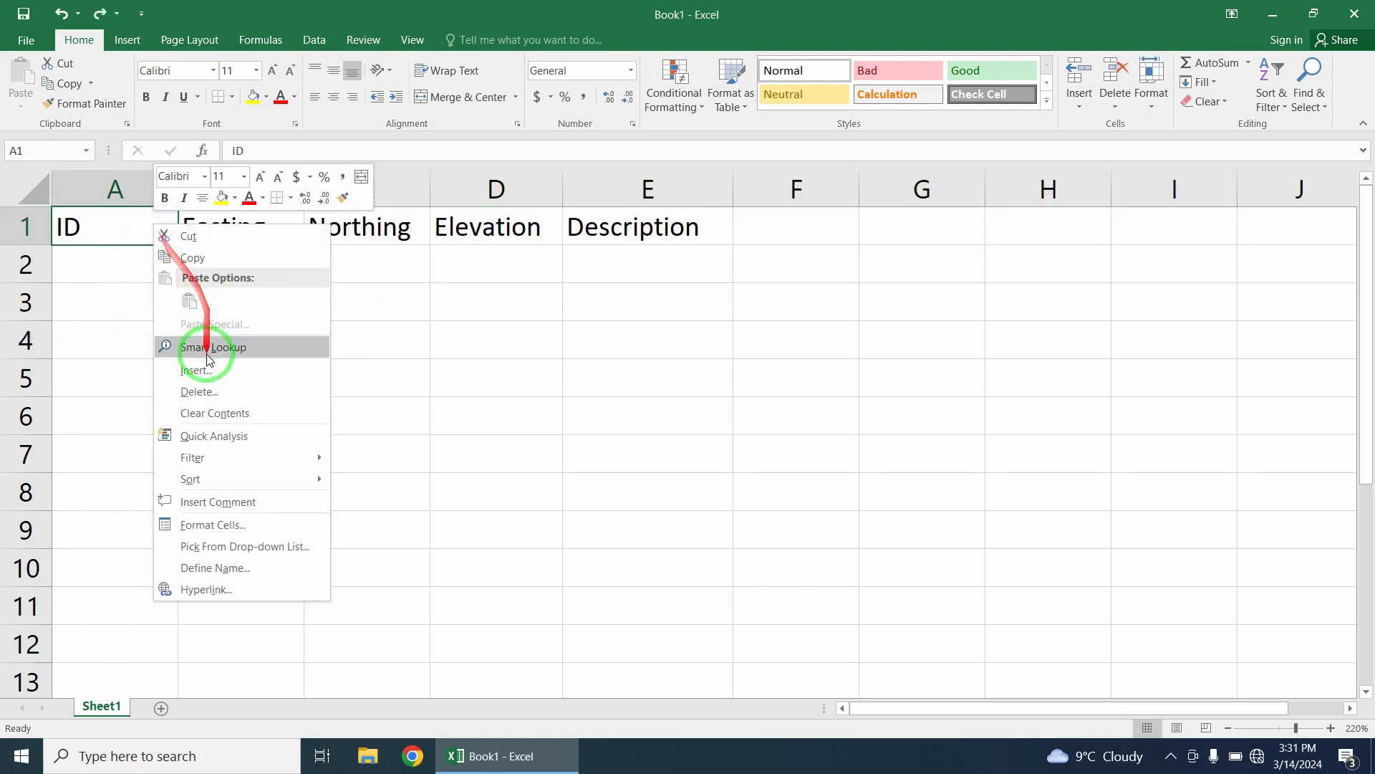
click(195, 371)
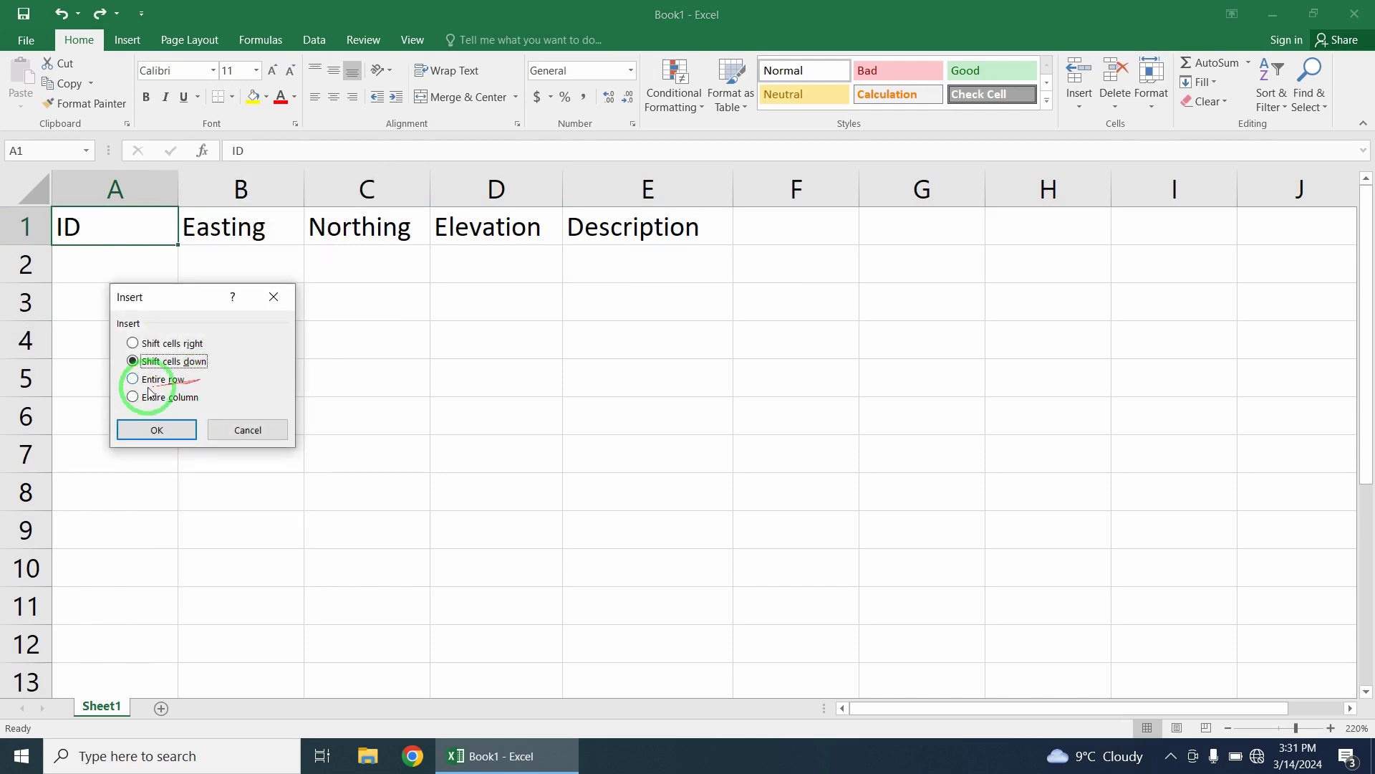
mouse_move(172, 378)
mouse_down()
mouse_move(160, 315)
mouse_move(197, 306)
mouse_up()
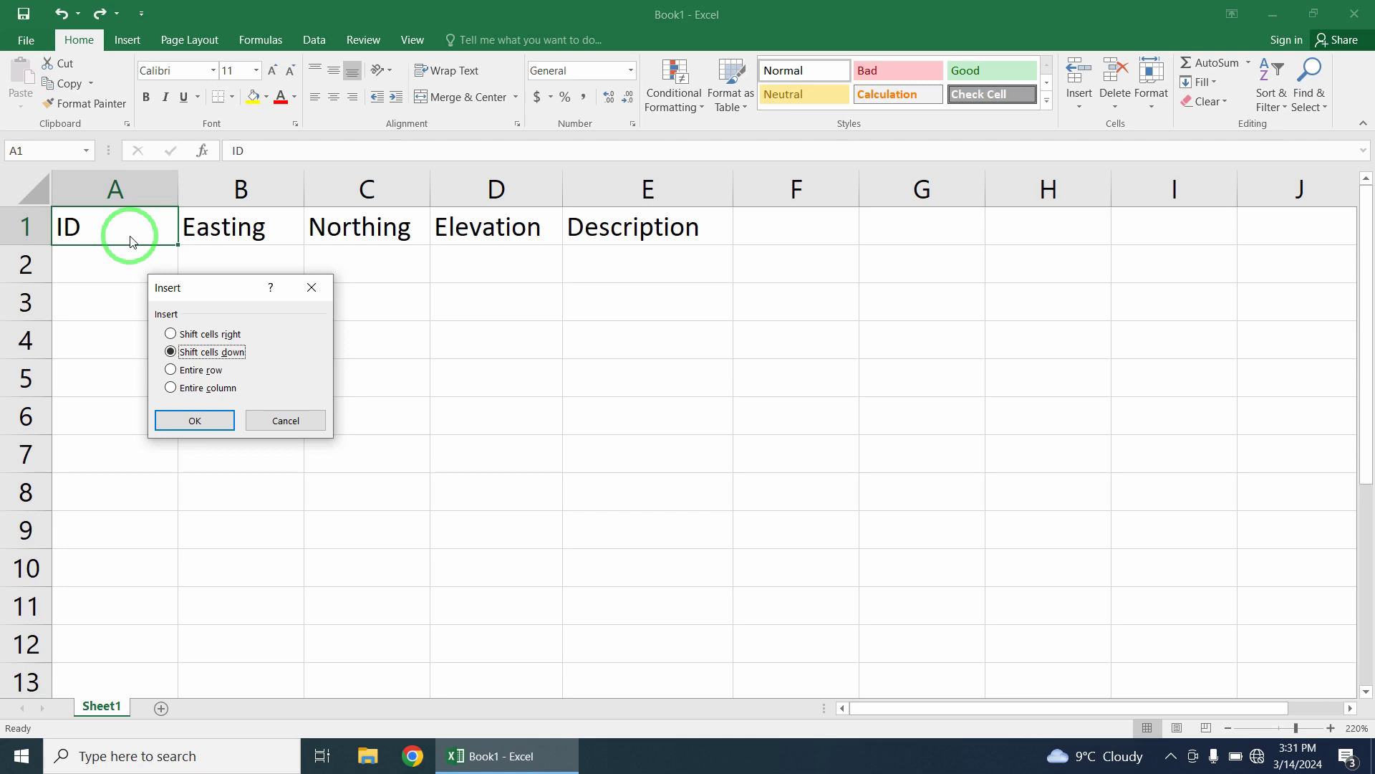
click(195, 371)
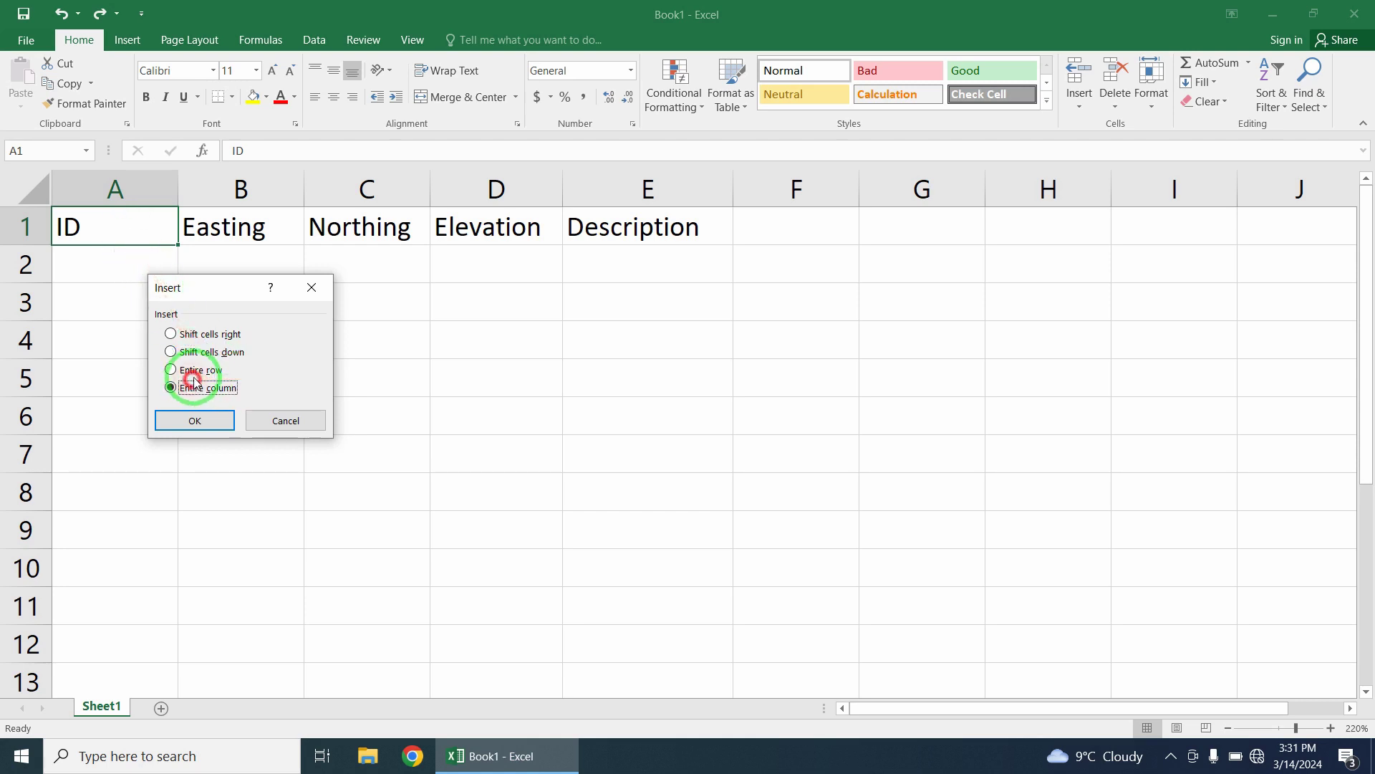
click(193, 418)
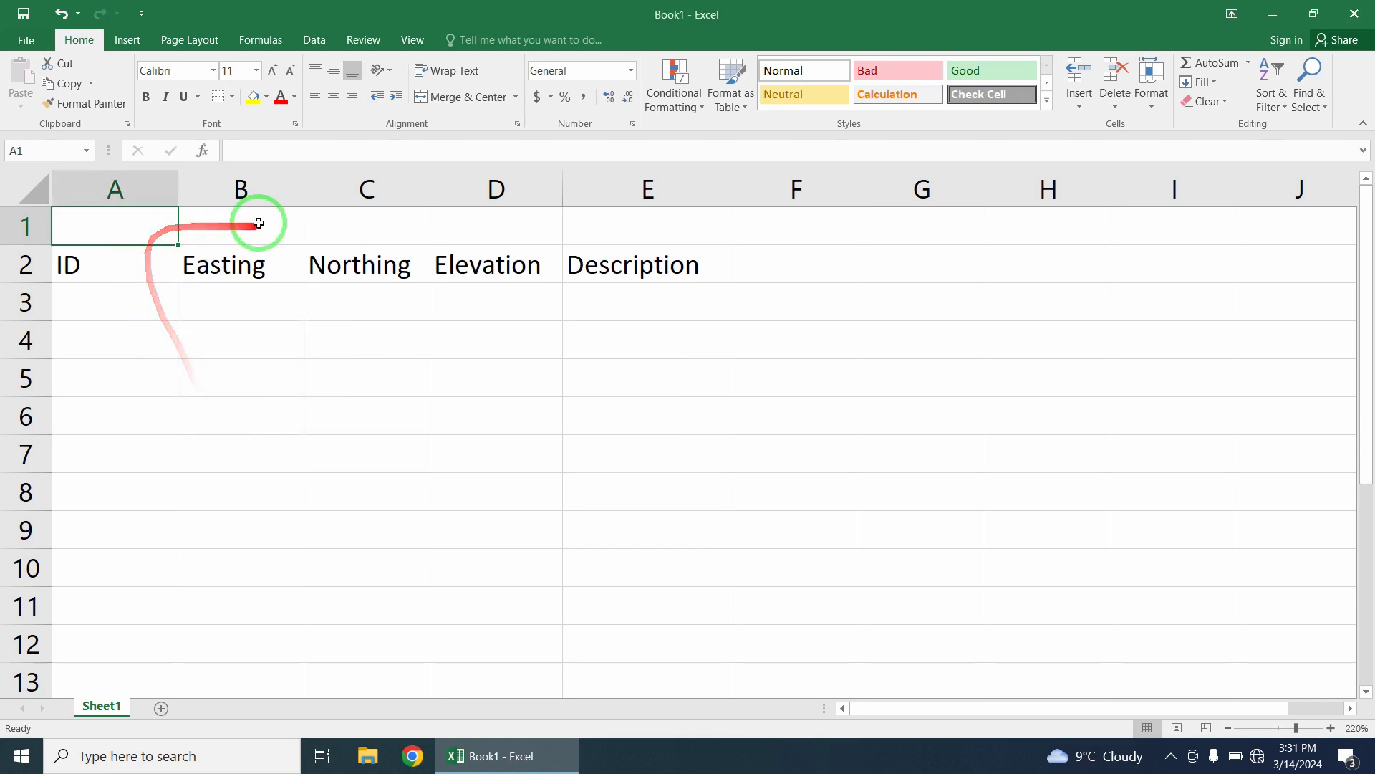
click(264, 226)
click(368, 307)
key(ctrl+z)
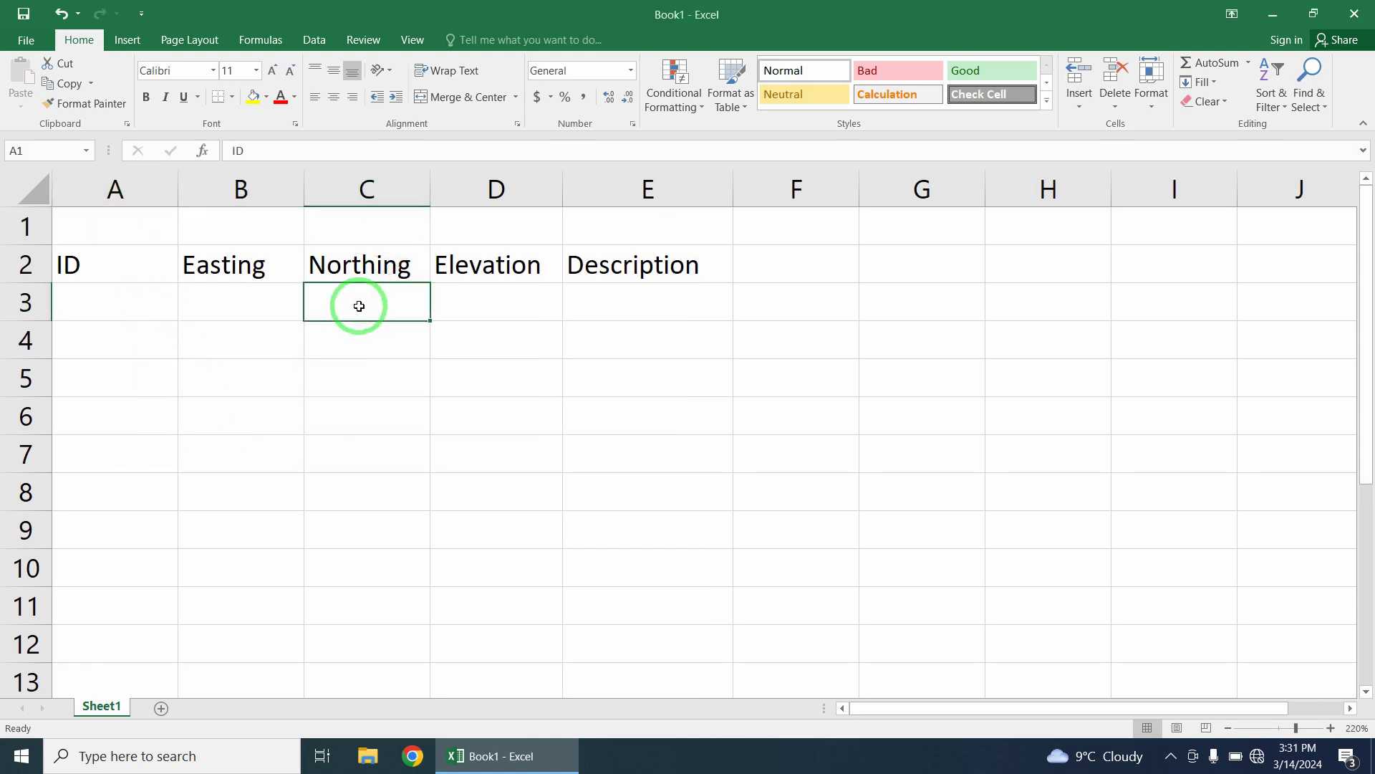
Insert blank columns before ID and Easting, then undo them to restore the layout.
click(157, 190)
right_click(156, 191)
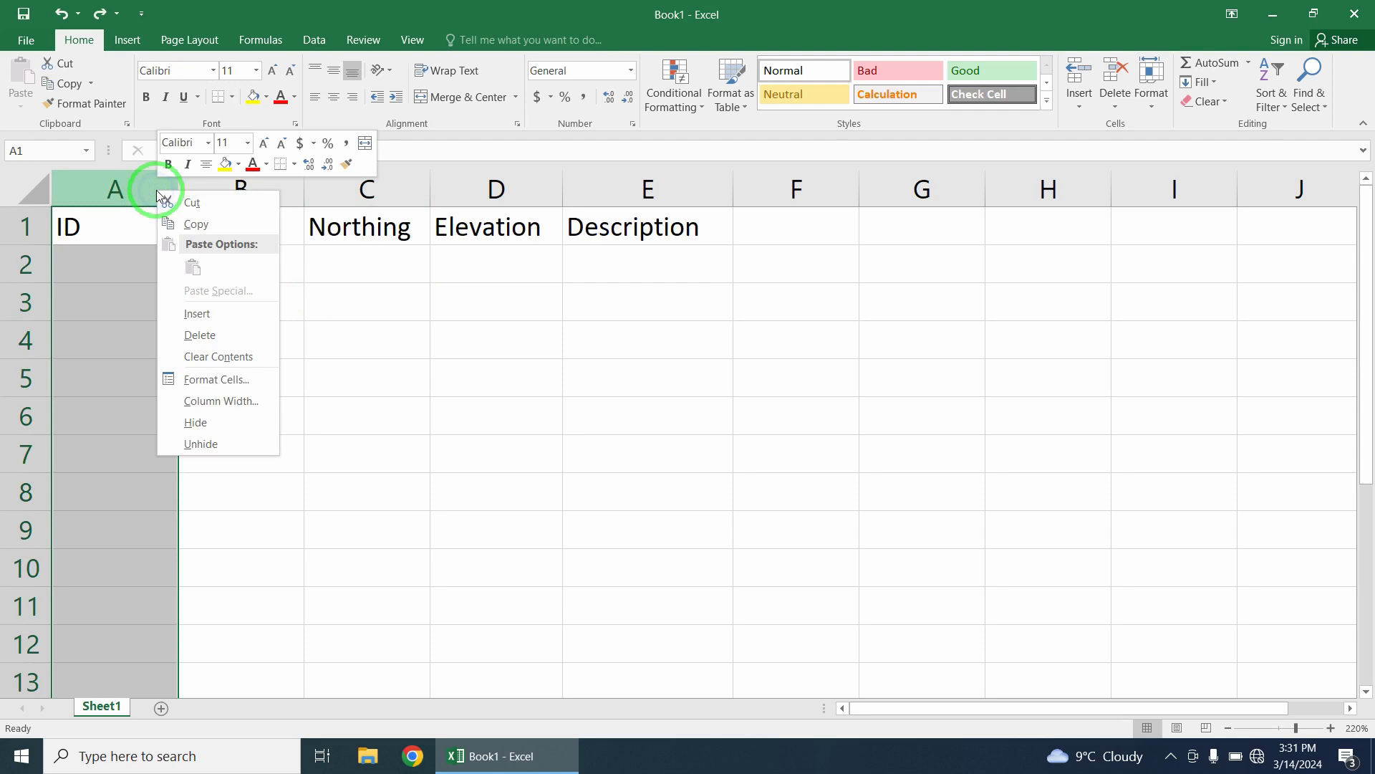
click(223, 316)
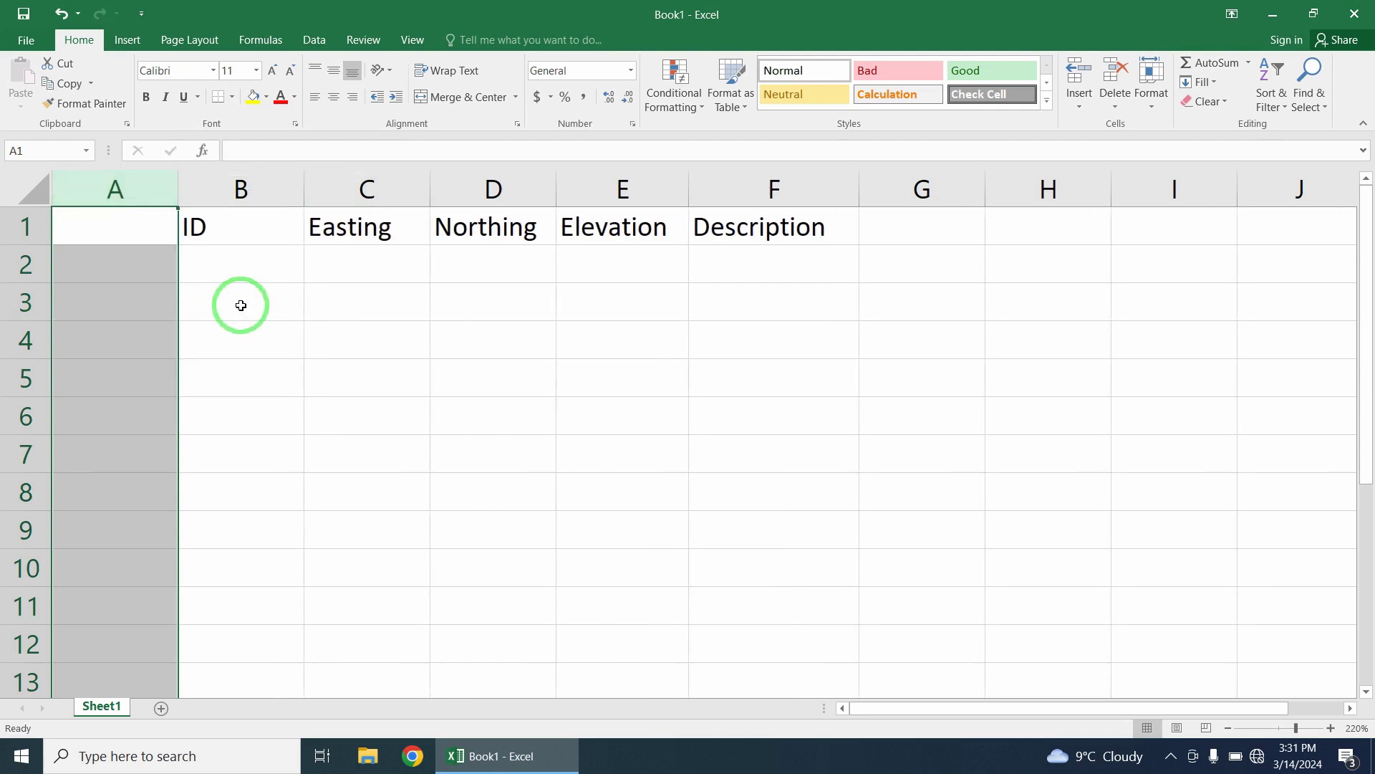
key(ctrl+z)
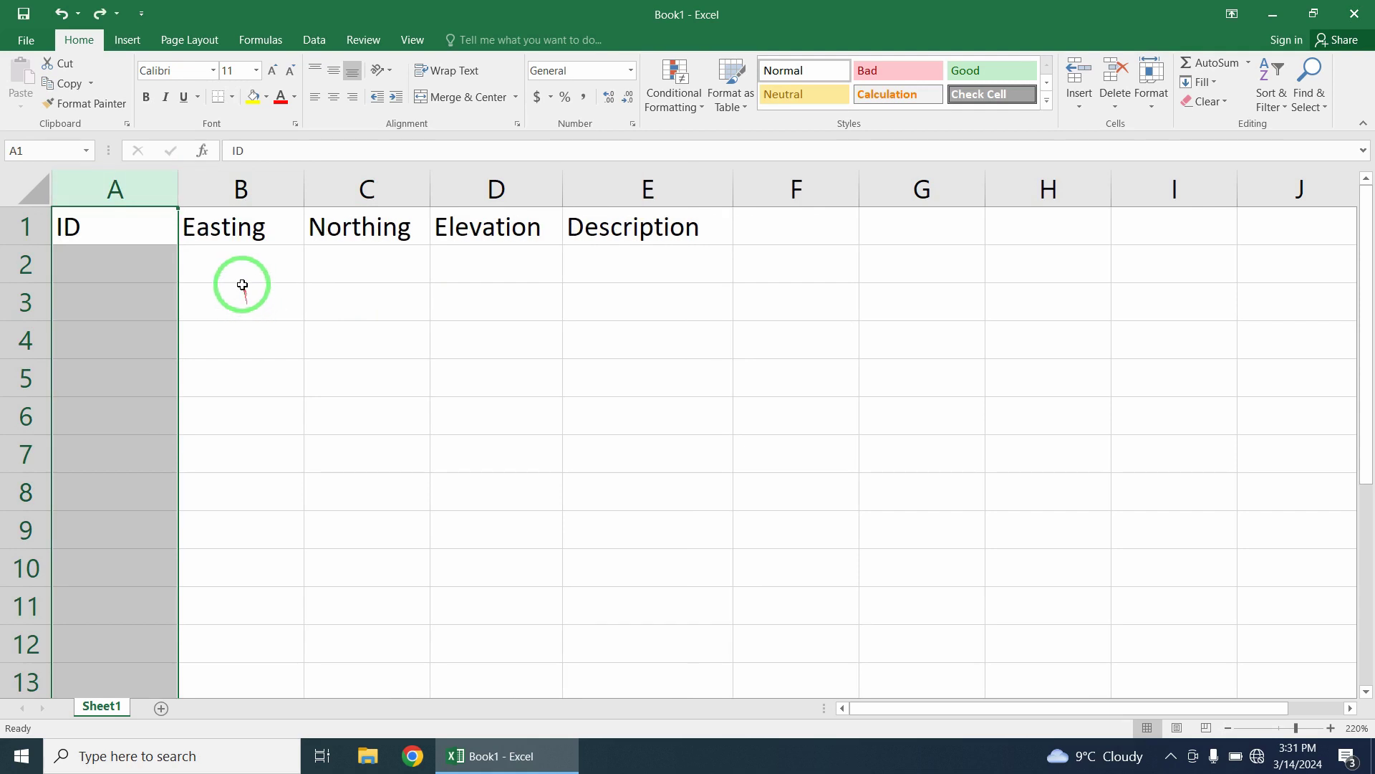
right_click(148, 196)
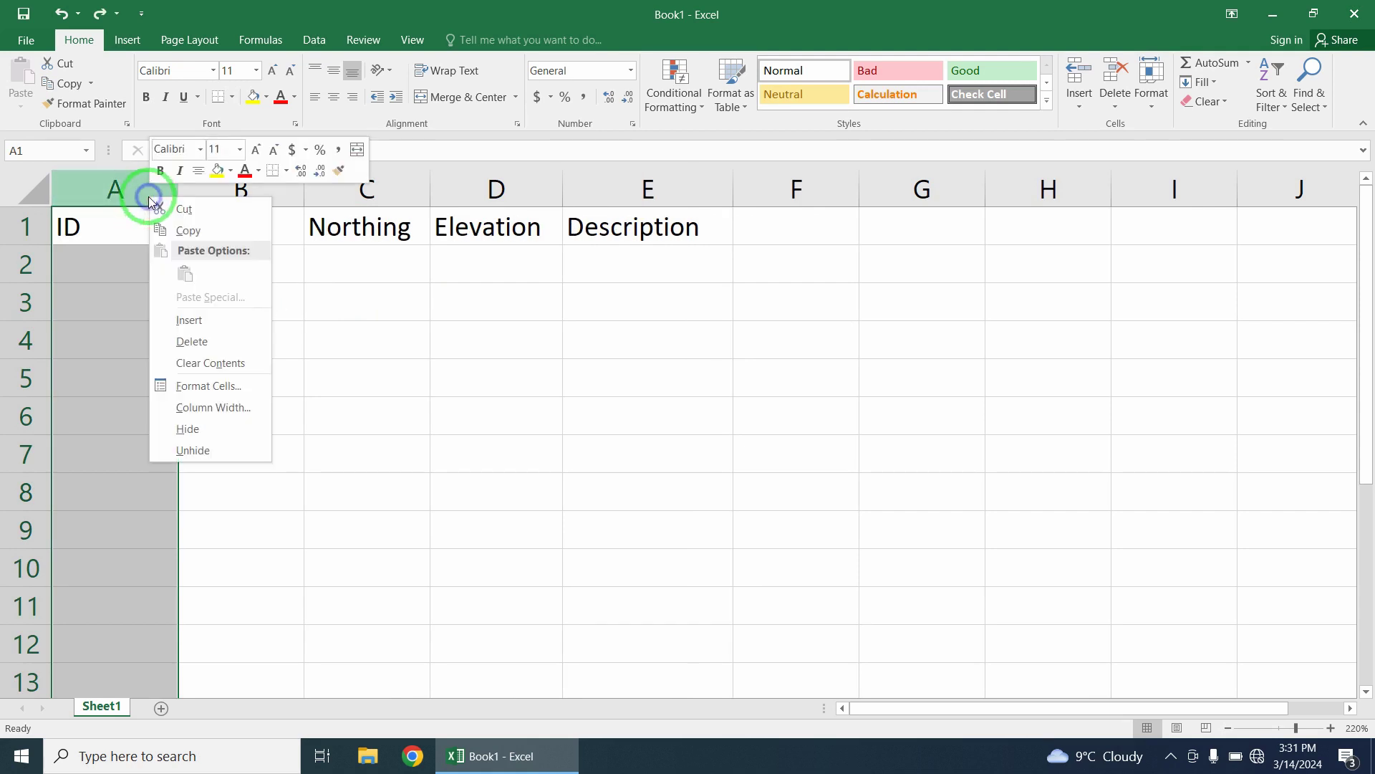
click(218, 326)
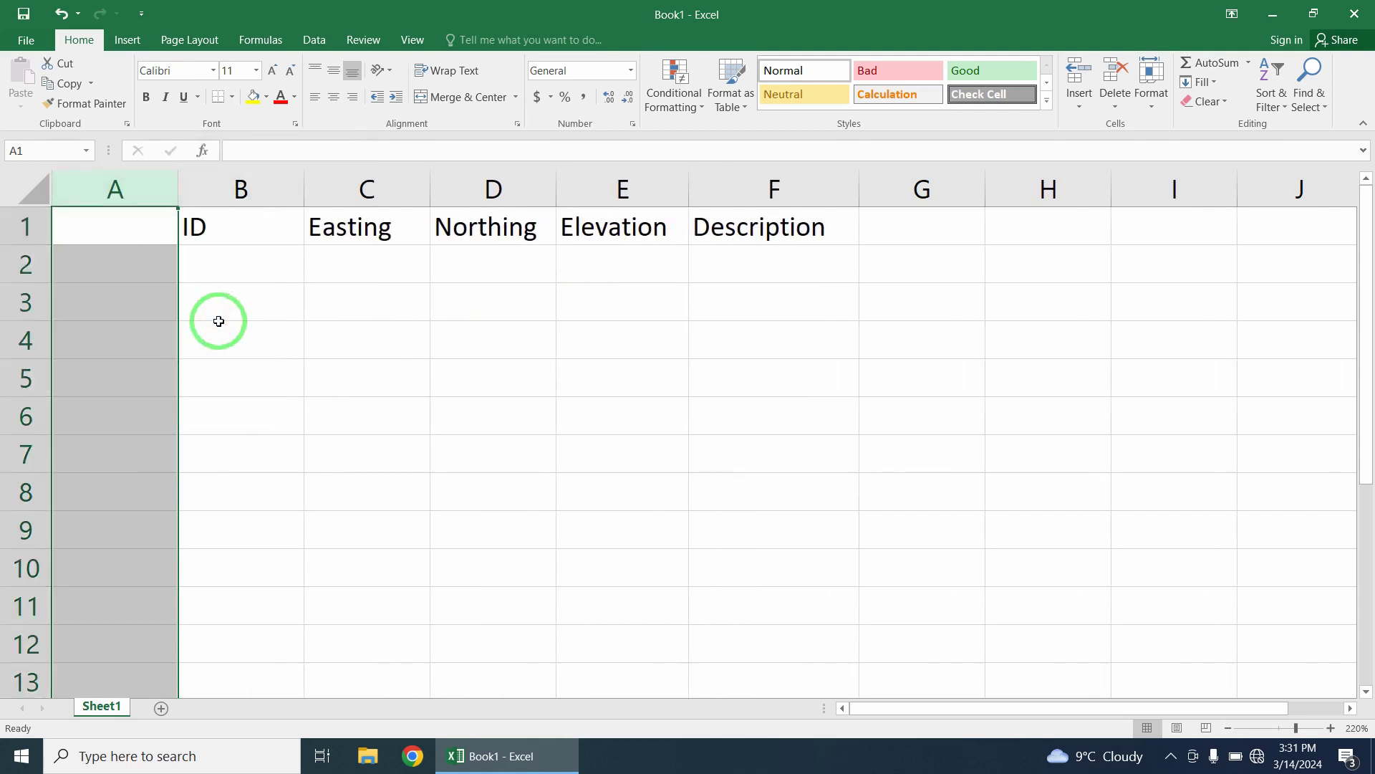
click(213, 306)
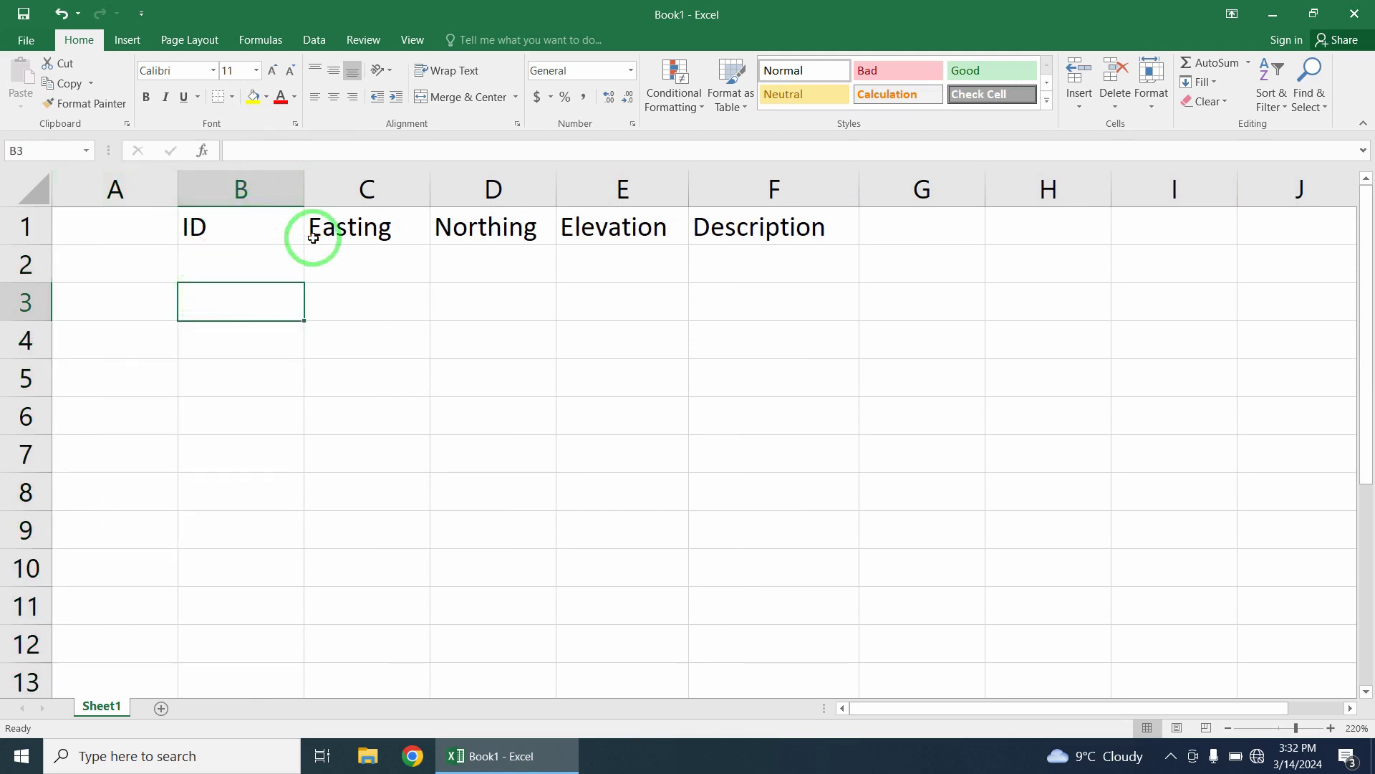
click(367, 189)
right_click(371, 197)
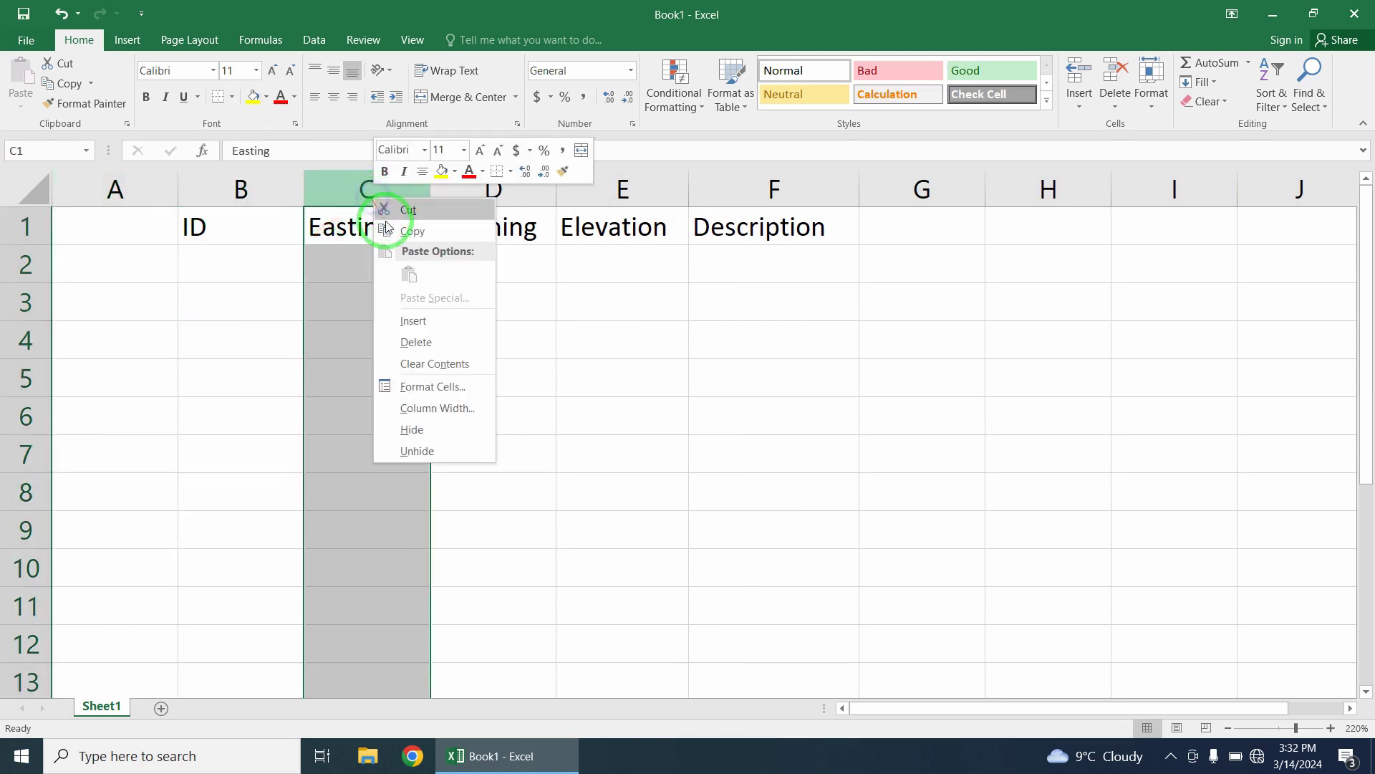
click(420, 318)
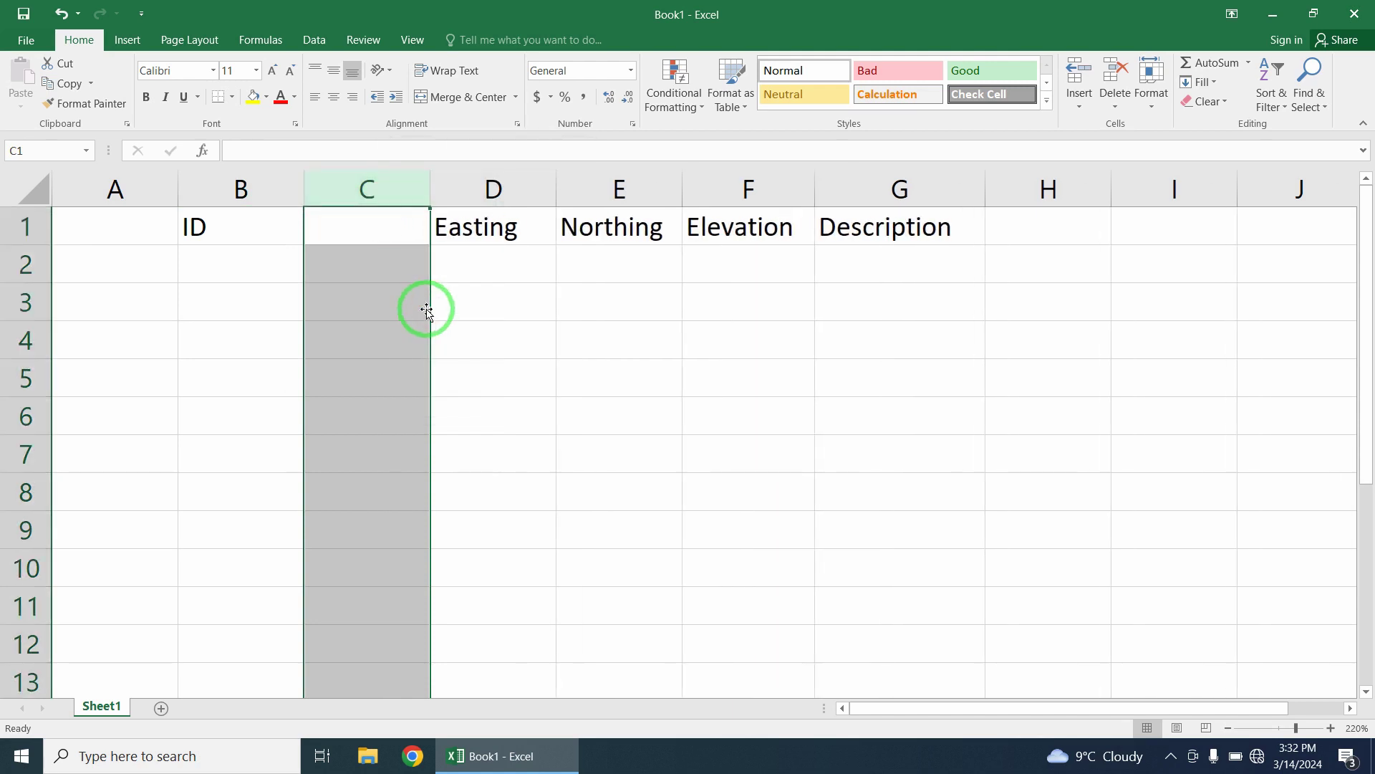
key(ctrl+z)
key(ctrl+z)
click(396, 326)
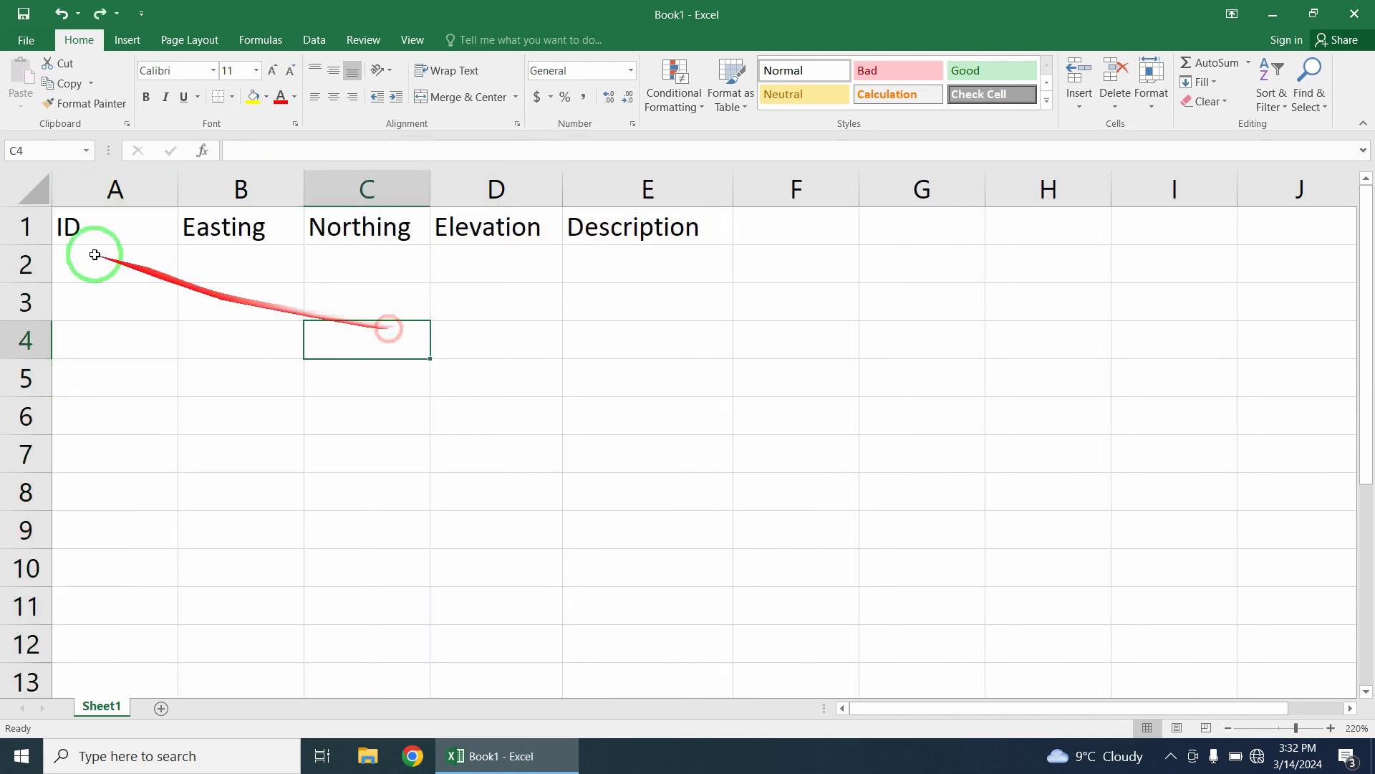
Insert a blank row above the headers, undo it, then select row 3.
click(29, 227)
right_click(34, 226)
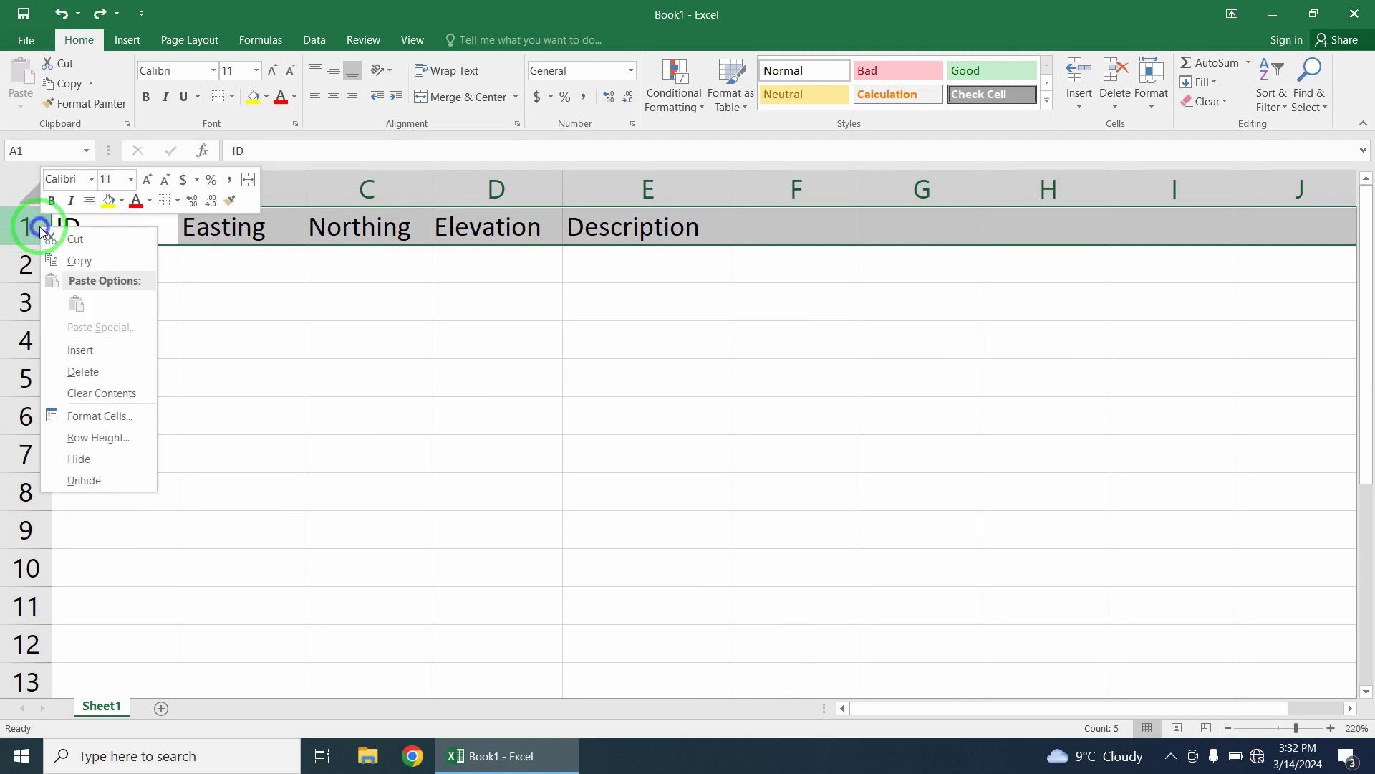
click(111, 347)
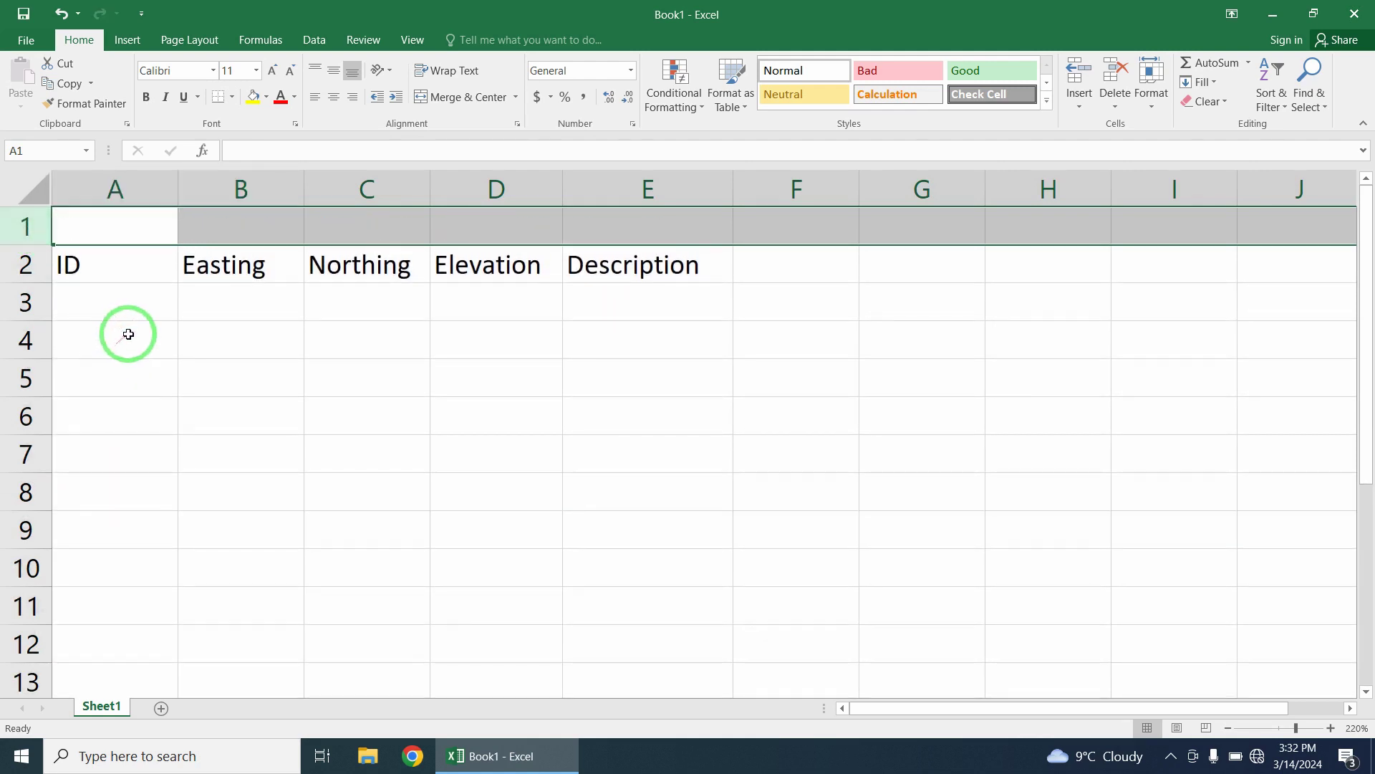
key(ctrl+z)
click(91, 287)
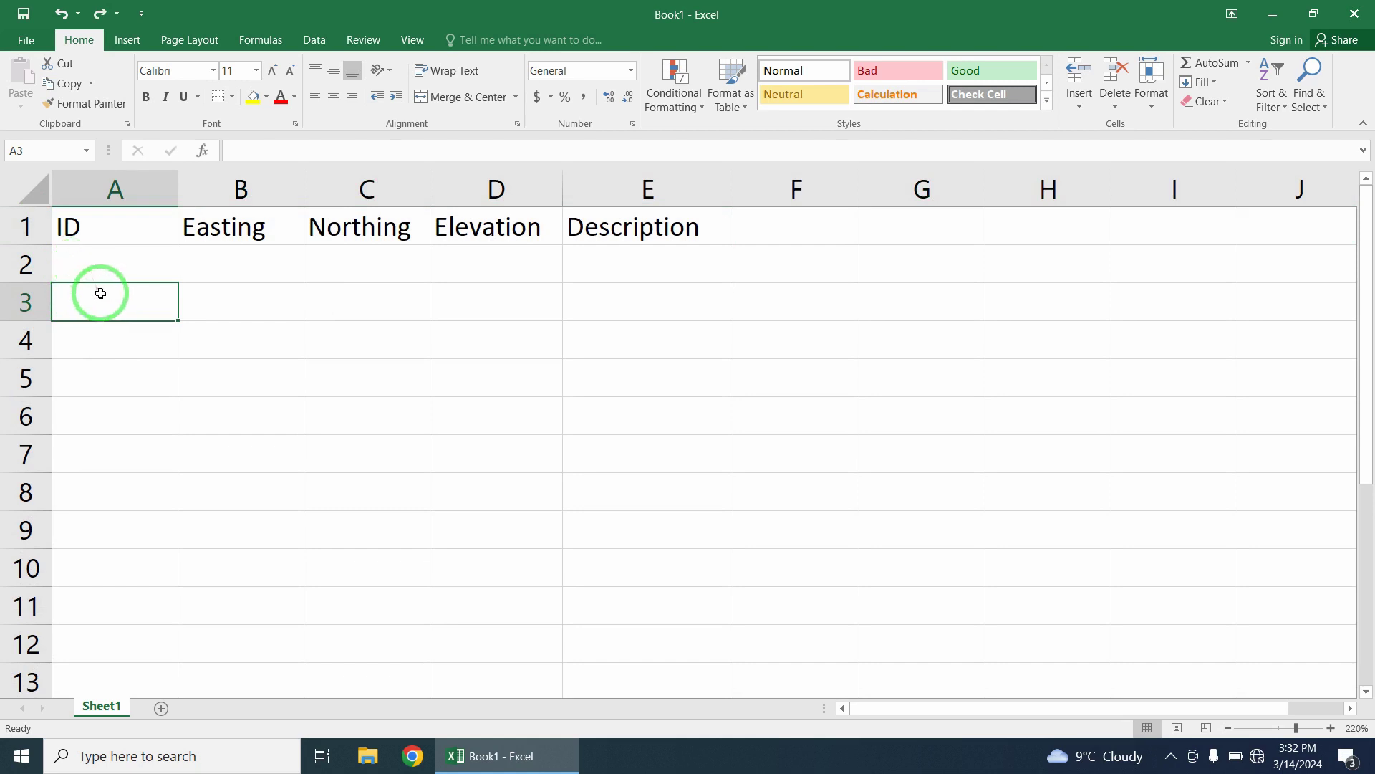
right_click(31, 300)
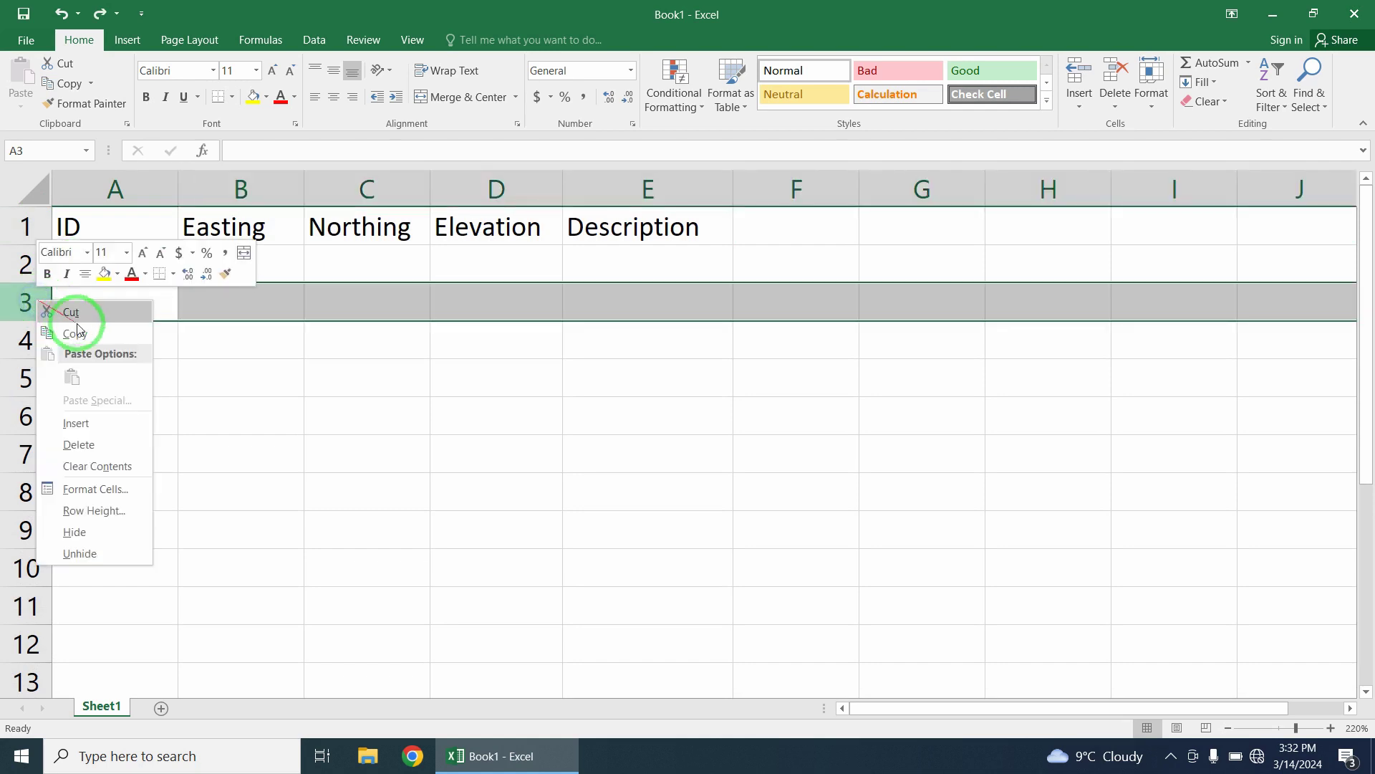
Undo a stray row 3 insertion and insert a blank row above the headers.
click(86, 417)
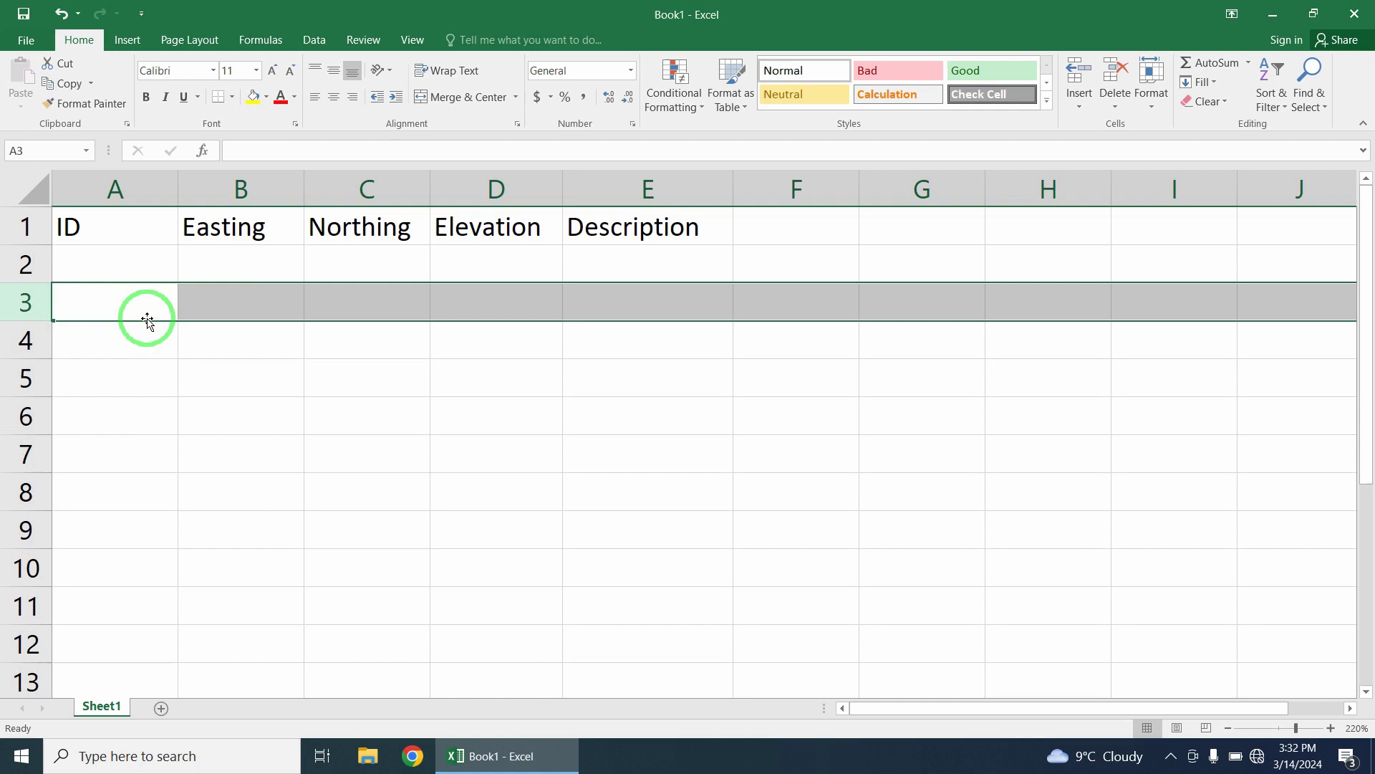
key(ctrl+z)
click(312, 380)
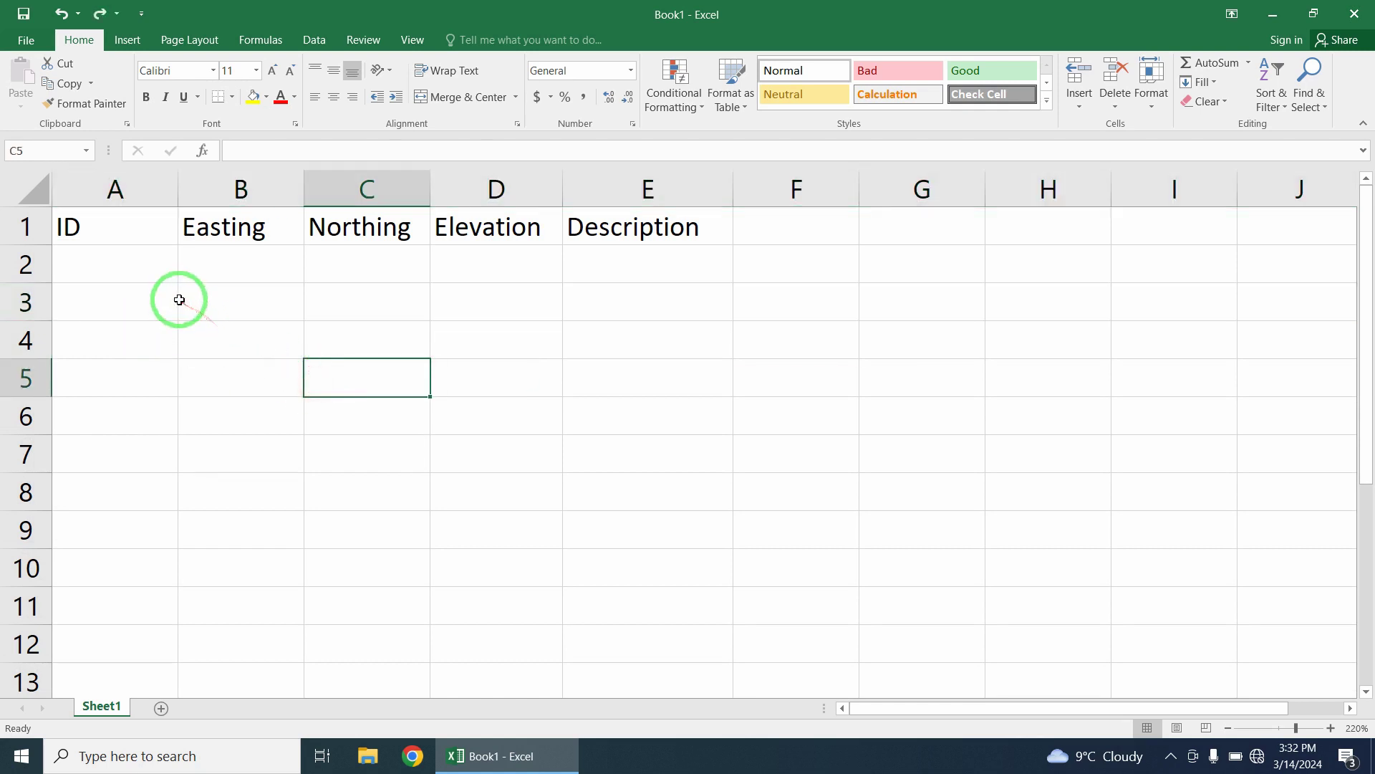
click(86, 233)
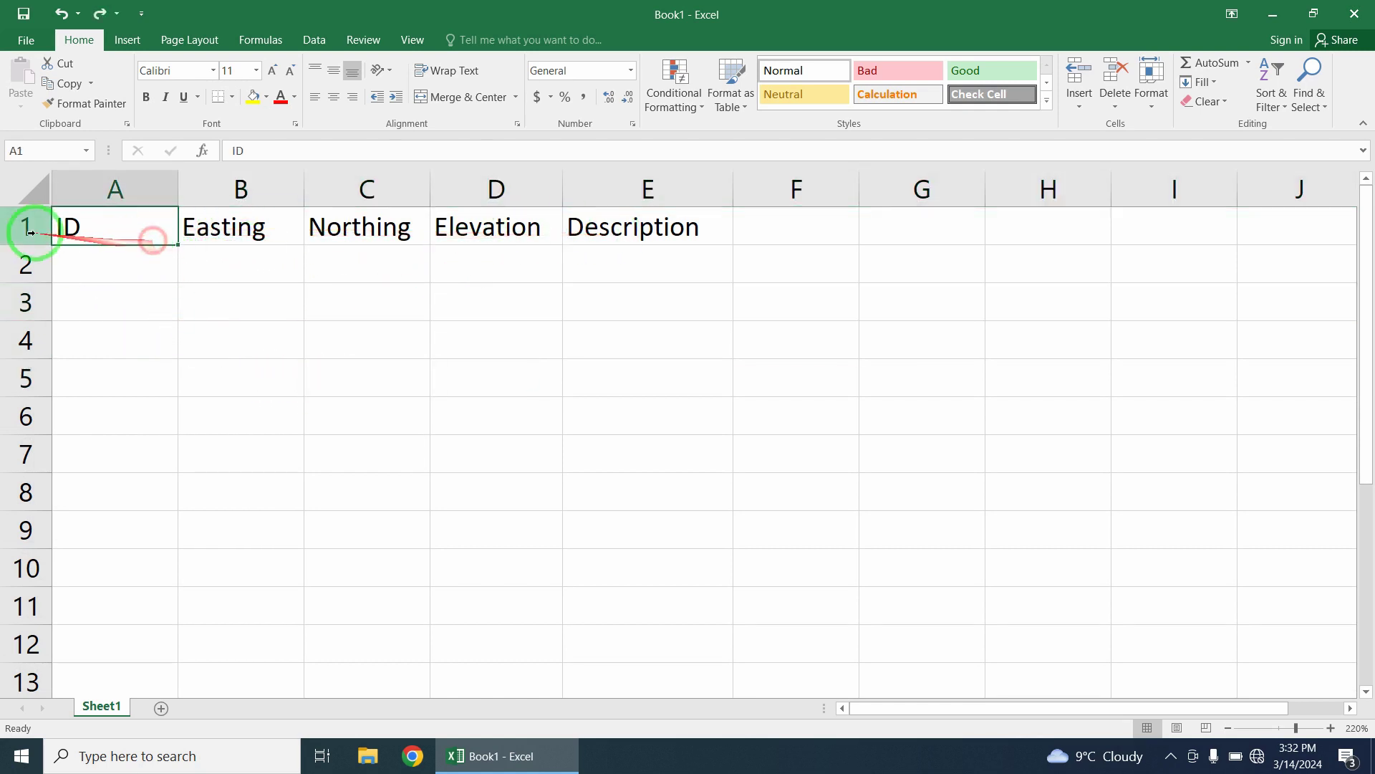
right_click(27, 227)
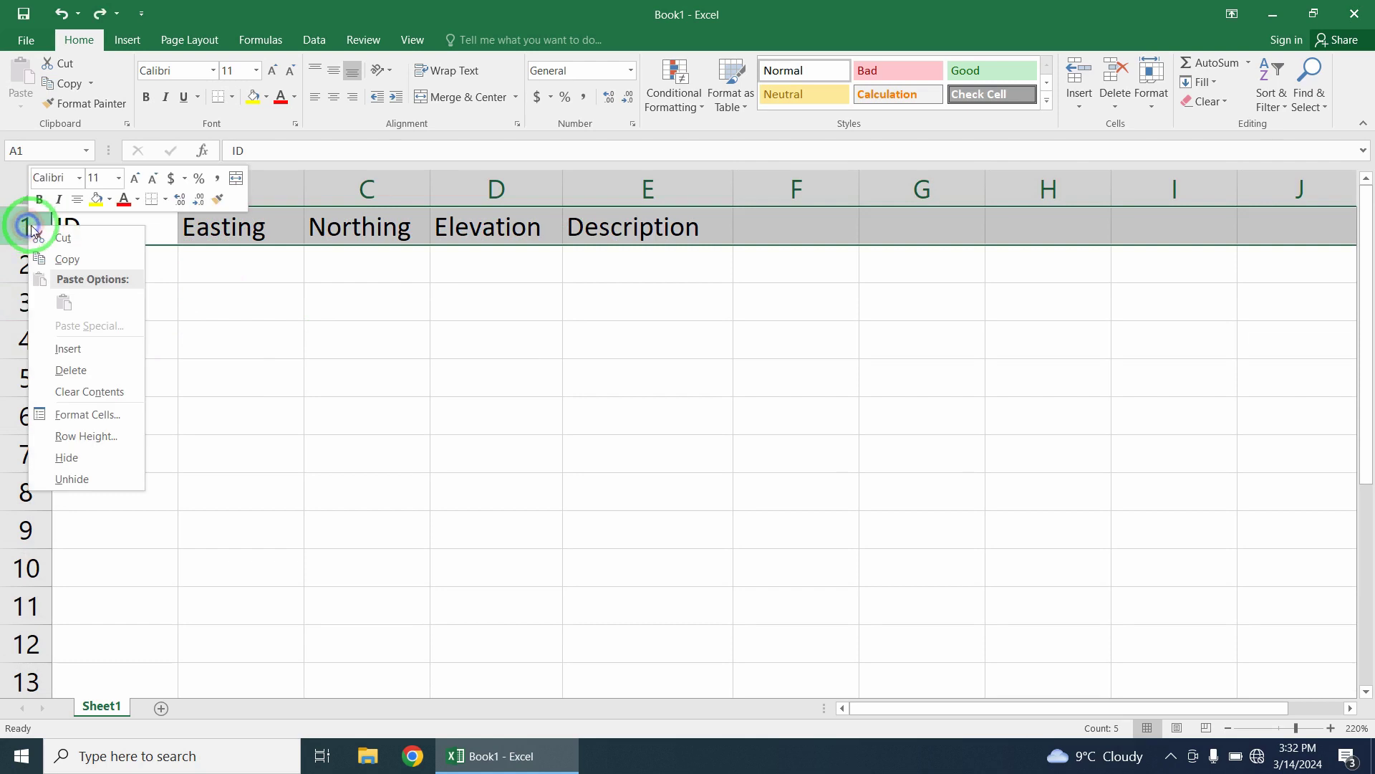
click(100, 348)
Enter 'Point Number' in A1 and widen column A to fit it.
click(162, 240)
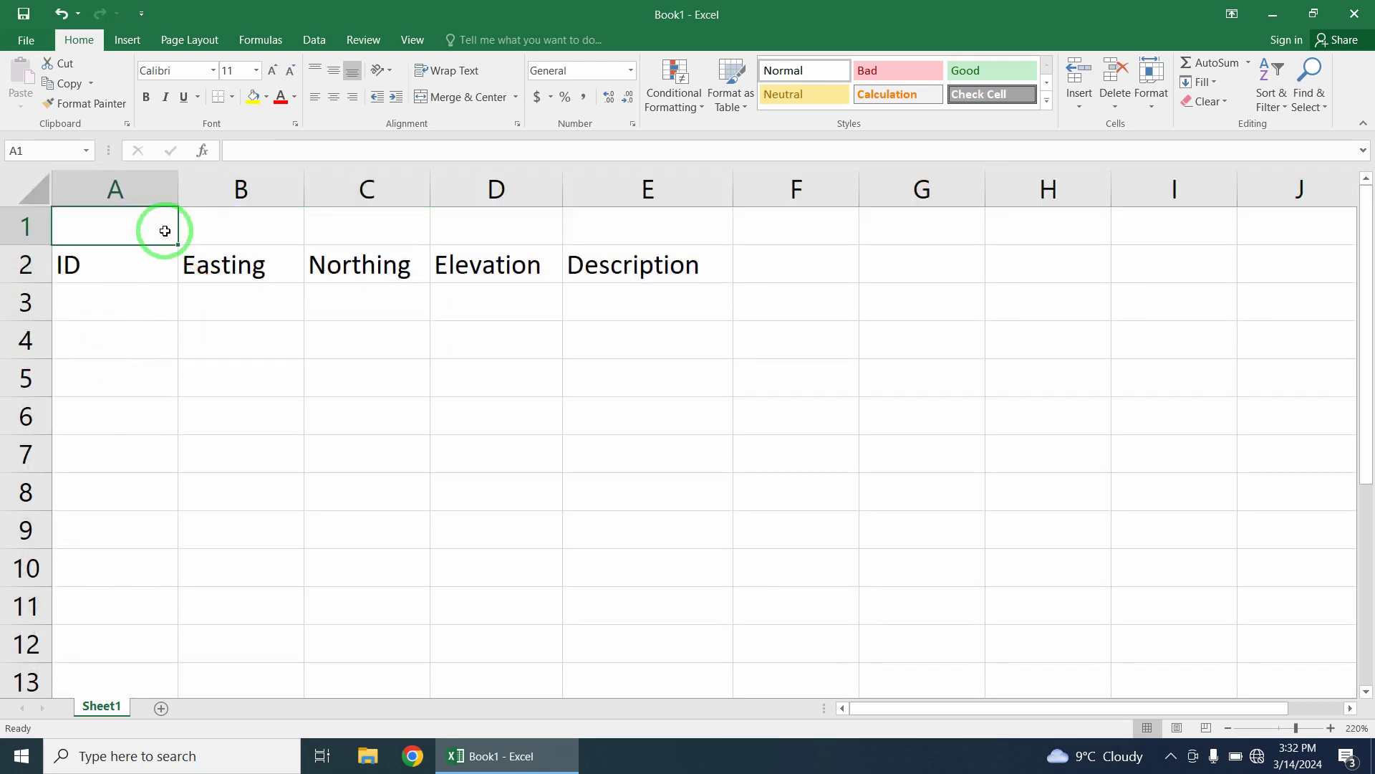
text(Point Number)
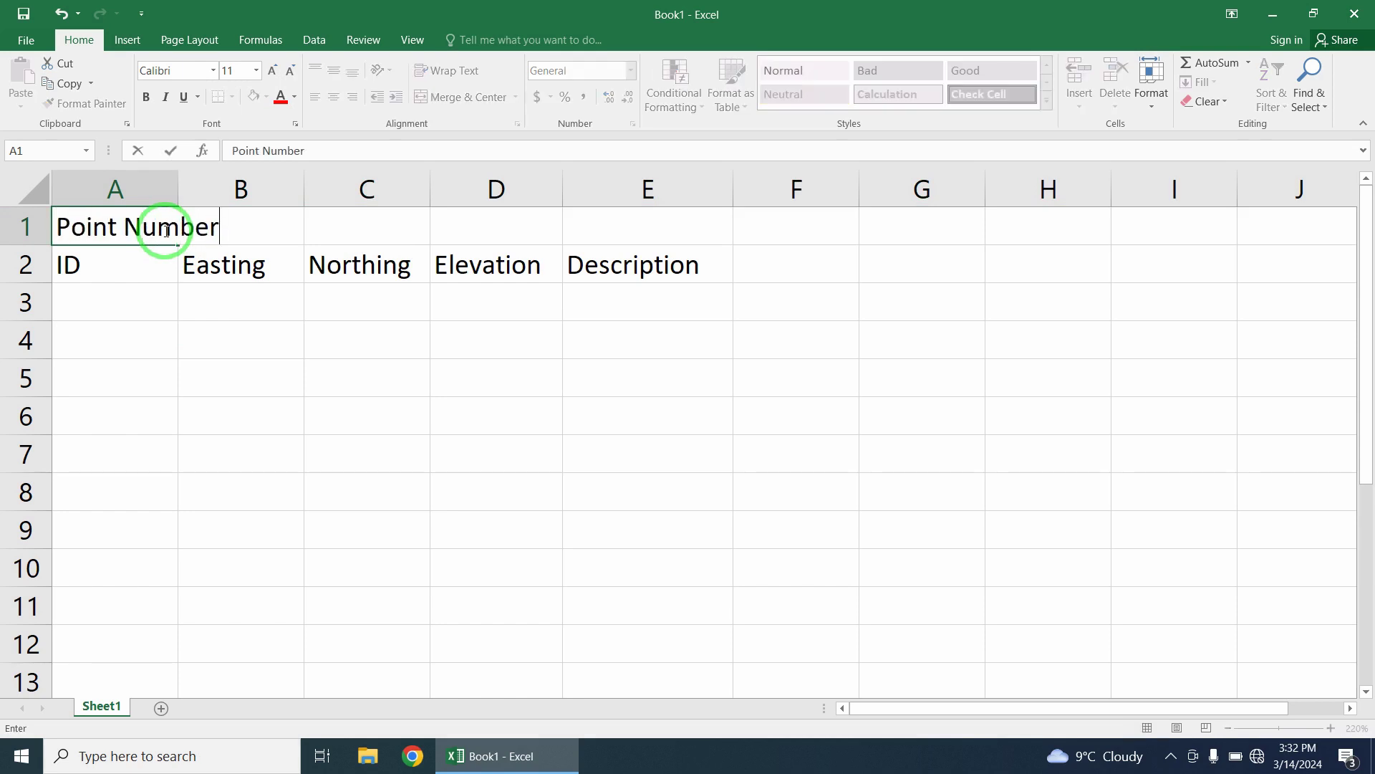
click(172, 188)
click(190, 364)
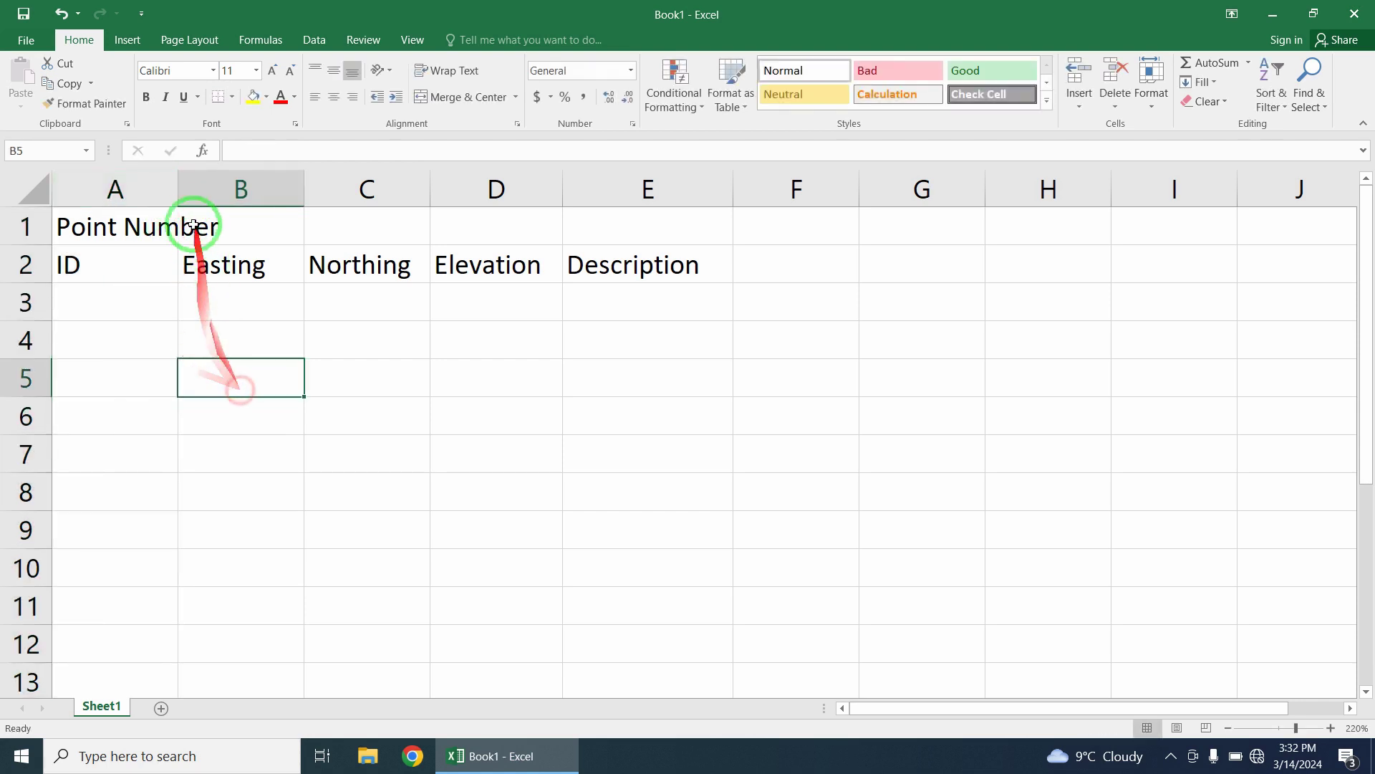
double_click(173, 195)
mouse_move(224, 195)
mouse_down()
mouse_move(301, 195)
mouse_move(245, 191)
mouse_up()
Label row 1 with P#, E, N, Z, D in A1:E1, rejecting autocomplete suggestions.
click(285, 240)
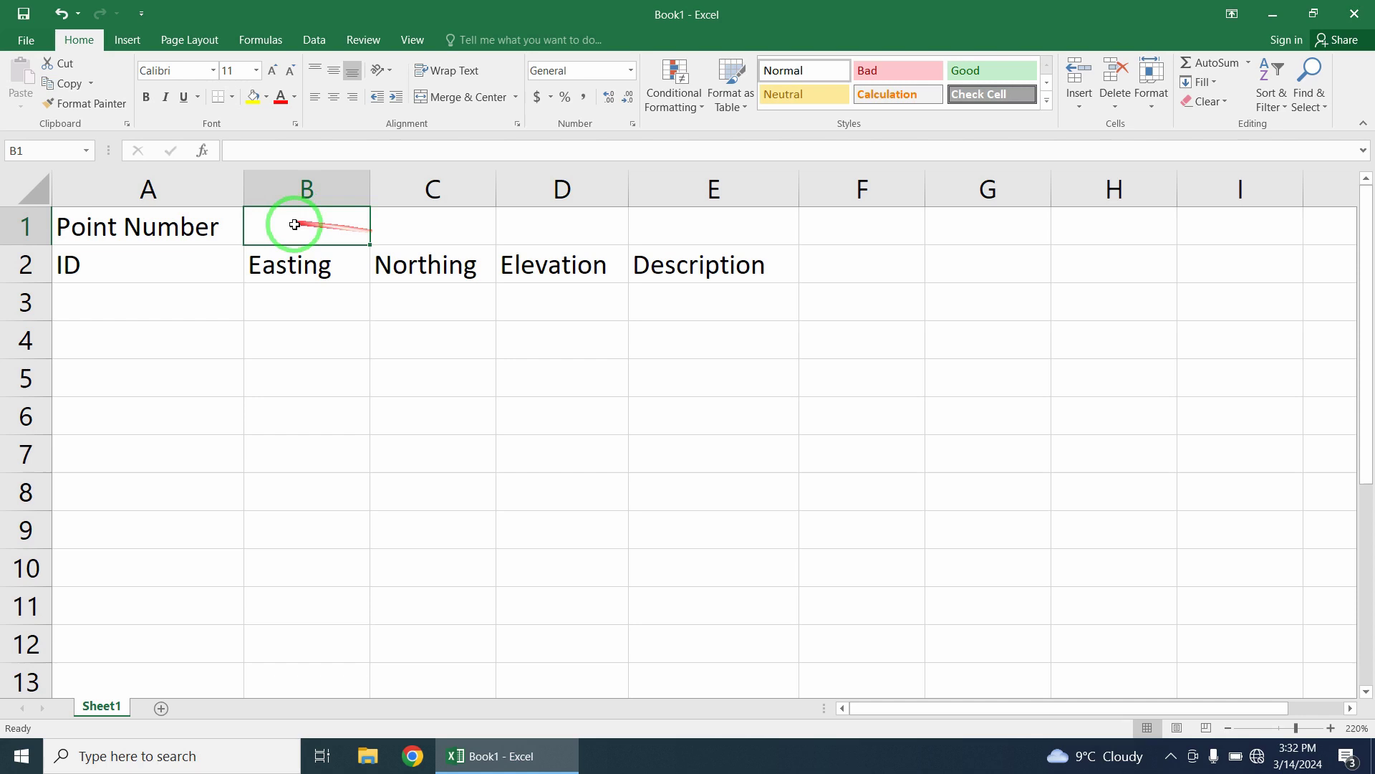
click(237, 229)
text(P#)
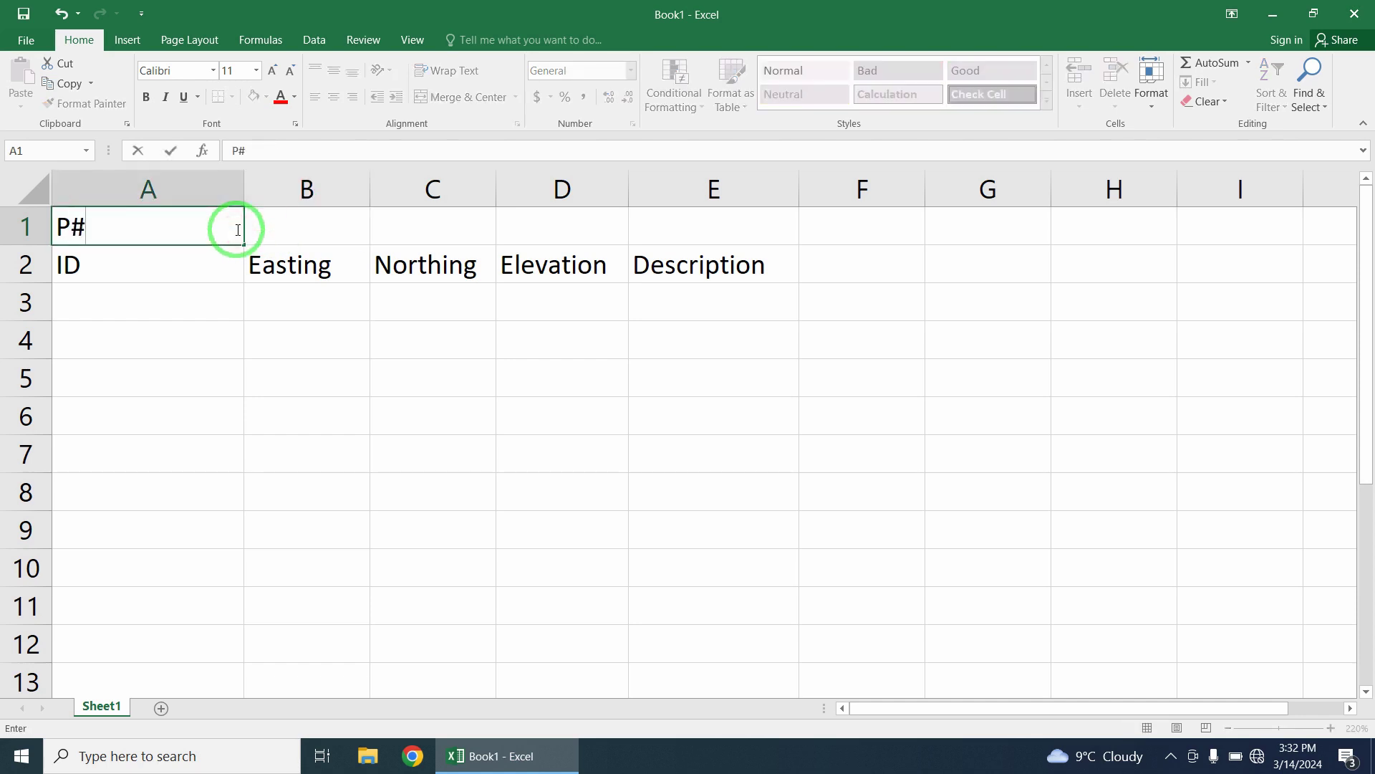
key(Tab)
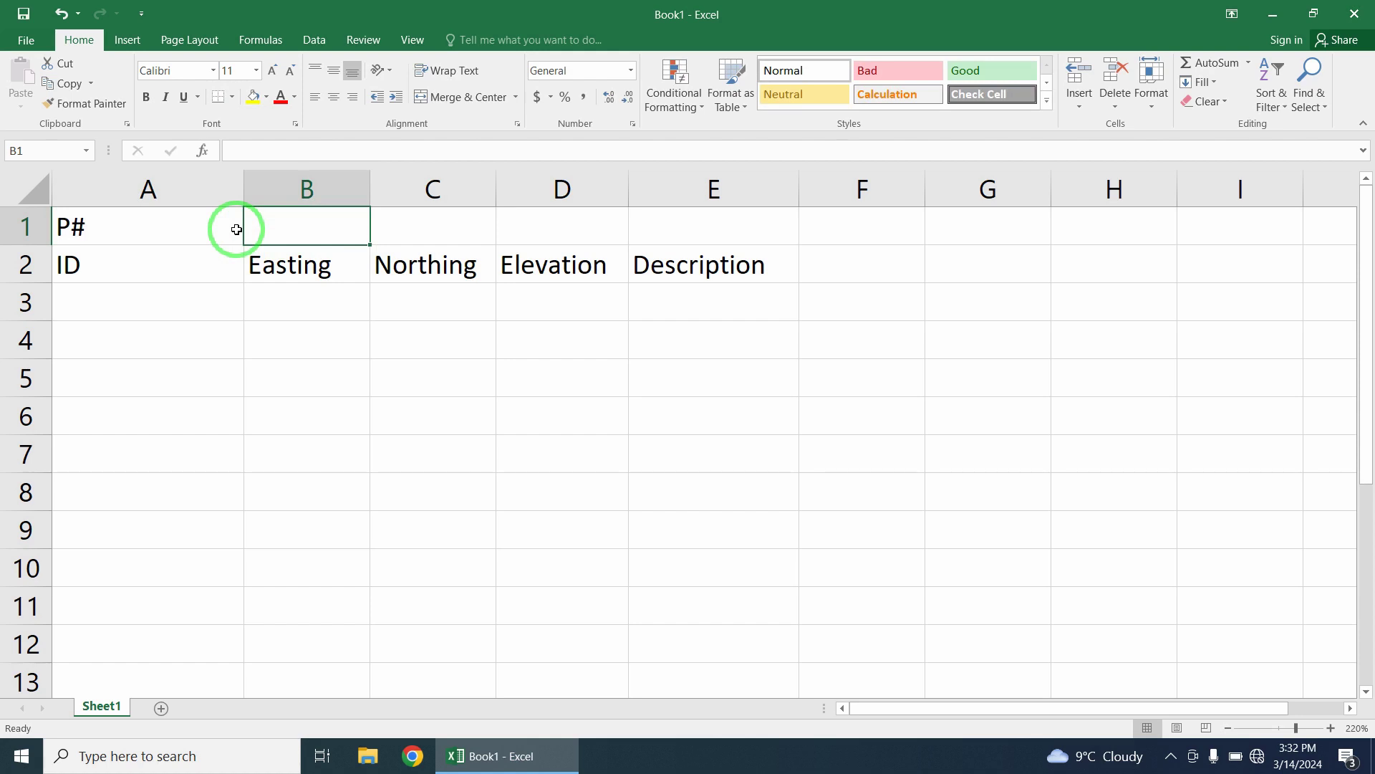
text(E)
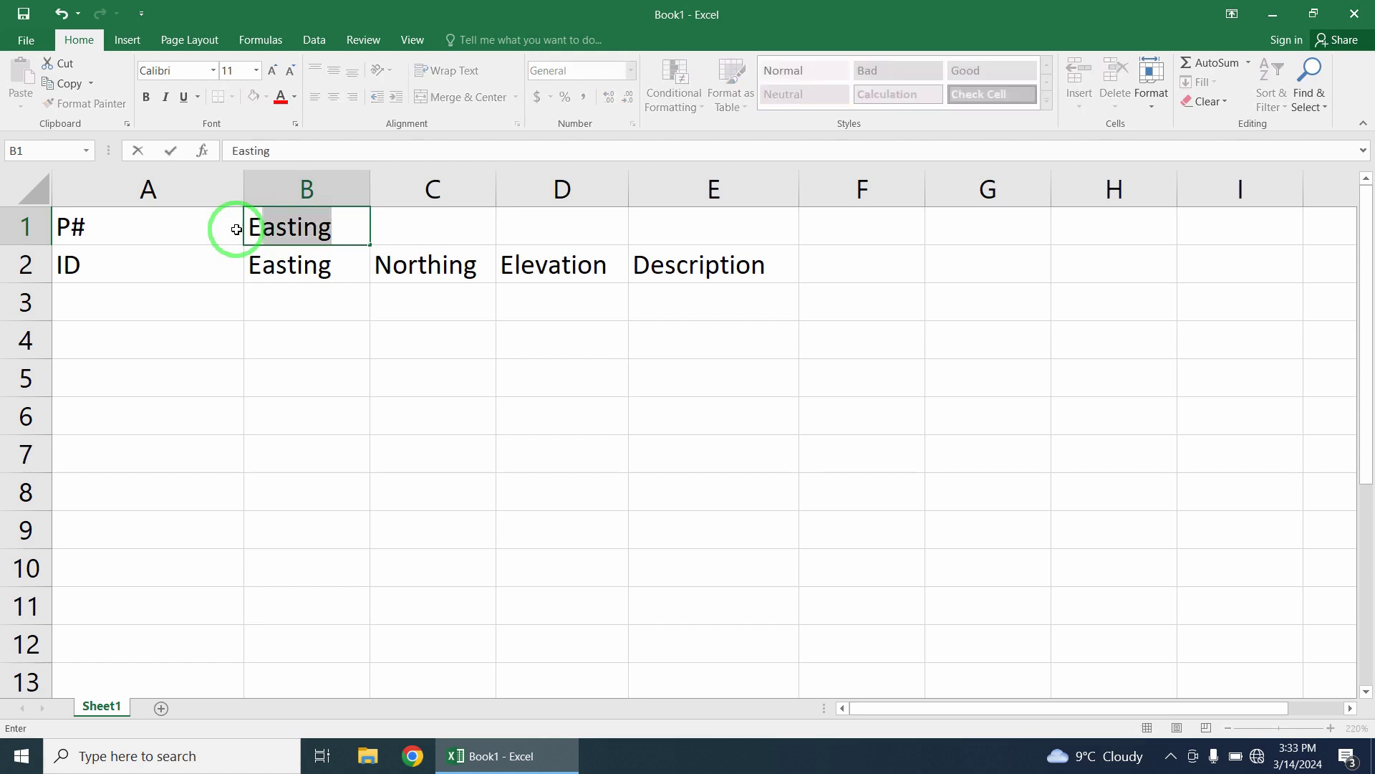
key(BackSpace)
key(Tab)
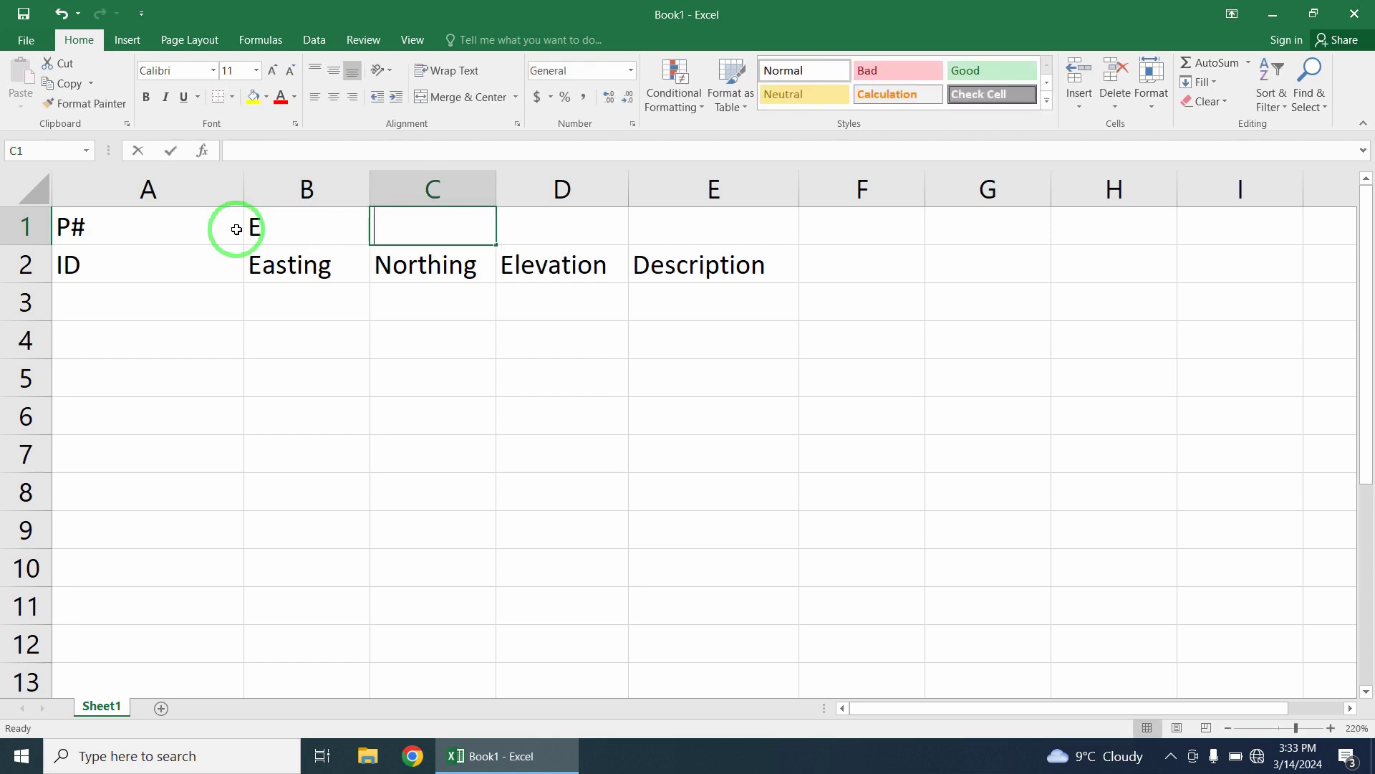
text(N)
key(BackSpace)
key(Tab)
text(Z)
key(Tab)
text(D)
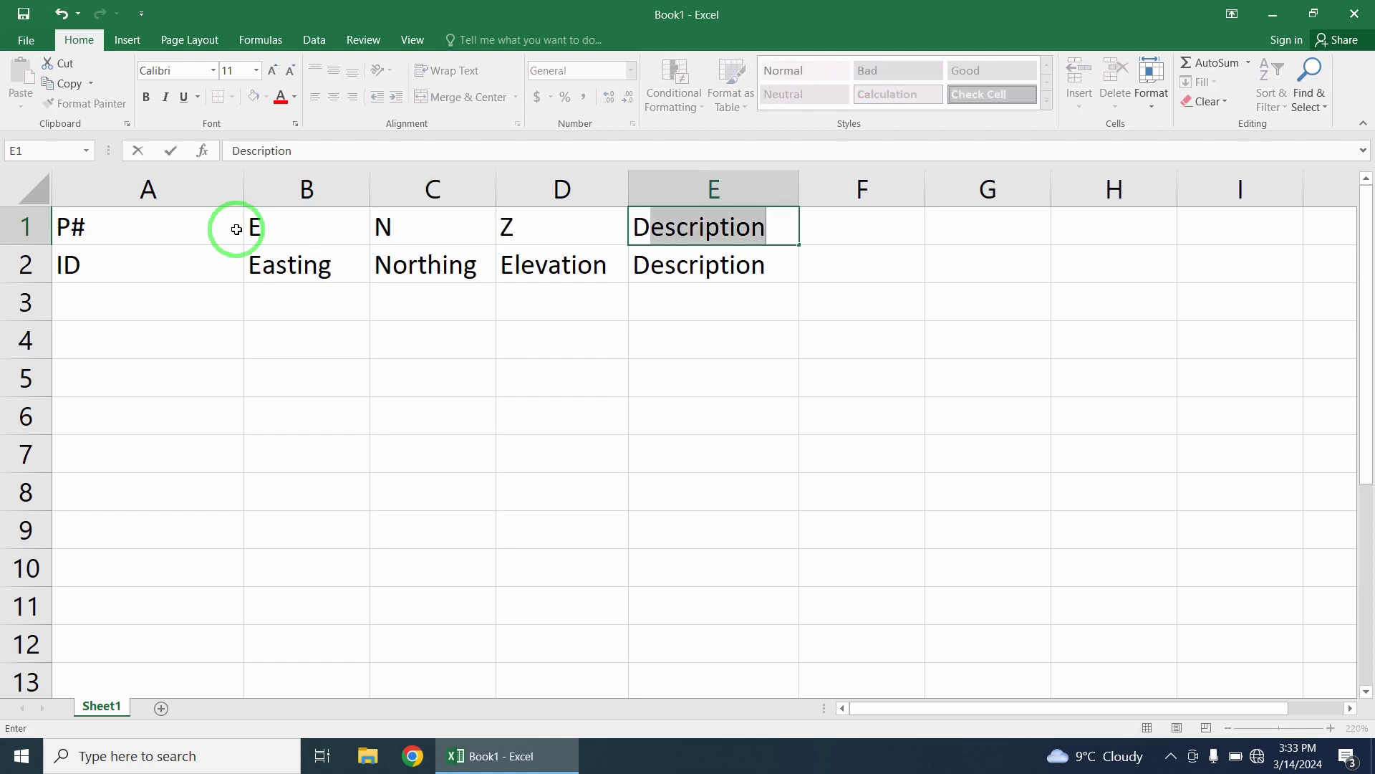
key(BackSpace)
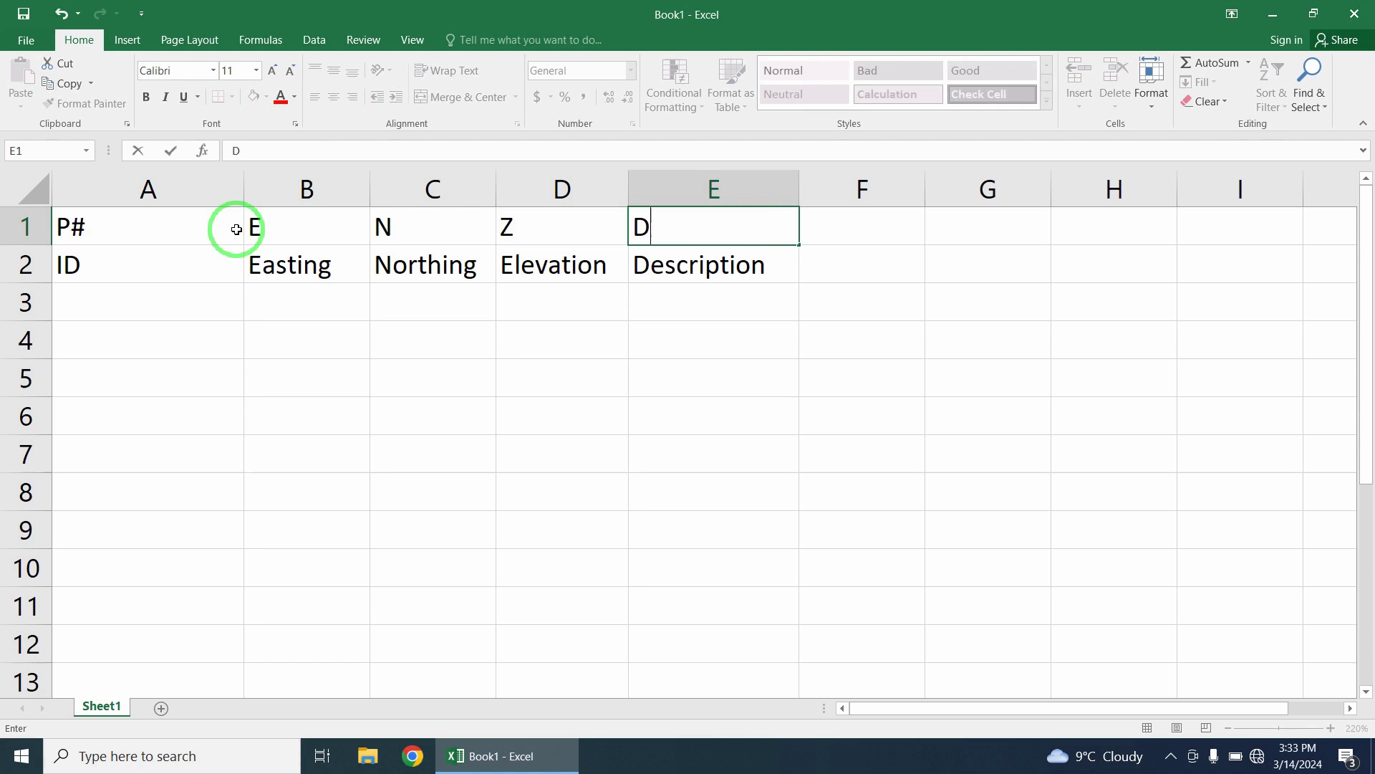
click(790, 275)
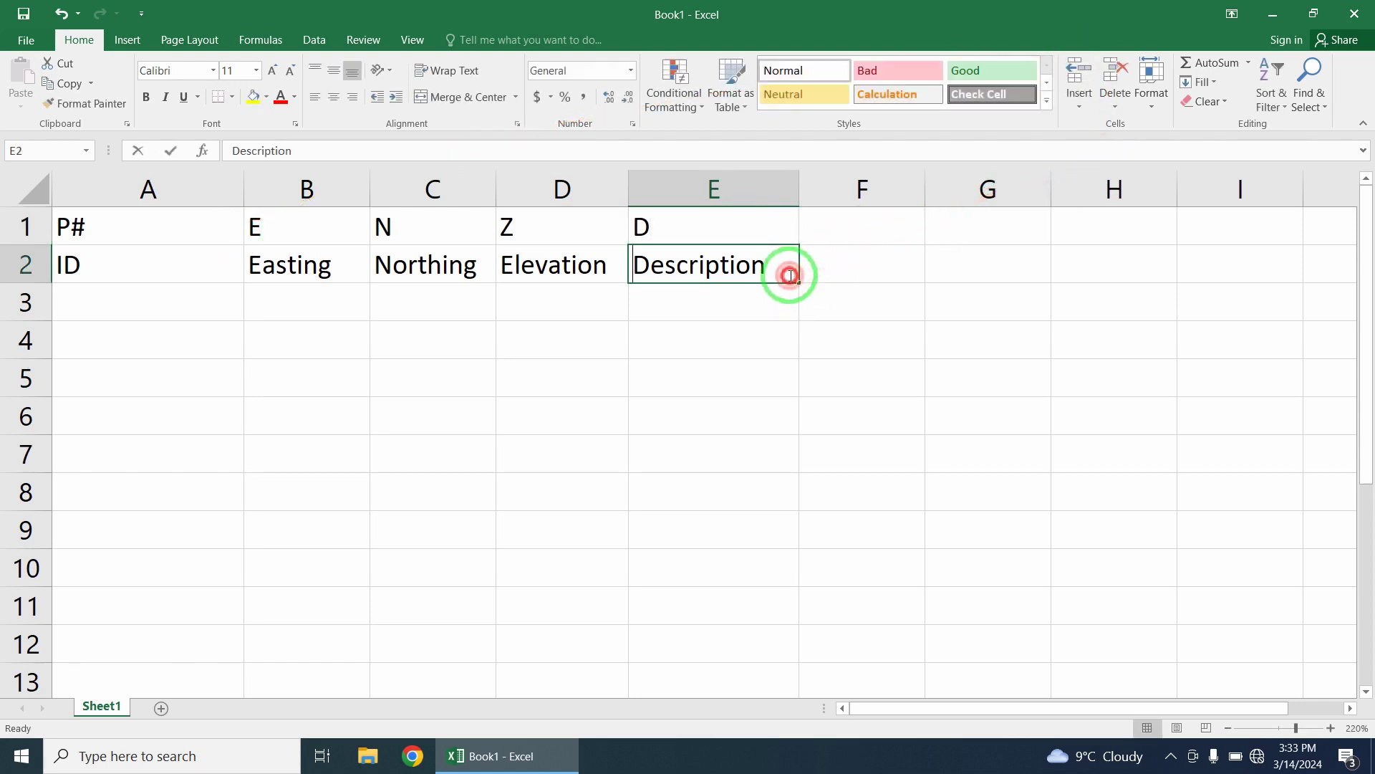
Rename header E2 to Description/Code and auto-fit column E.
double_click(790, 275)
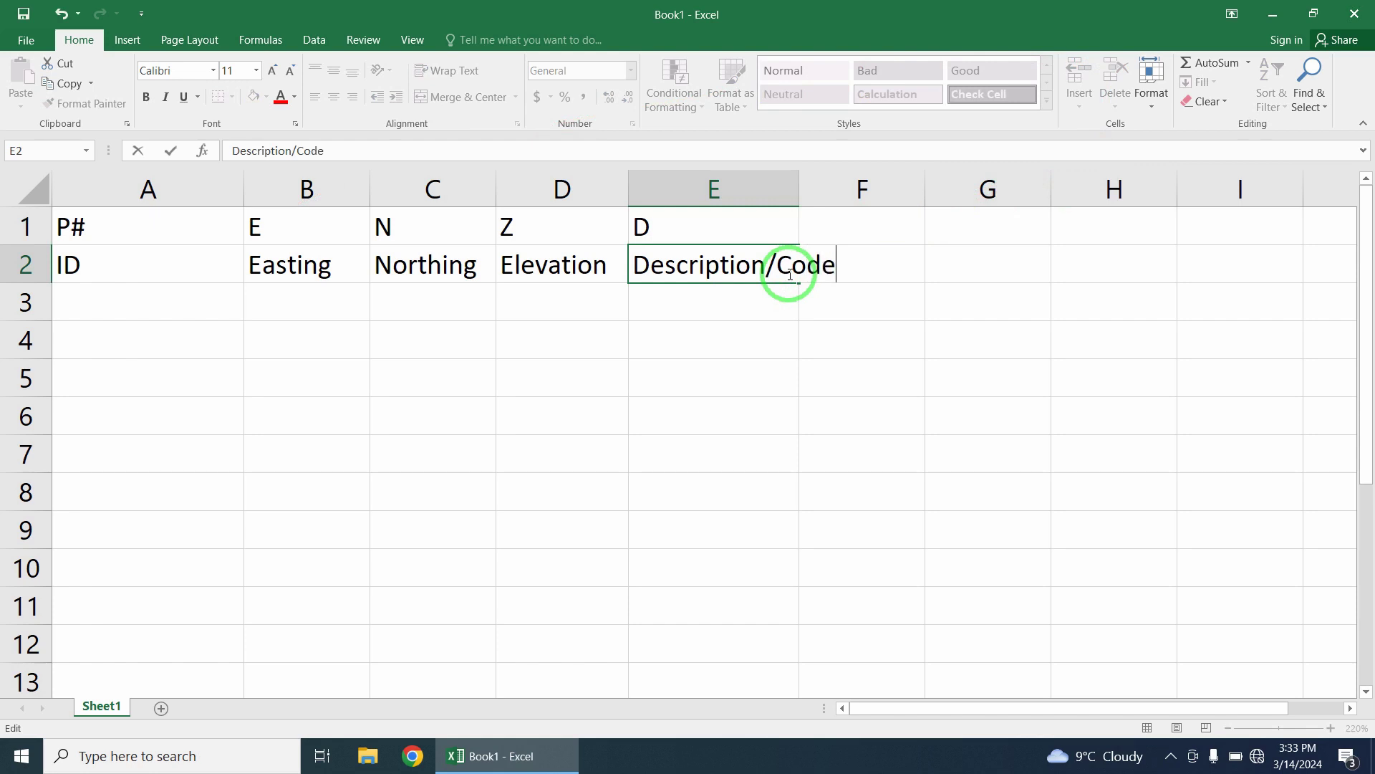
click(829, 298)
double_click(799, 188)
click(881, 405)
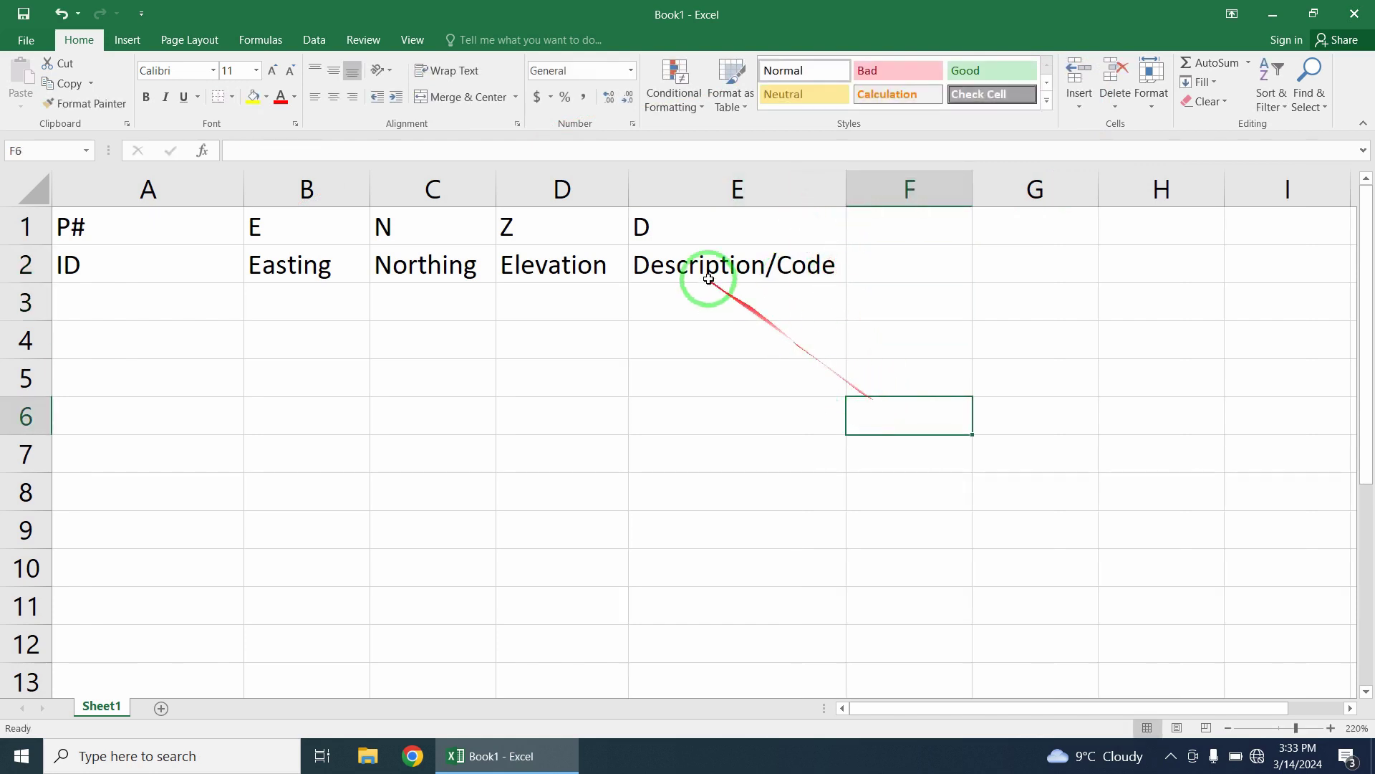
Rename the Sheet1 worksheet tab to PENZD.
drag(685, 230, 173, 237)
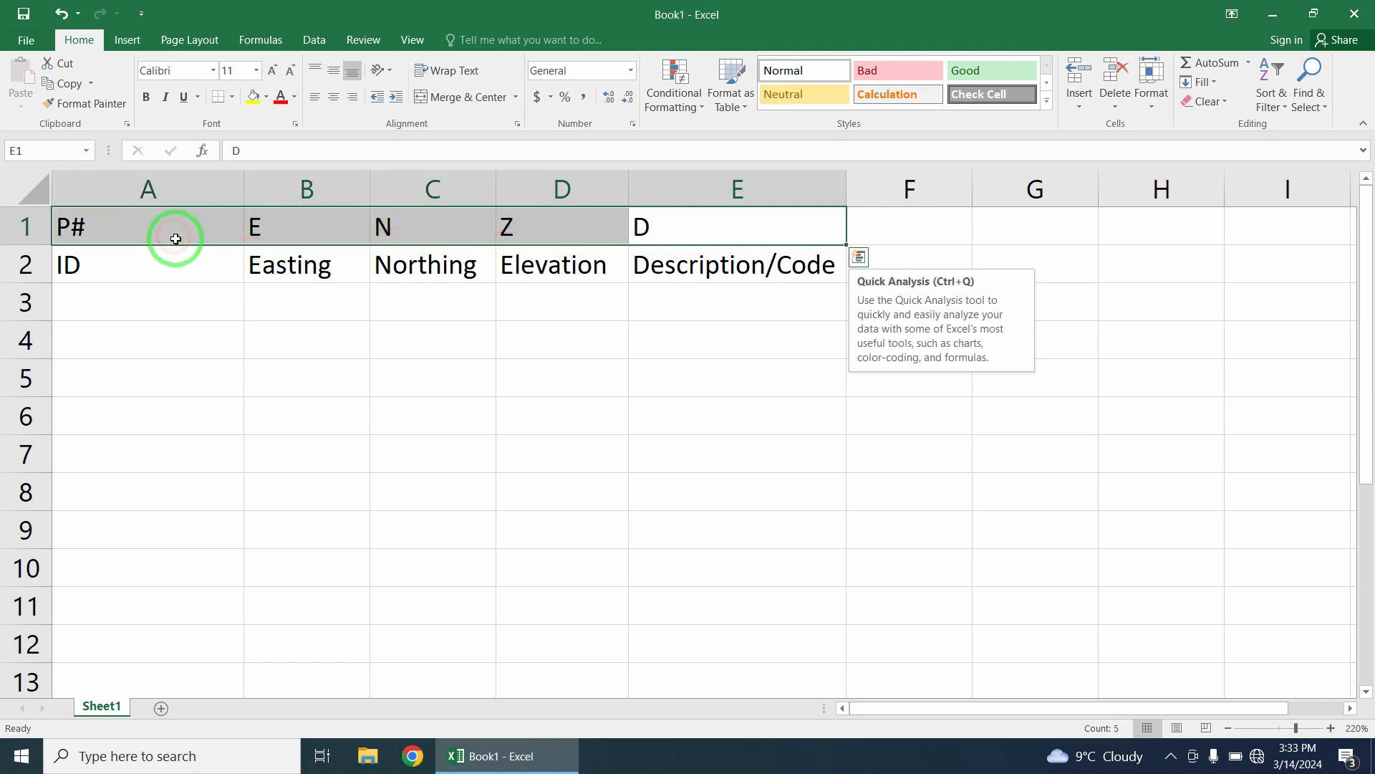
click(738, 414)
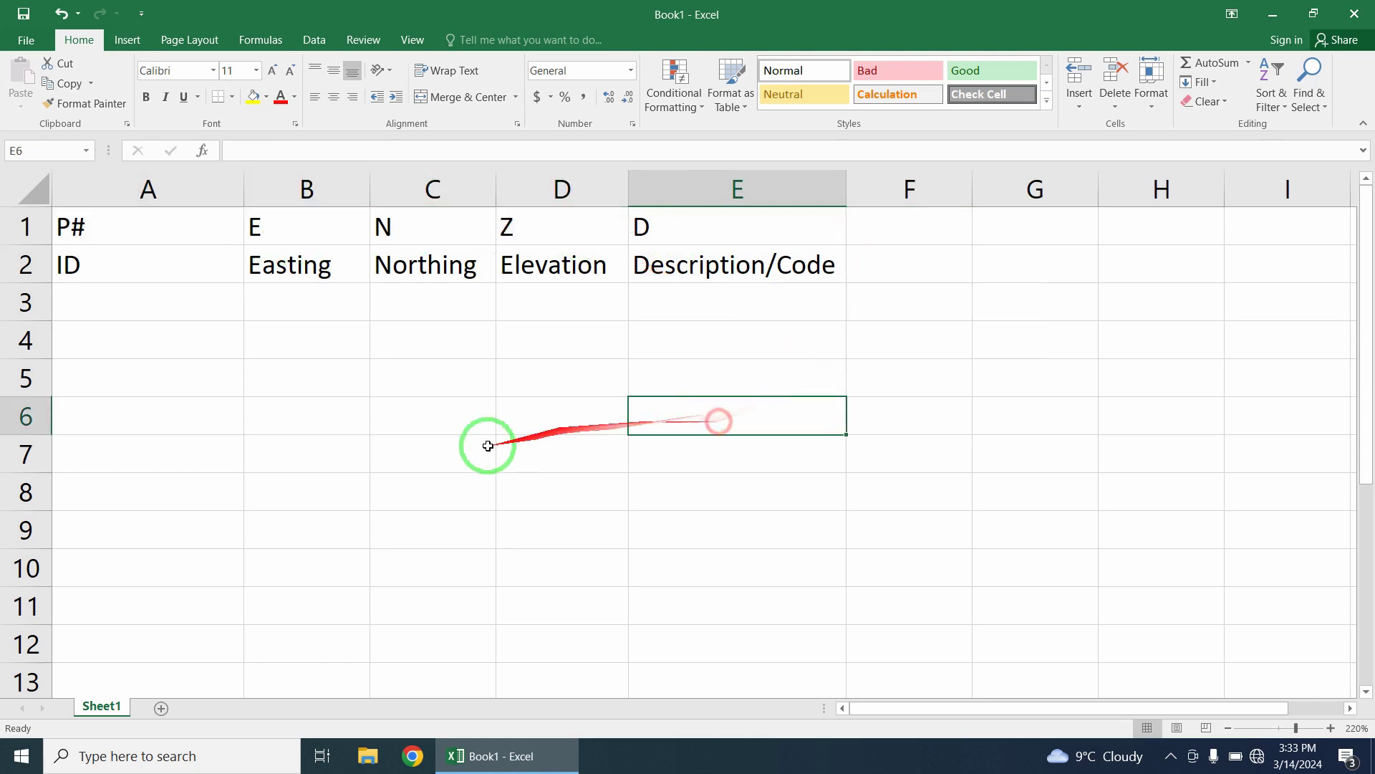
right_click(109, 705)
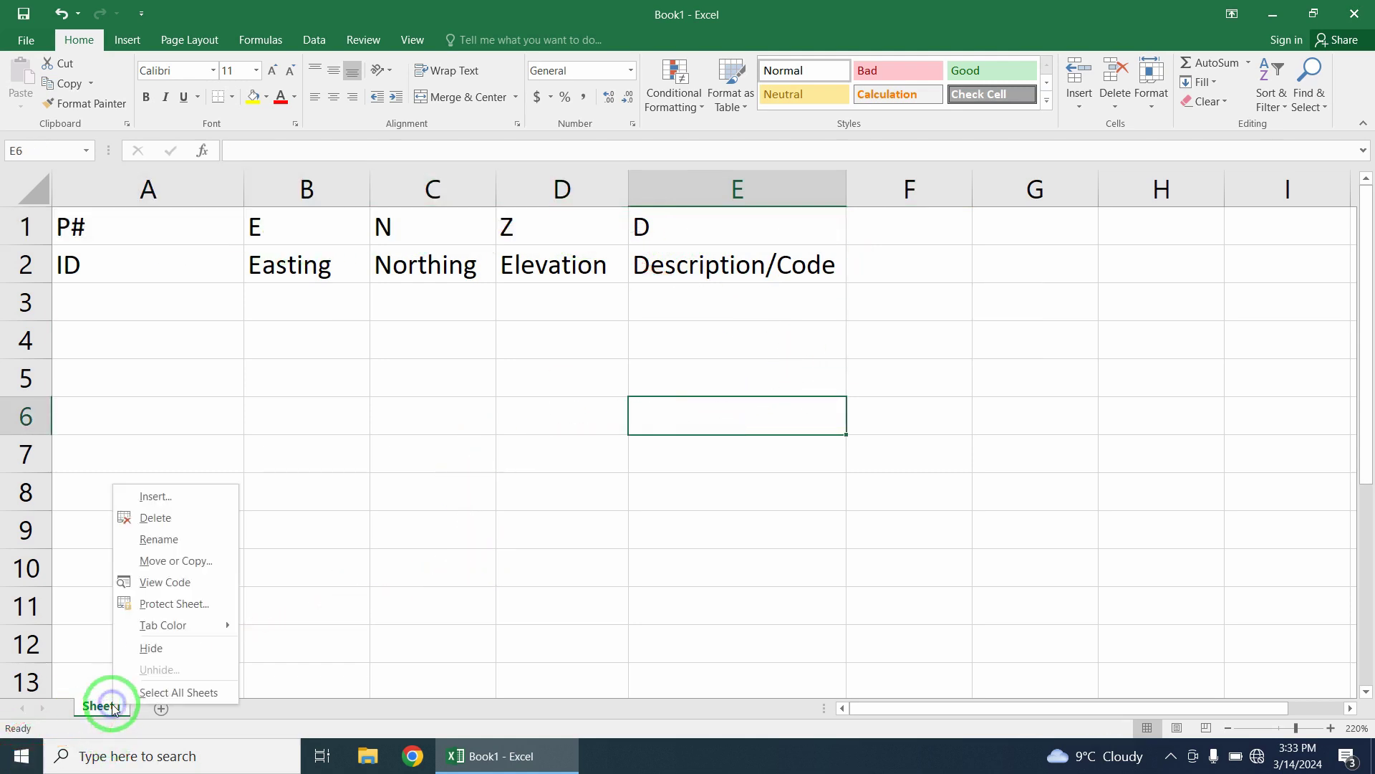
click(168, 544)
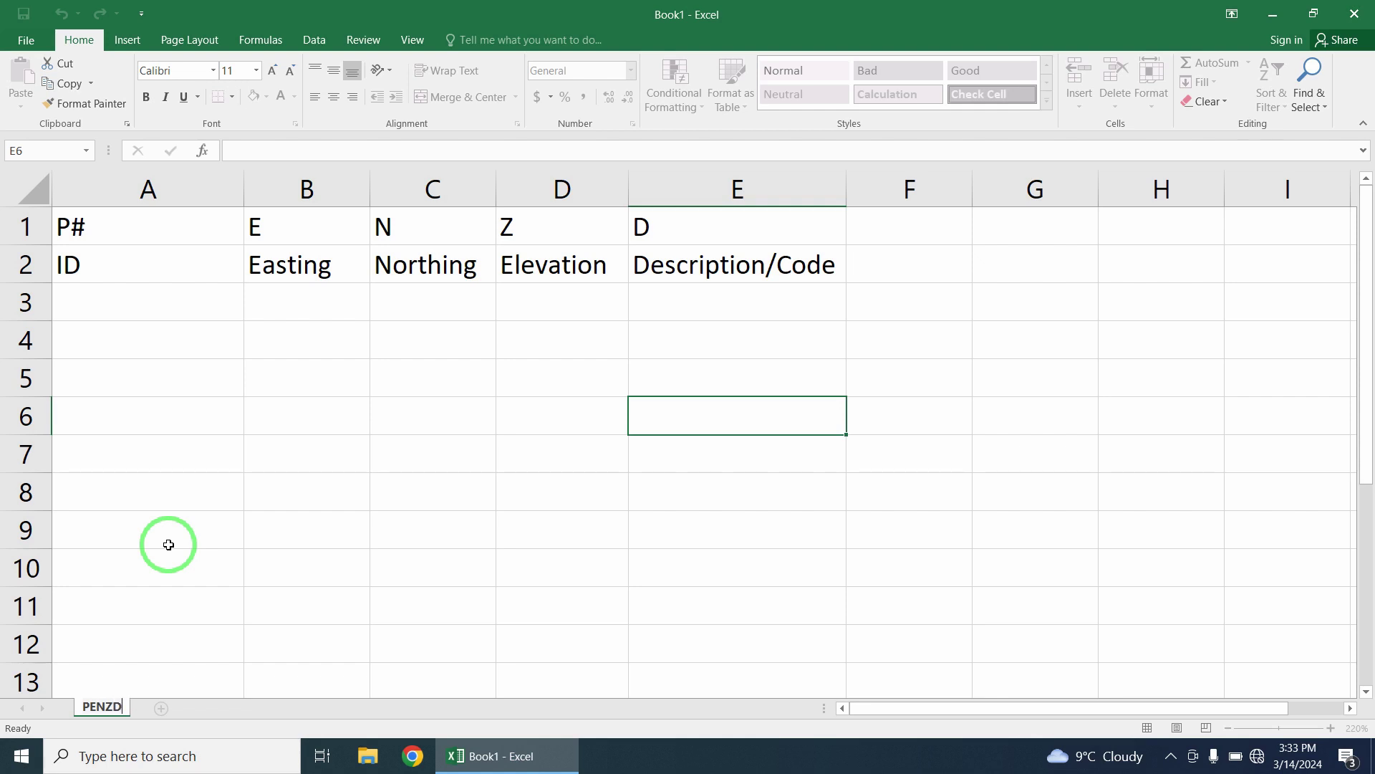
click(230, 550)
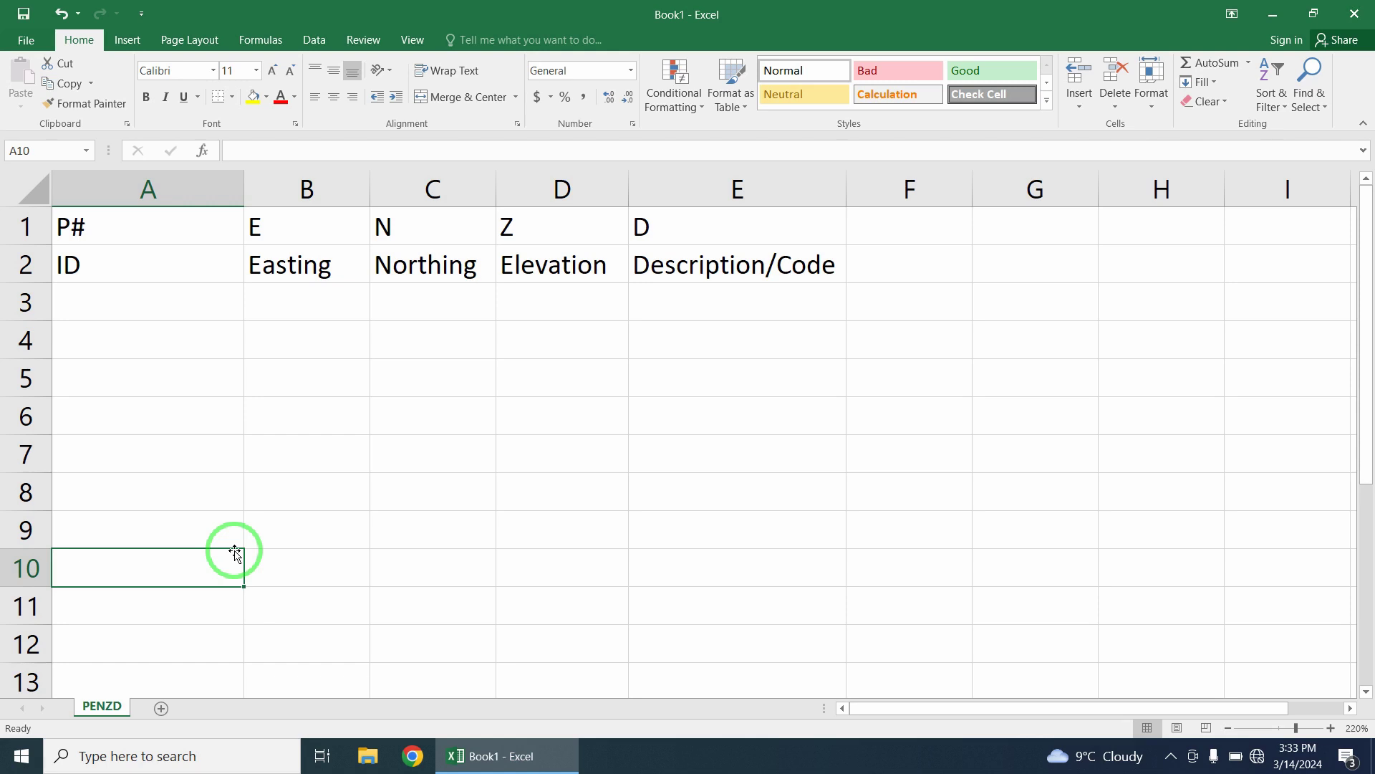
Enter point ID 1 in the first cell under the ID header.
click(191, 297)
text(1)
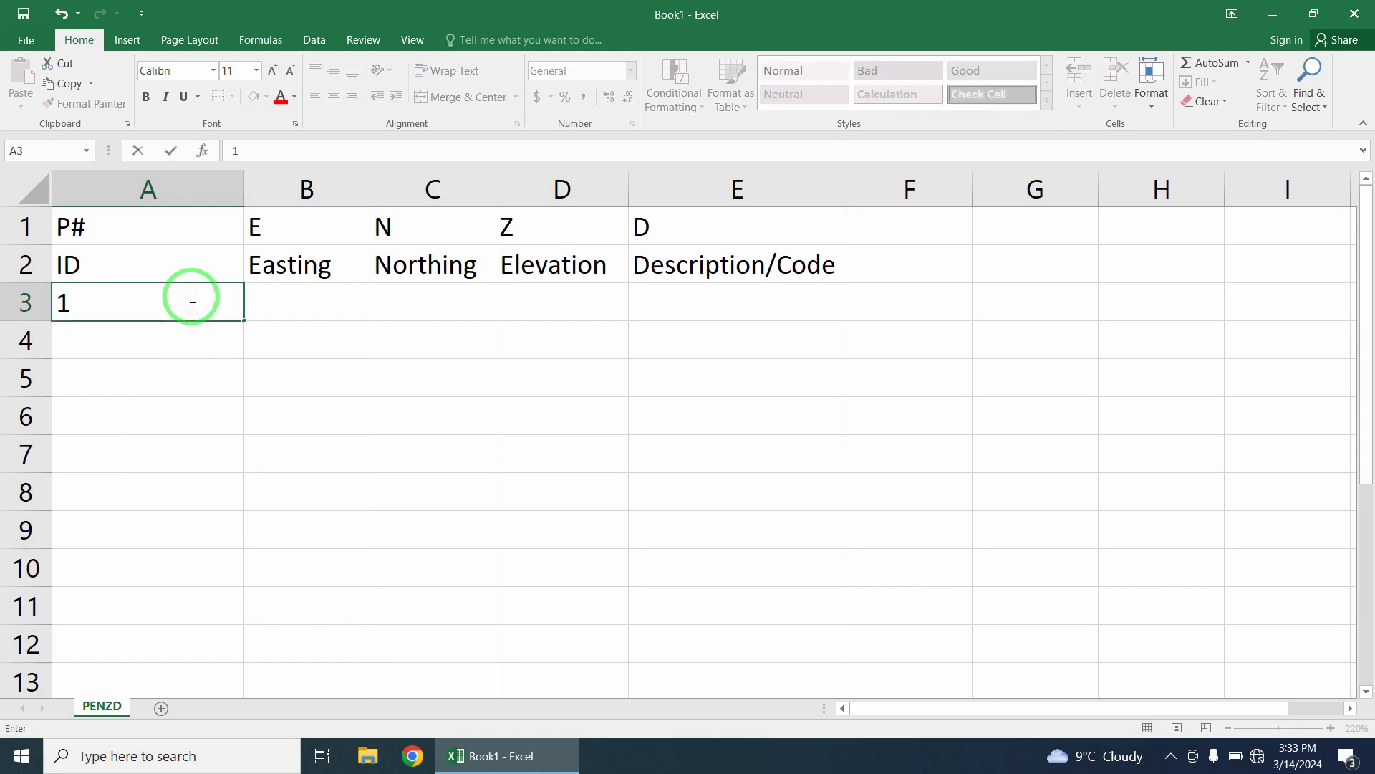
key(Tab)
mouse_move(1120, 736)
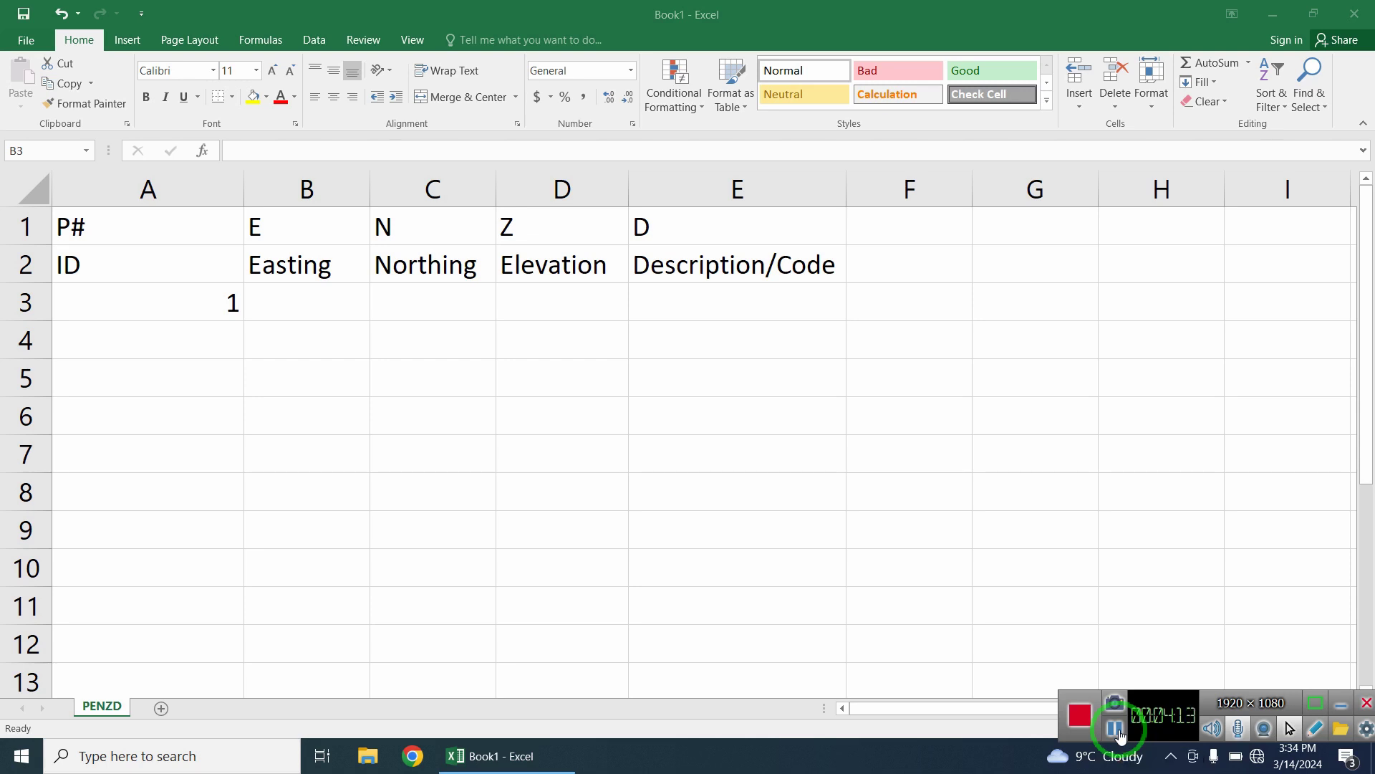
Insert a new top row and label B1, C1, D1 as X, Y, Z.
click(23, 226)
right_click(30, 229)
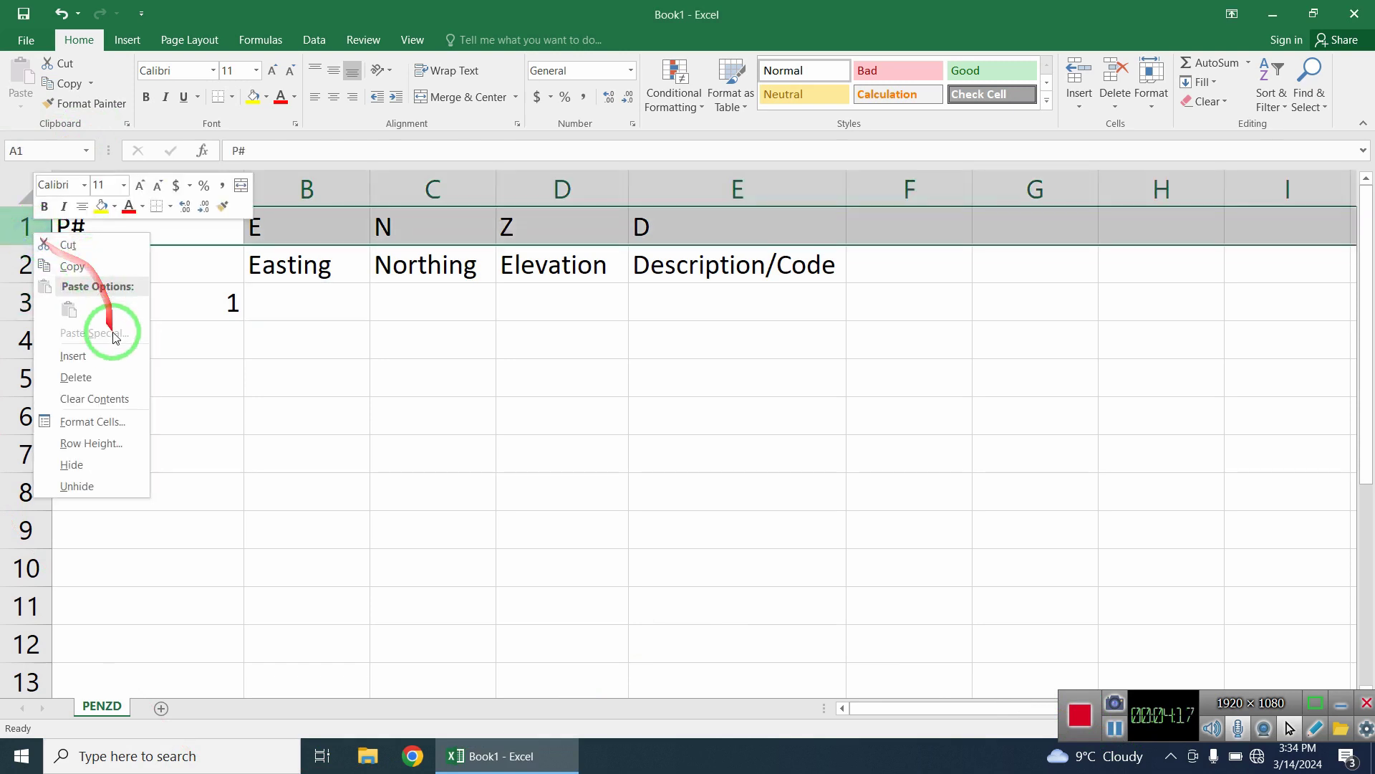
click(108, 355)
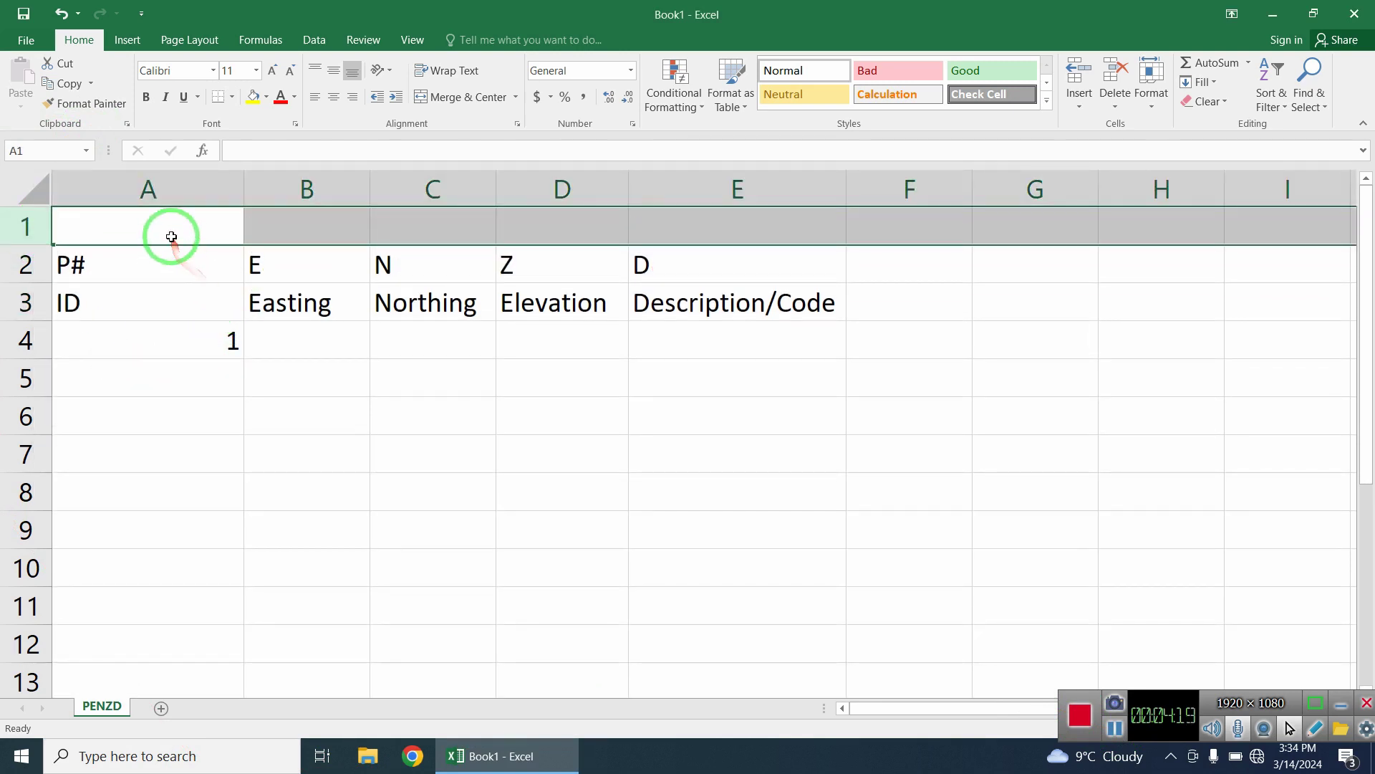
click(172, 236)
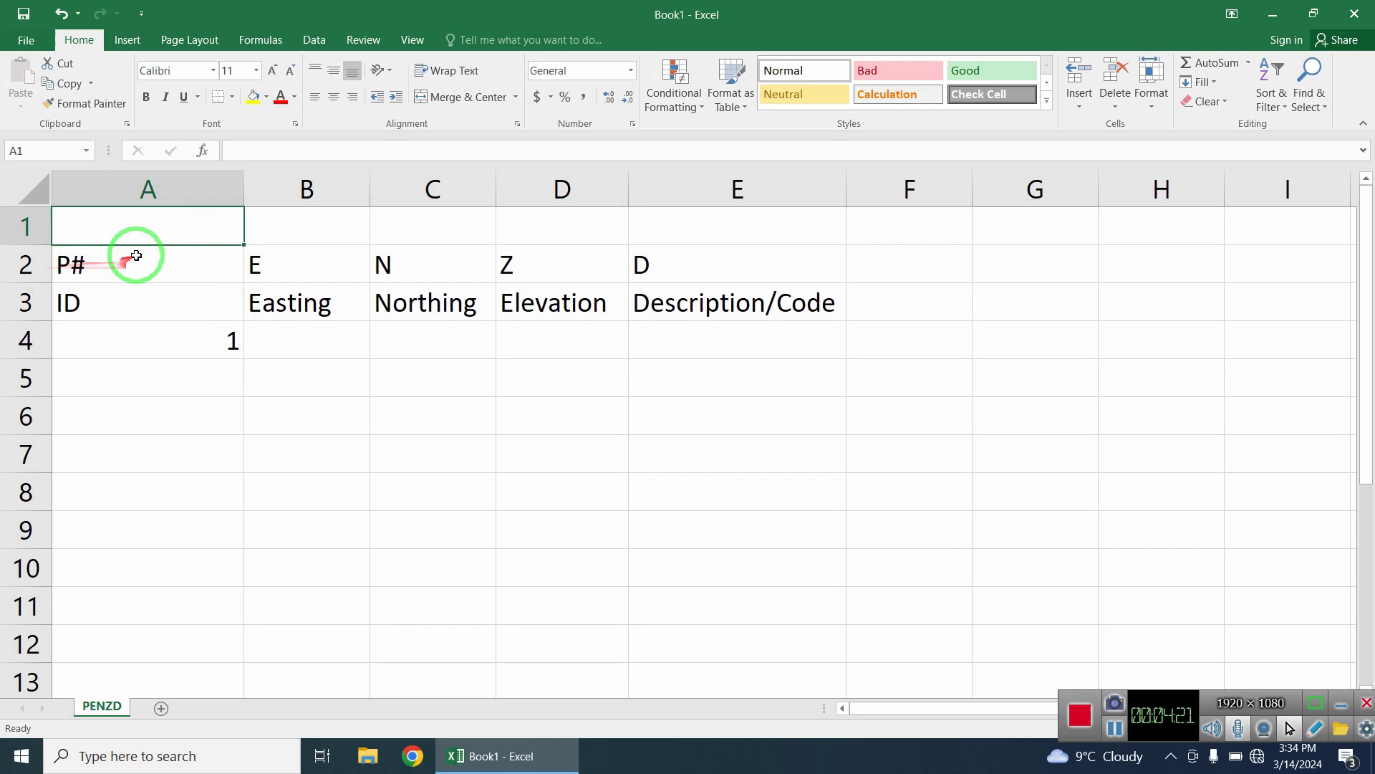
click(290, 234)
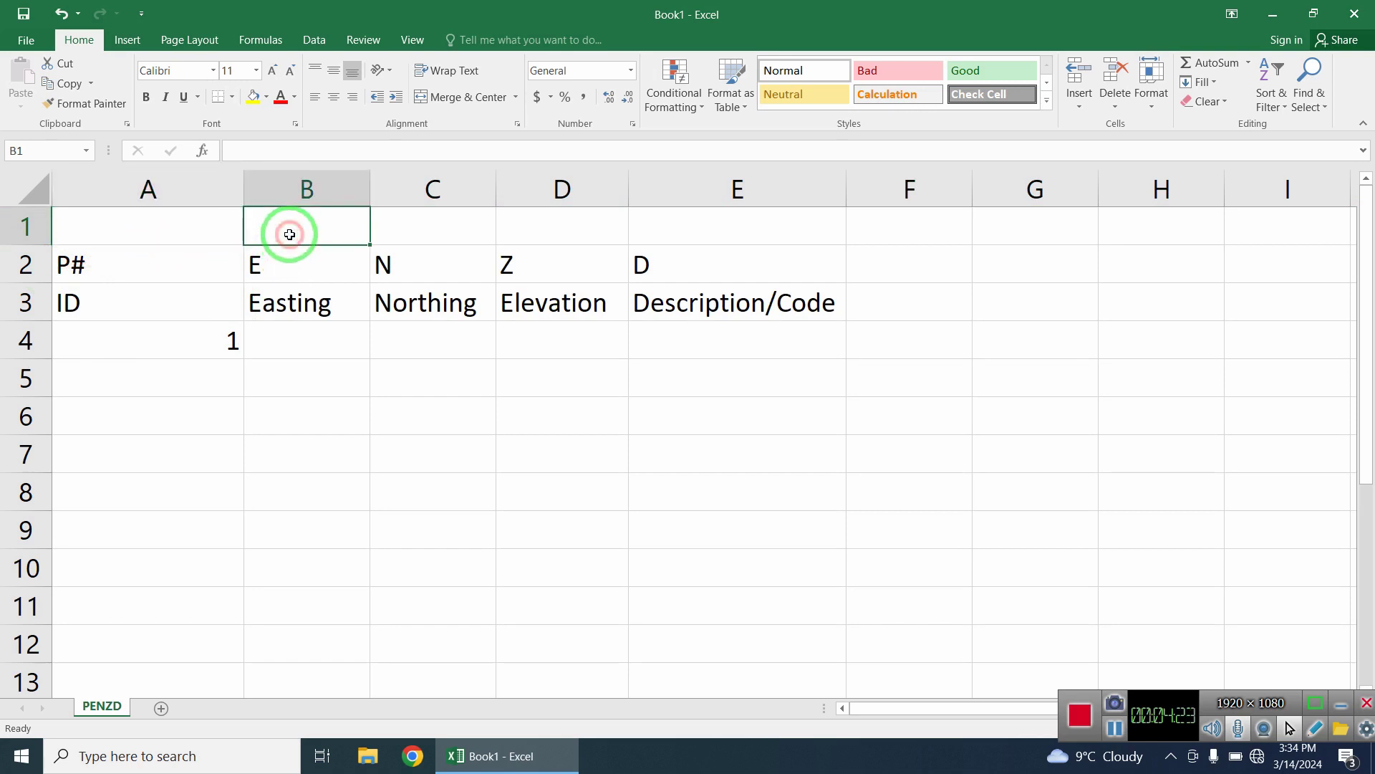
click(207, 228)
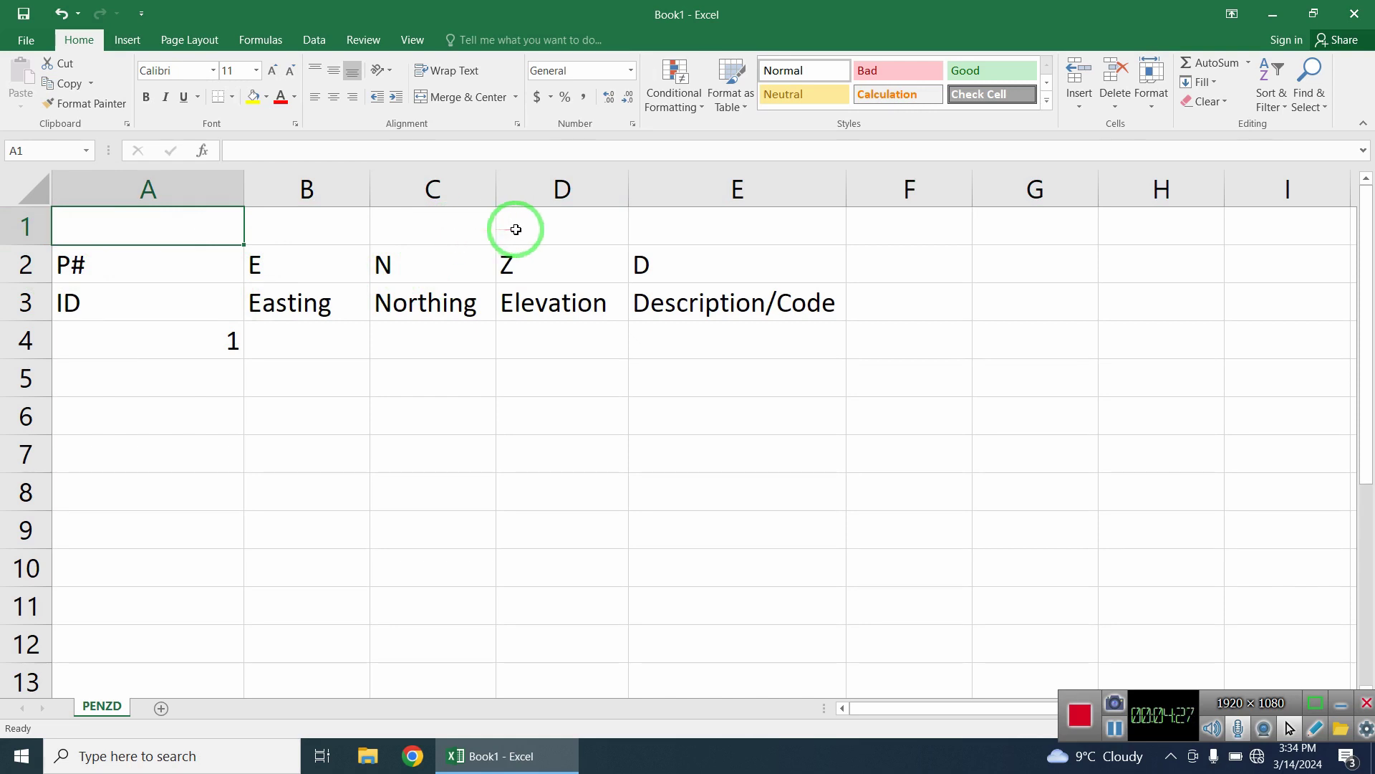
click(333, 226)
text(X)
click(423, 231)
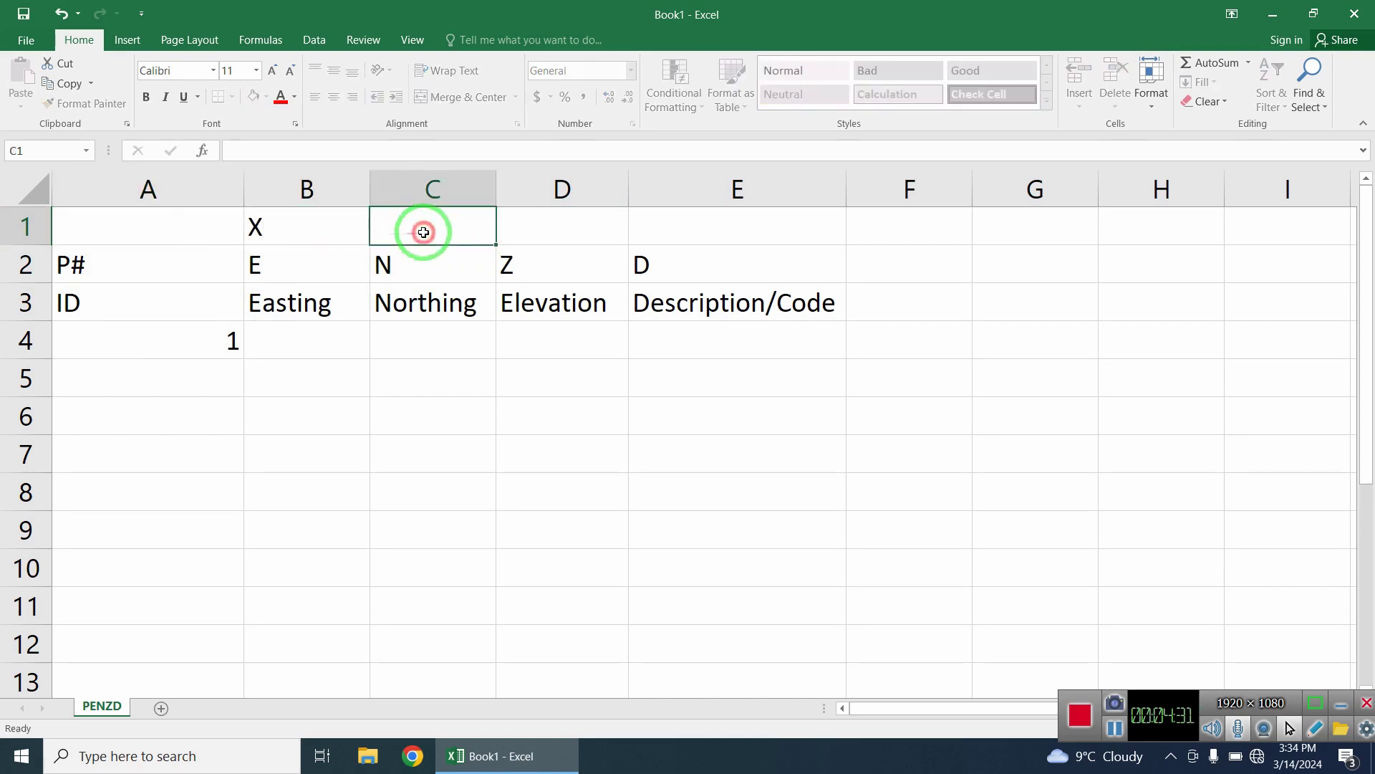
text(Y)
click(542, 226)
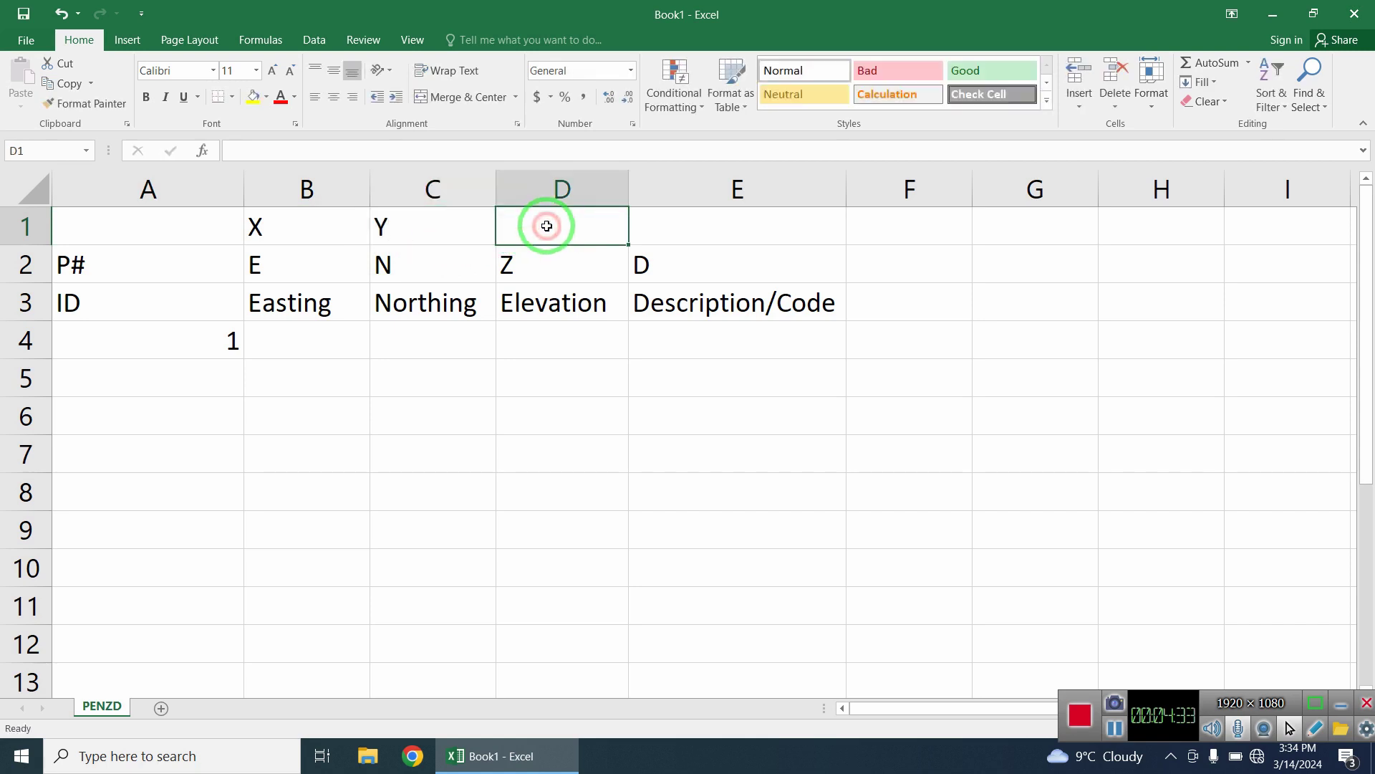
text(Z)
click(583, 407)
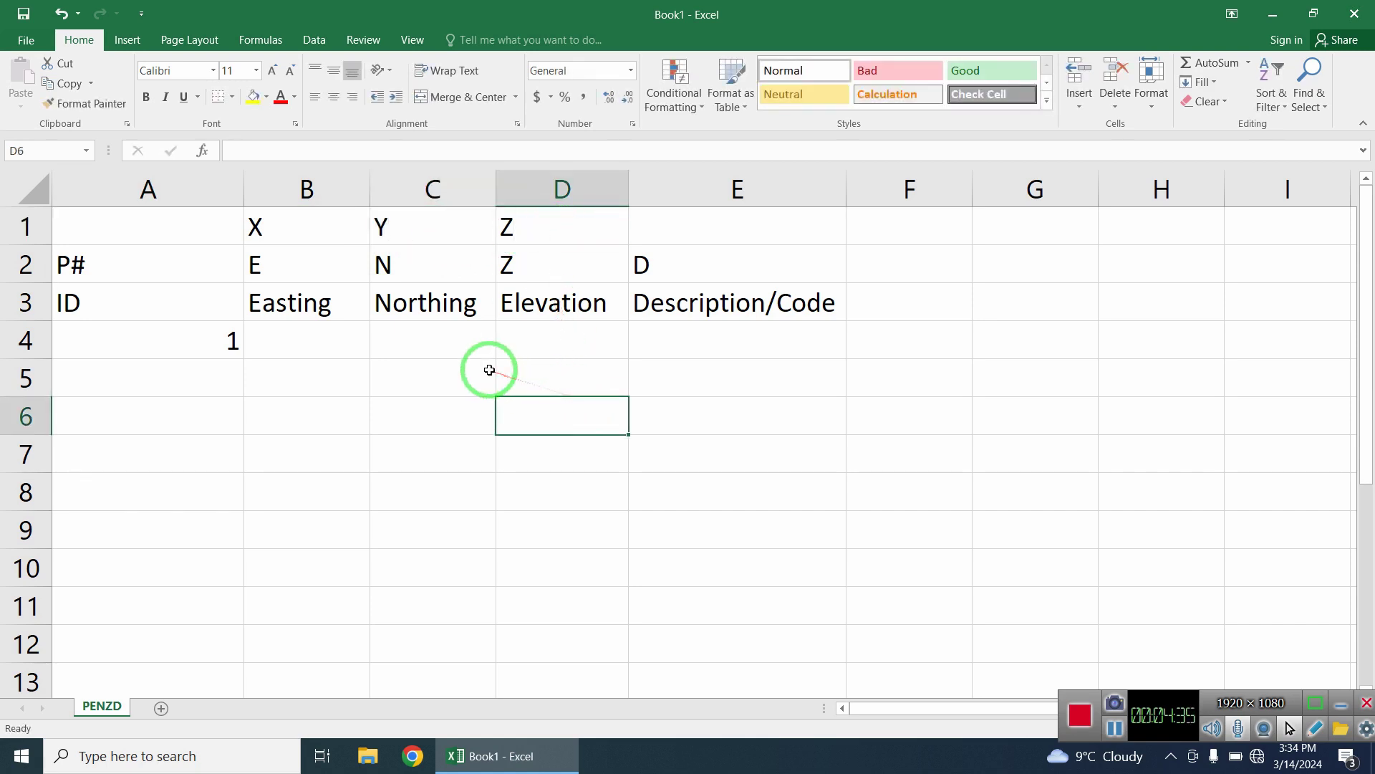
Fill the code row A2:E2 yellow.
drag(115, 265, 732, 269)
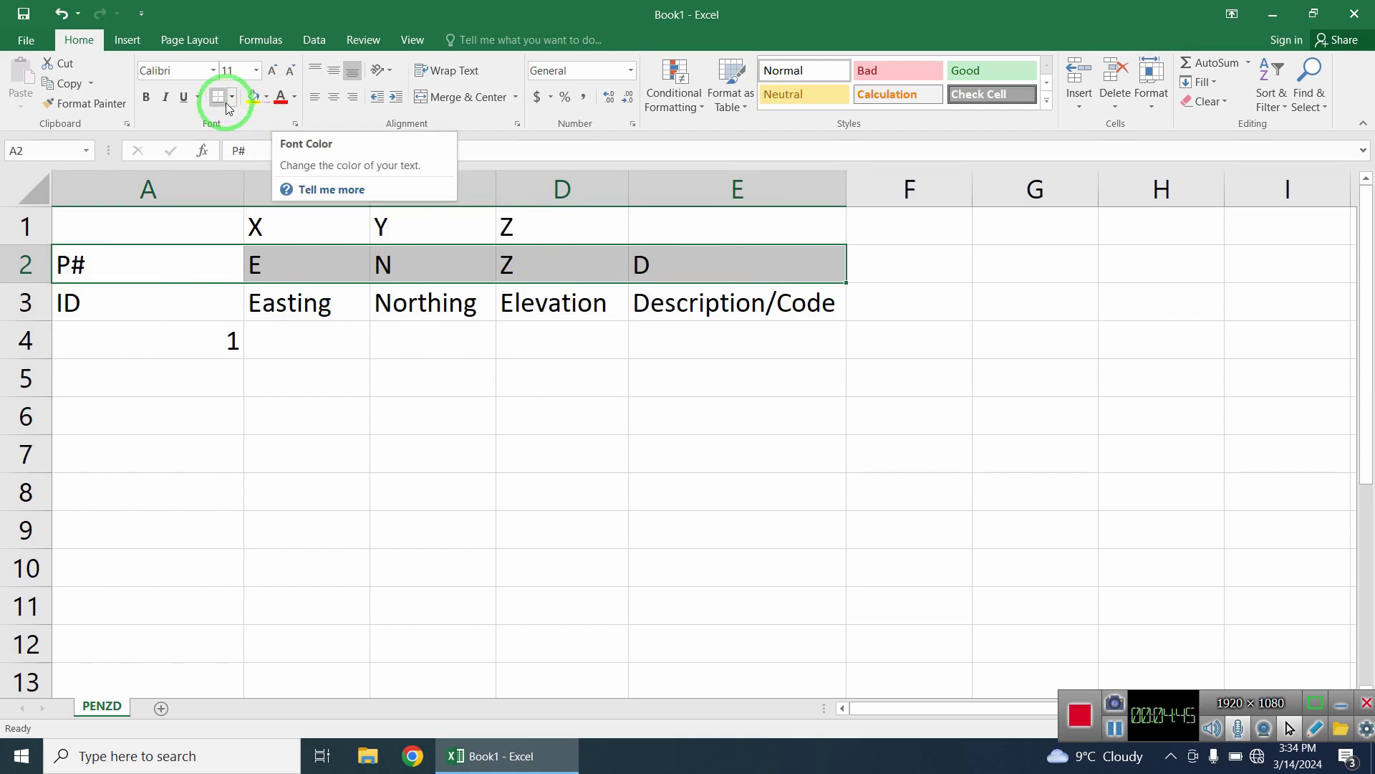
click(257, 106)
click(547, 375)
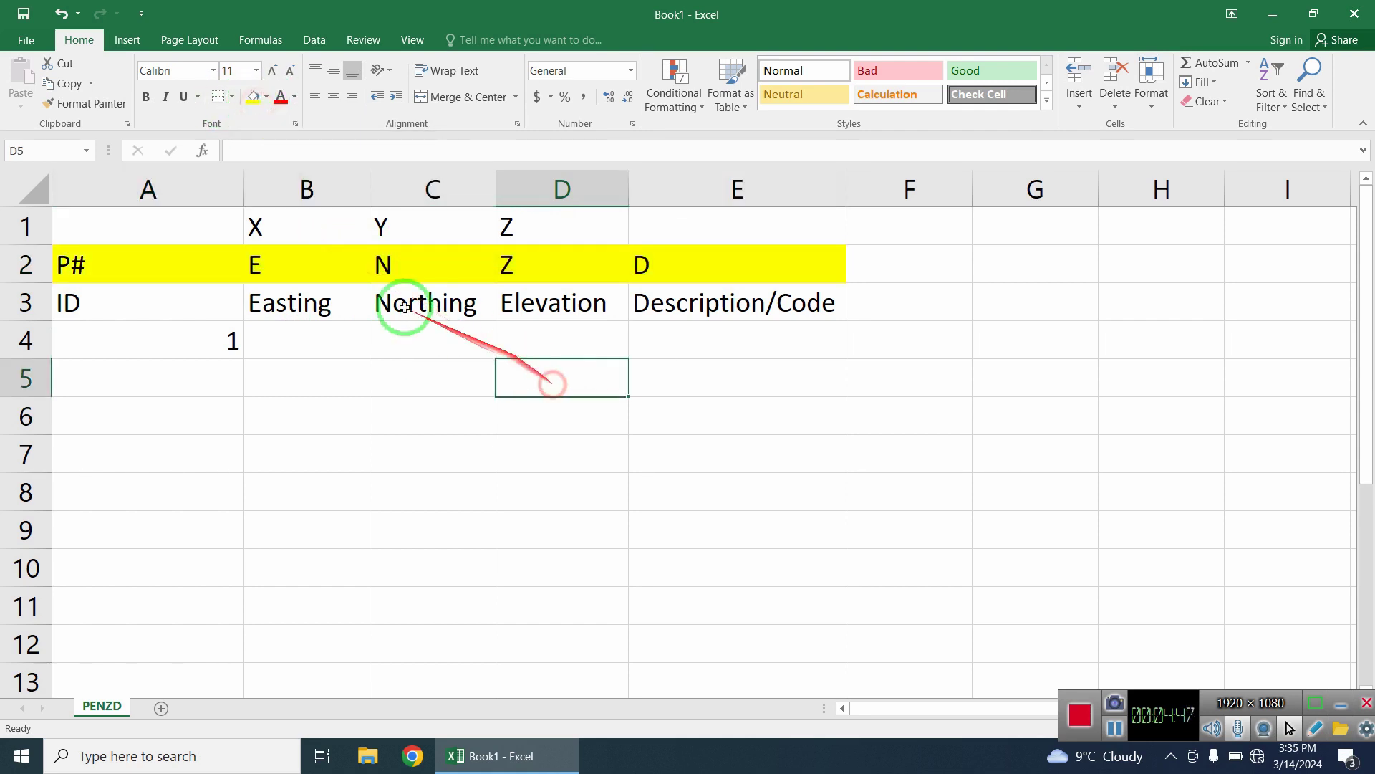
Fill the X, Y, Z cells B1:D1 blue with white text.
drag(285, 225, 502, 218)
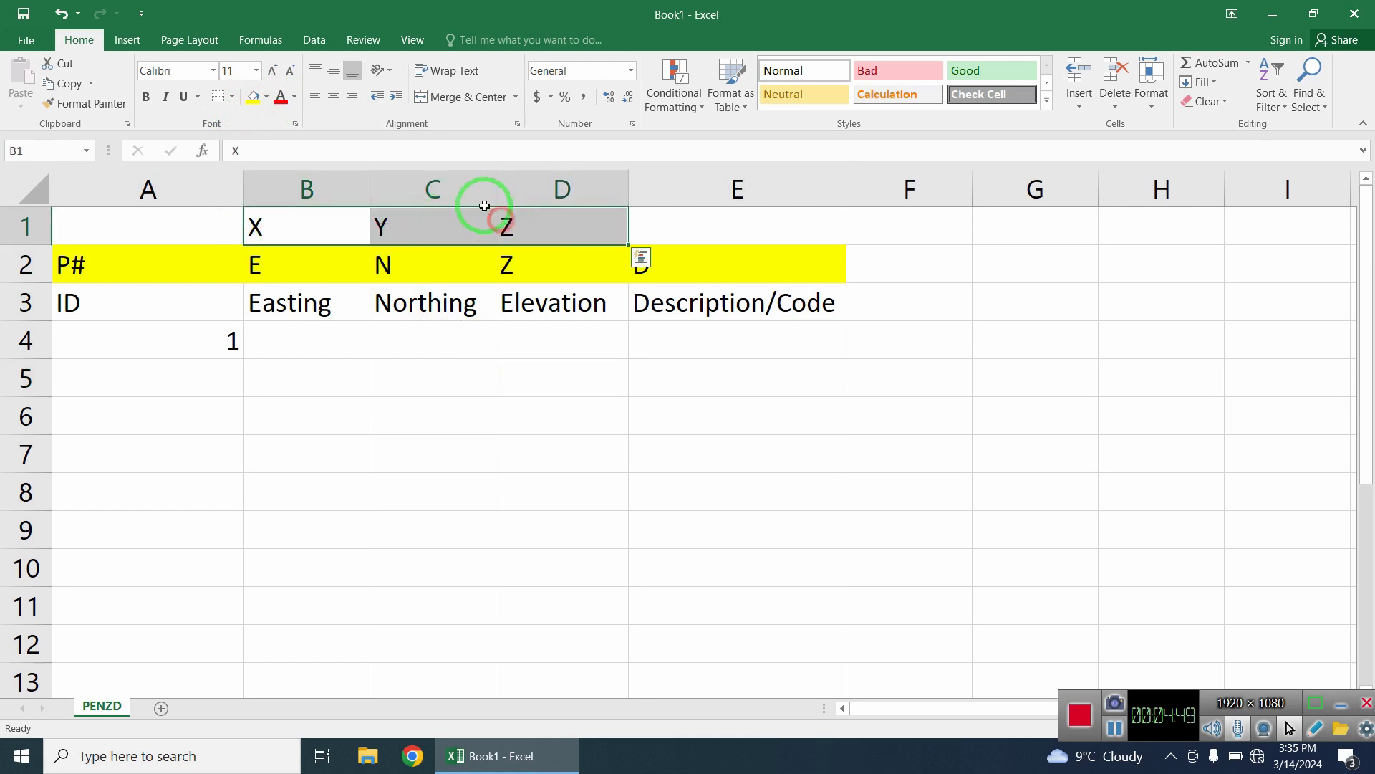
click(268, 98)
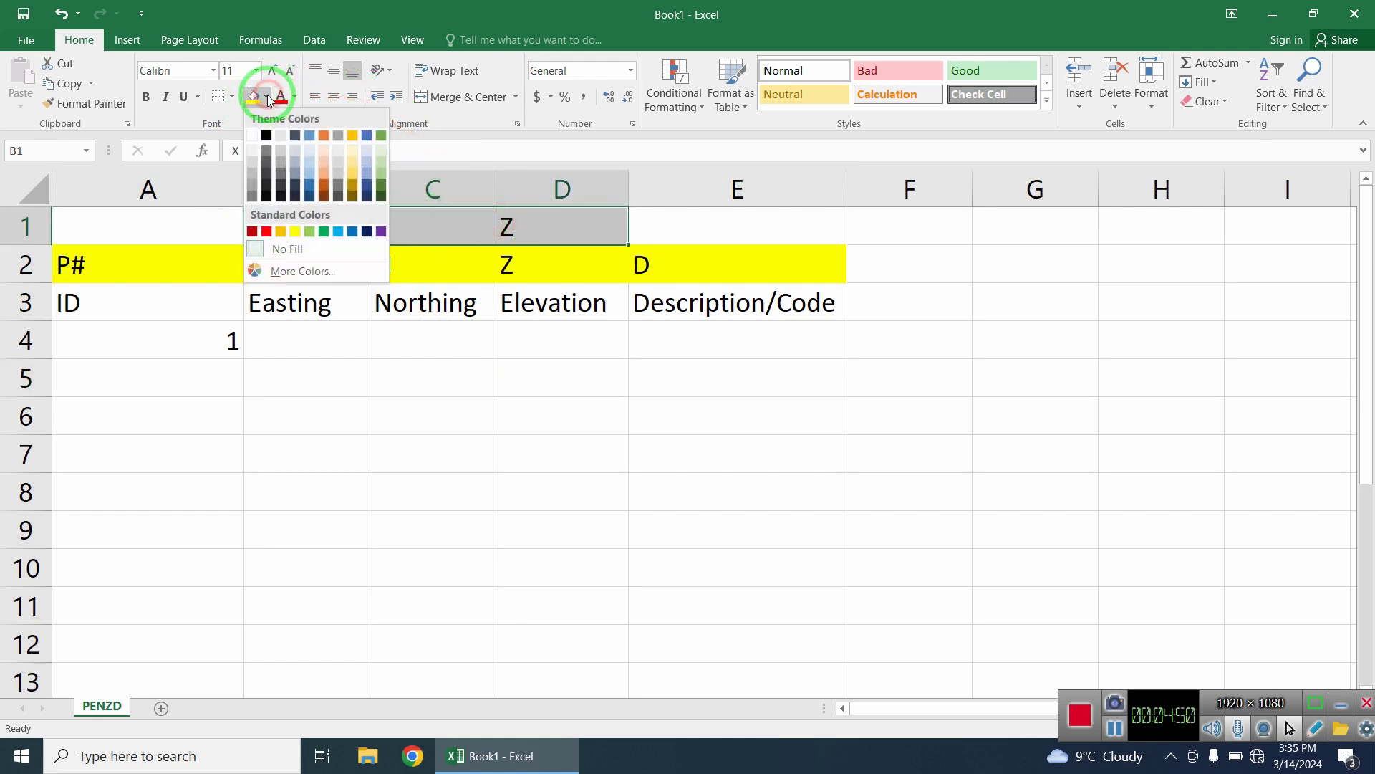
click(313, 185)
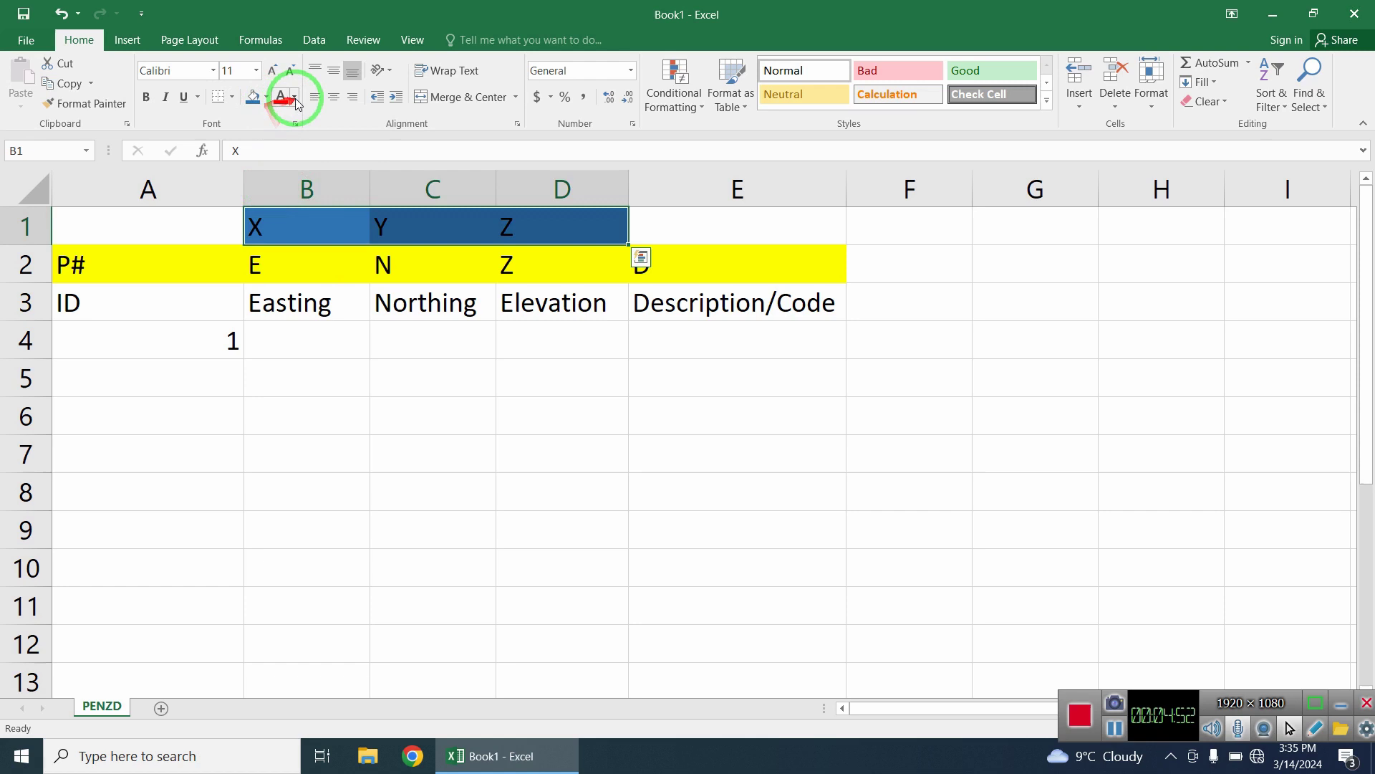
click(294, 97)
click(280, 154)
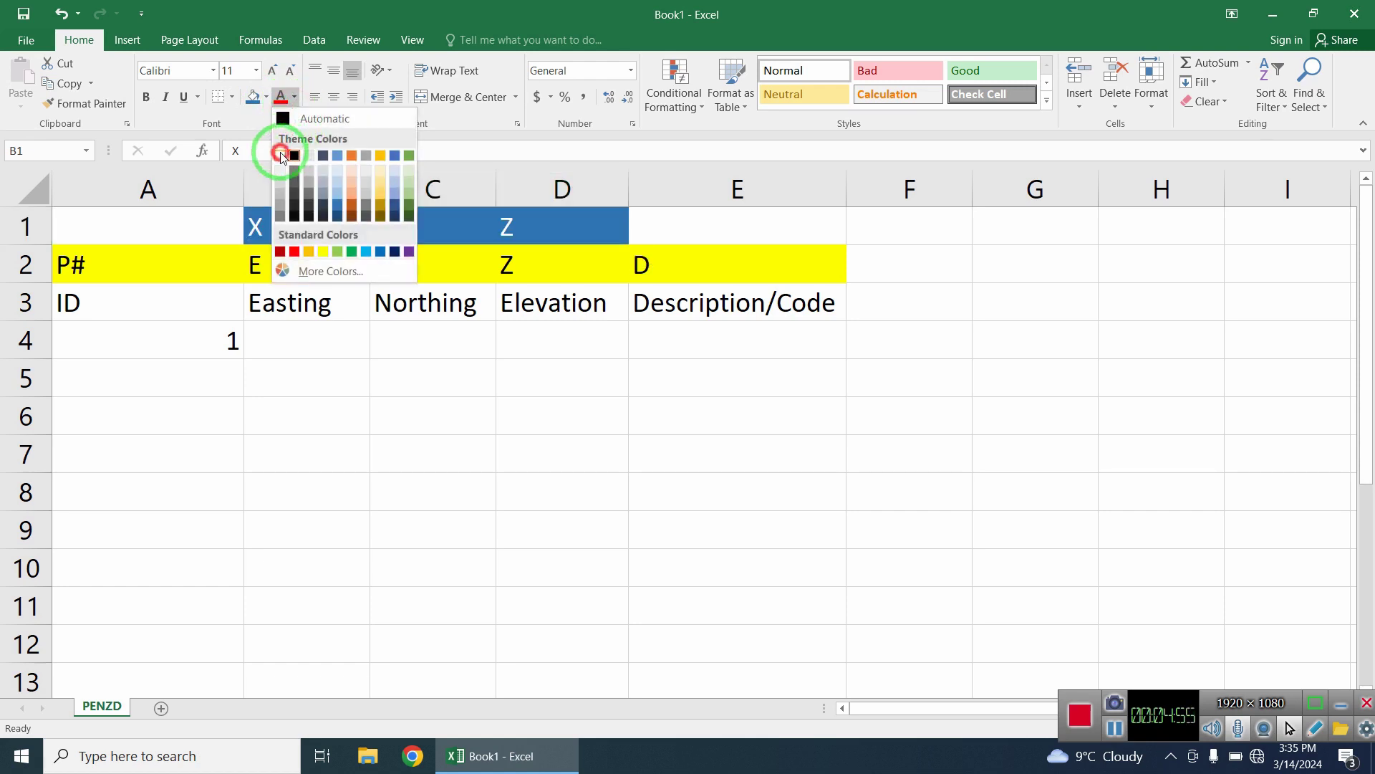
click(474, 363)
Fill the label row A3:E3 light green.
drag(112, 300, 767, 307)
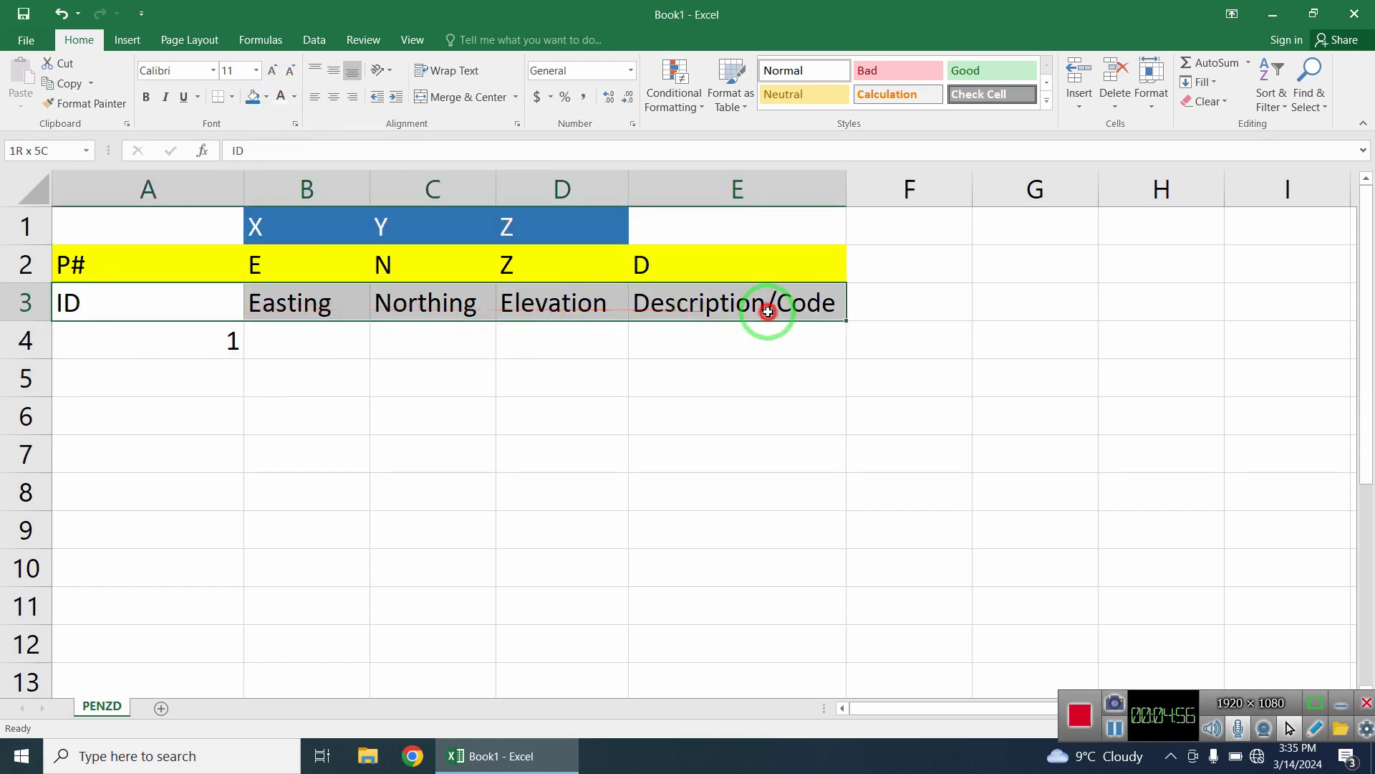
click(266, 97)
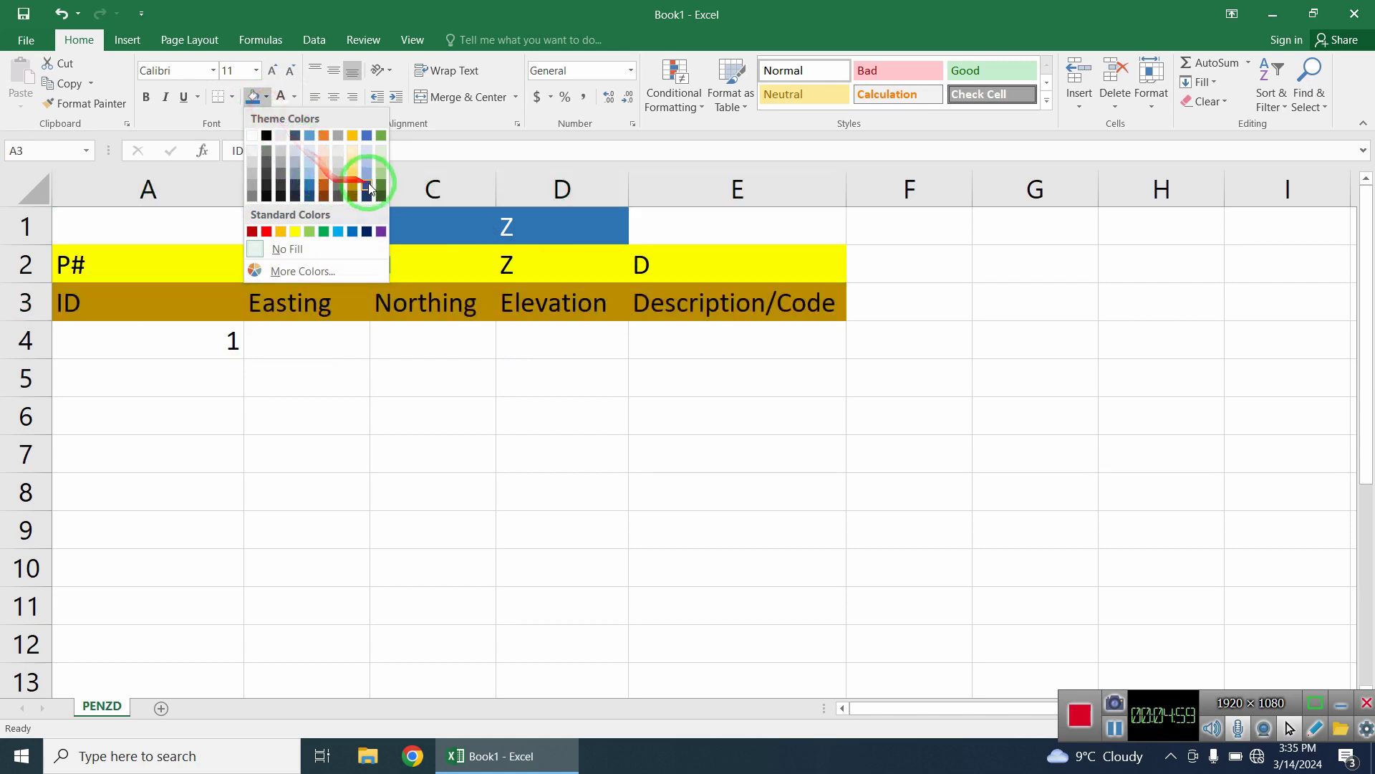
click(382, 171)
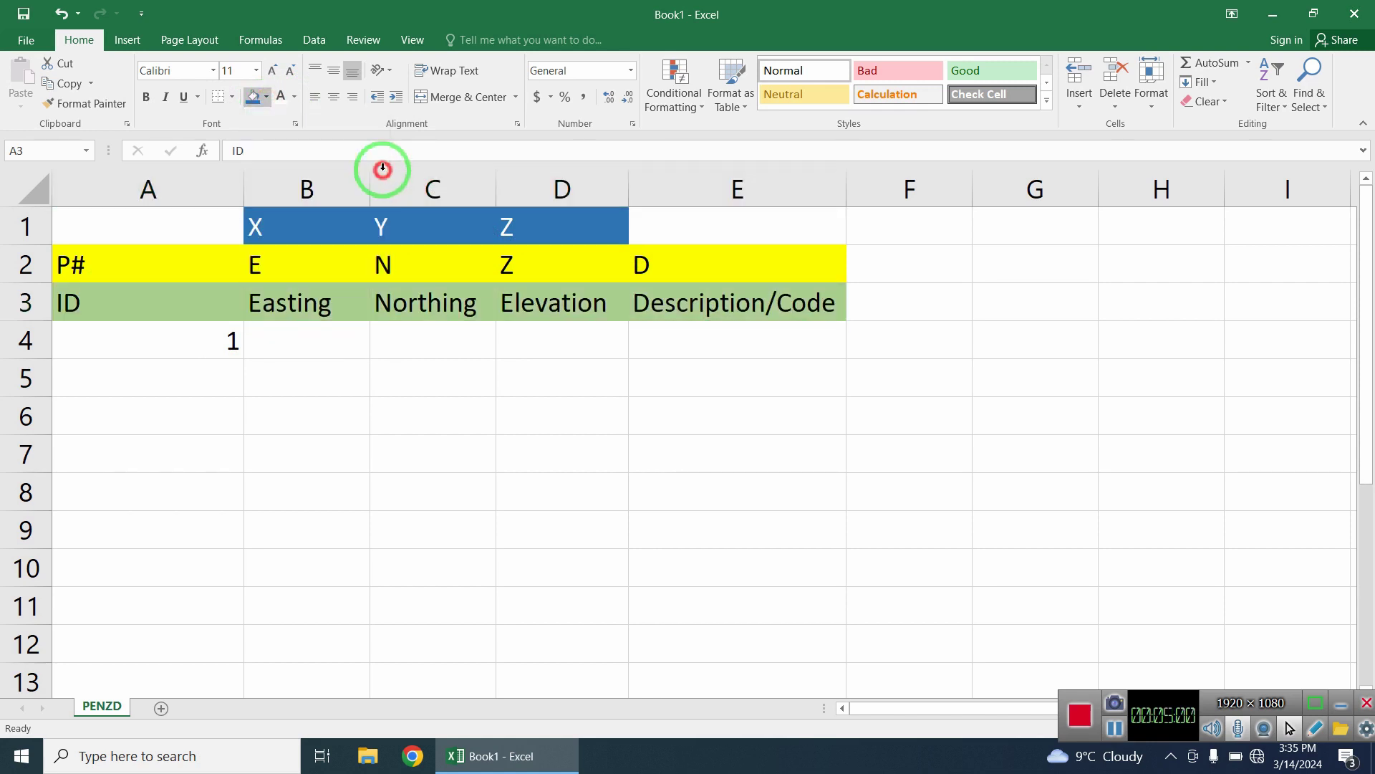
click(424, 337)
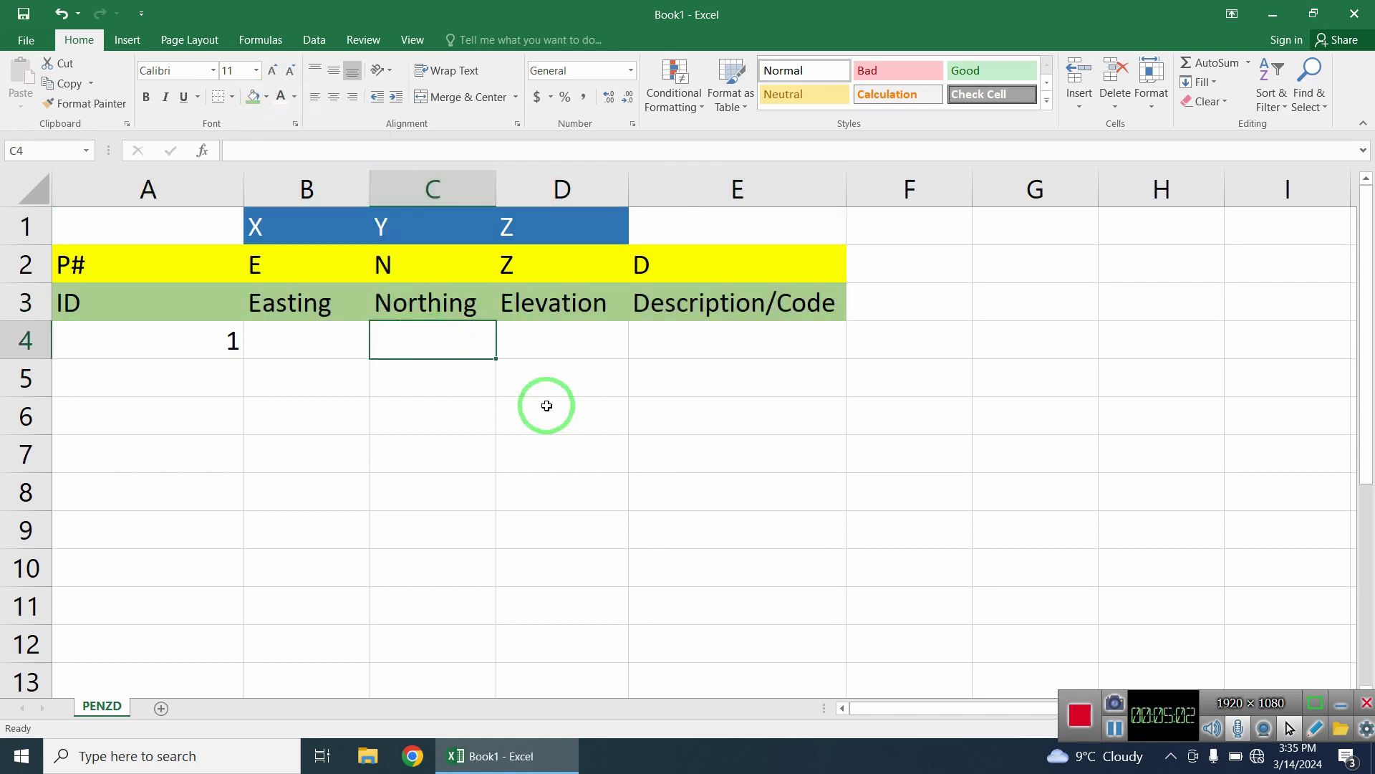
Apply all borders to the header block A1:E3.
drag(205, 233, 760, 302)
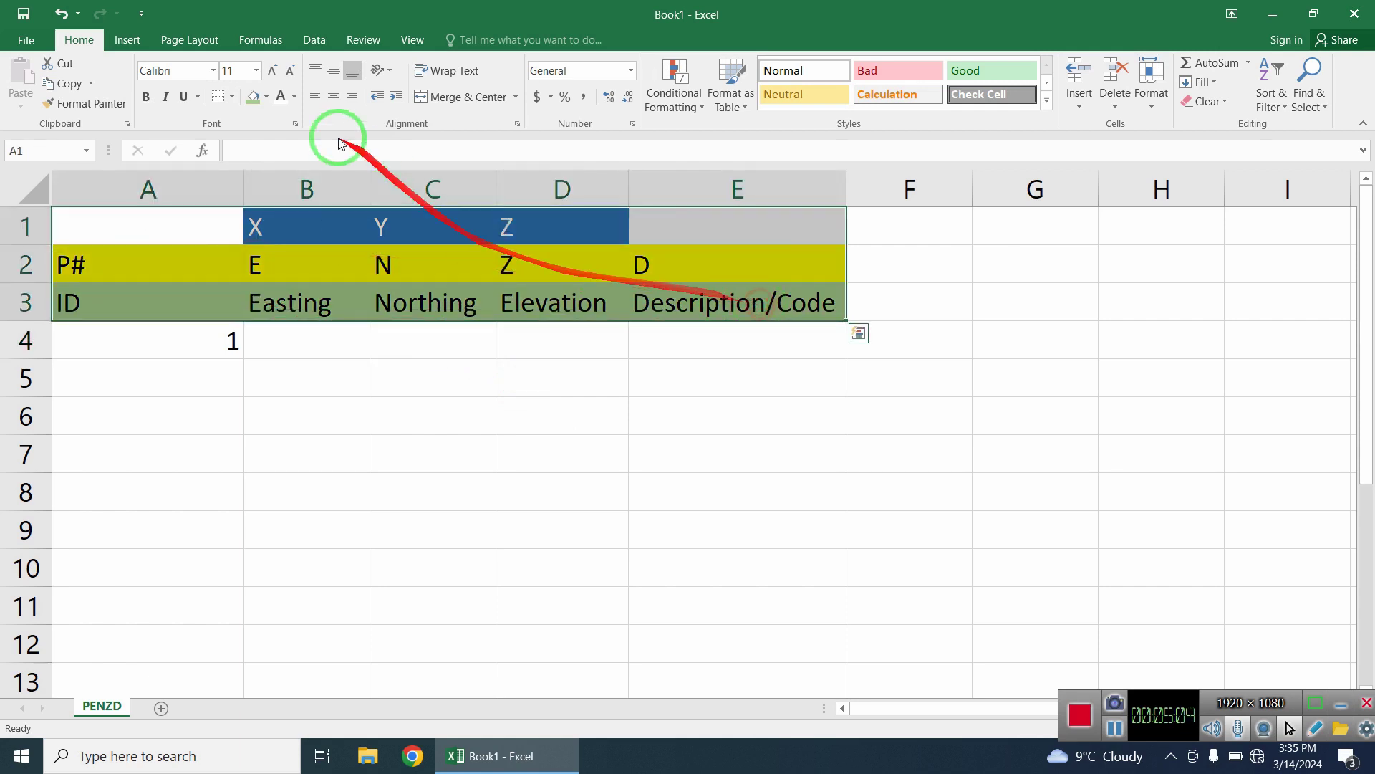
click(231, 96)
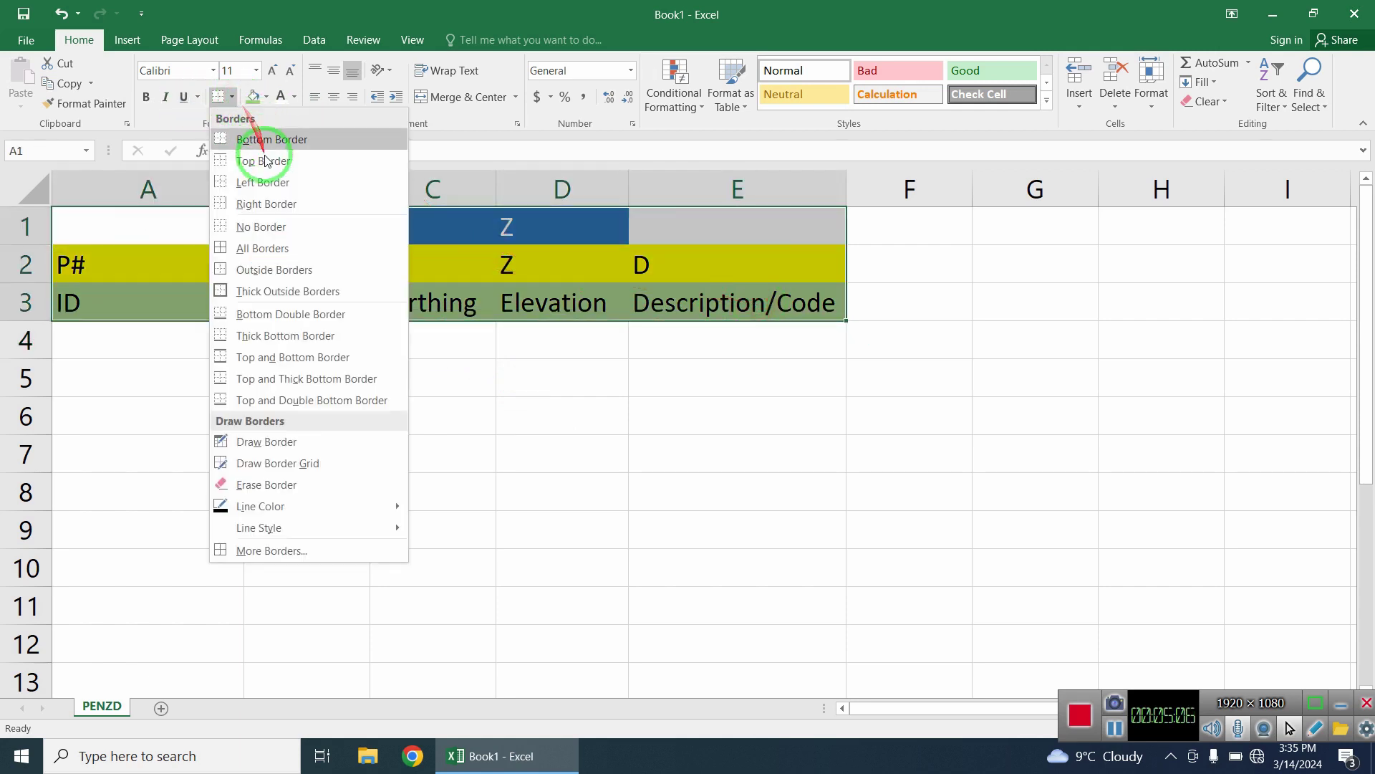
click(266, 248)
click(525, 421)
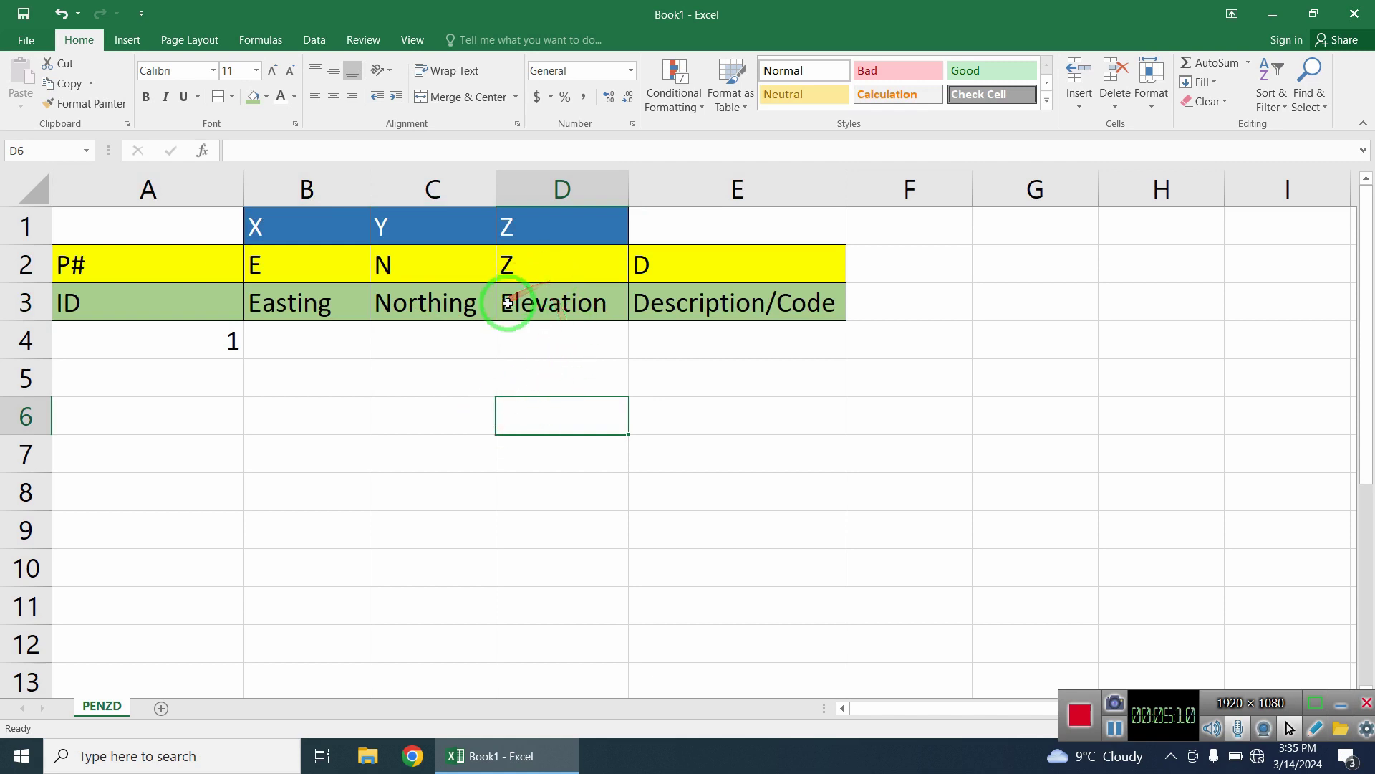
Fill row 4 with easting 70, northing 40, elevation 0 and code Q1.
click(315, 344)
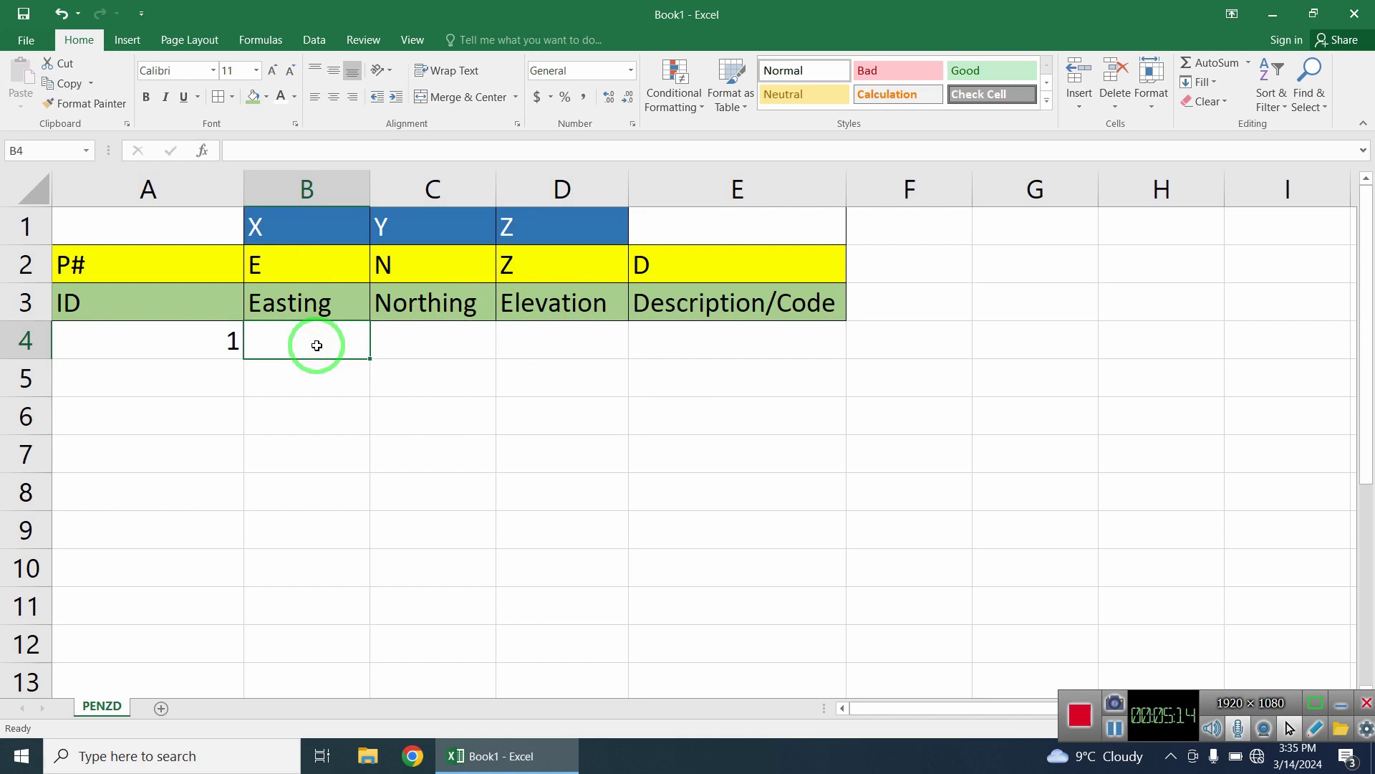
text(70)
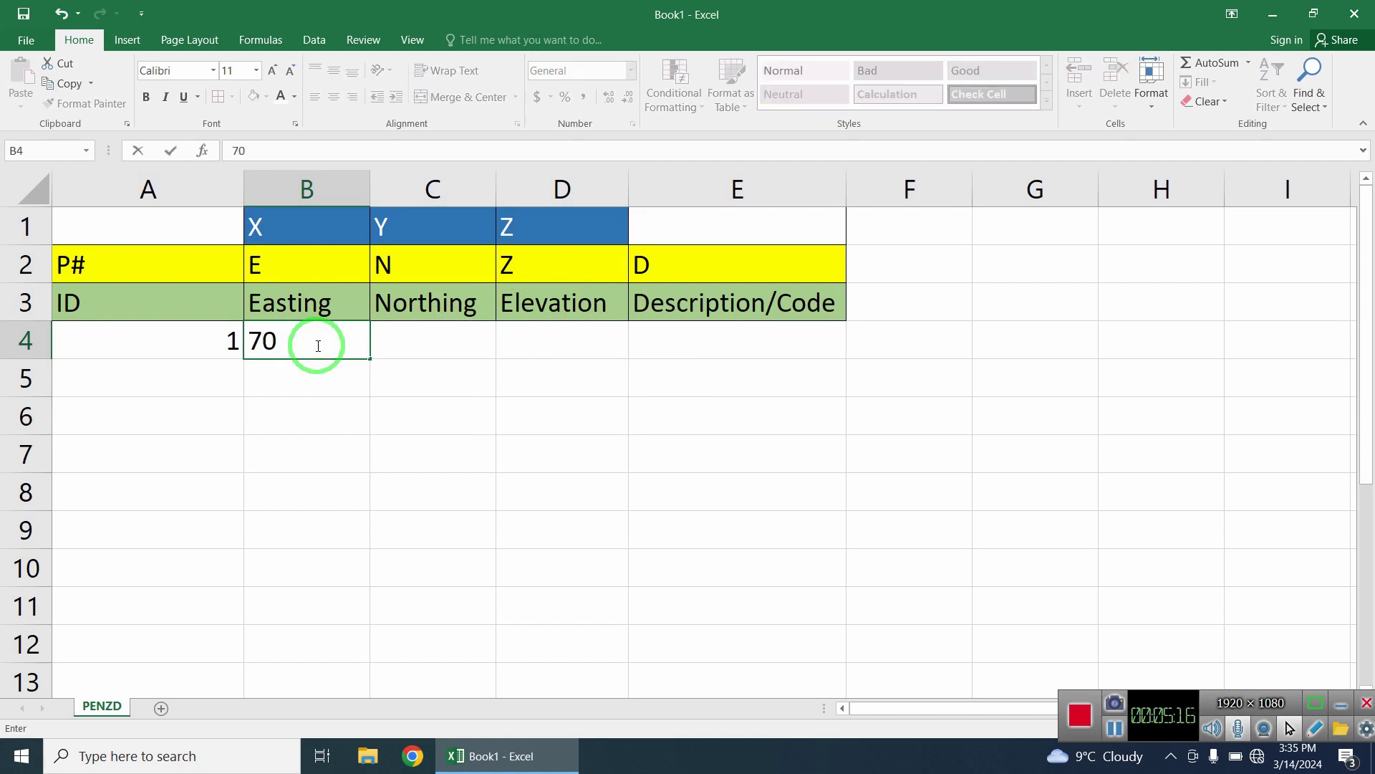
key(Tab)
text(40)
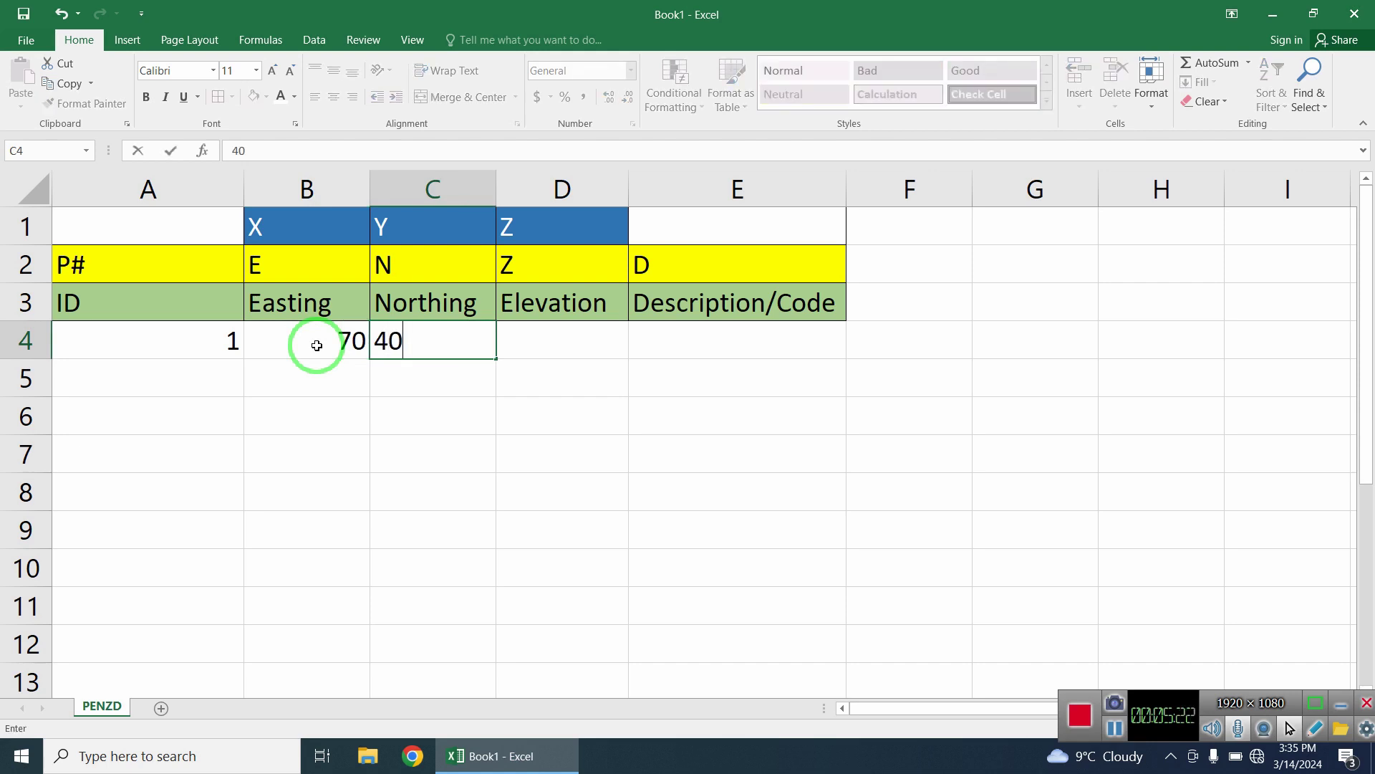
key(Tab)
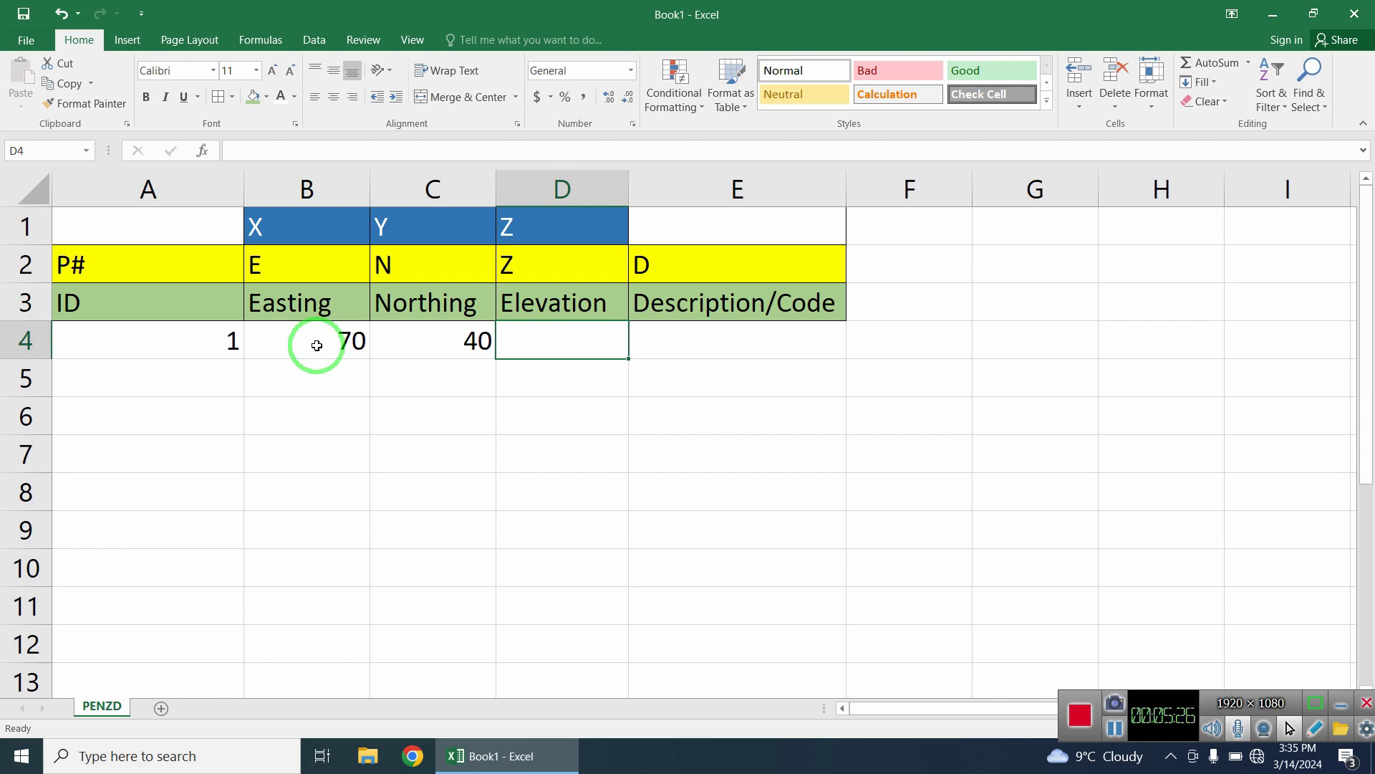
text(0)
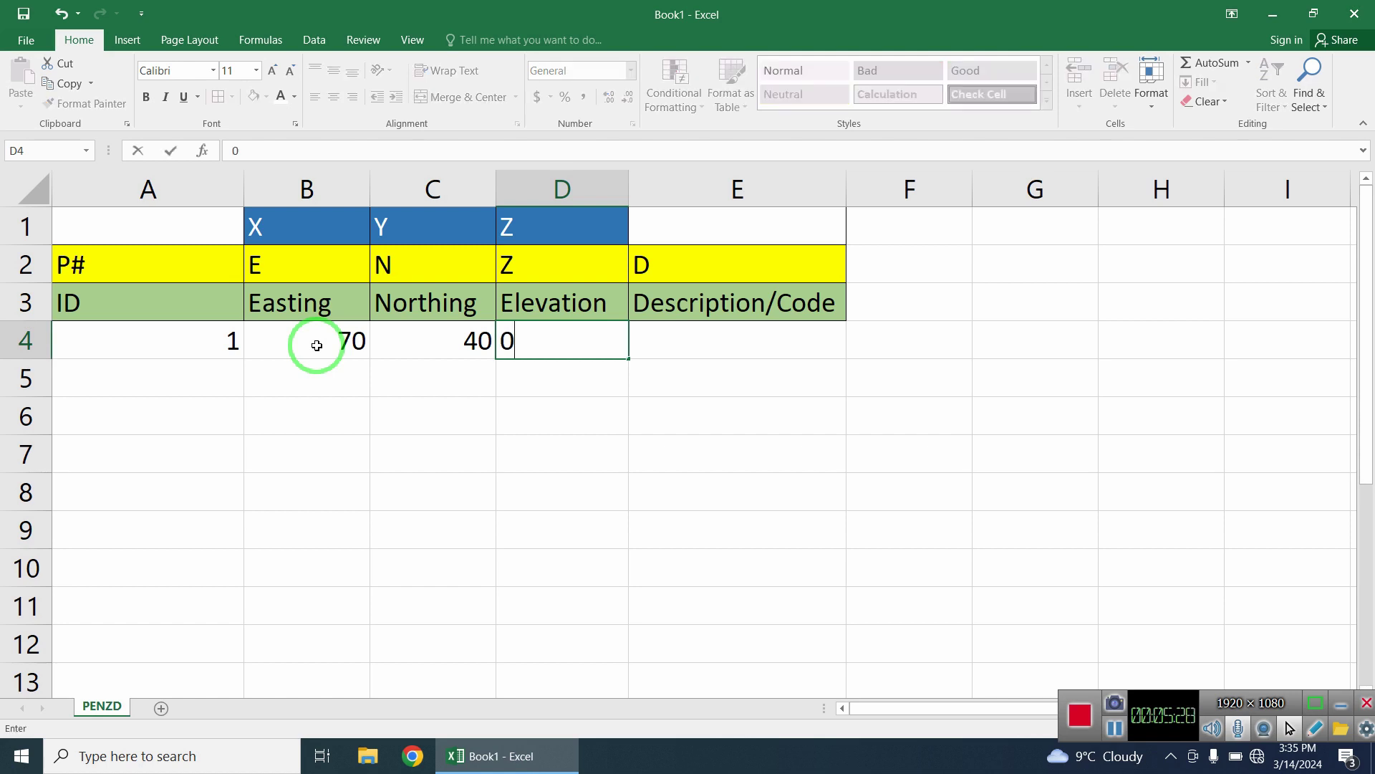
key(Tab)
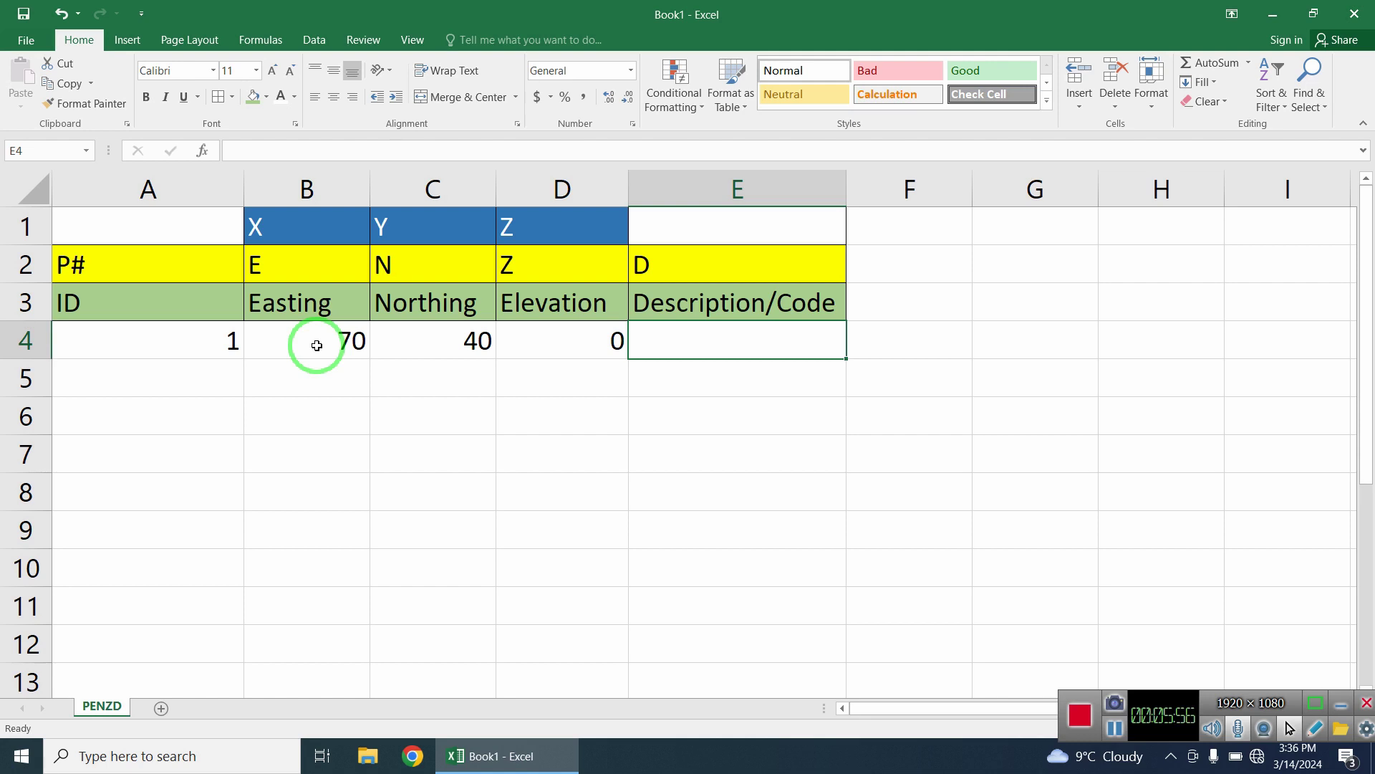
text(Q1)
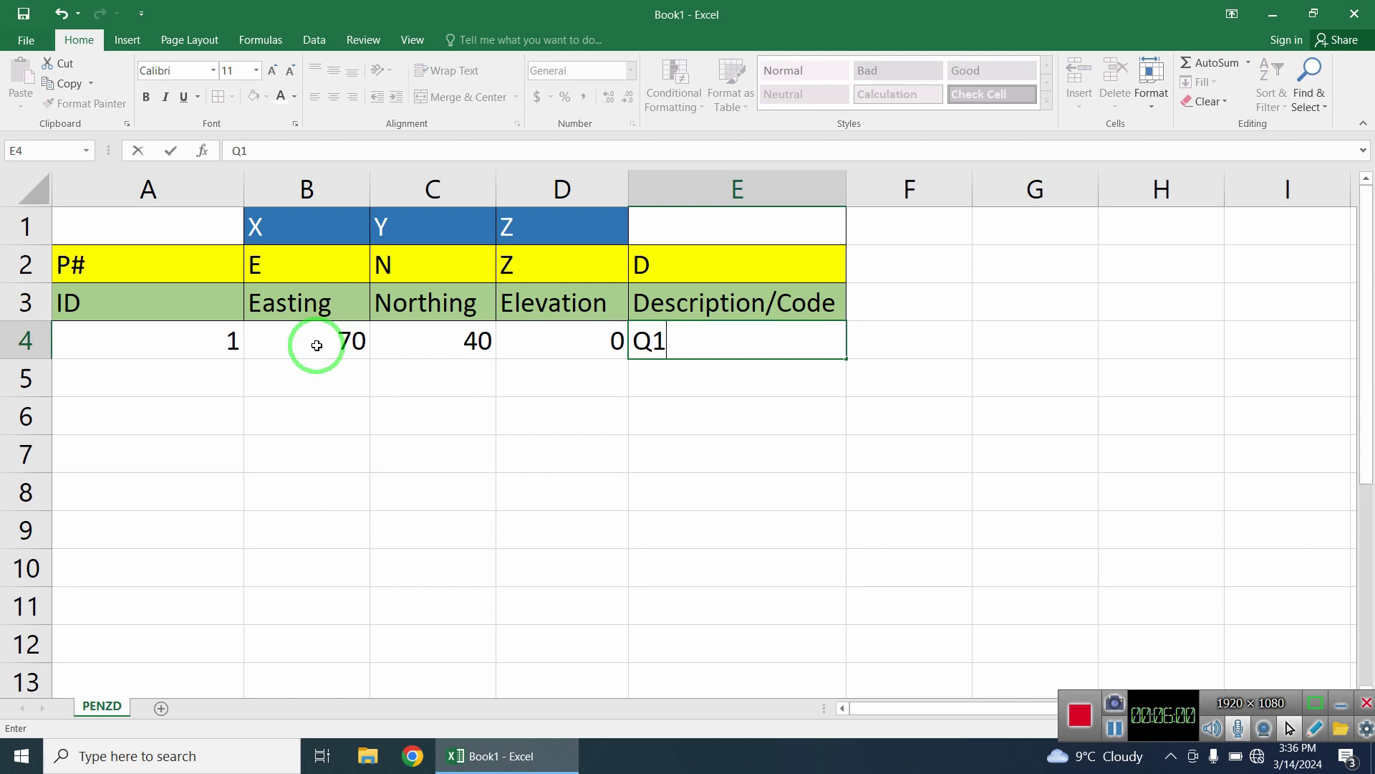
key(Return)
key(Left)
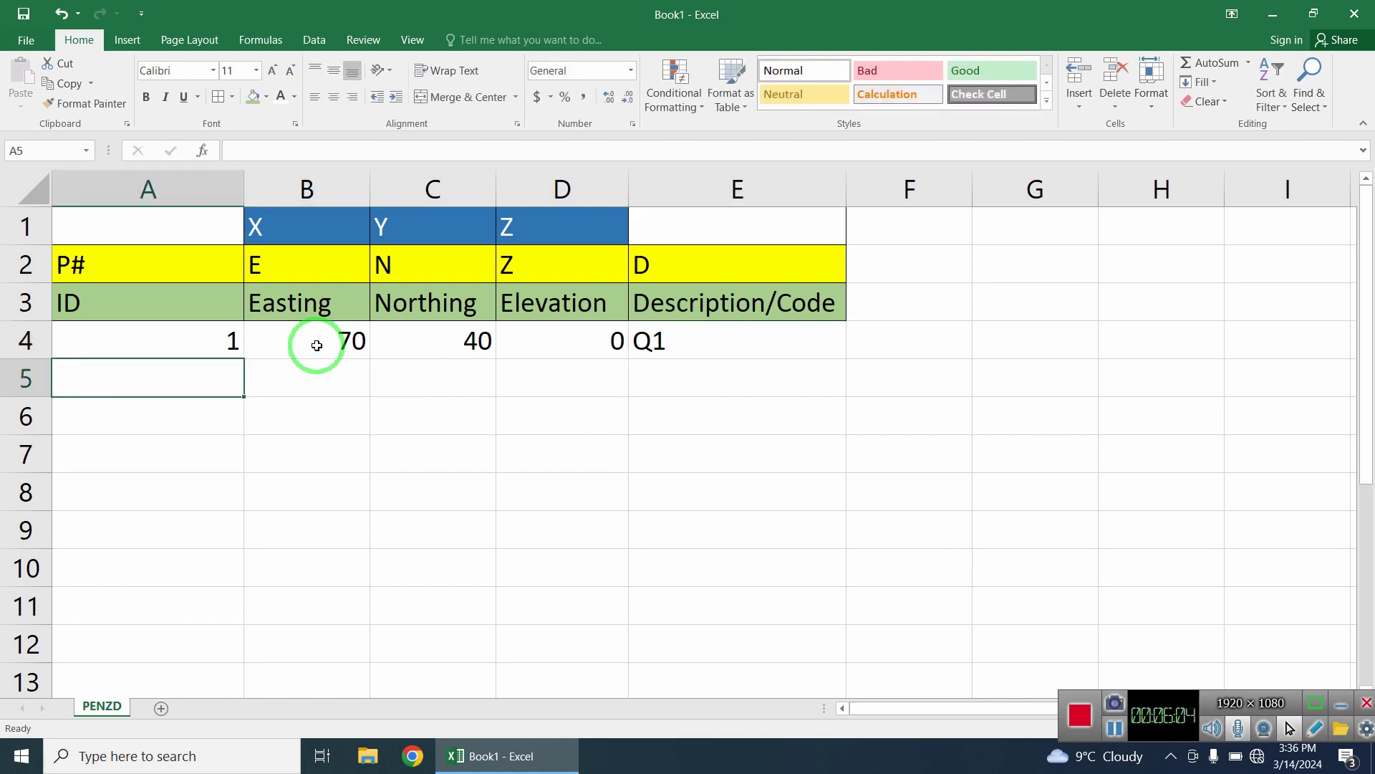
Enter point 2 in row 5: easting -110, northing 70, elevation 0, code Q2.
text(2)
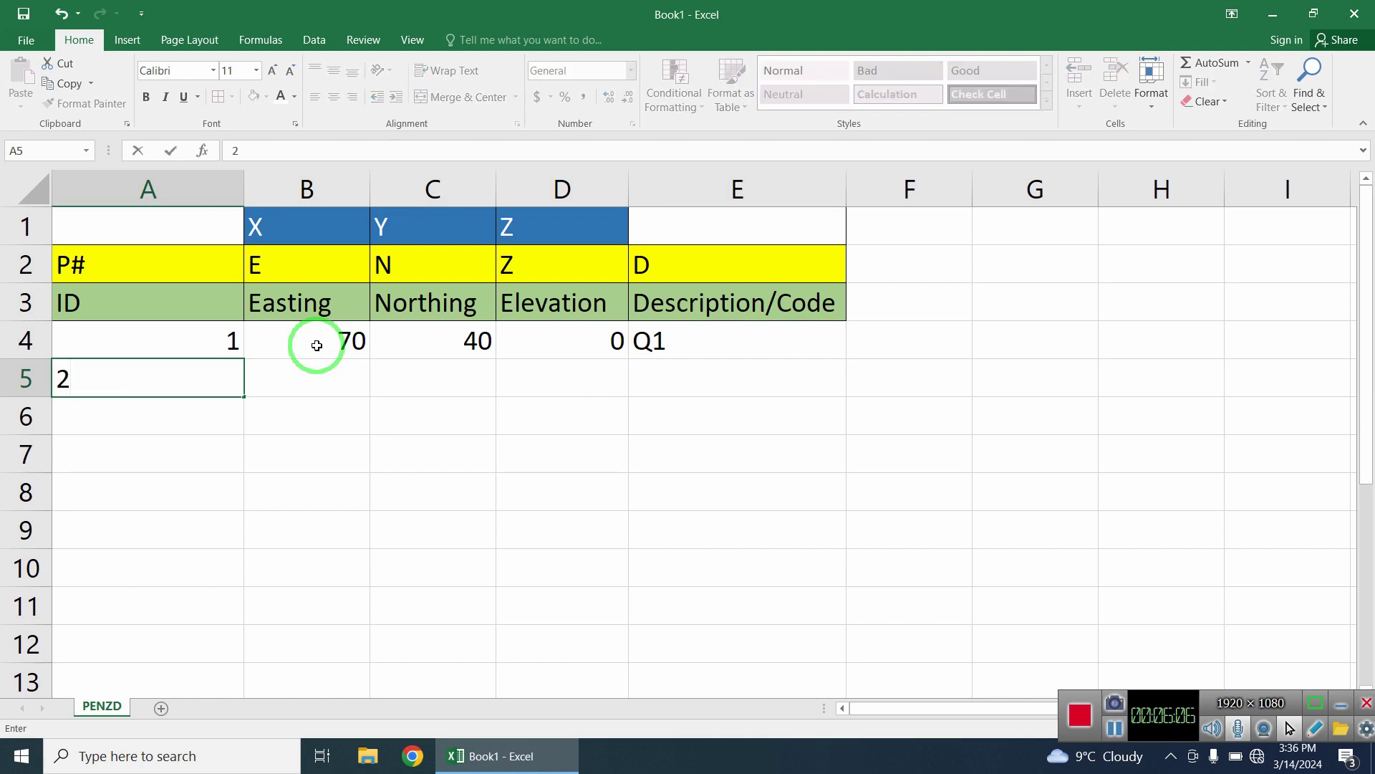
key(Tab)
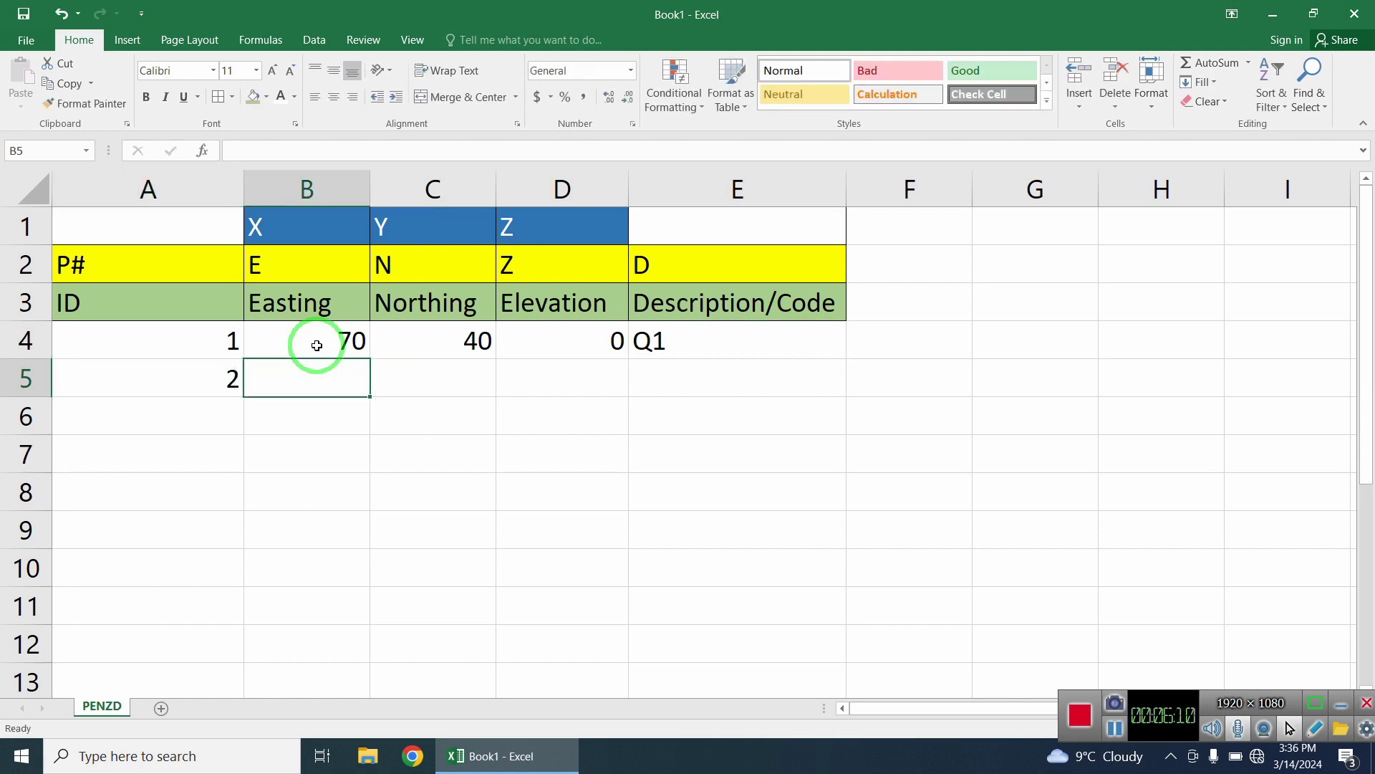
text(-110)
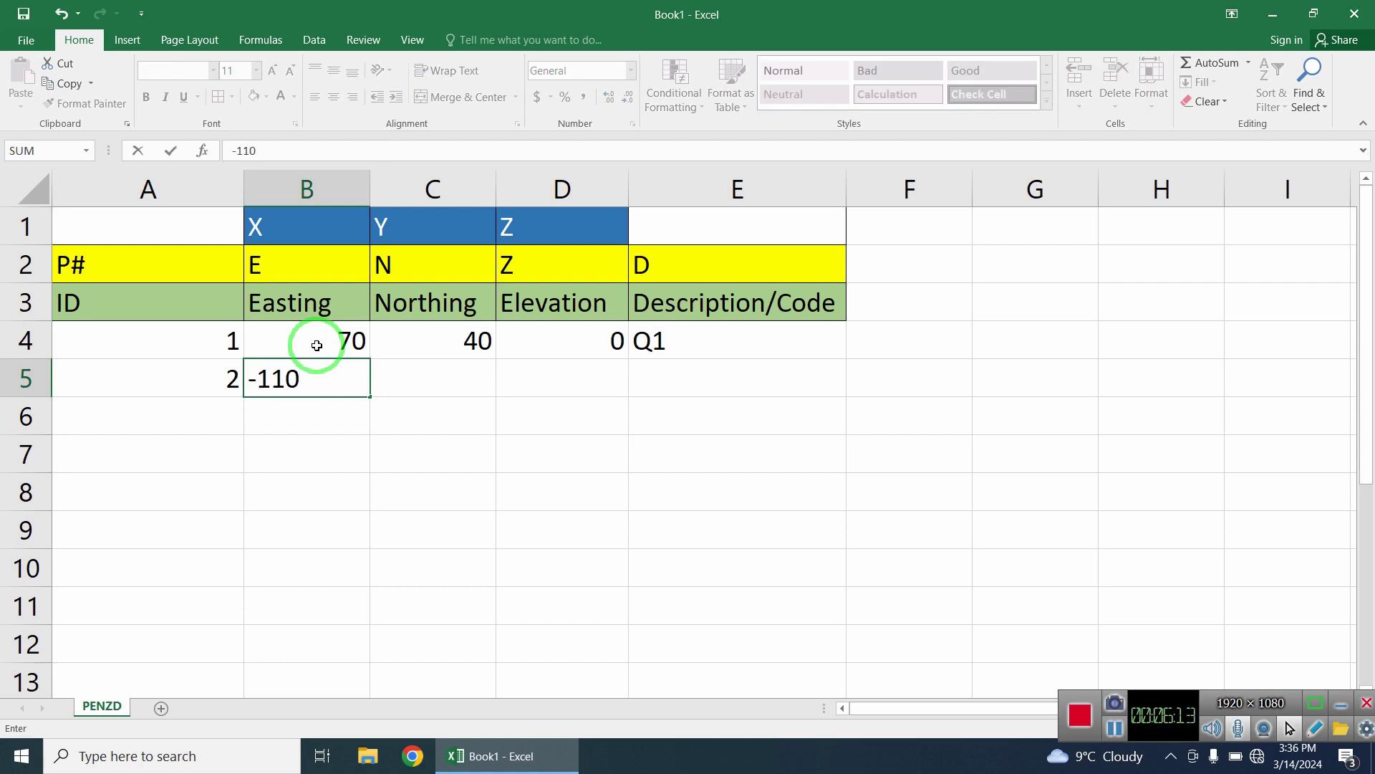
key(Tab)
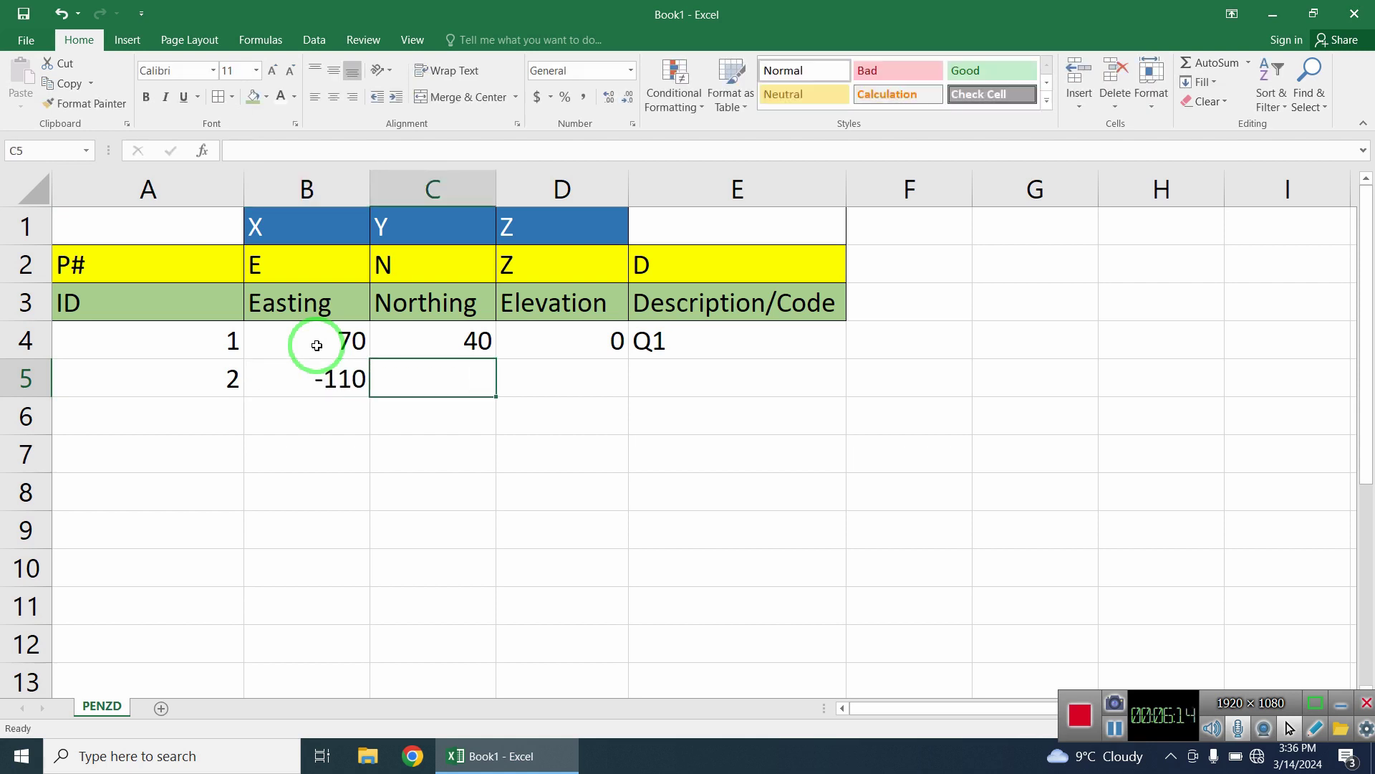
text(70)
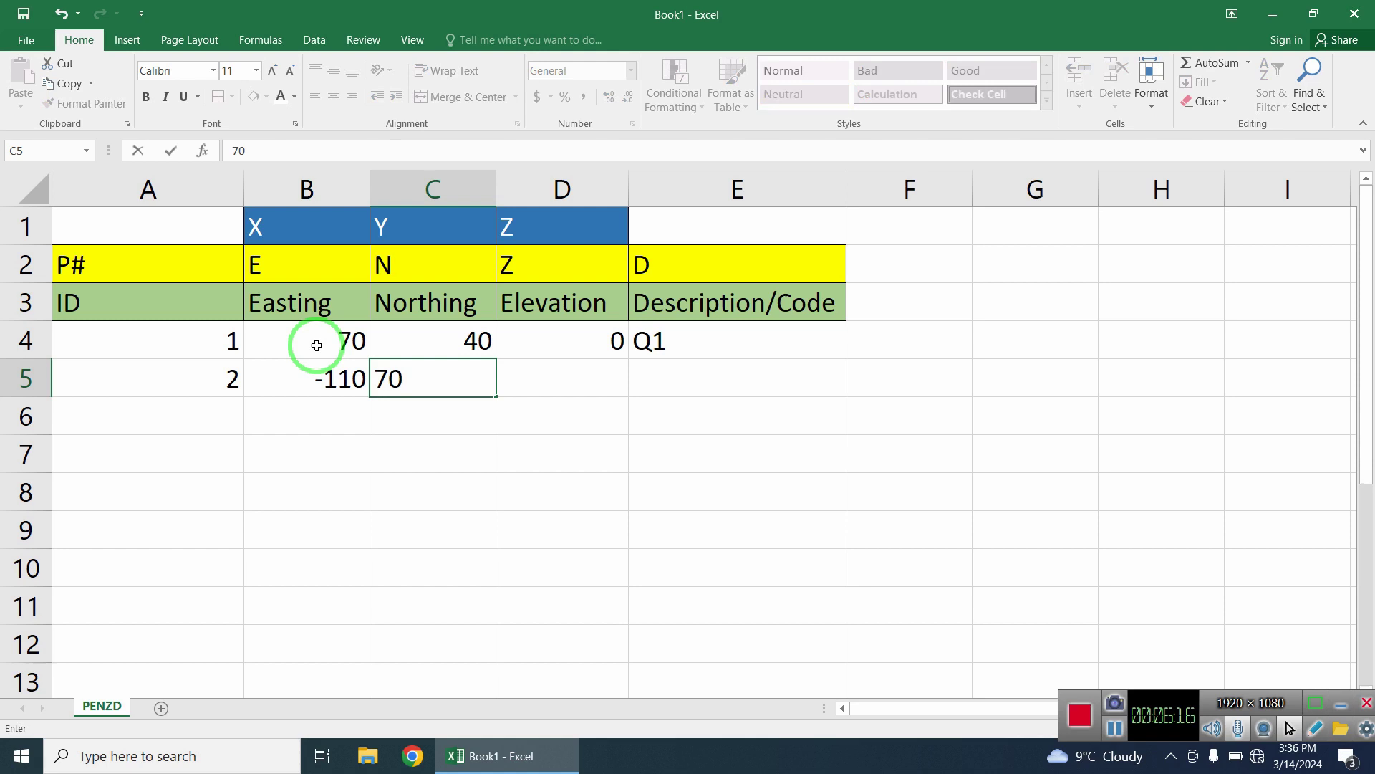
key(Tab)
text(0)
key(Tab)
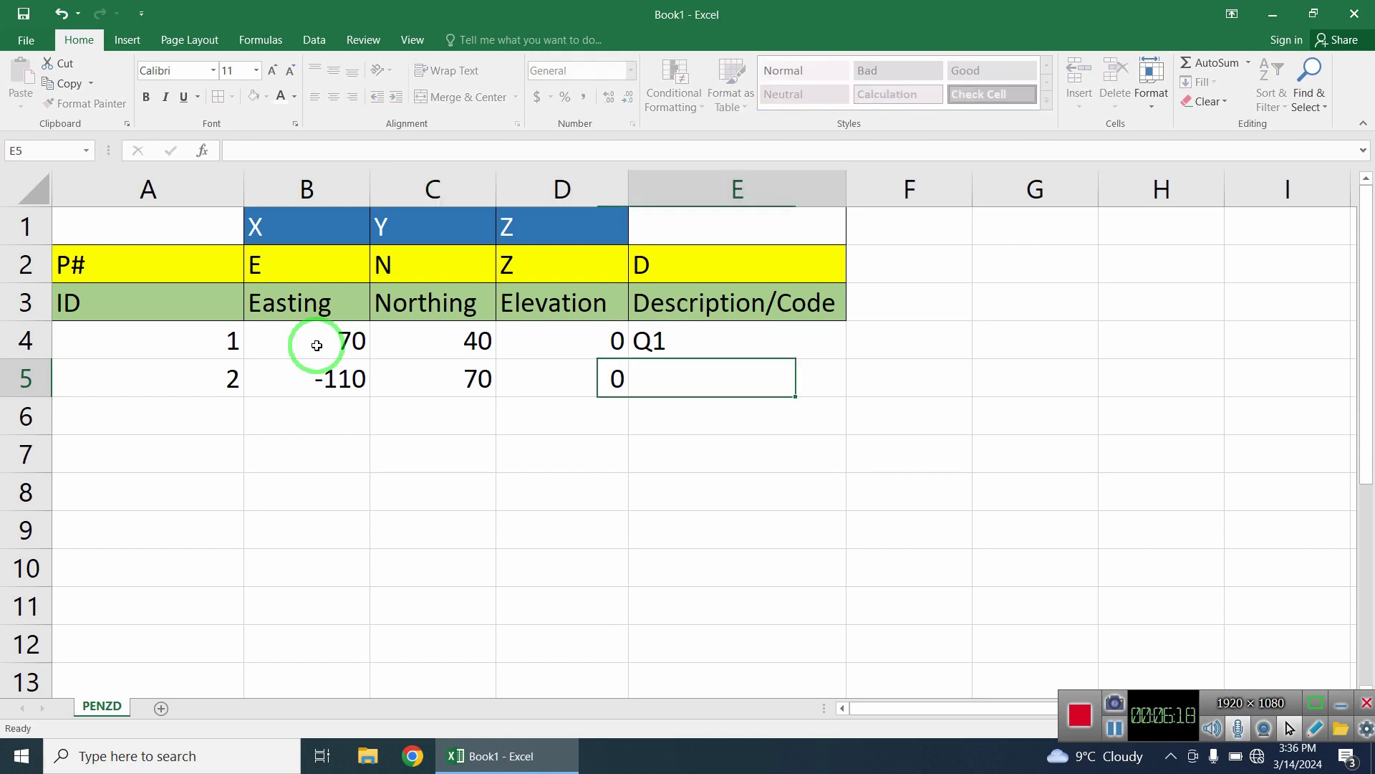
text(Q2)
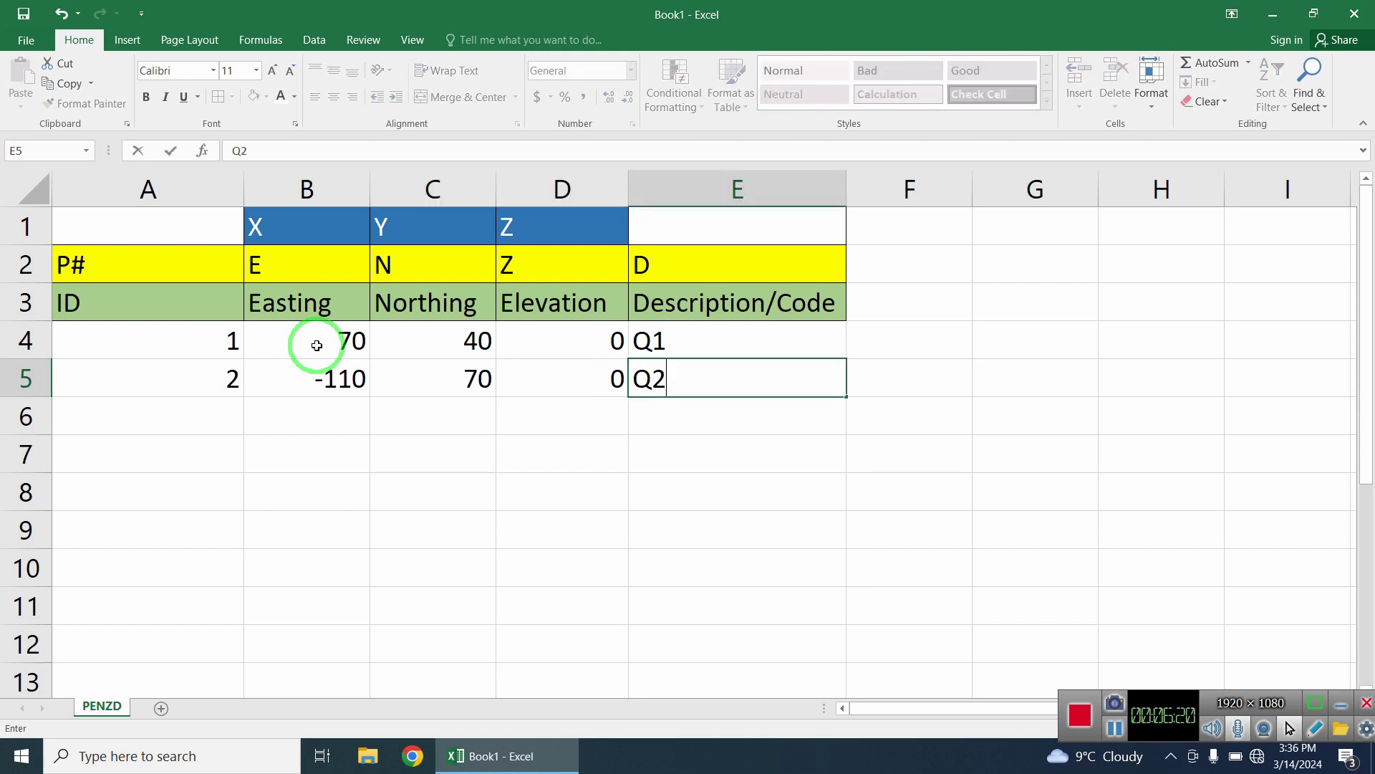
key(Return)
Enter point 3 in row 6: easting -40, northing -20, elevation 0, code Q3.
text(3)
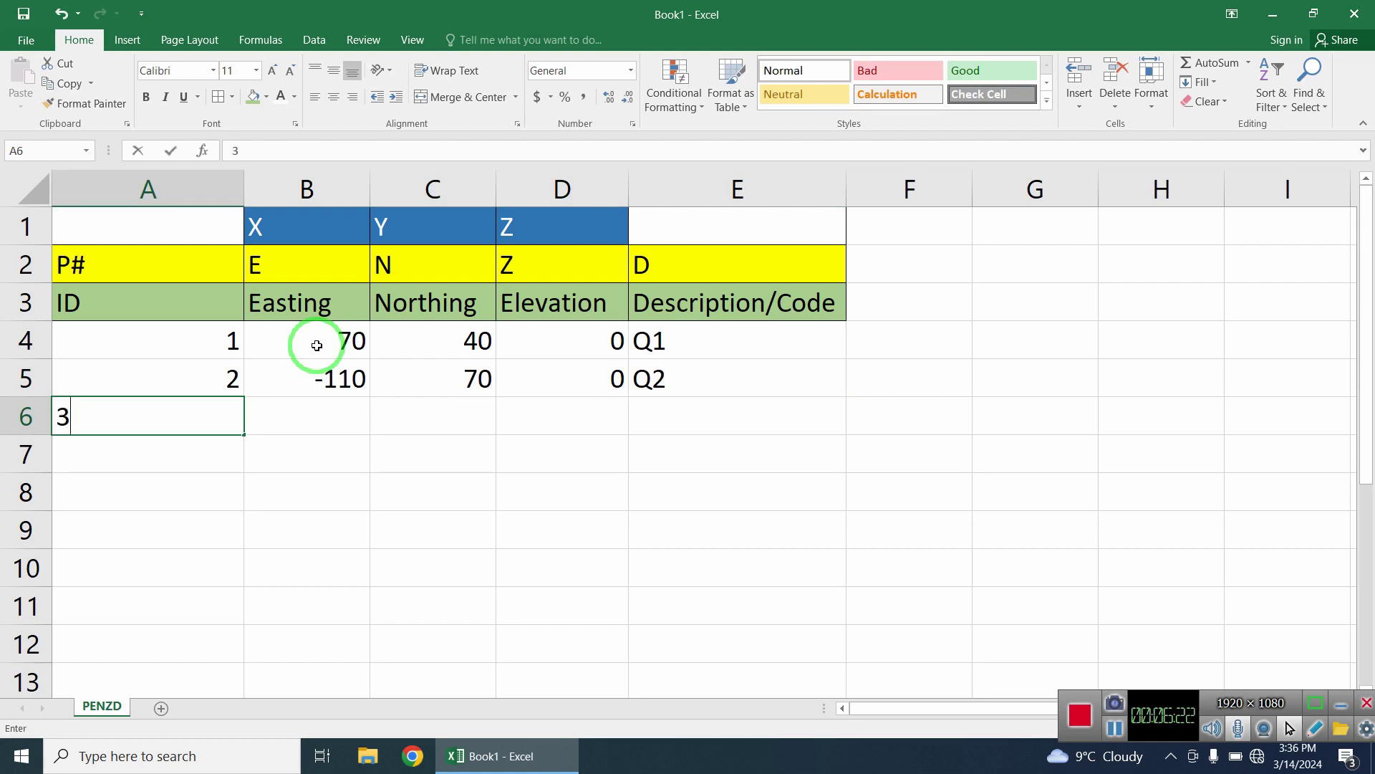
key(Tab)
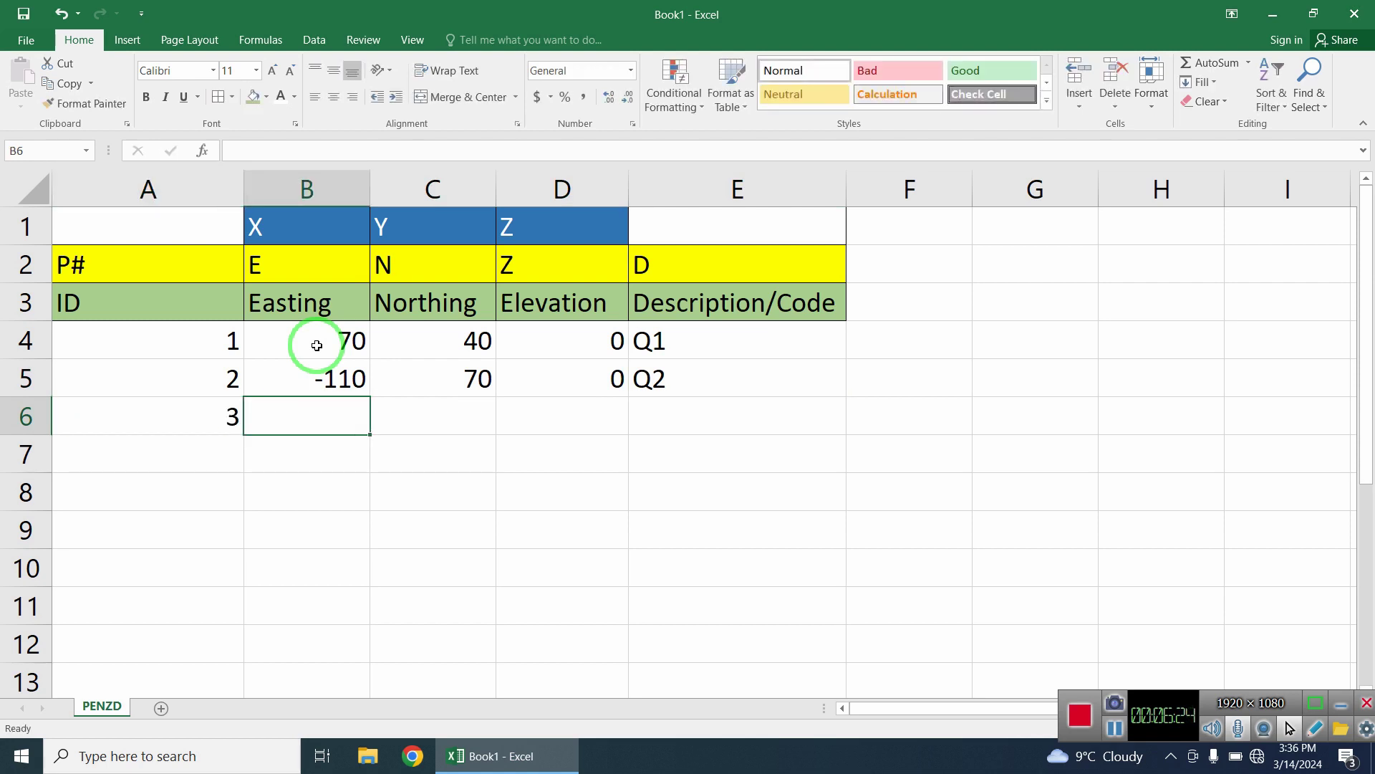
text(-40)
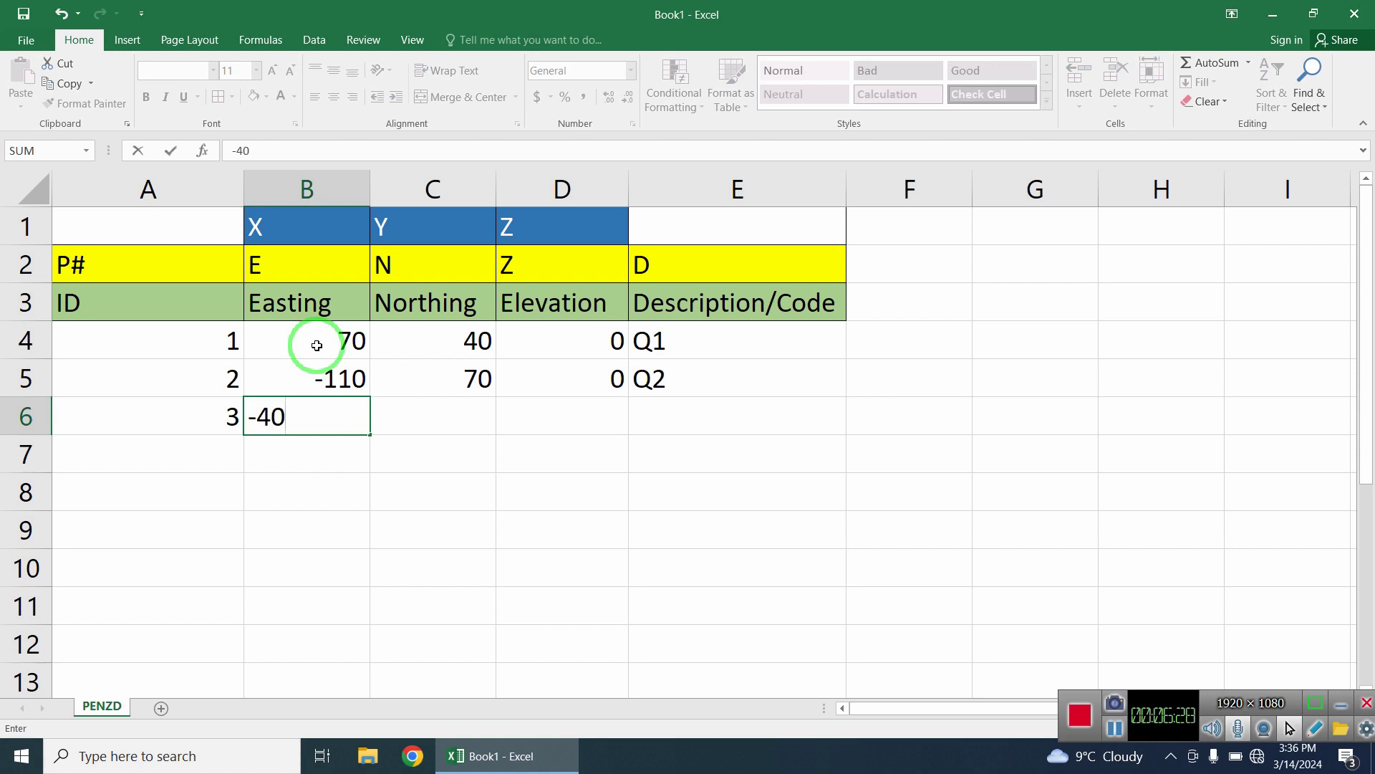
key(Tab)
text(-2)
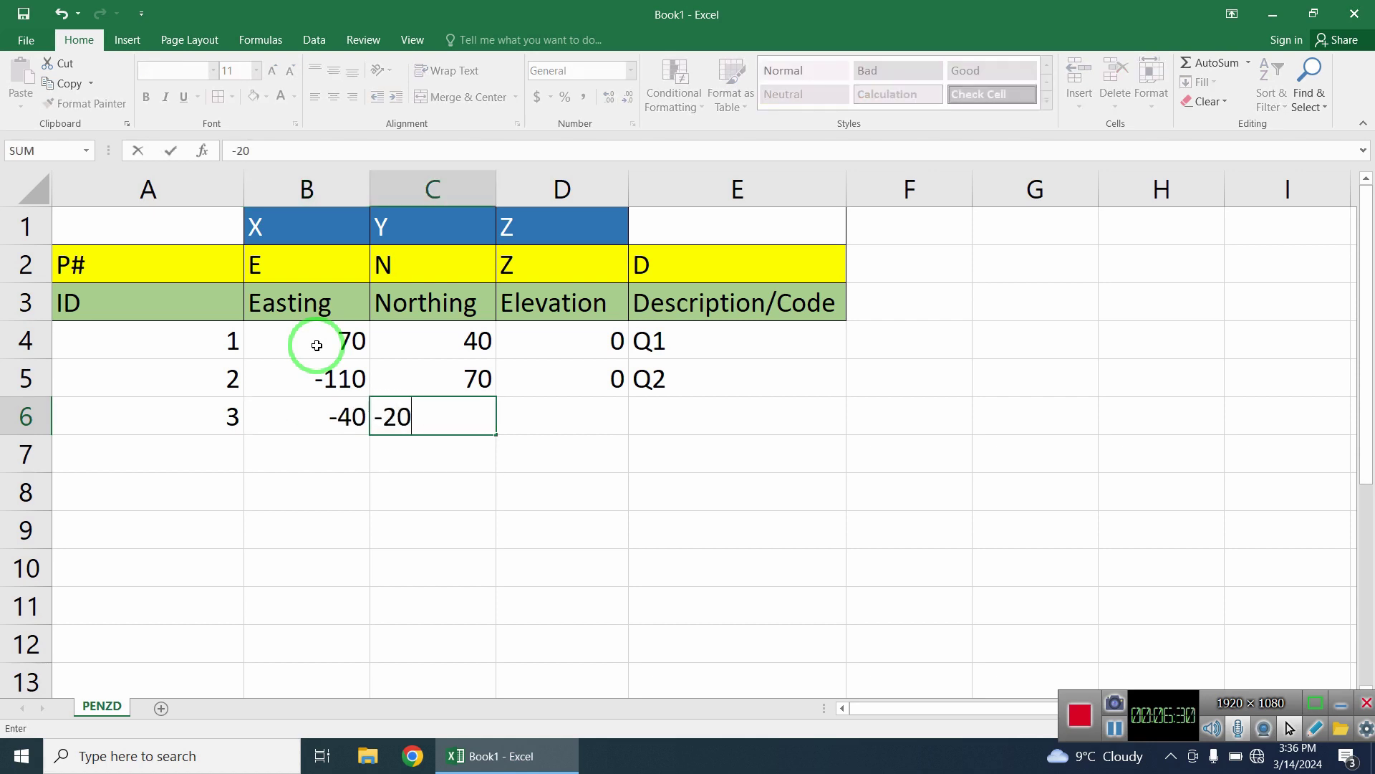
key(Tab)
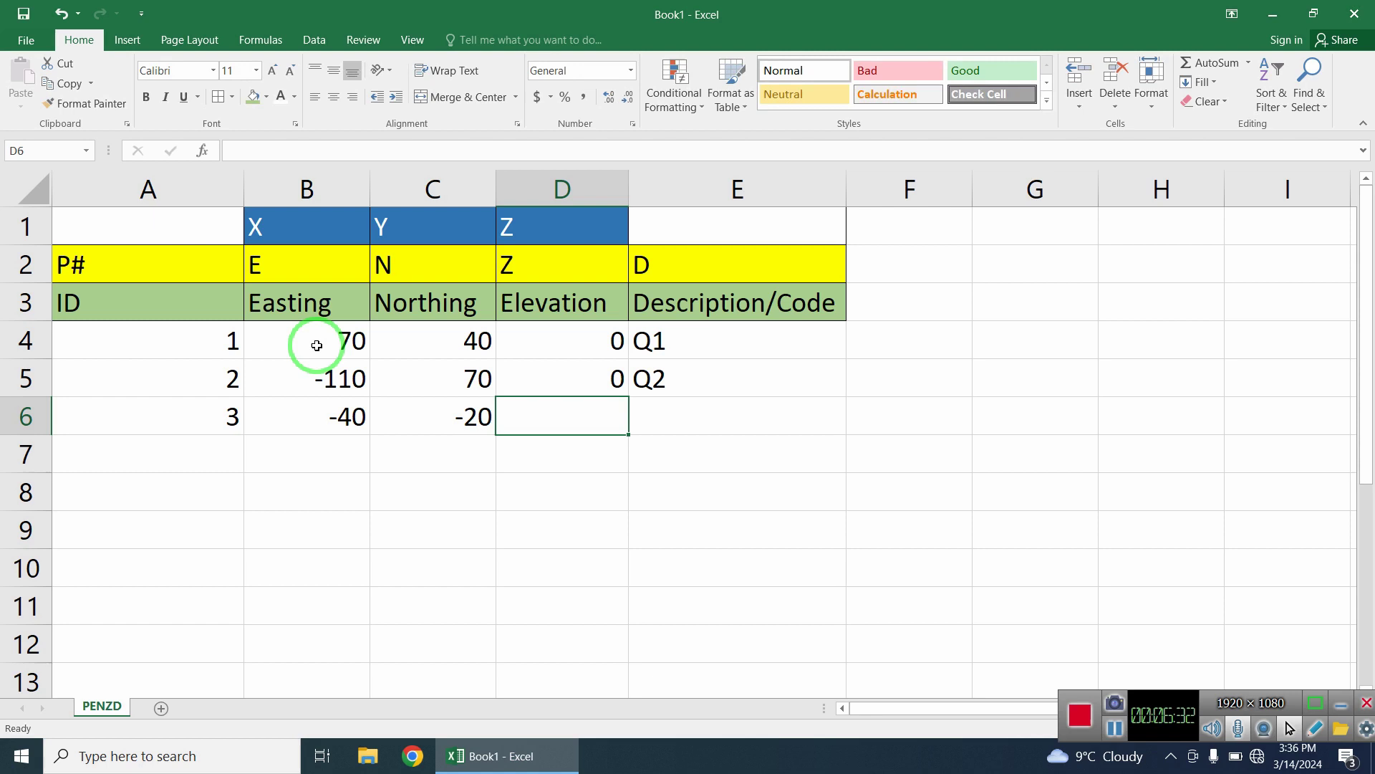
text(0)
key(Tab)
text(Q3)
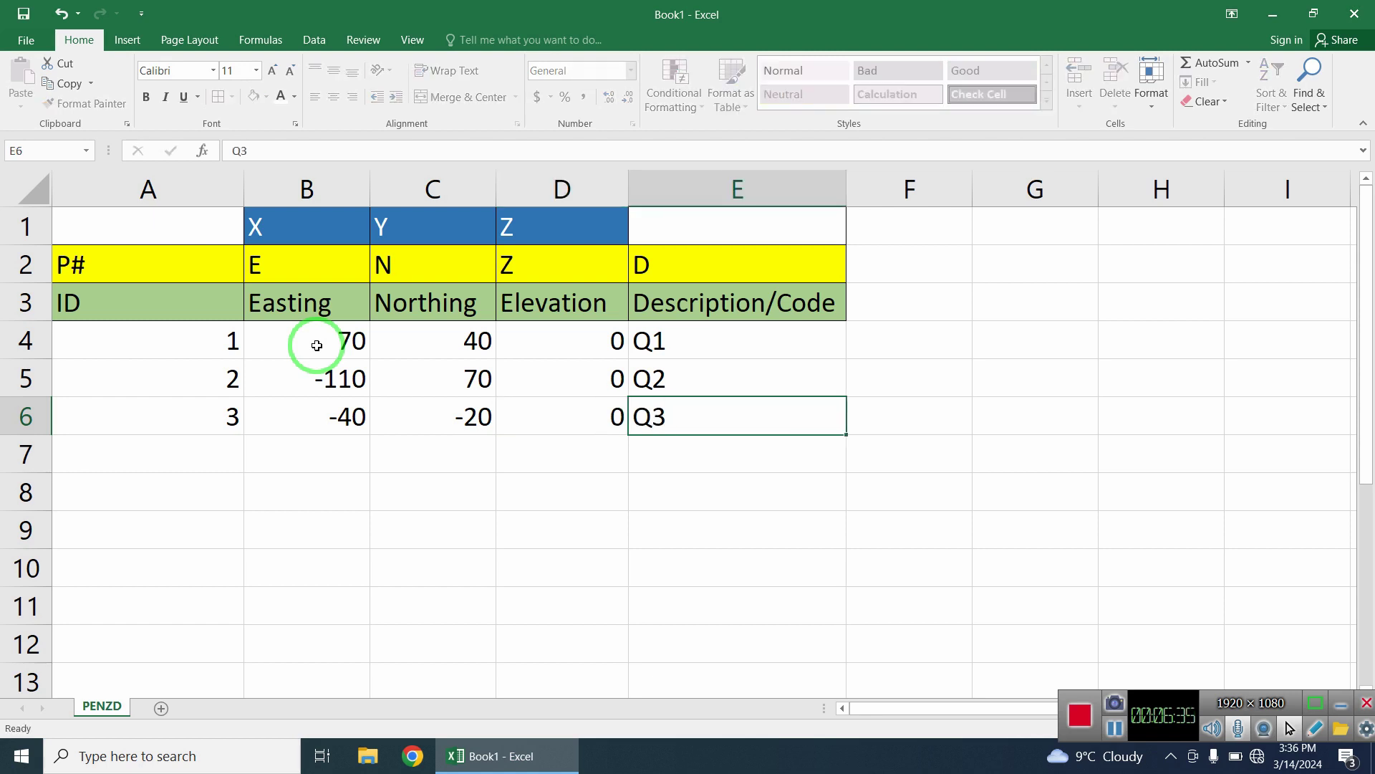
key(Return)
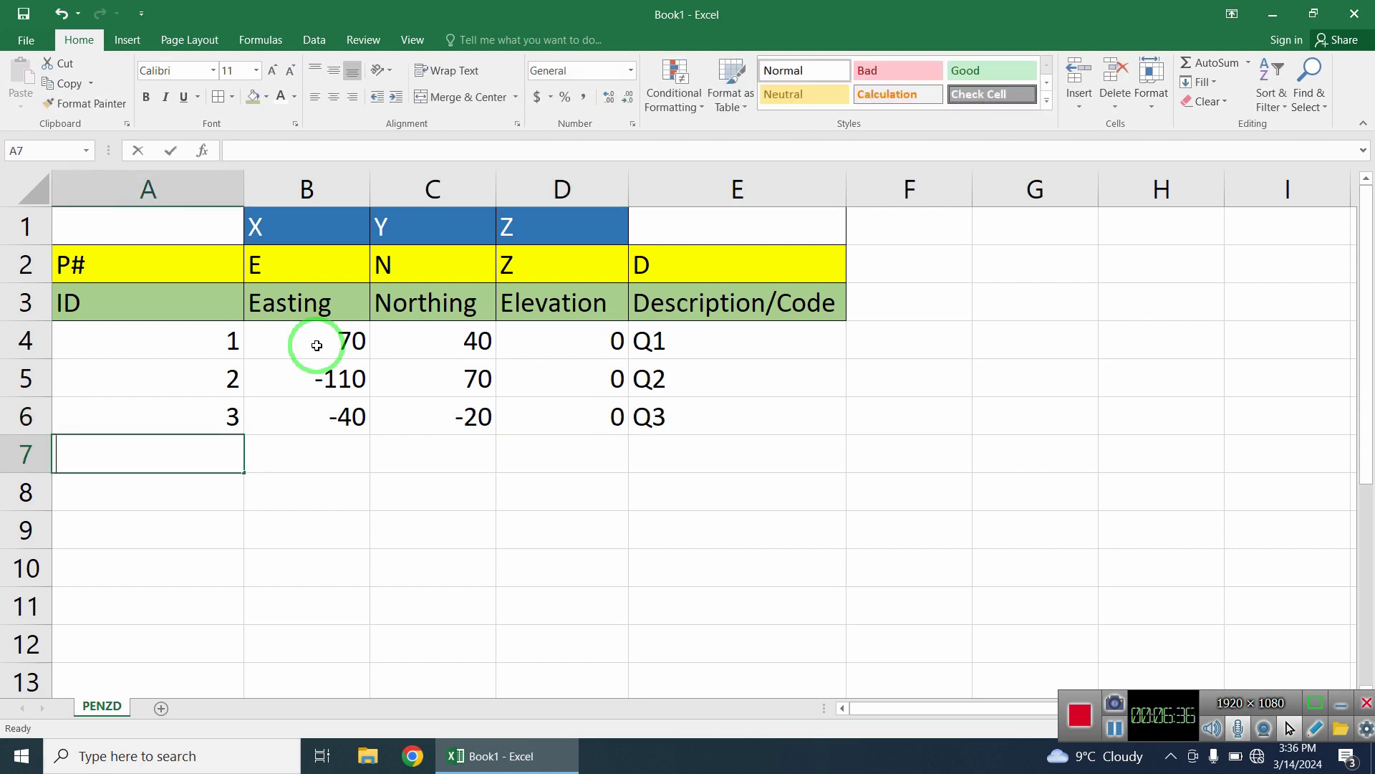
Enter point 4 in row 7: easting 70, northing -40, elevation 0, code Q4.
text(4)
key(Tab)
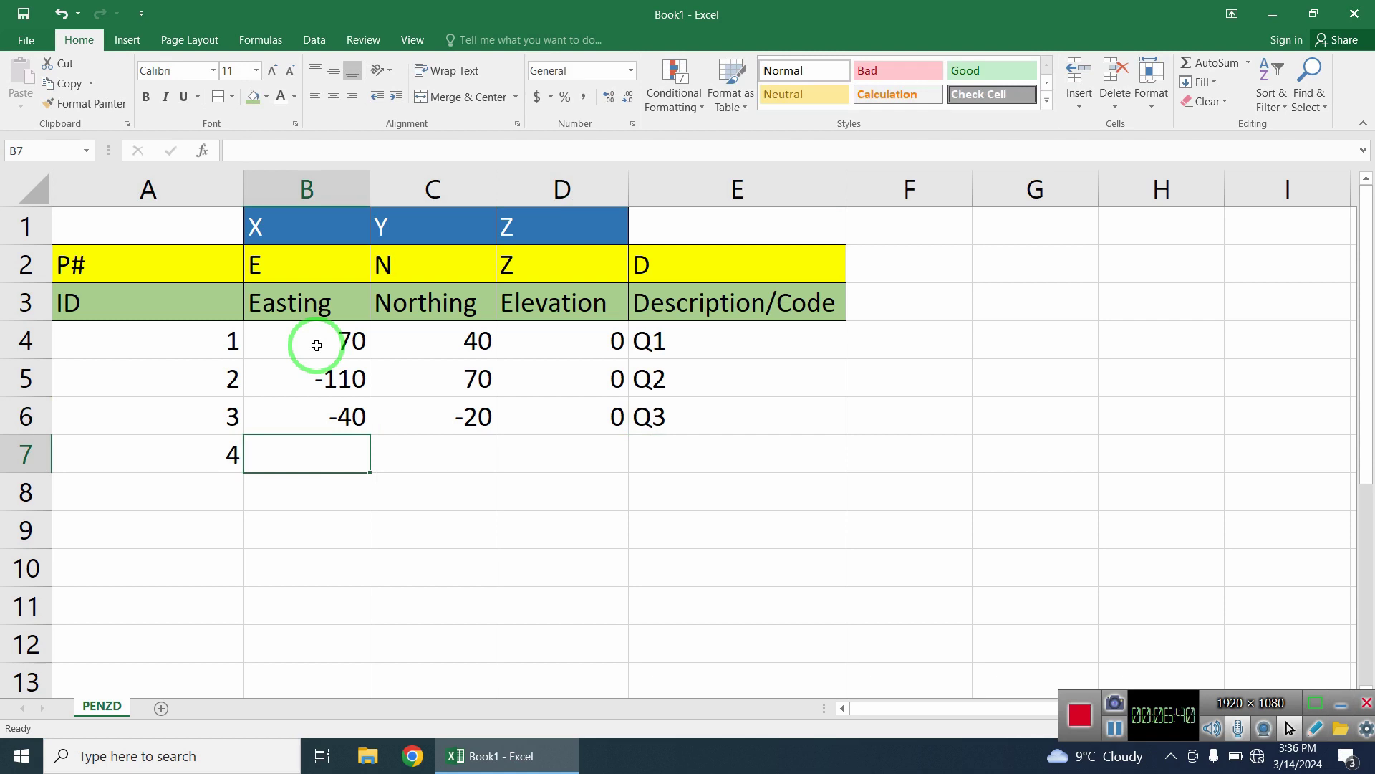
text(70)
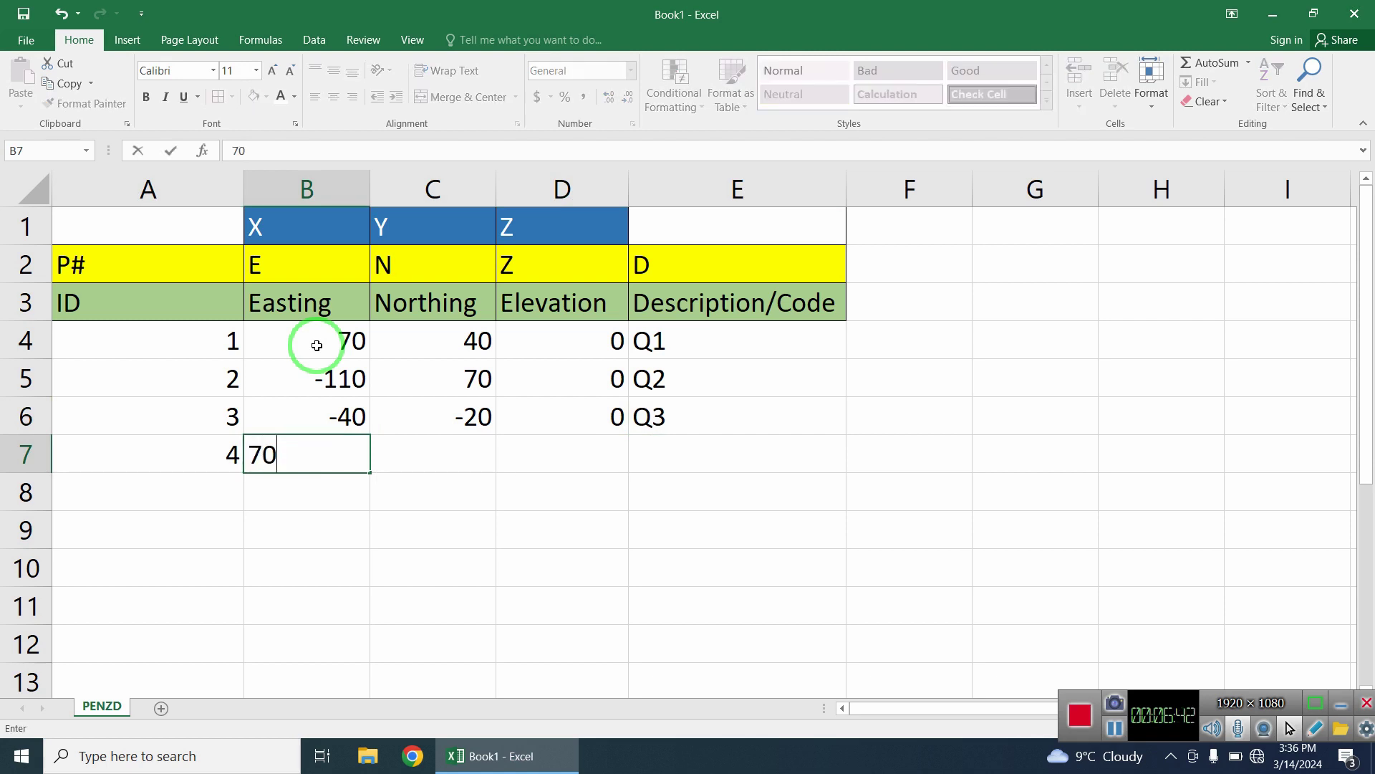
key(Tab)
text(-4)
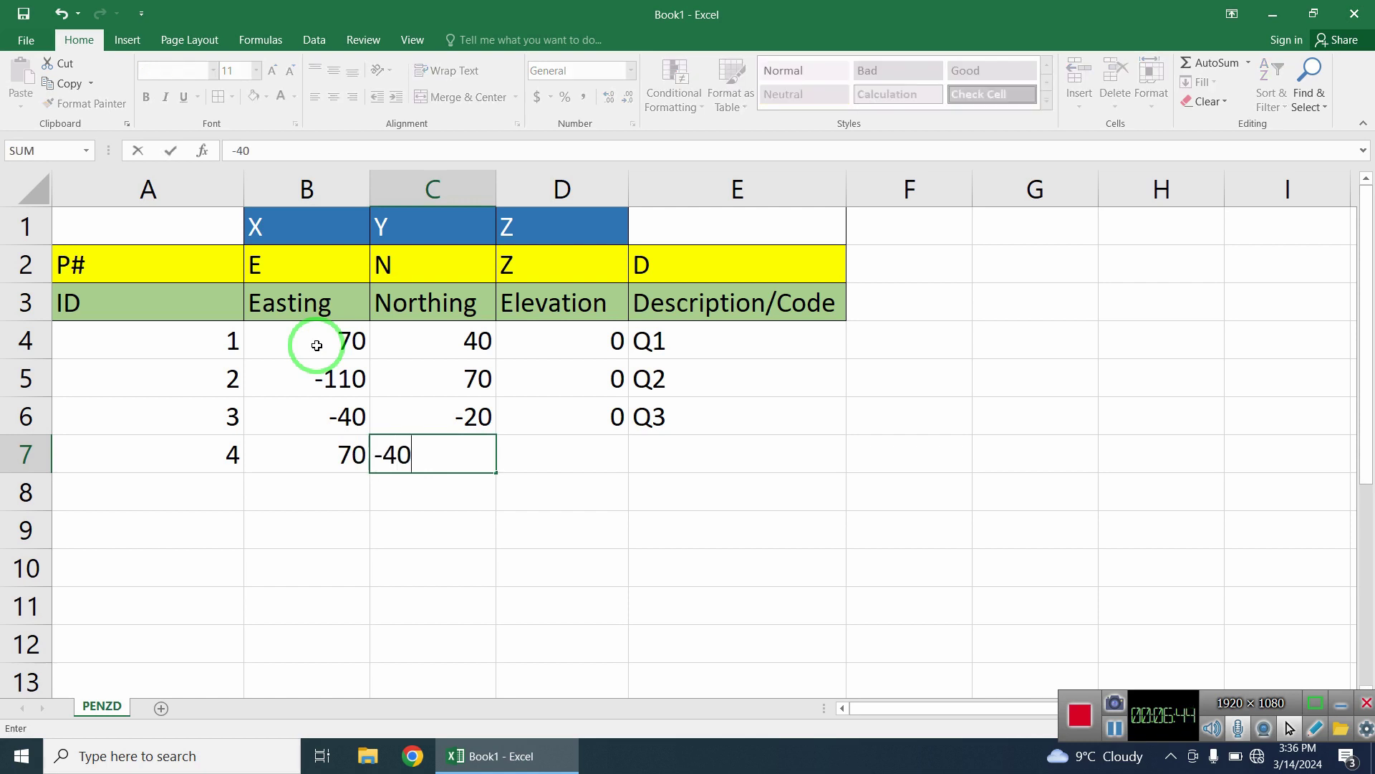
text(0)
key(Tab)
text(0)
key(Tab)
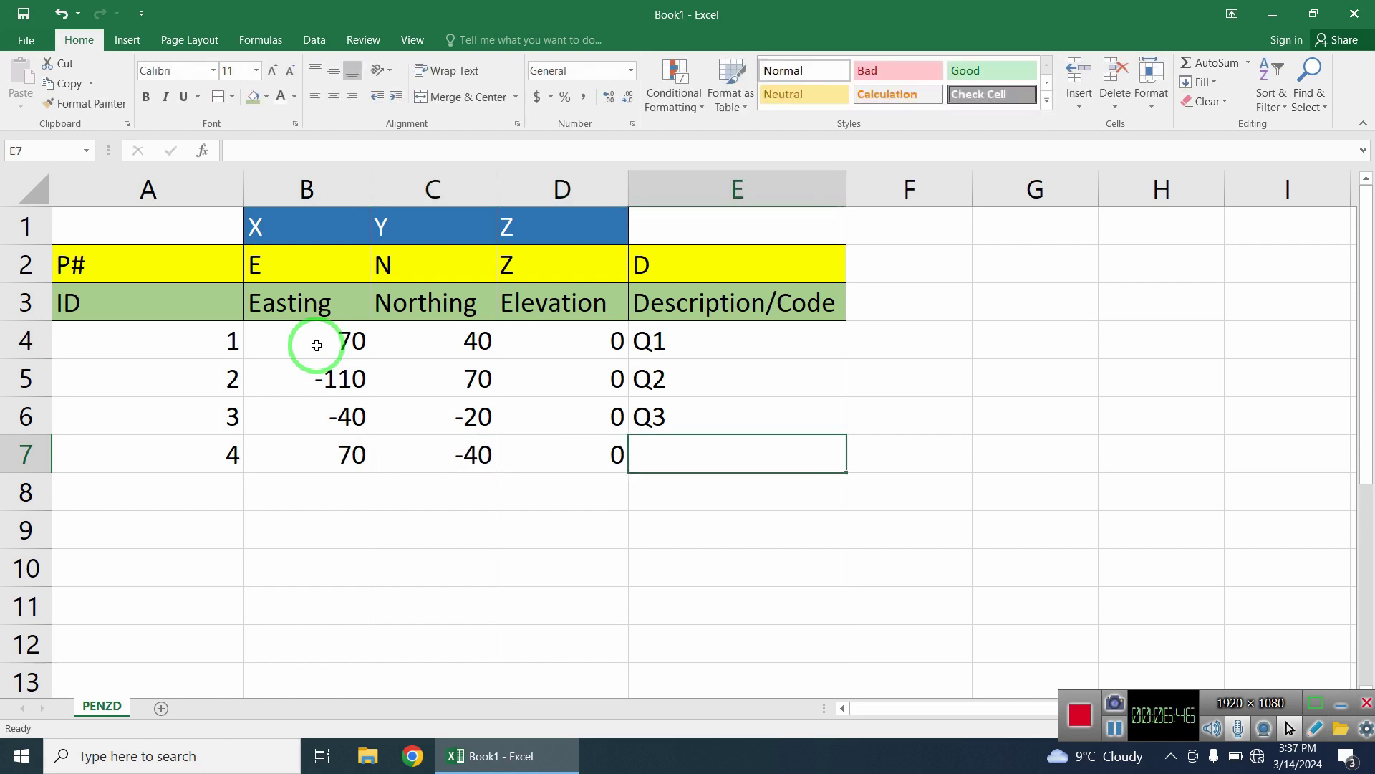
text(Q4)
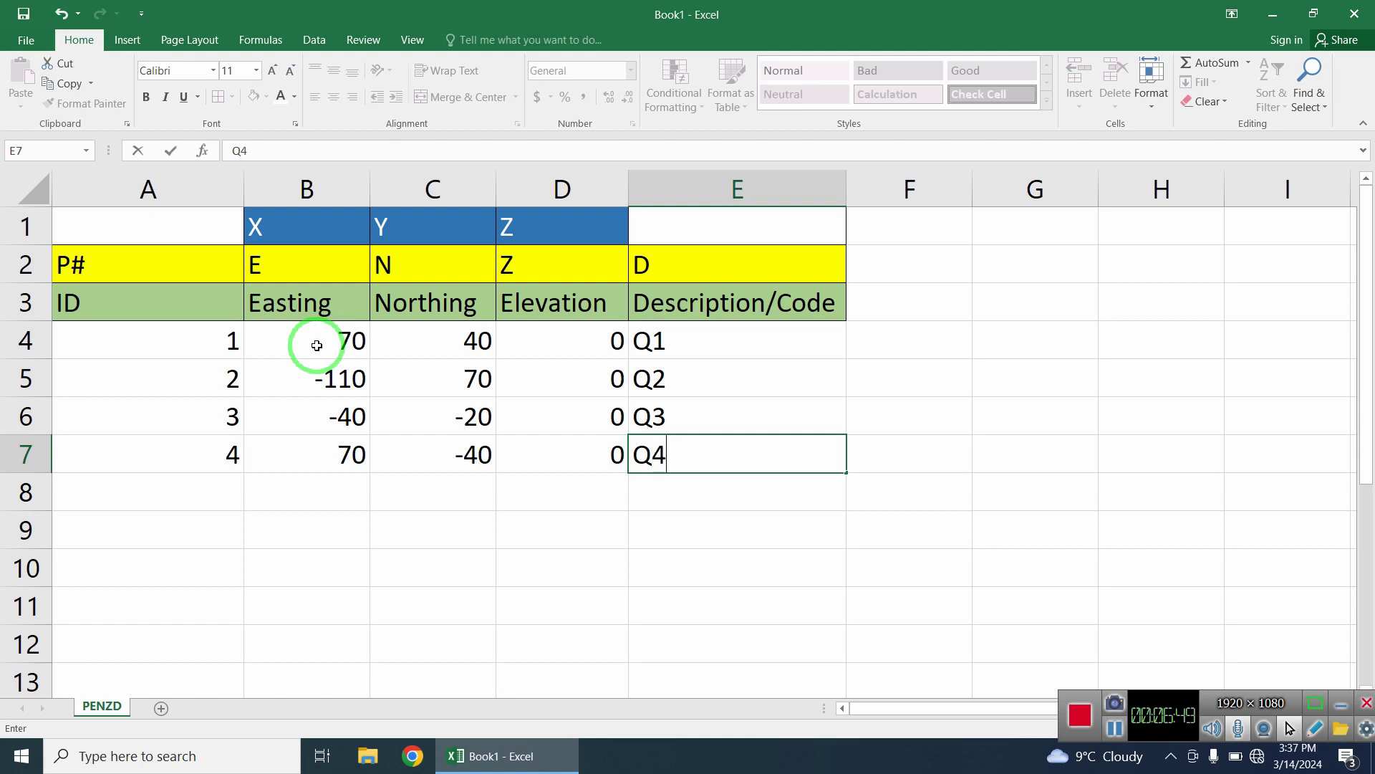
key(Return)
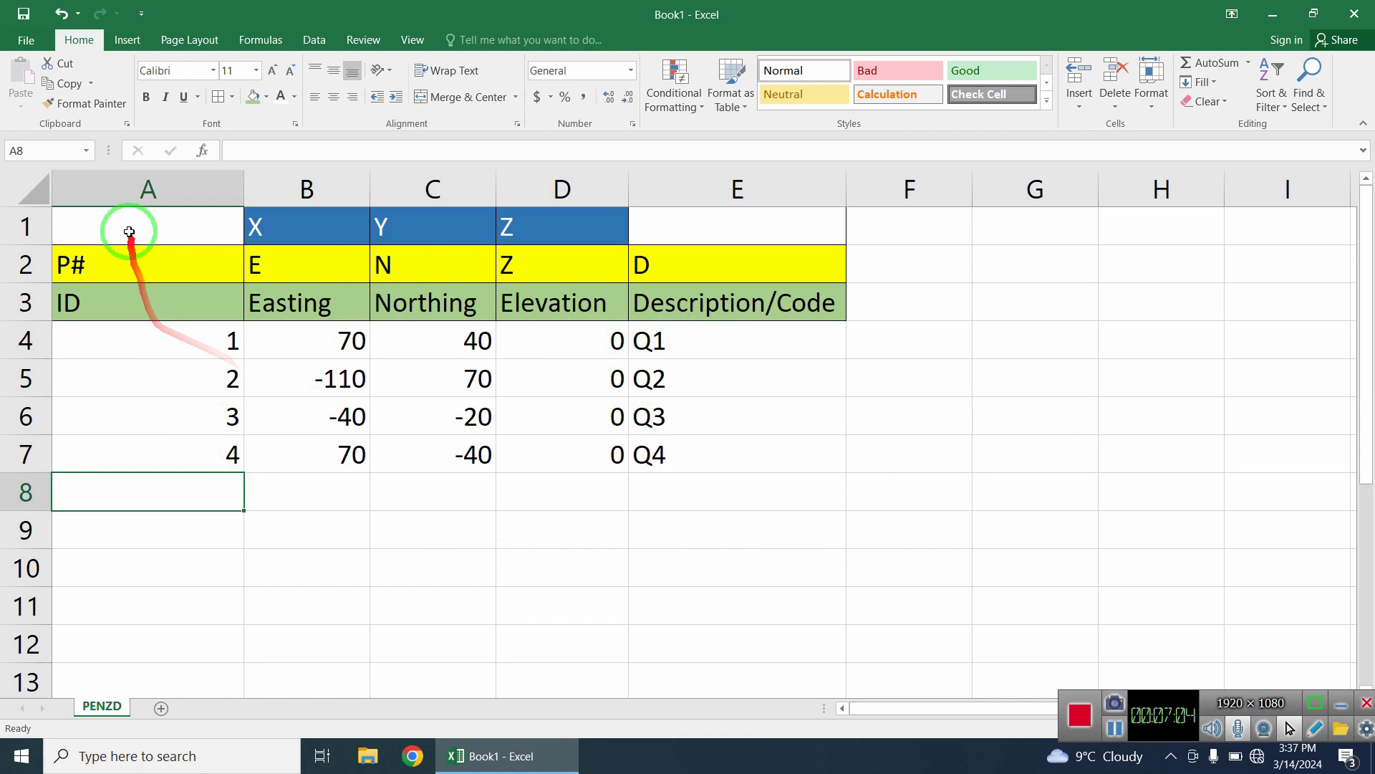
Select the three header rows A1:E3, then click E3 to clear the selection.
drag(142, 217, 762, 301)
click(766, 313)
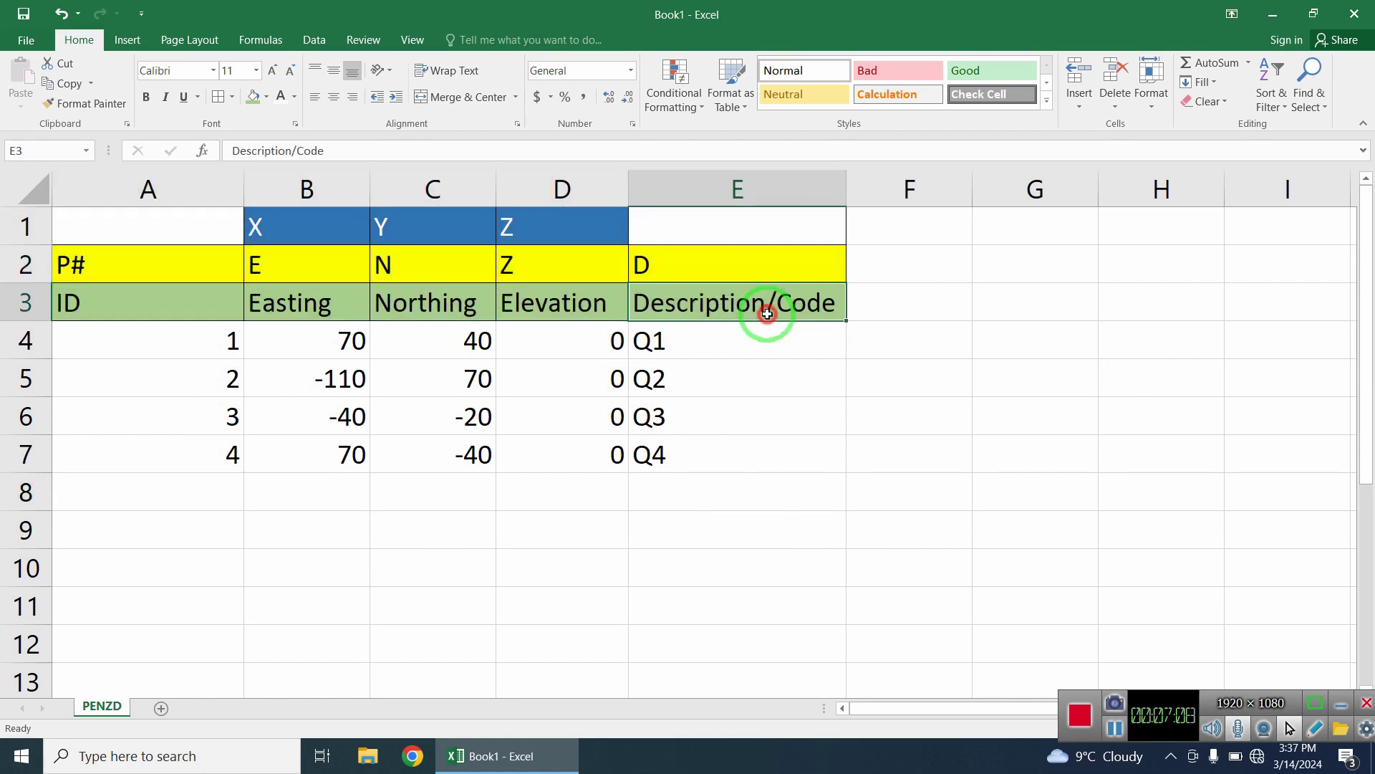
Minimize Excel and launch Civil 3D from the Start menu with a new blank drawing.
click(1292, 16)
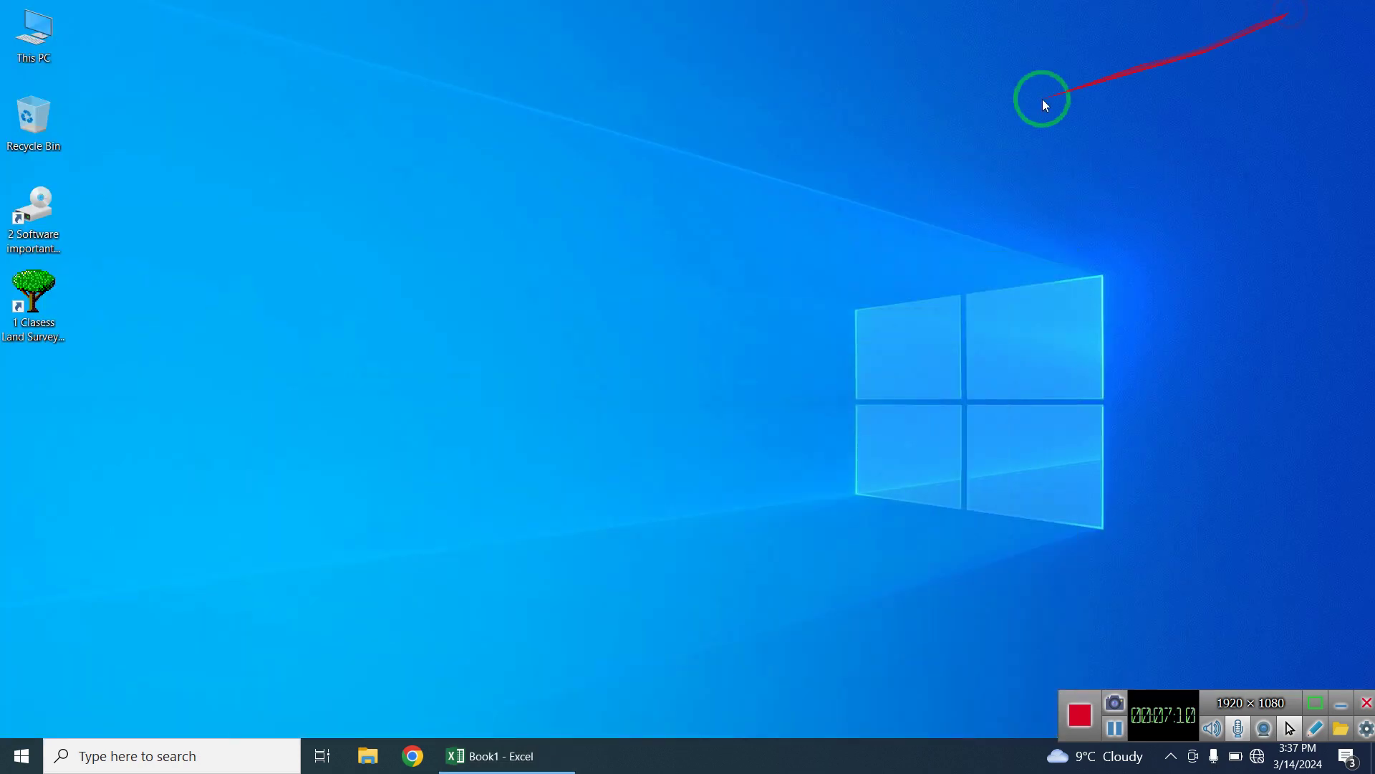
click(21, 755)
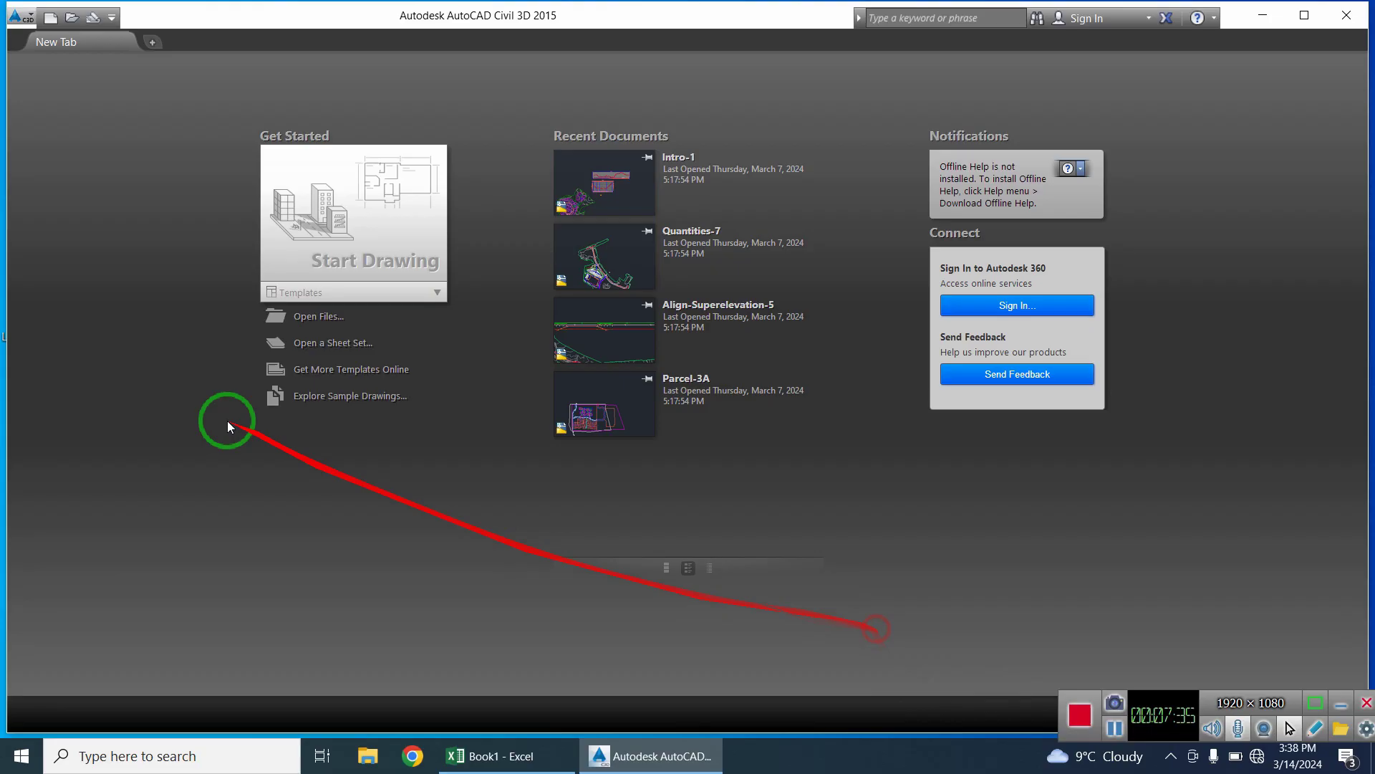
click(380, 223)
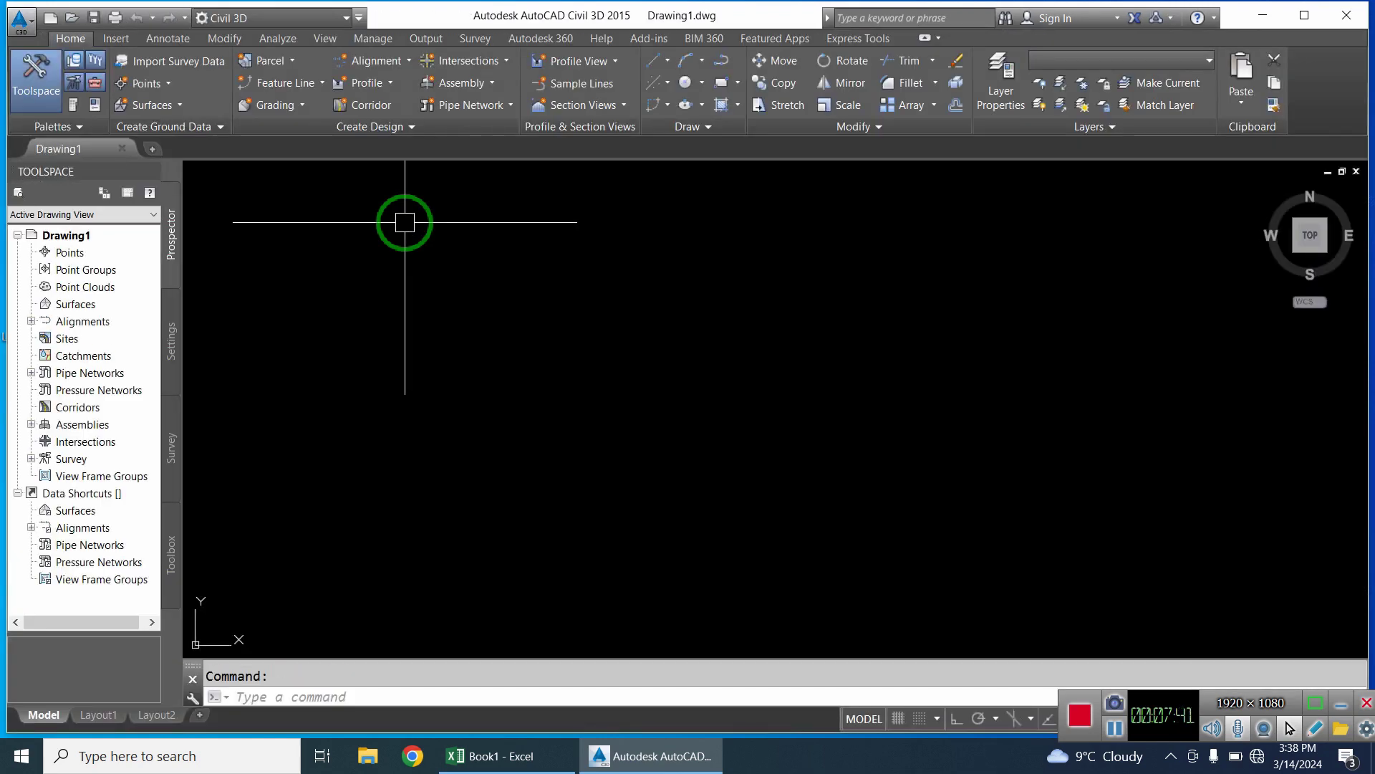
Drag a selection window in Drawing1, then return to the Excel point table.
click(654, 247)
click(603, 320)
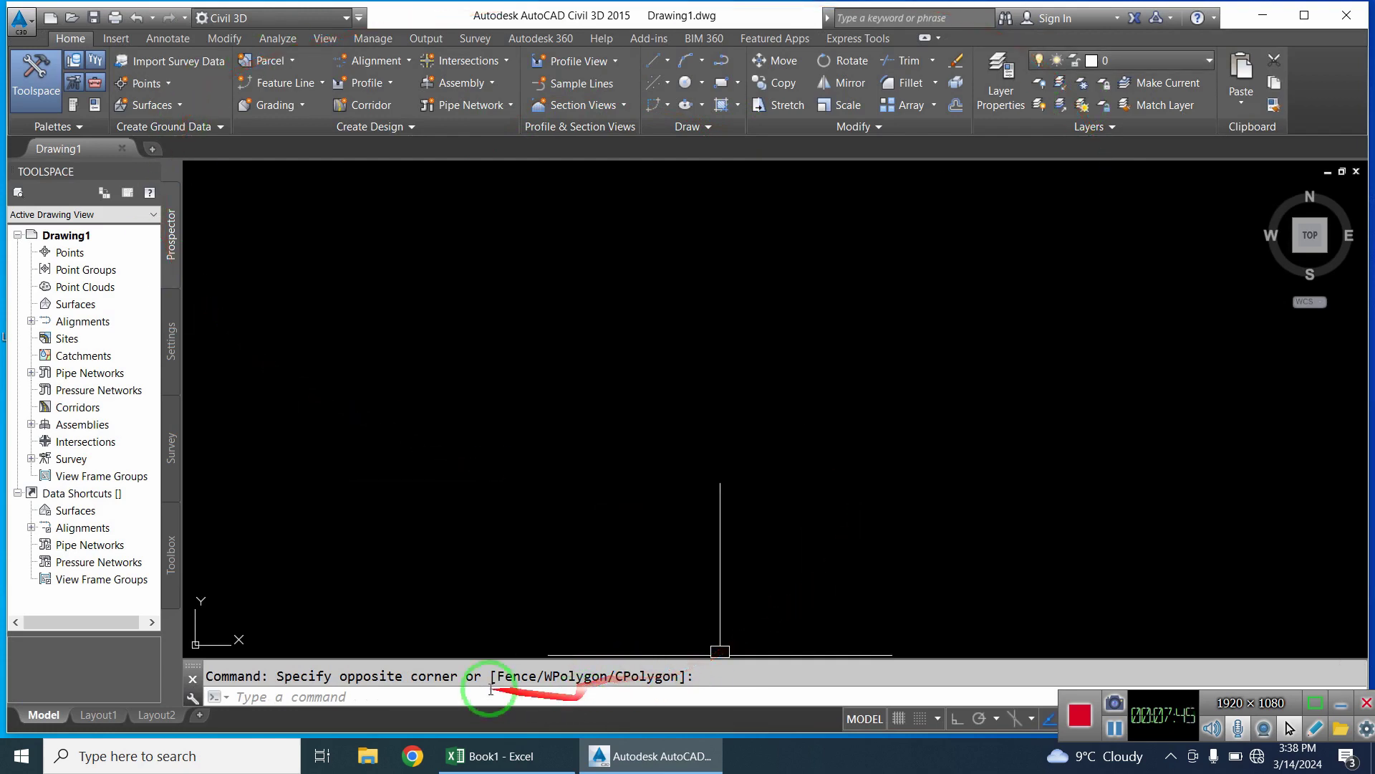
click(478, 750)
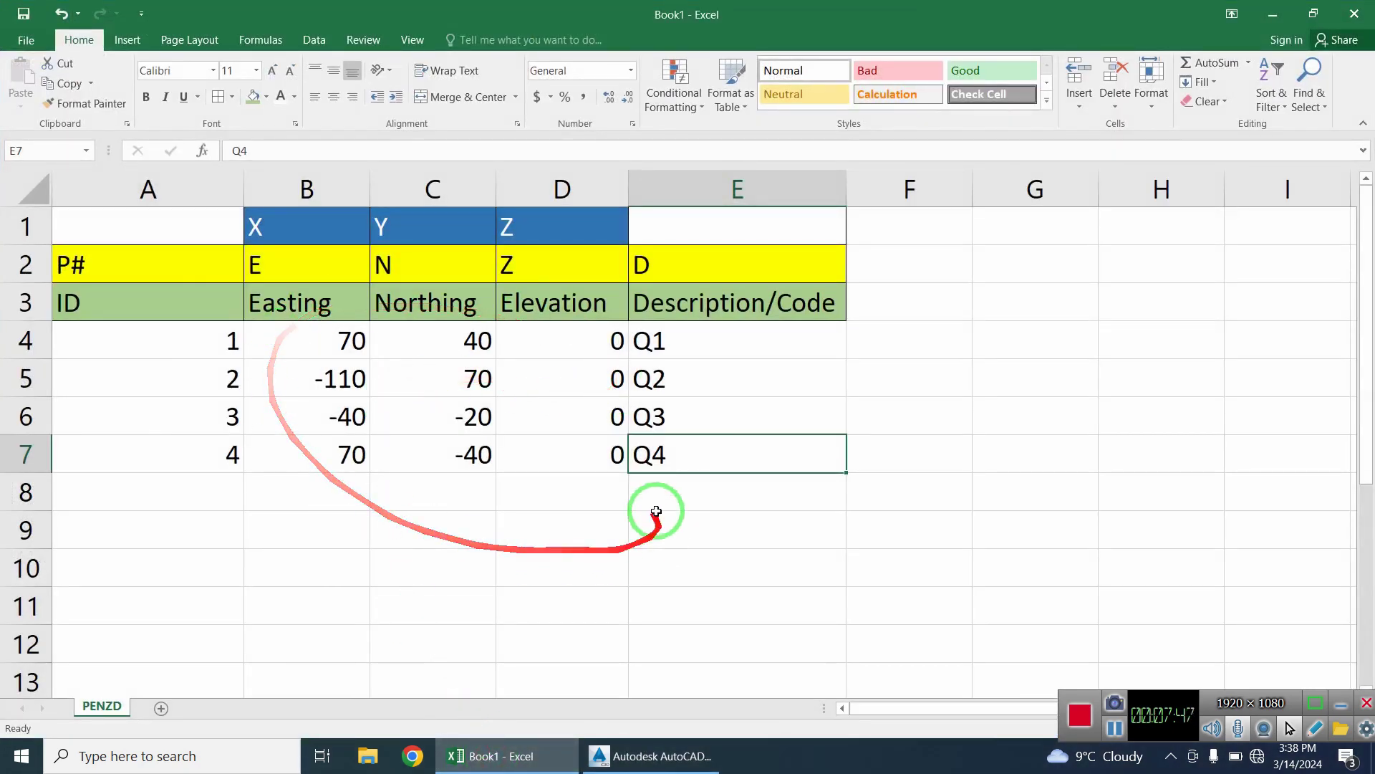
Glance at the Civil 3D drawing, return to Excel, and select then deselect header rows 1–3.
click(638, 767)
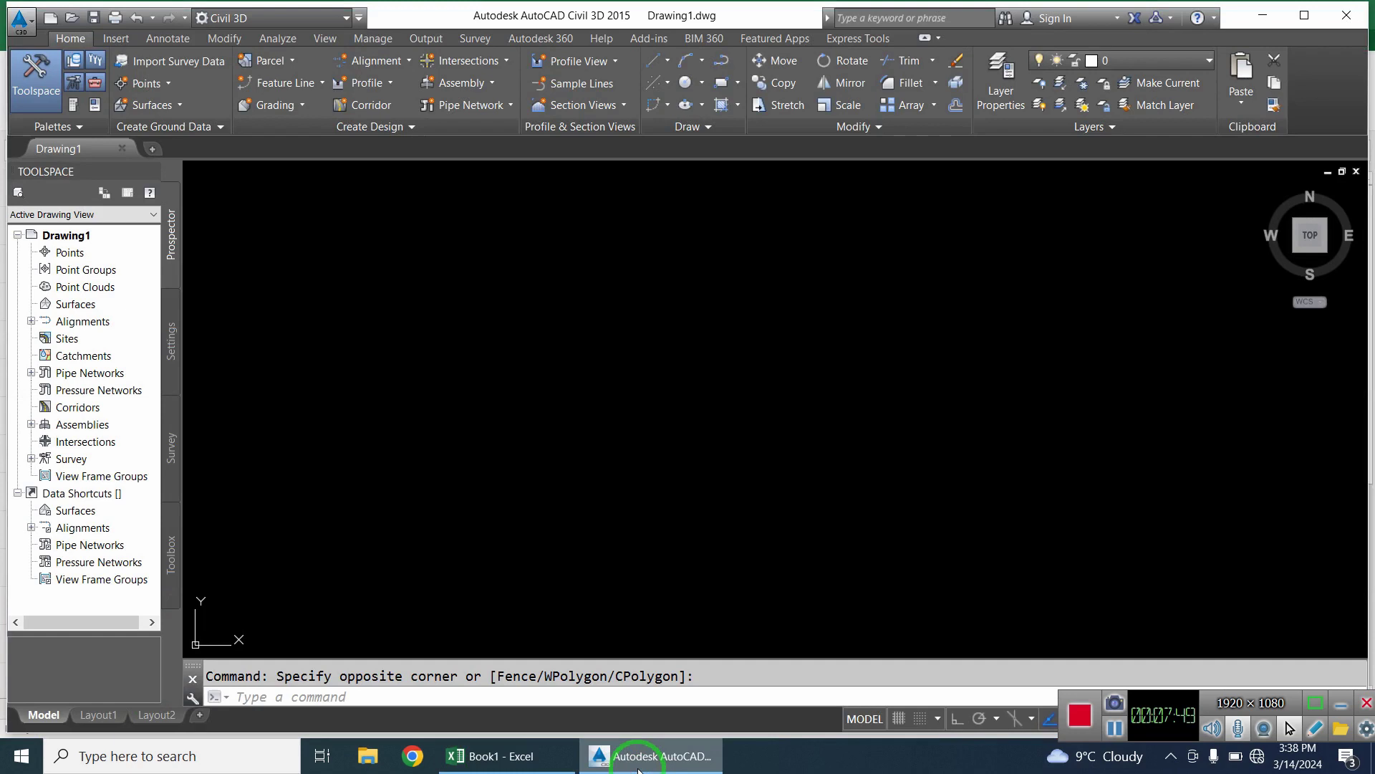
click(539, 753)
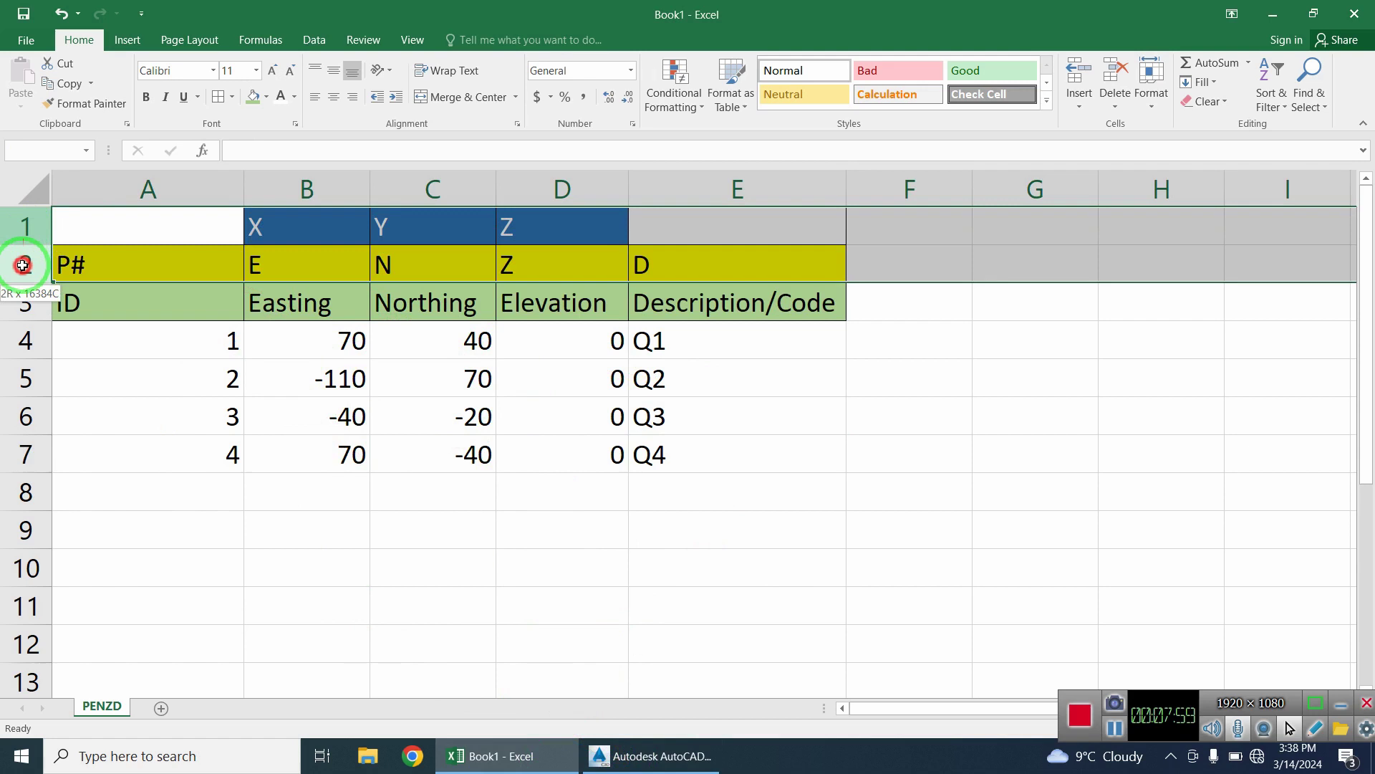
drag(23, 266, 22, 302)
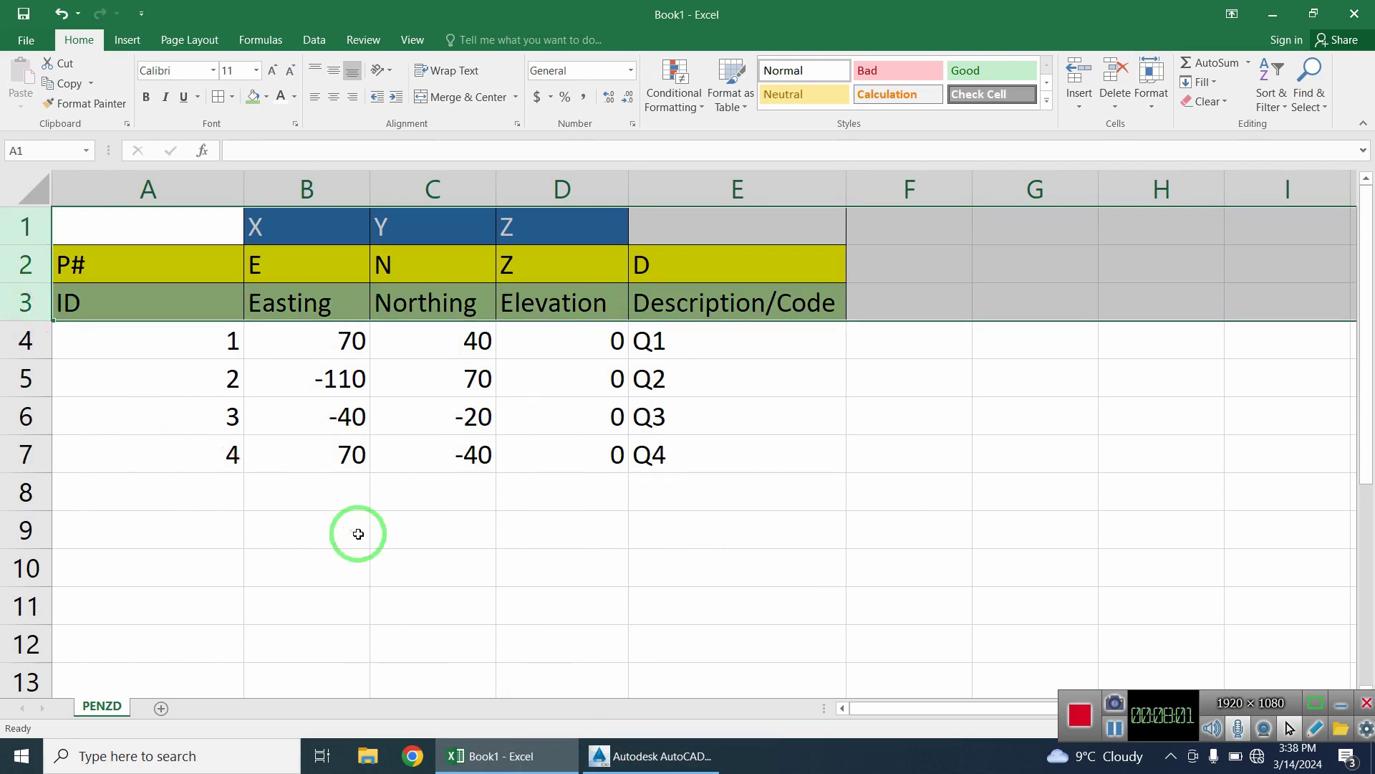
click(622, 539)
Start Save As and browse to the C:\1 Clasess Land Survey folder.
click(25, 41)
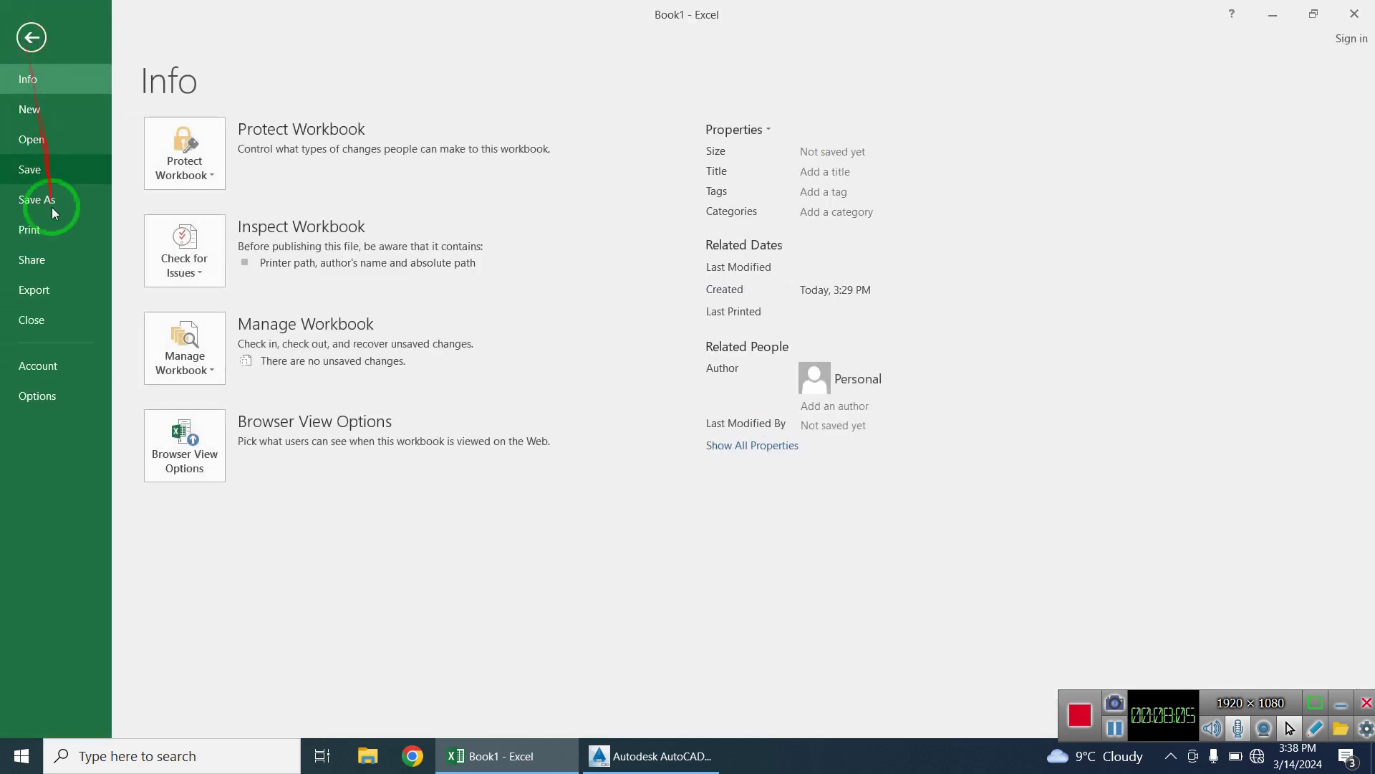
click(43, 199)
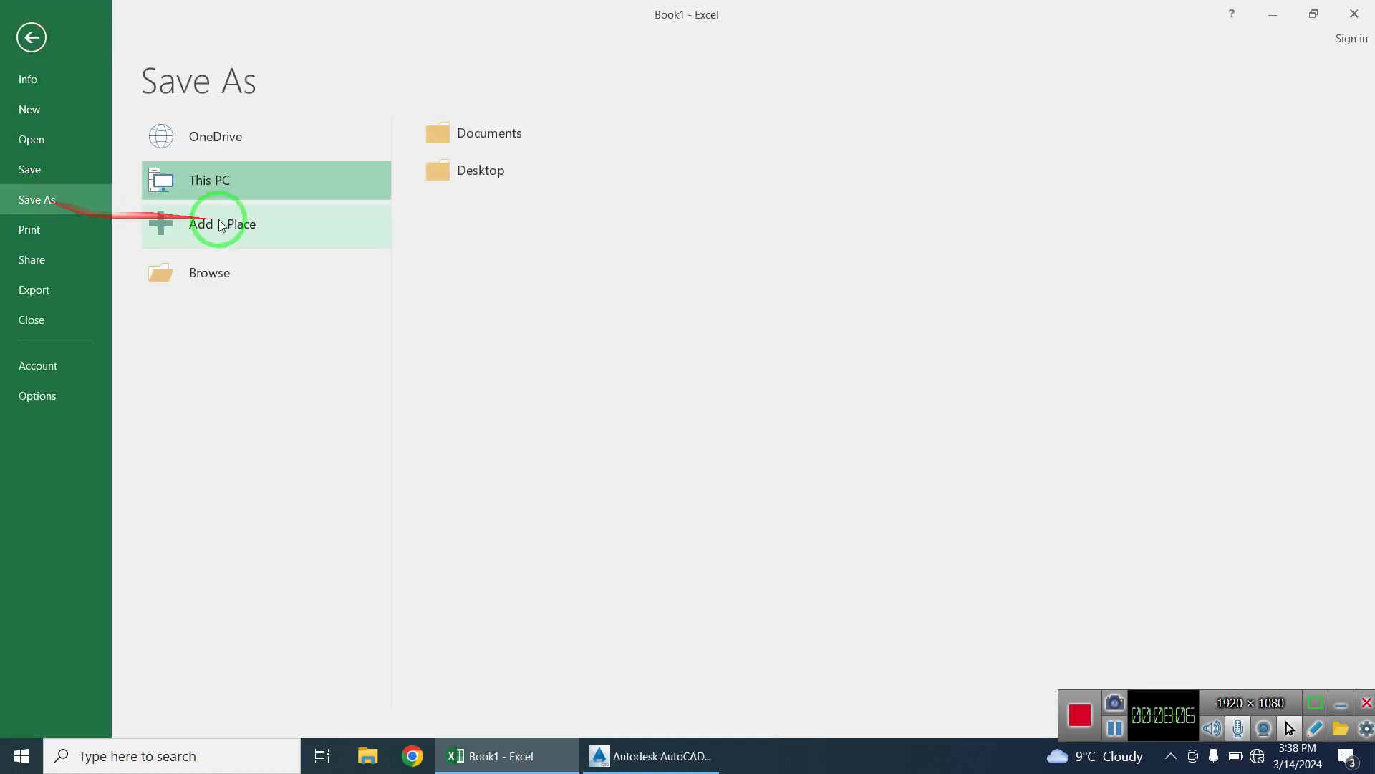
click(267, 279)
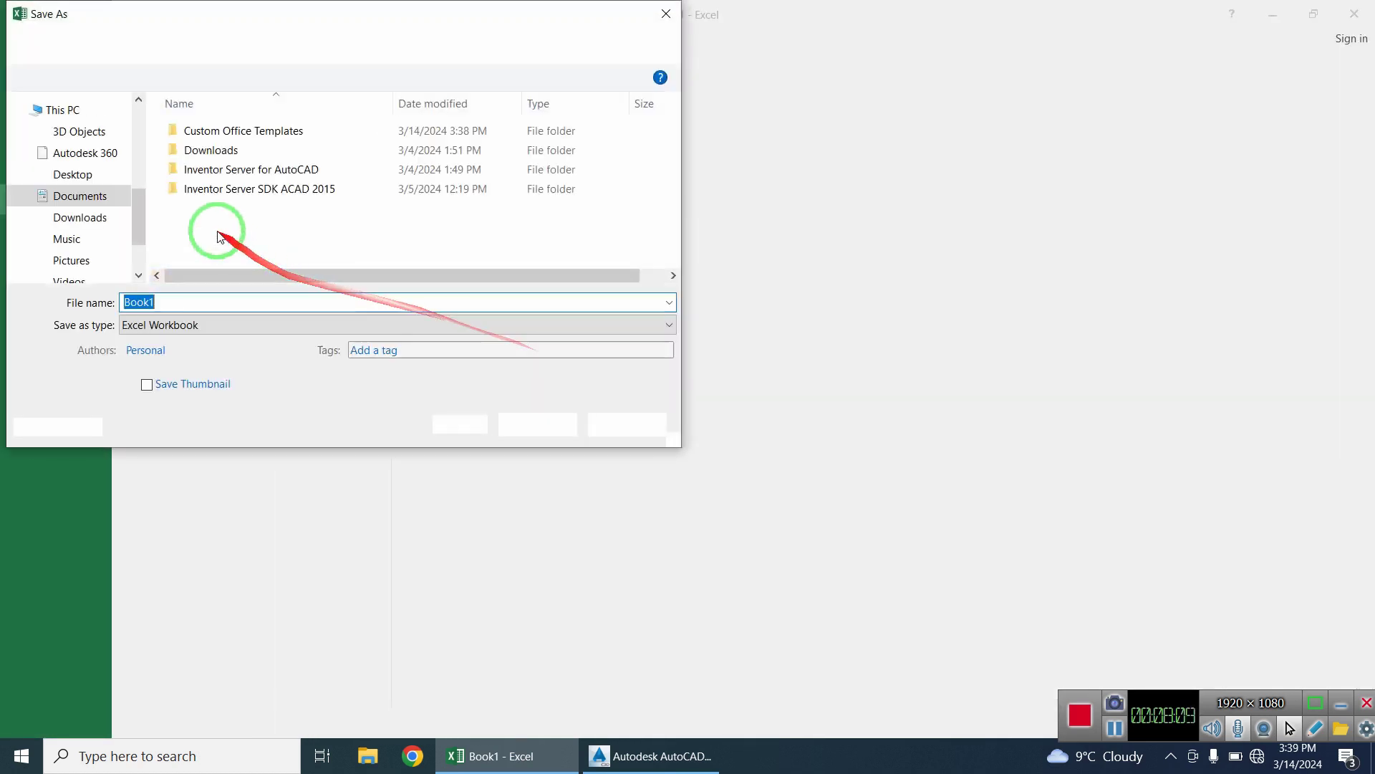
drag(140, 195, 136, 238)
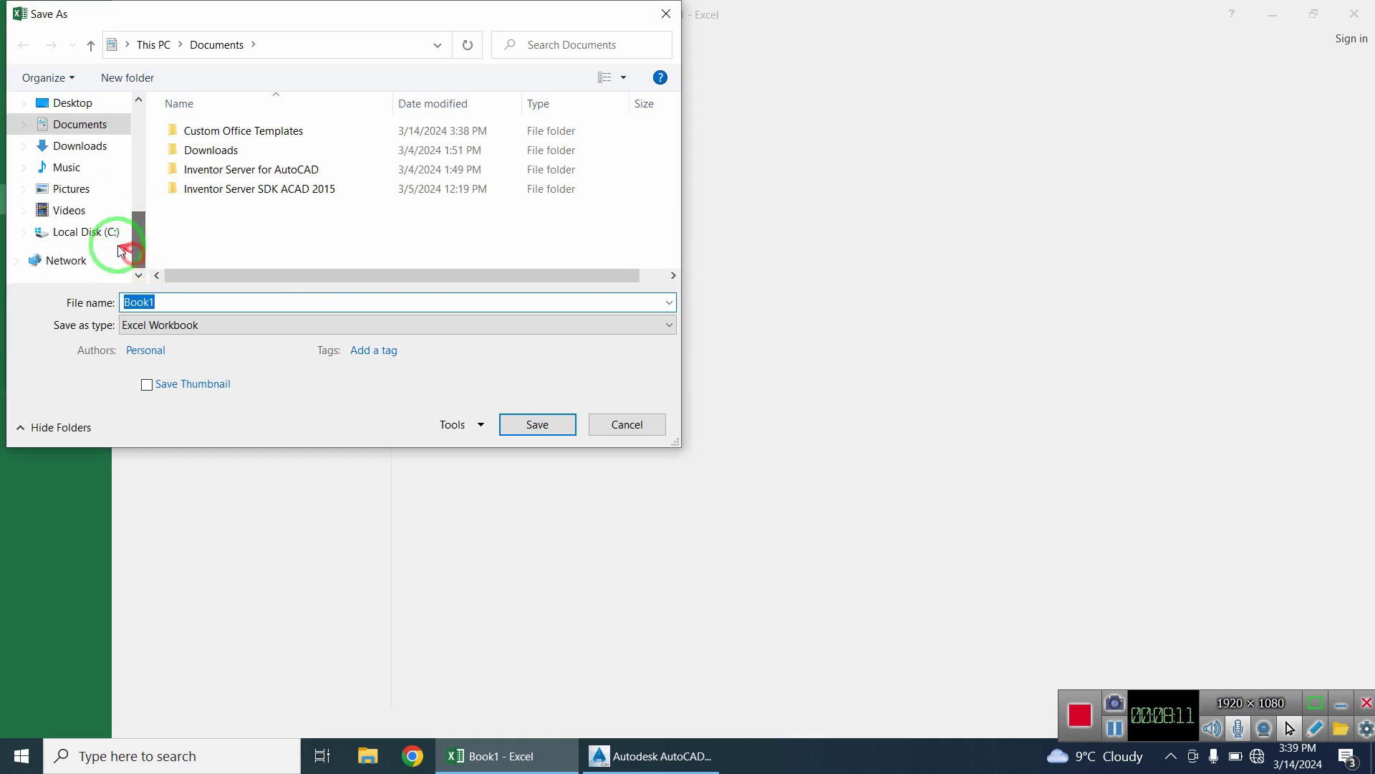
click(114, 231)
double_click(259, 135)
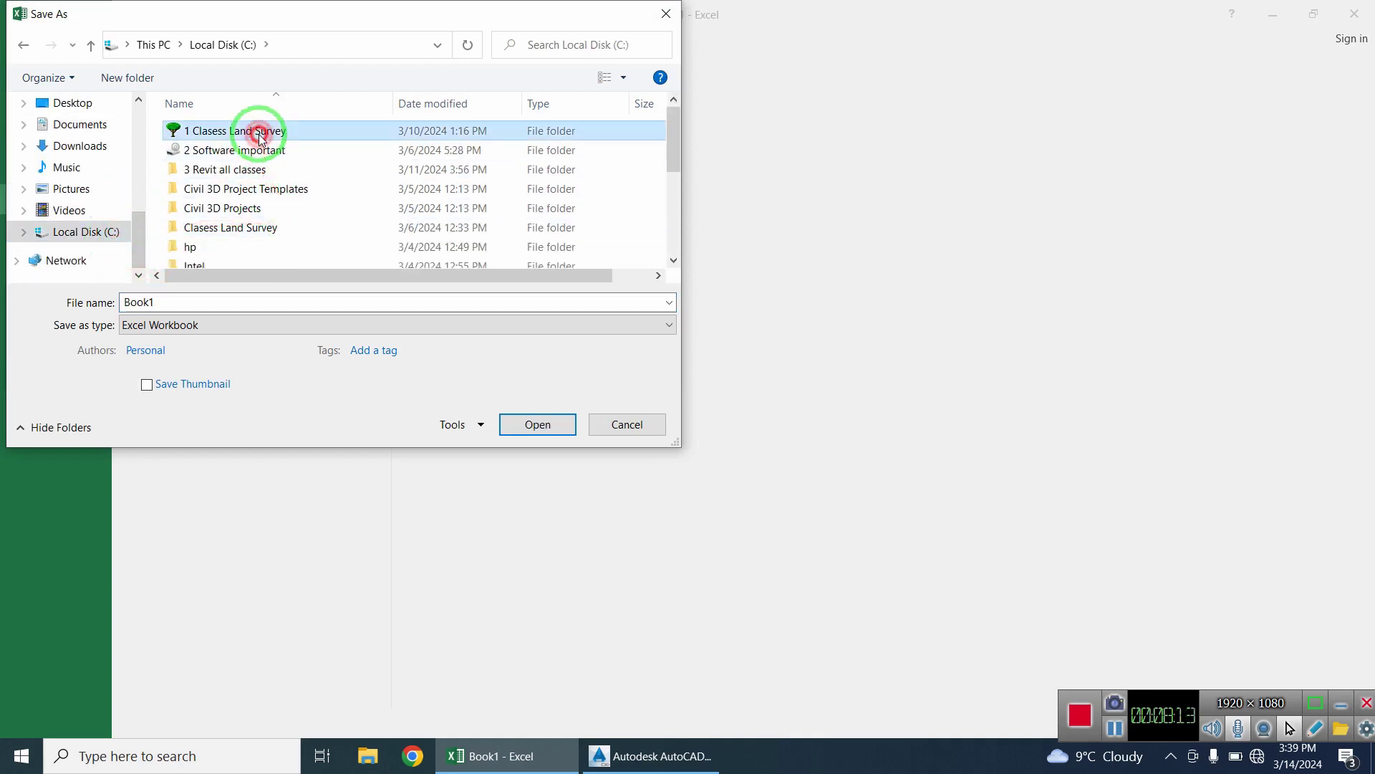
Create and open a new folder 'Class 2 how to write PENZD data in Excel', reusing its name as the file name.
right_click(257, 175)
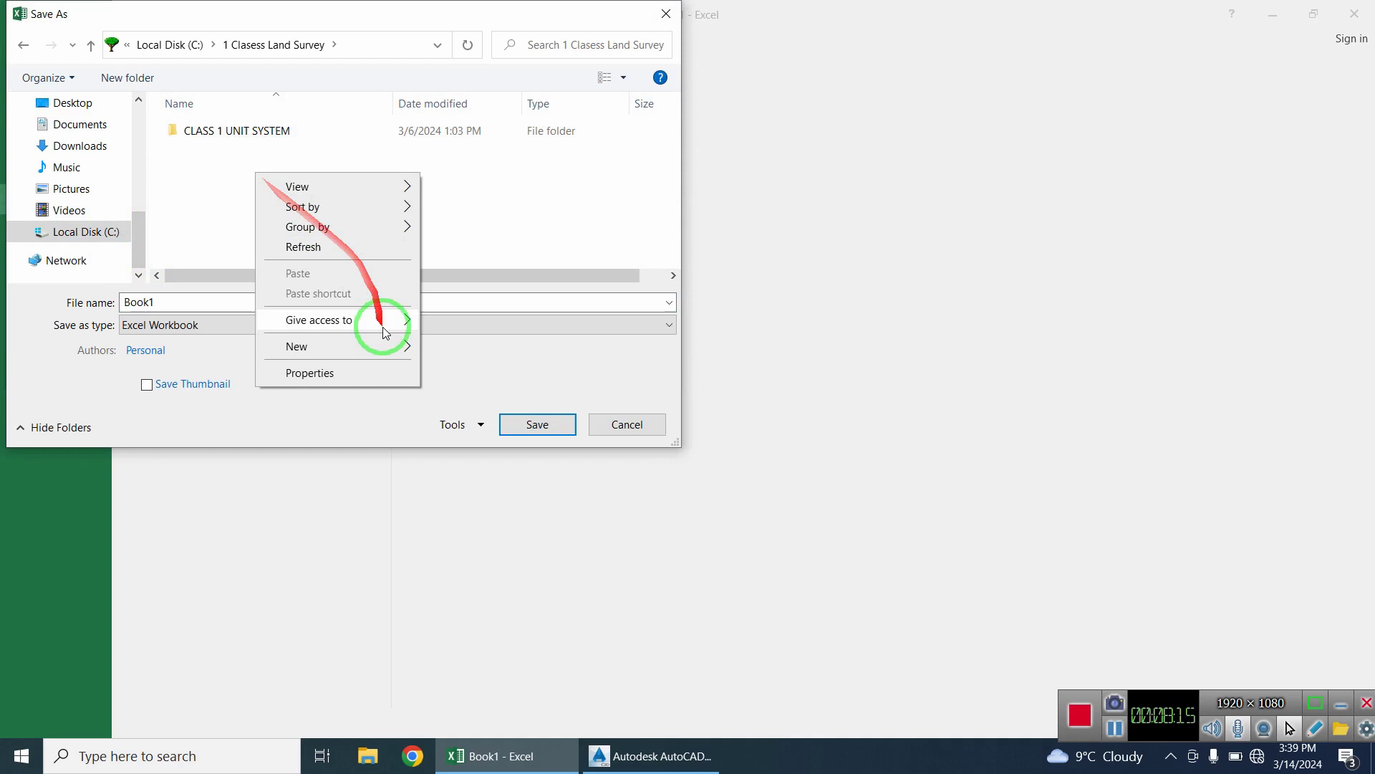
click(393, 348)
click(457, 348)
text(Class 2 how to write PENZD data in Excel)
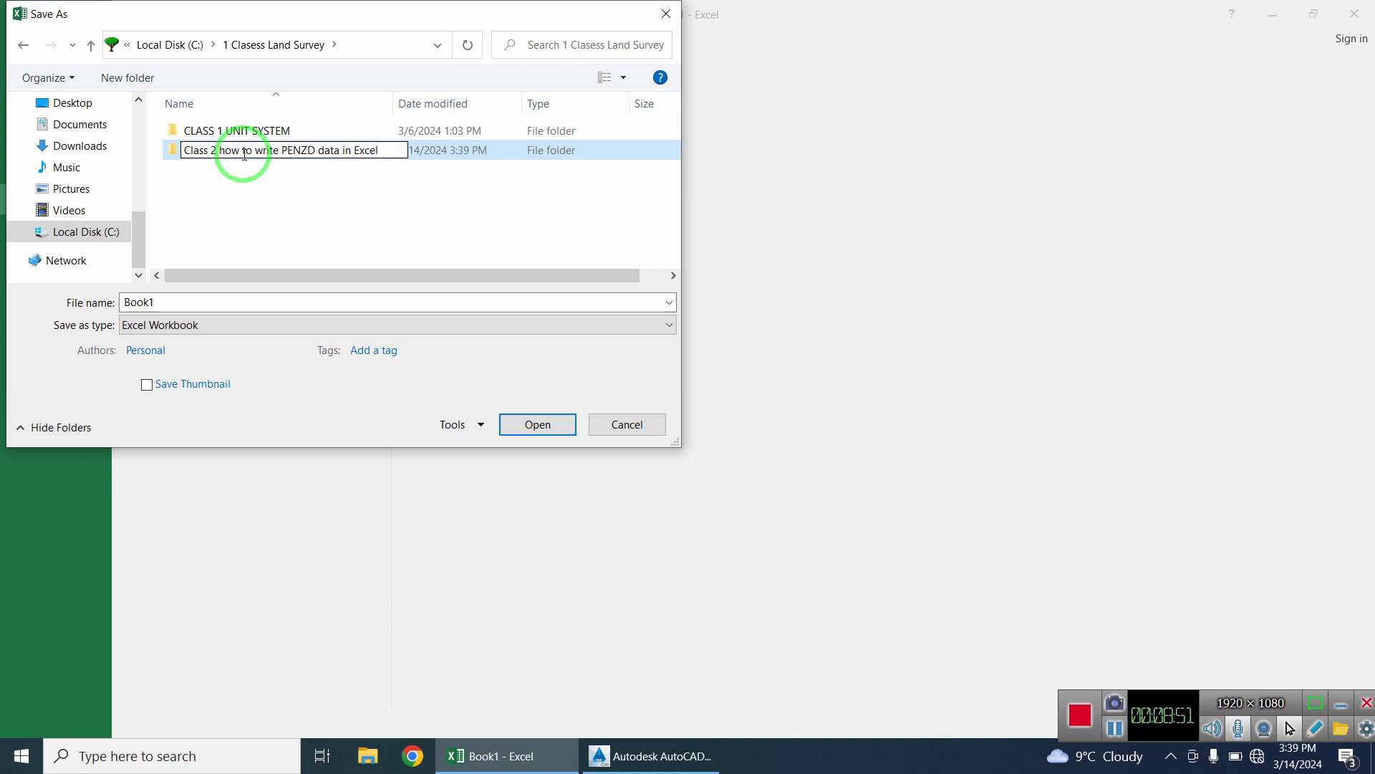
key(ctrl+a)
key(ctrl+c)
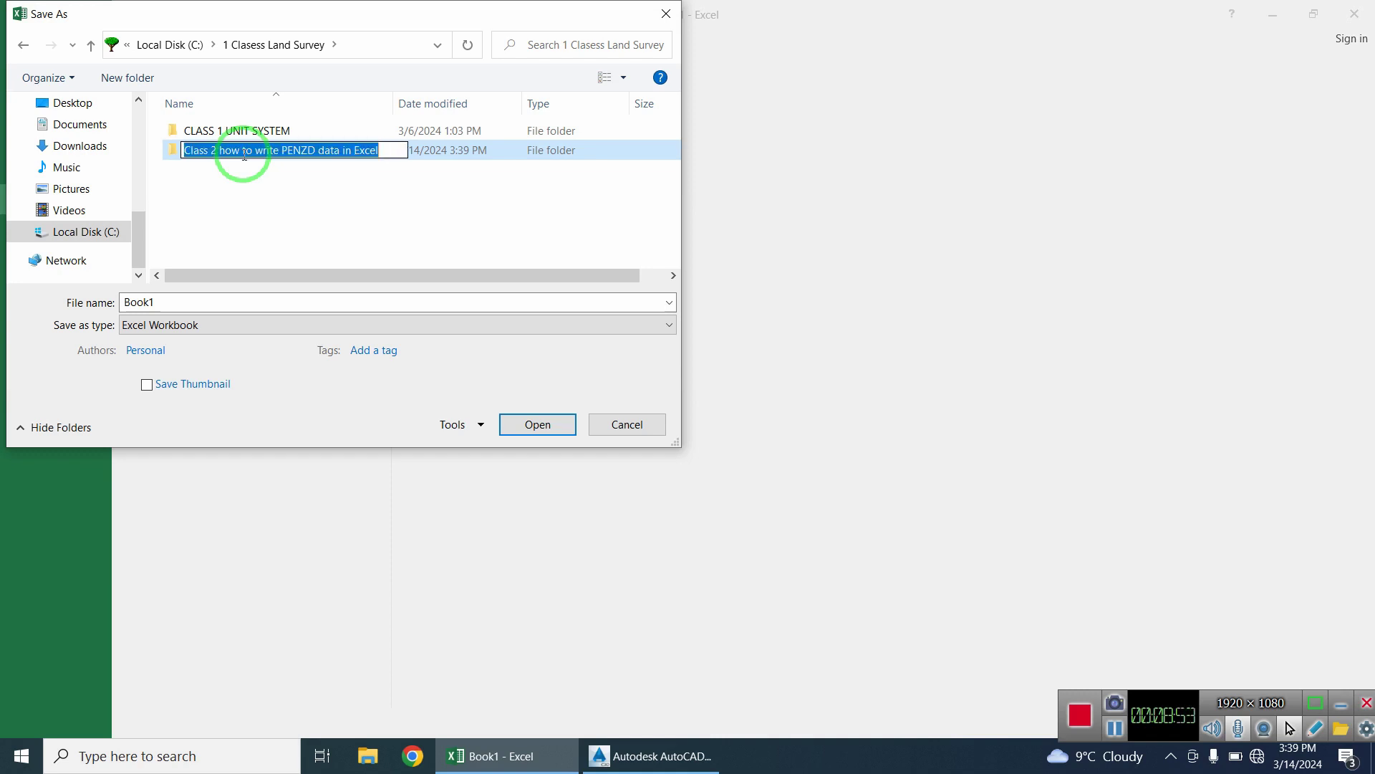
key(Return)
key(Return)
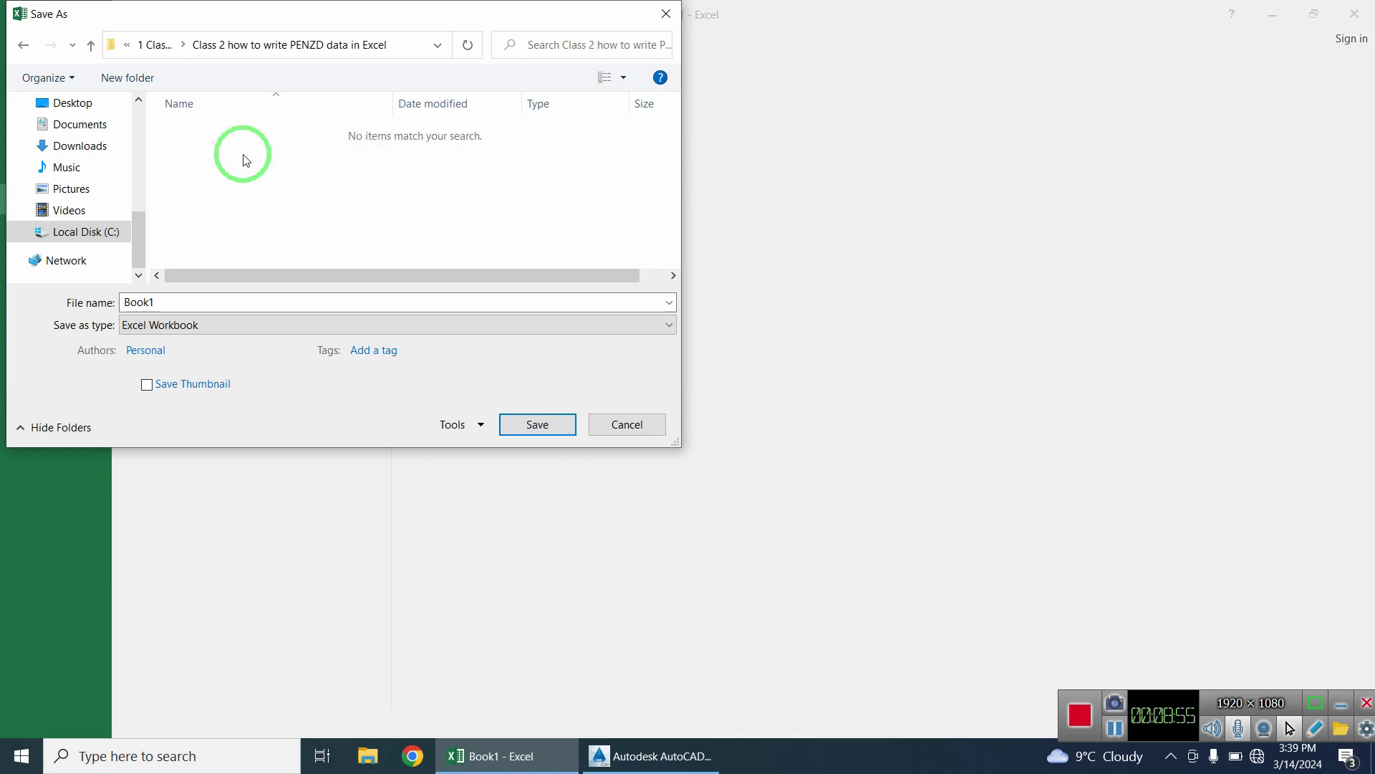
double_click(215, 303)
key(ctrl+v)
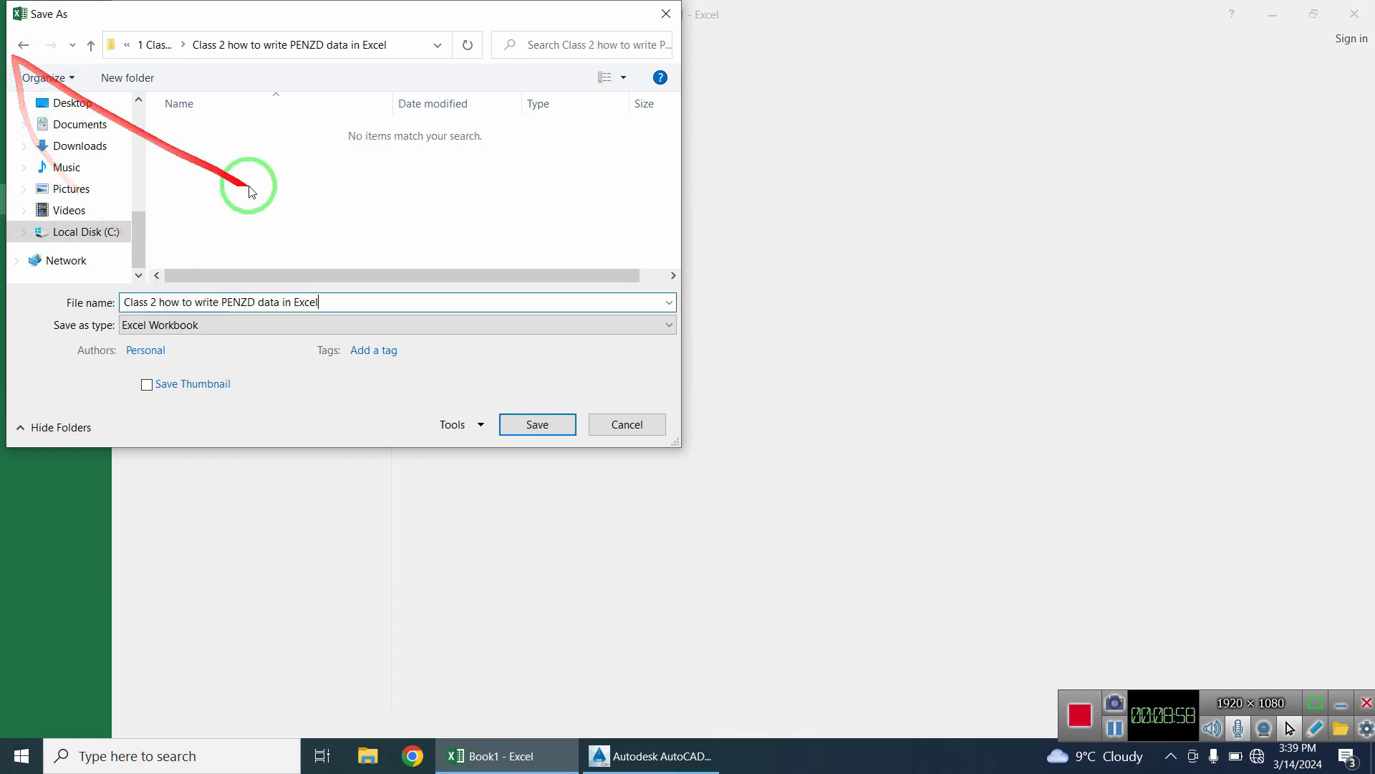
Save the workbook into the new Class 2 folder.
click(556, 424)
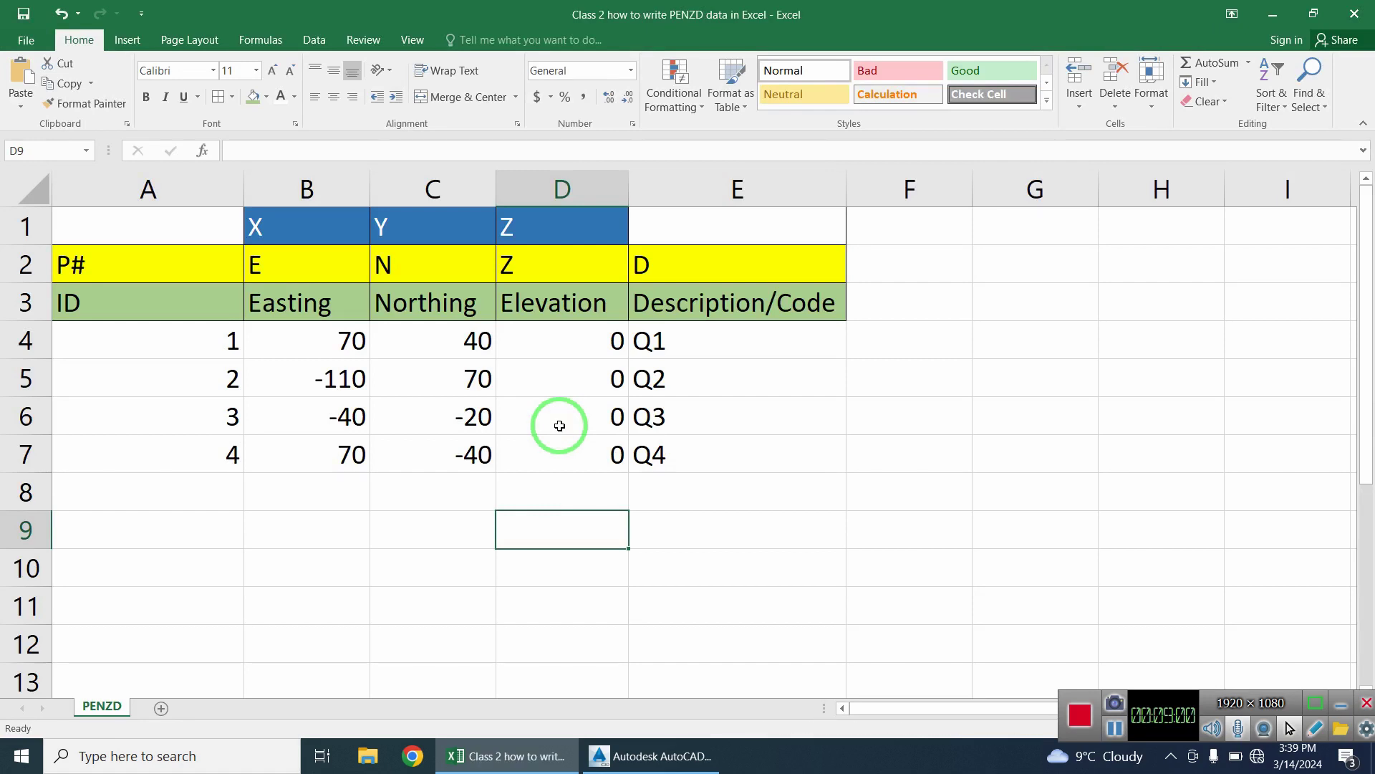
mouse_move(560, 426)
mouse_down()
mouse_move(681, 408)
mouse_move(461, 341)
mouse_move(244, 464)
mouse_up()
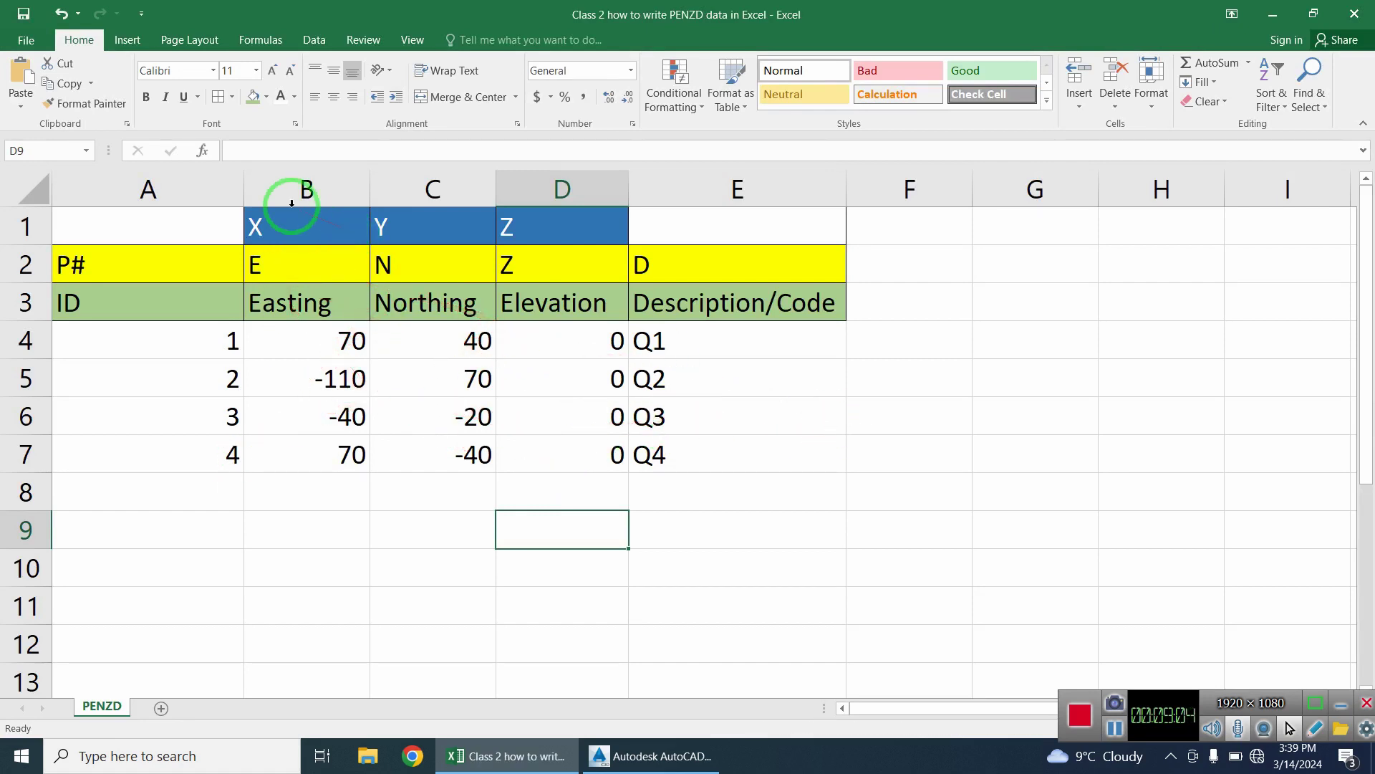
drag(286, 209, 9, 38)
Review the Save as type list in Save As, keep Excel Workbook, and cancel.
click(21, 40)
click(65, 199)
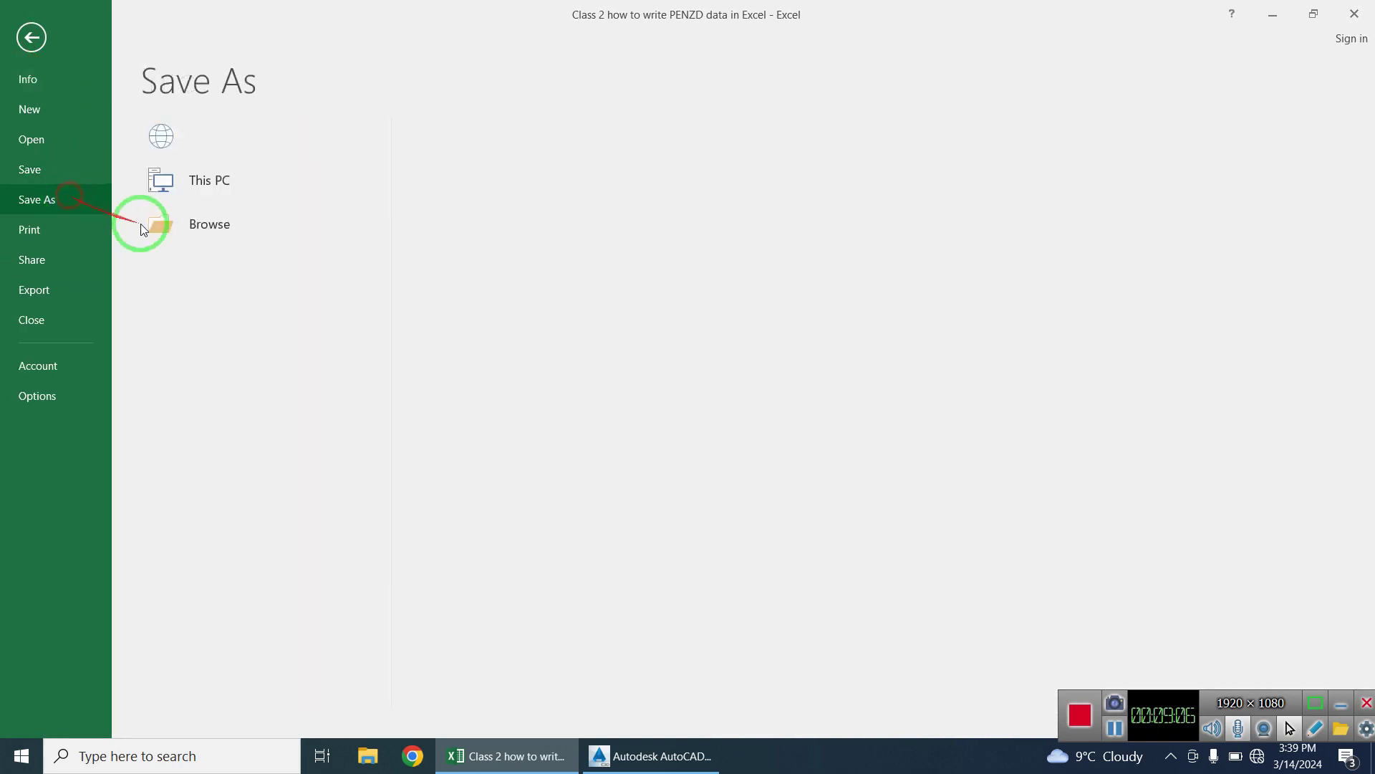
click(287, 281)
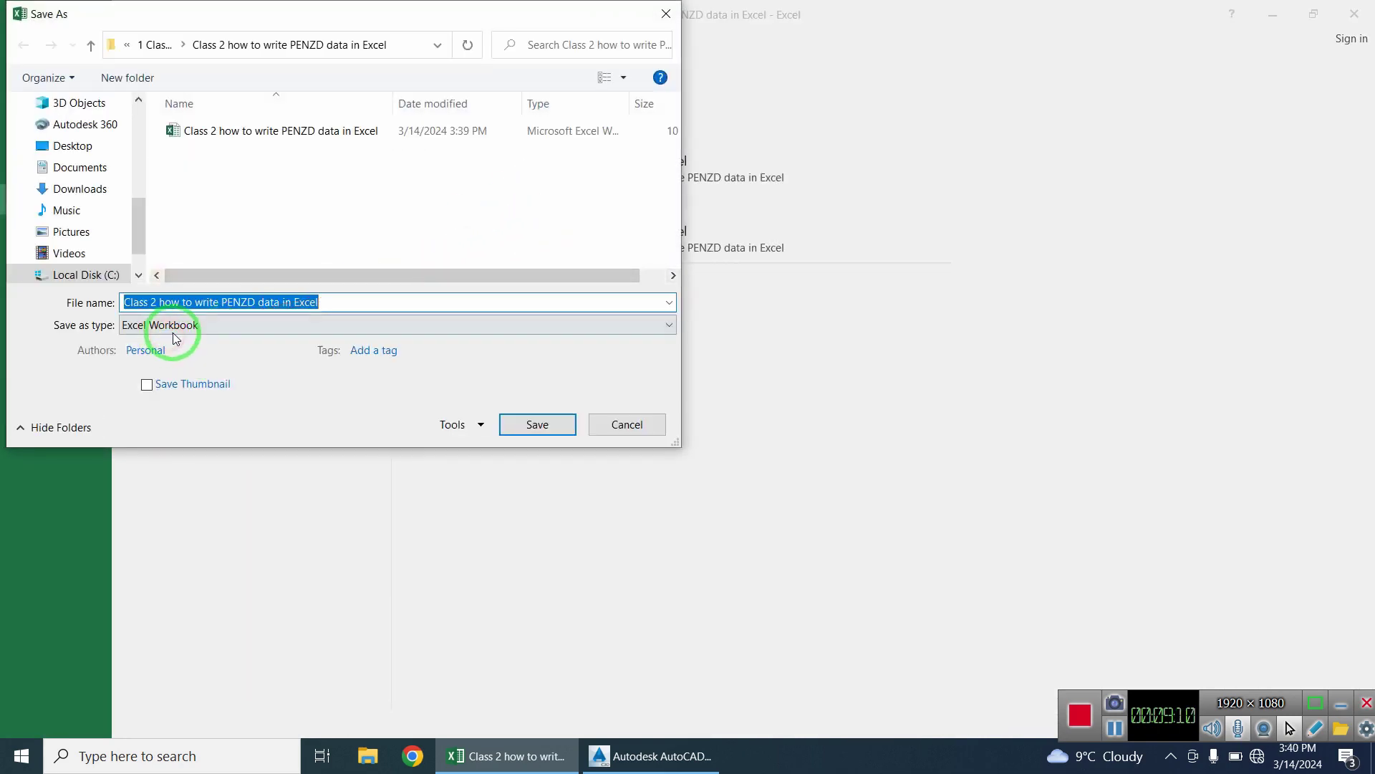
click(173, 332)
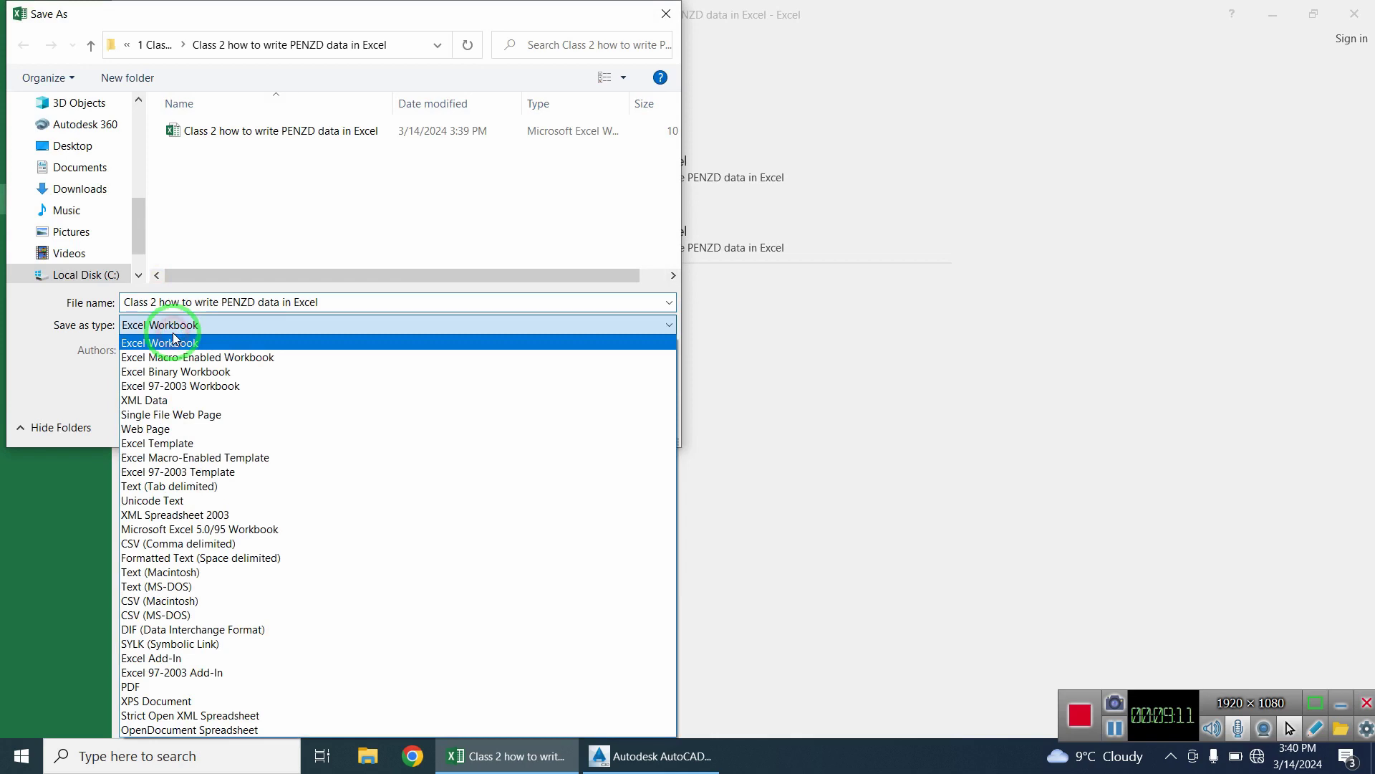
click(224, 326)
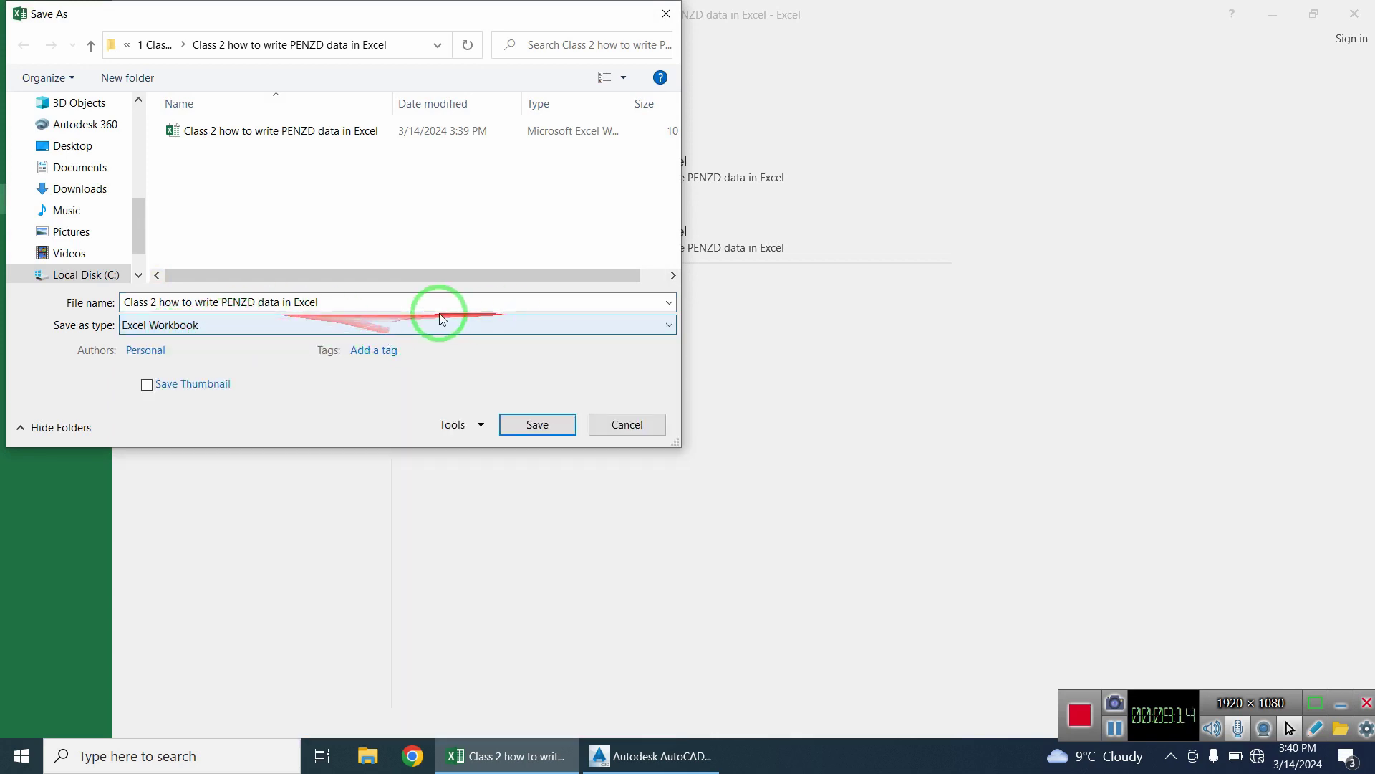
drag(395, 107, 425, 109)
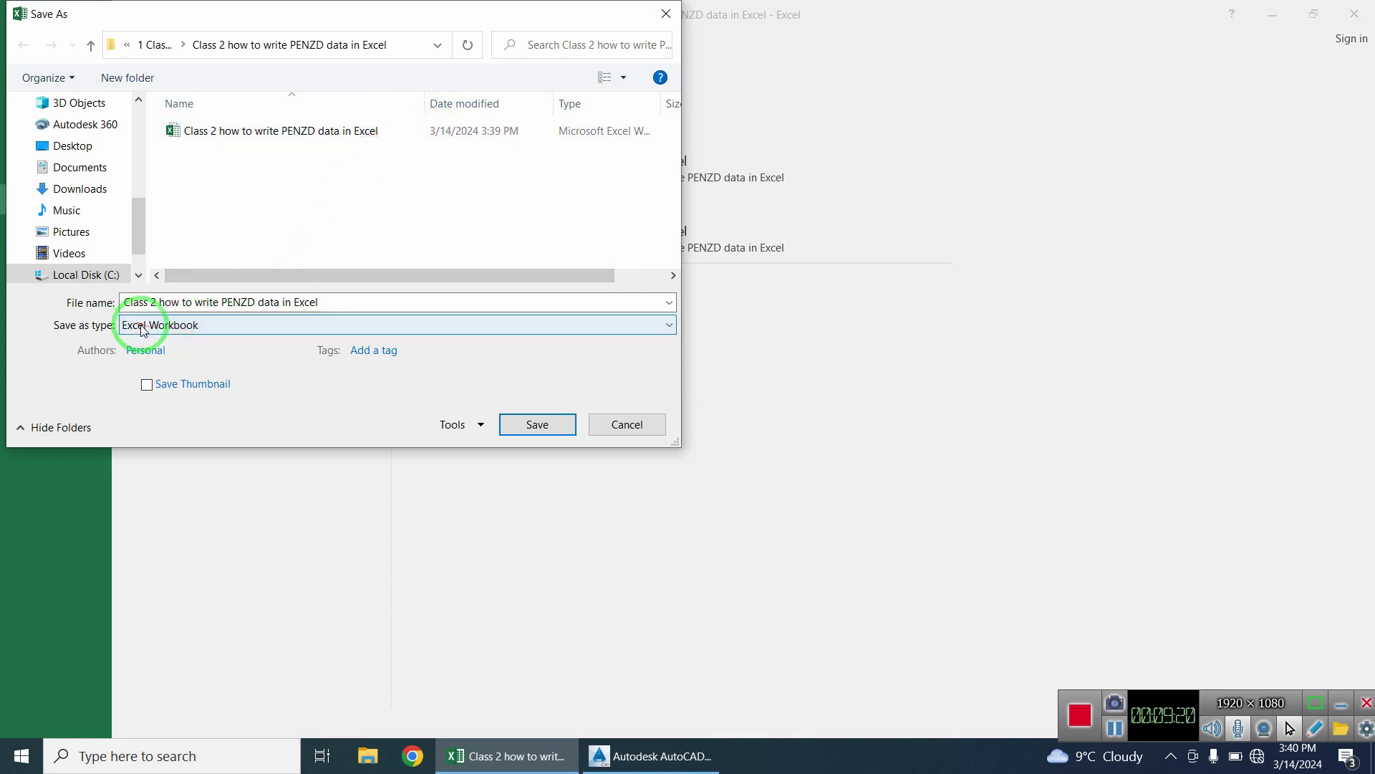
click(157, 350)
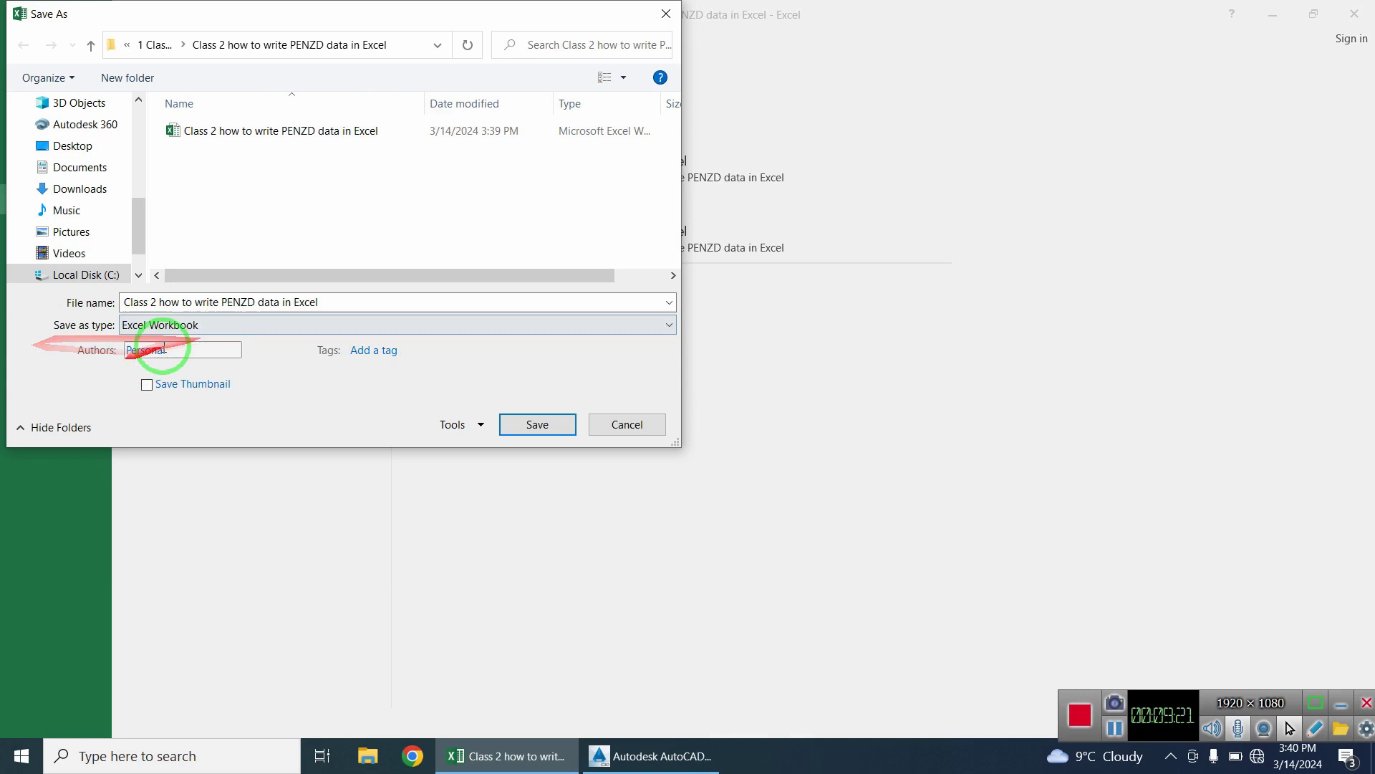
click(595, 424)
In Civil 3D, try the Points menu's point creation tools and manual point creation, then cancel.
click(711, 738)
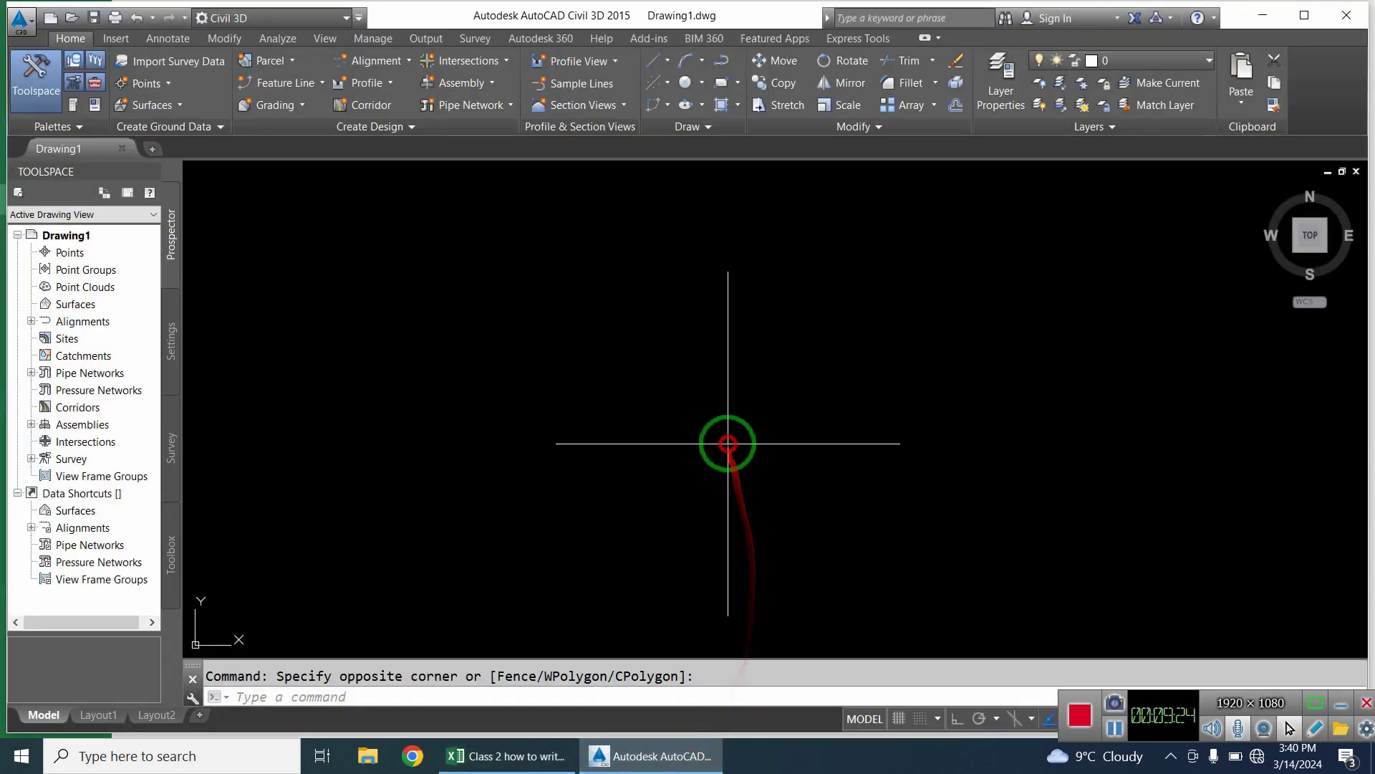
click(76, 255)
right_click(106, 253)
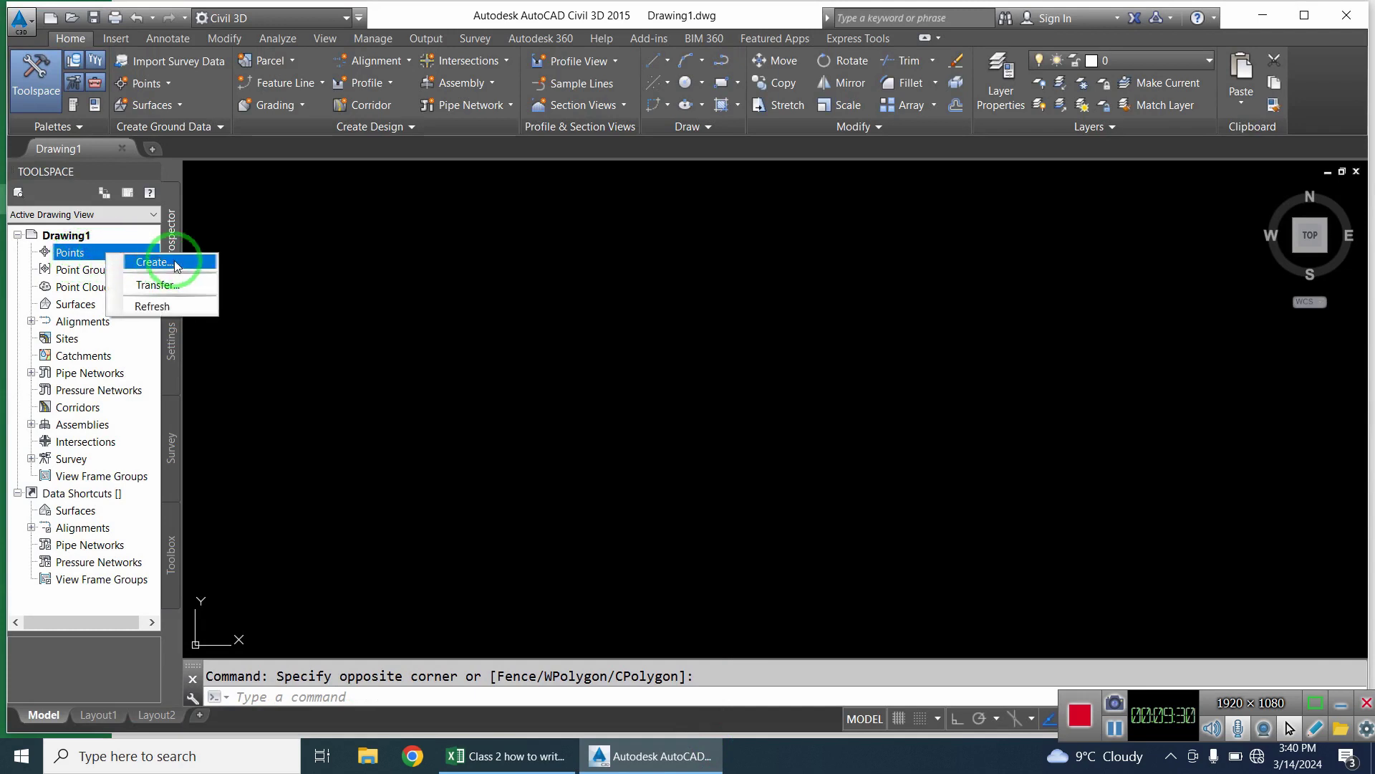
click(191, 169)
click(159, 85)
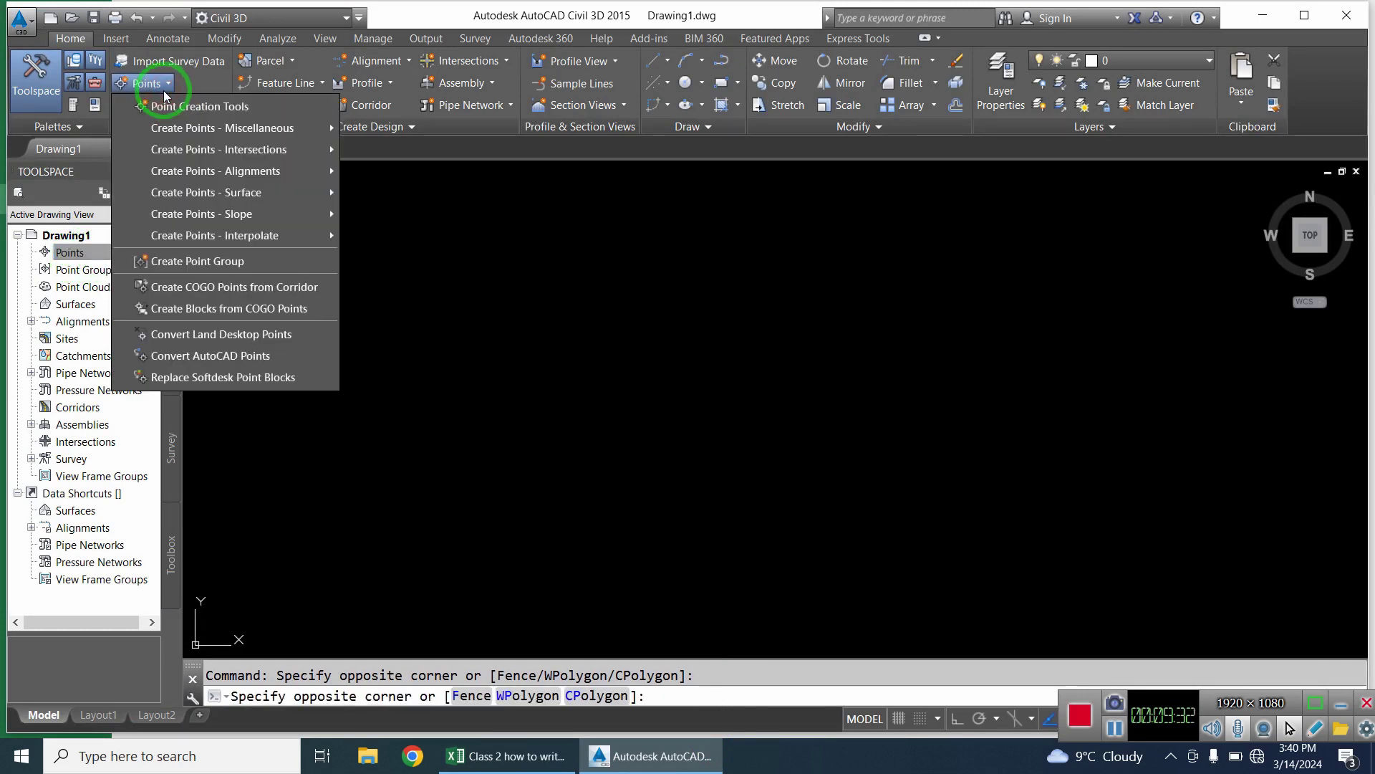
click(220, 114)
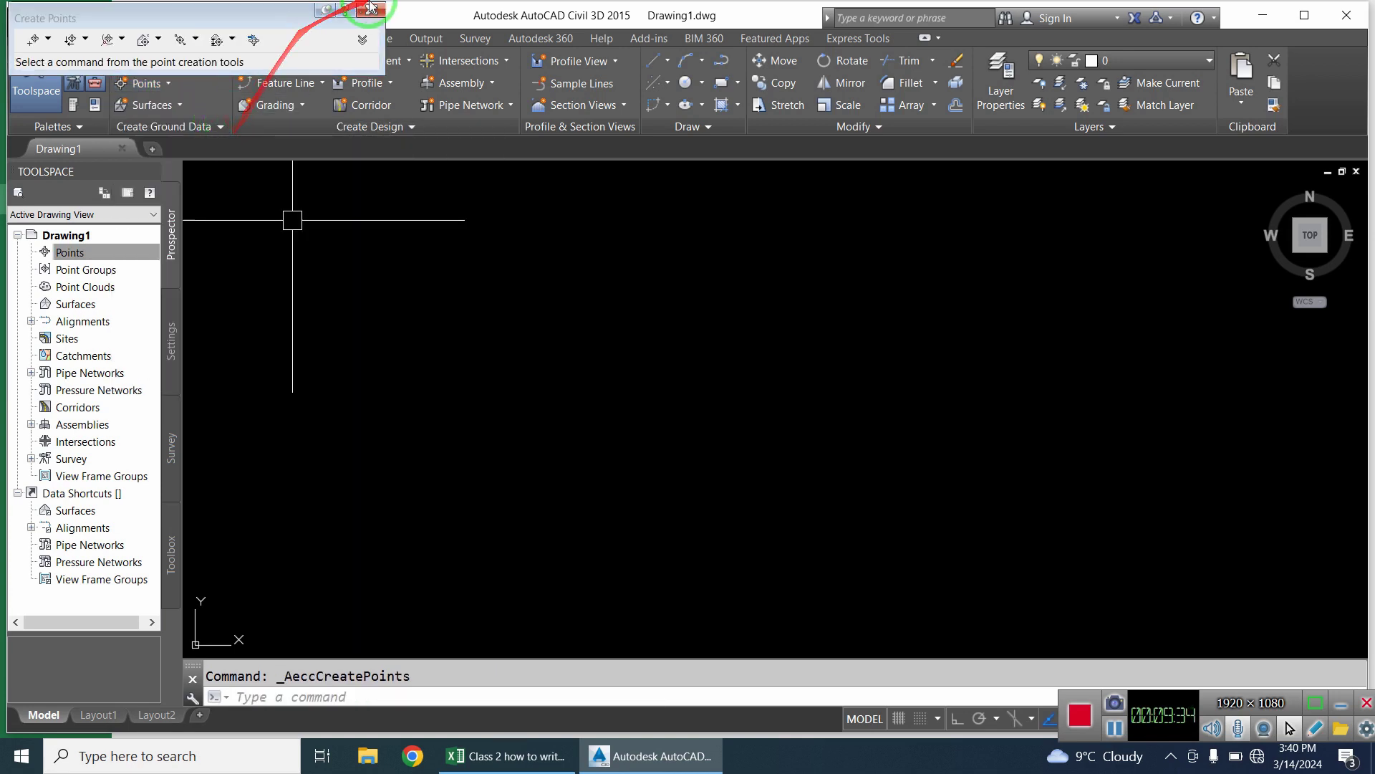
click(372, 11)
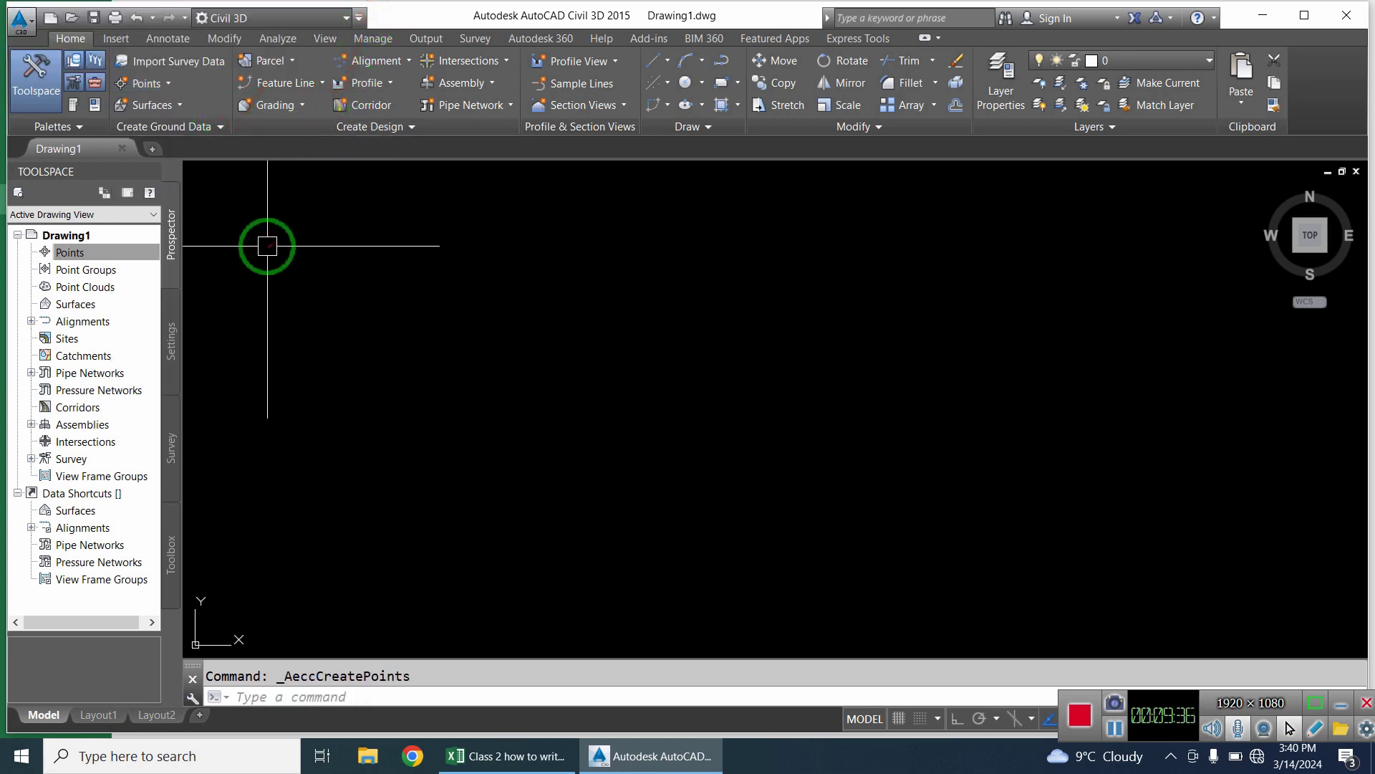
text(manu)
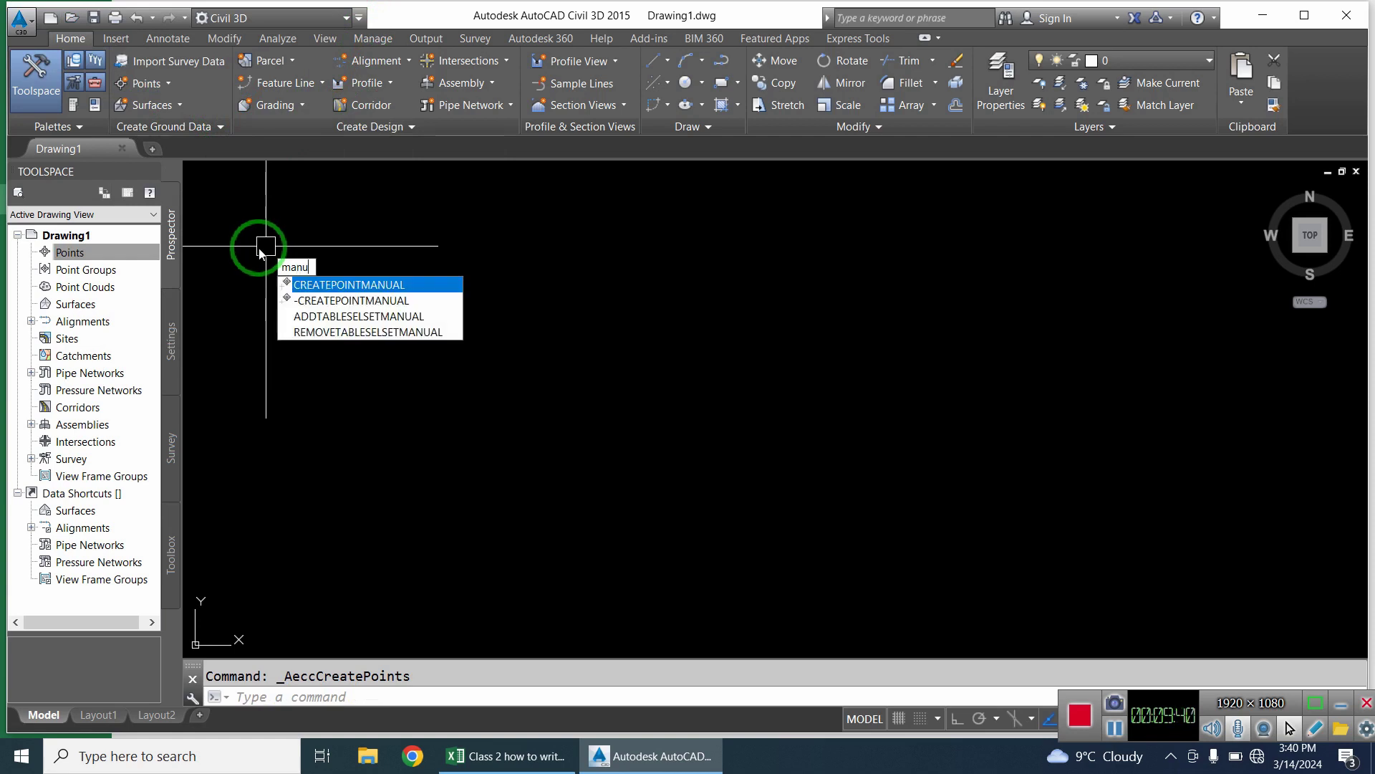
key(Return)
drag(283, 11, 601, 361)
click(689, 349)
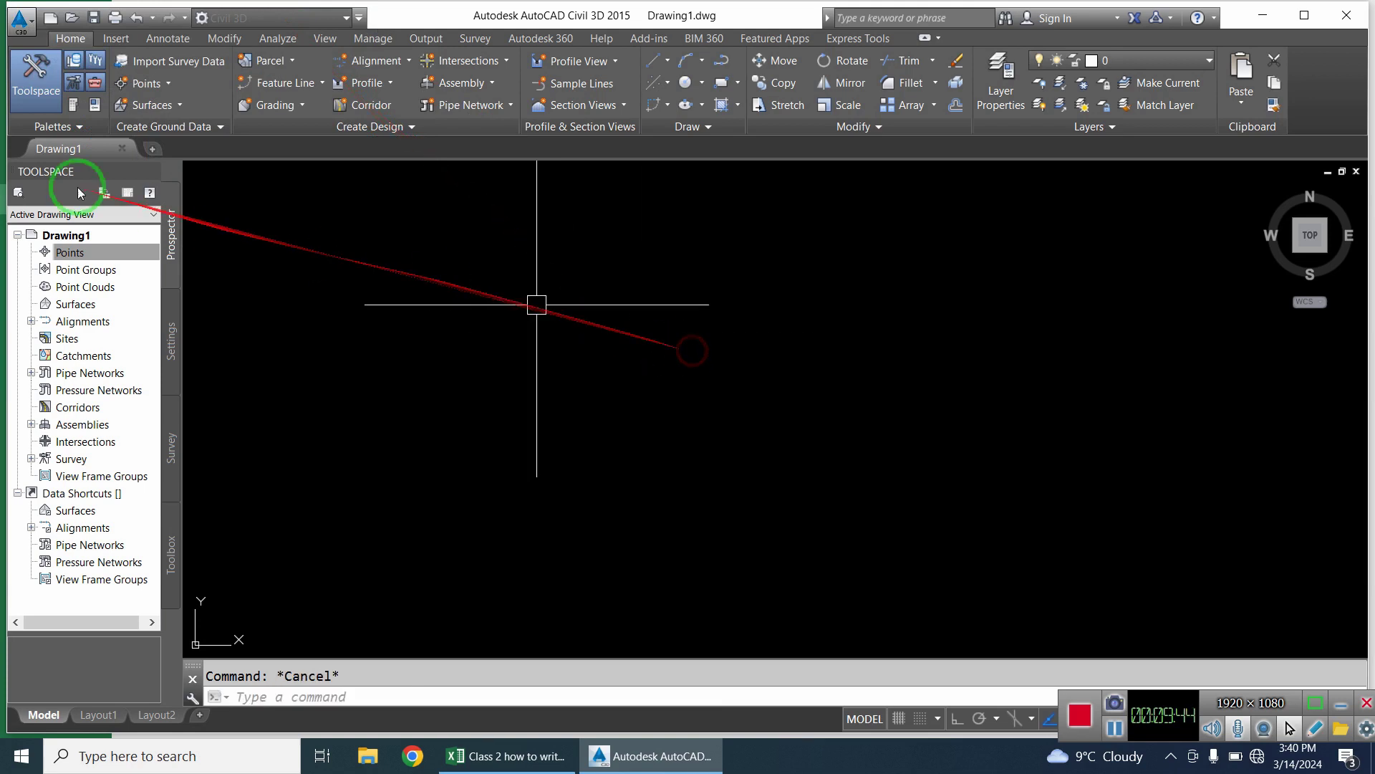
Reopen the Create Points toolbar from the Points menu and move it up and left.
right_click(114, 253)
click(167, 266)
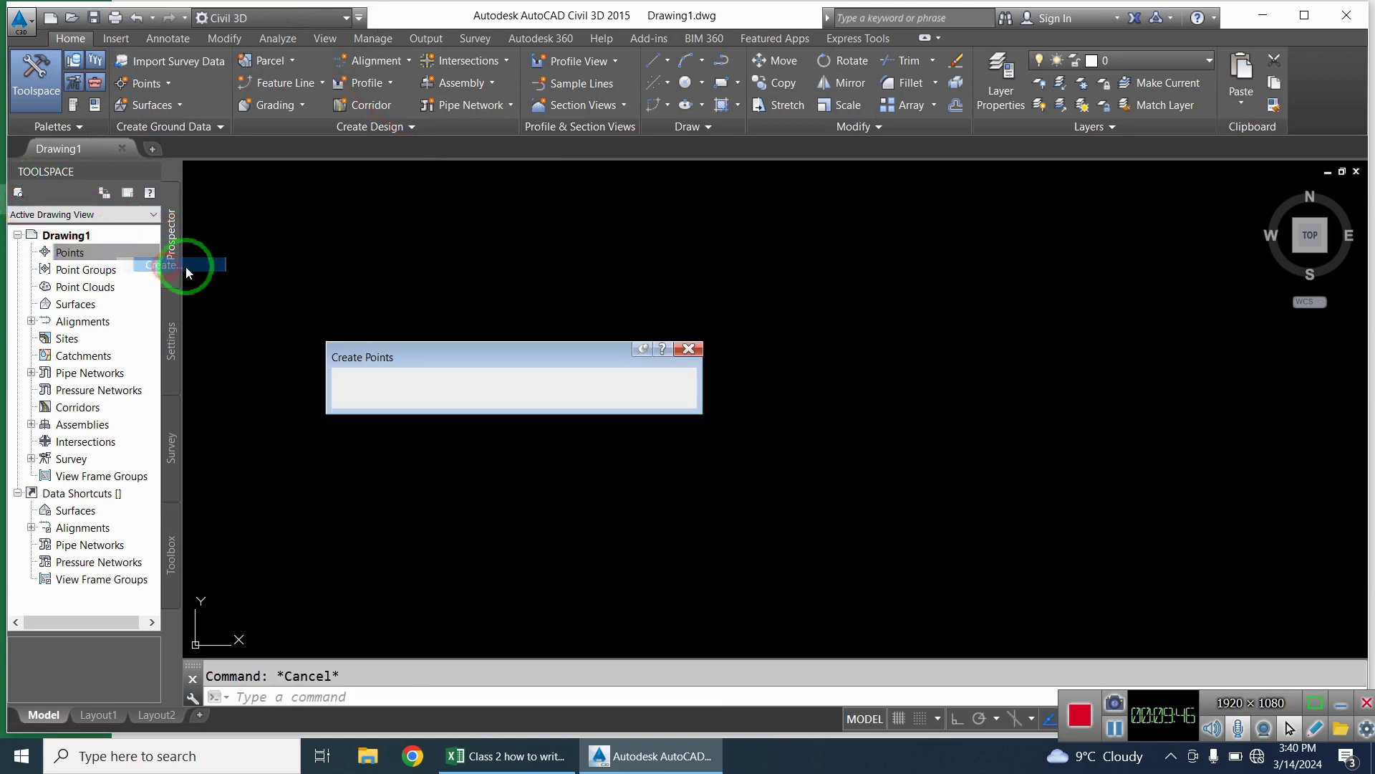
click(691, 349)
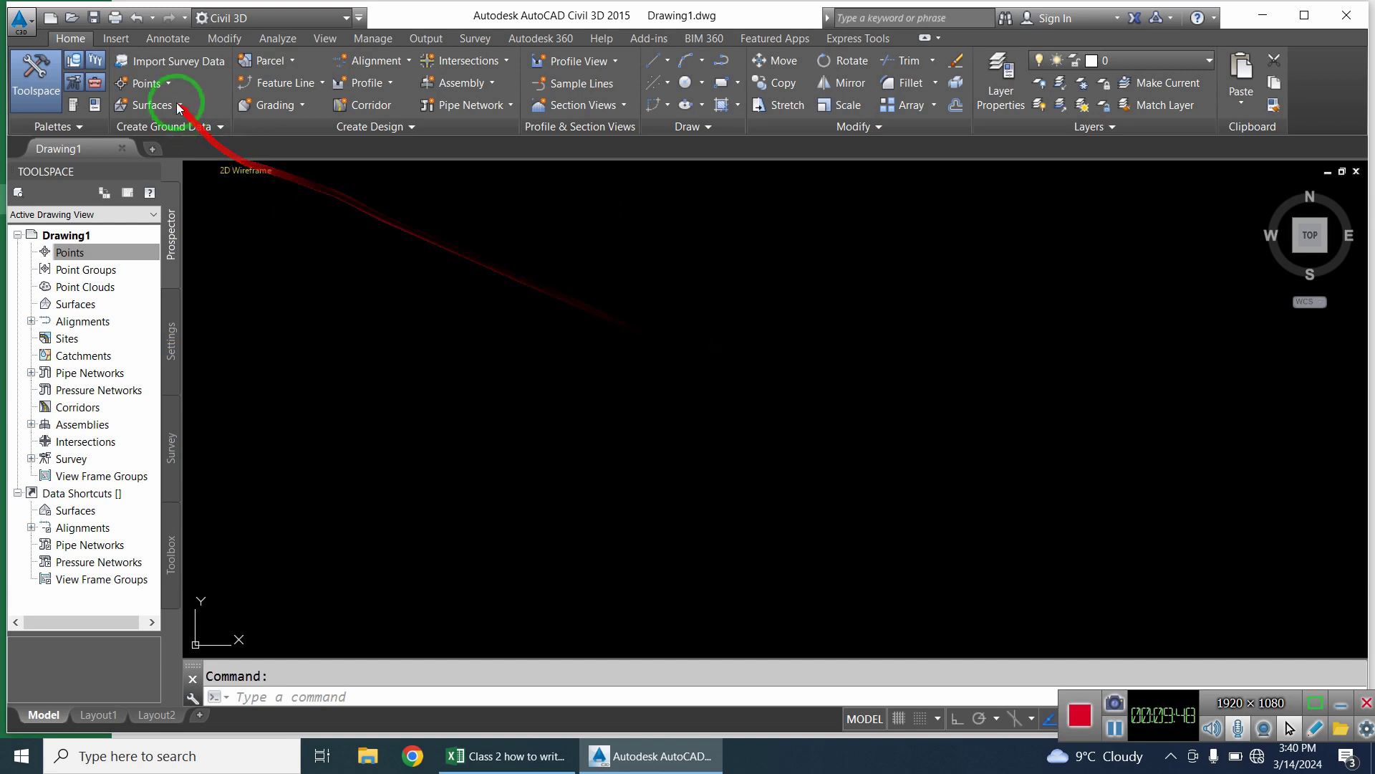
click(158, 85)
click(202, 104)
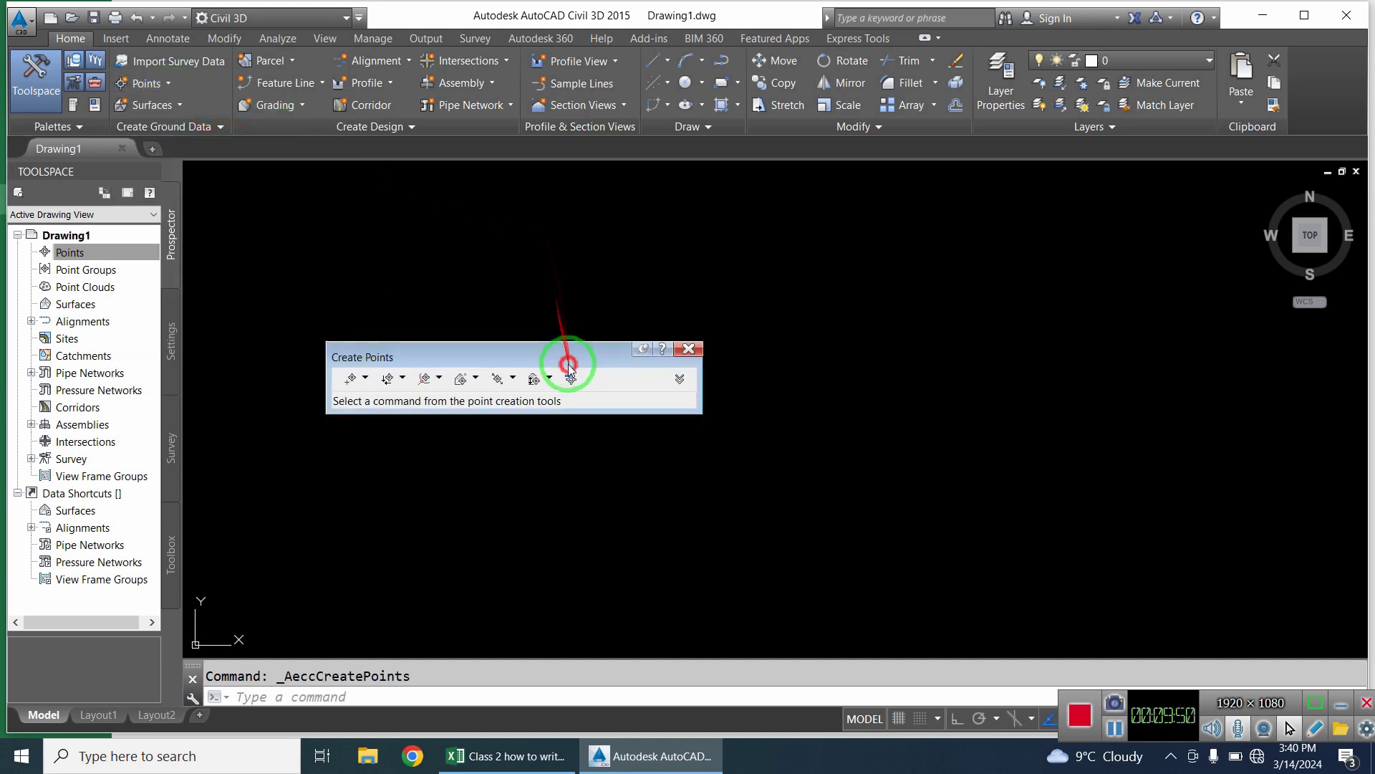
drag(562, 357, 507, 230)
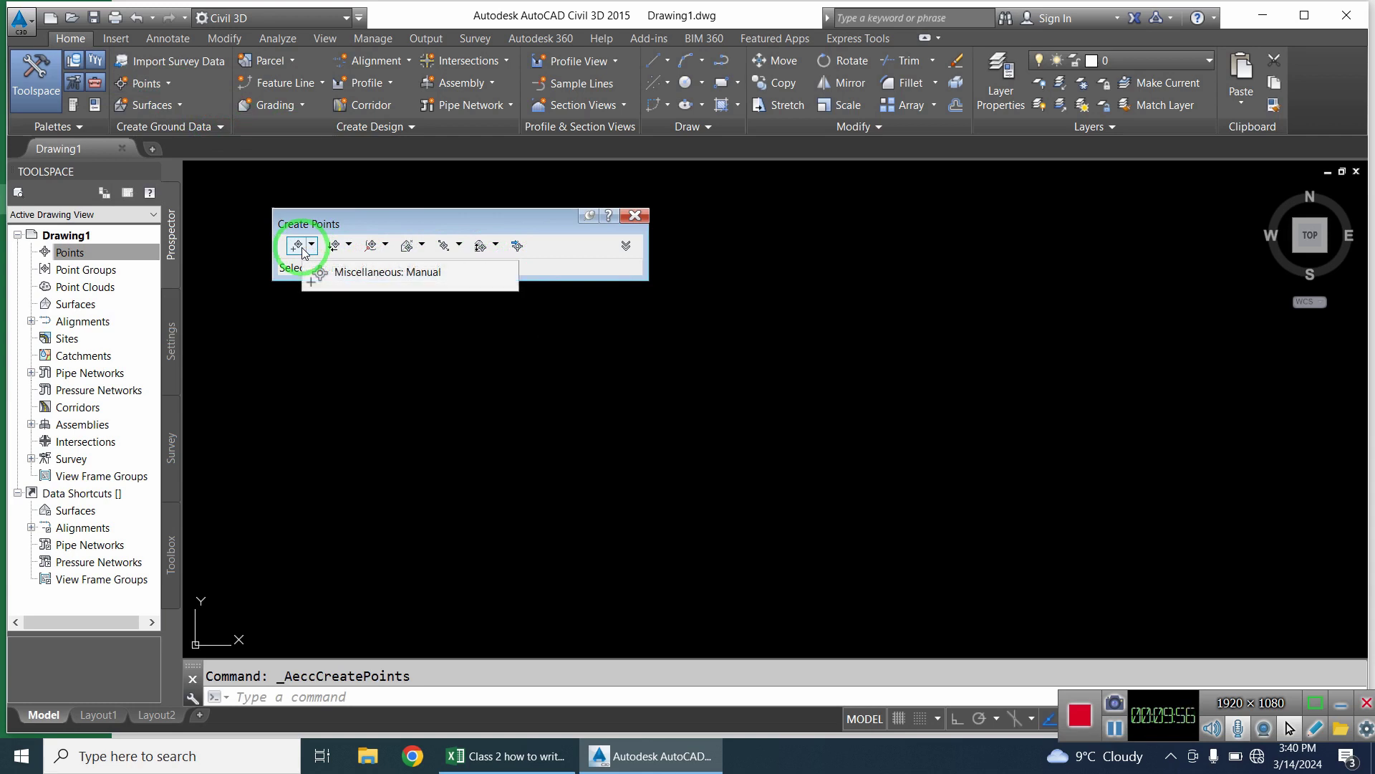
Open Import Points, enlarge the dialog, and choose the PENZD (comma delimited) format.
click(519, 246)
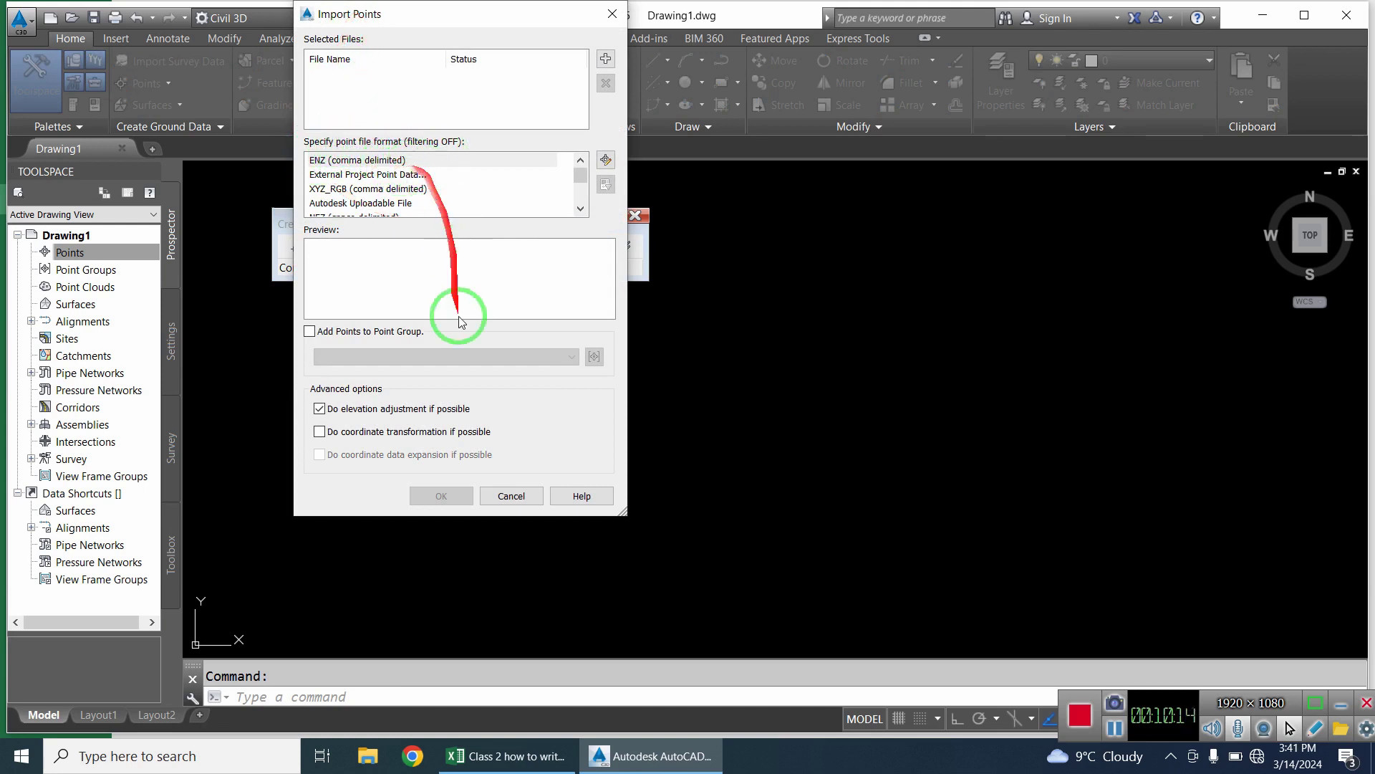
click(469, 752)
click(476, 751)
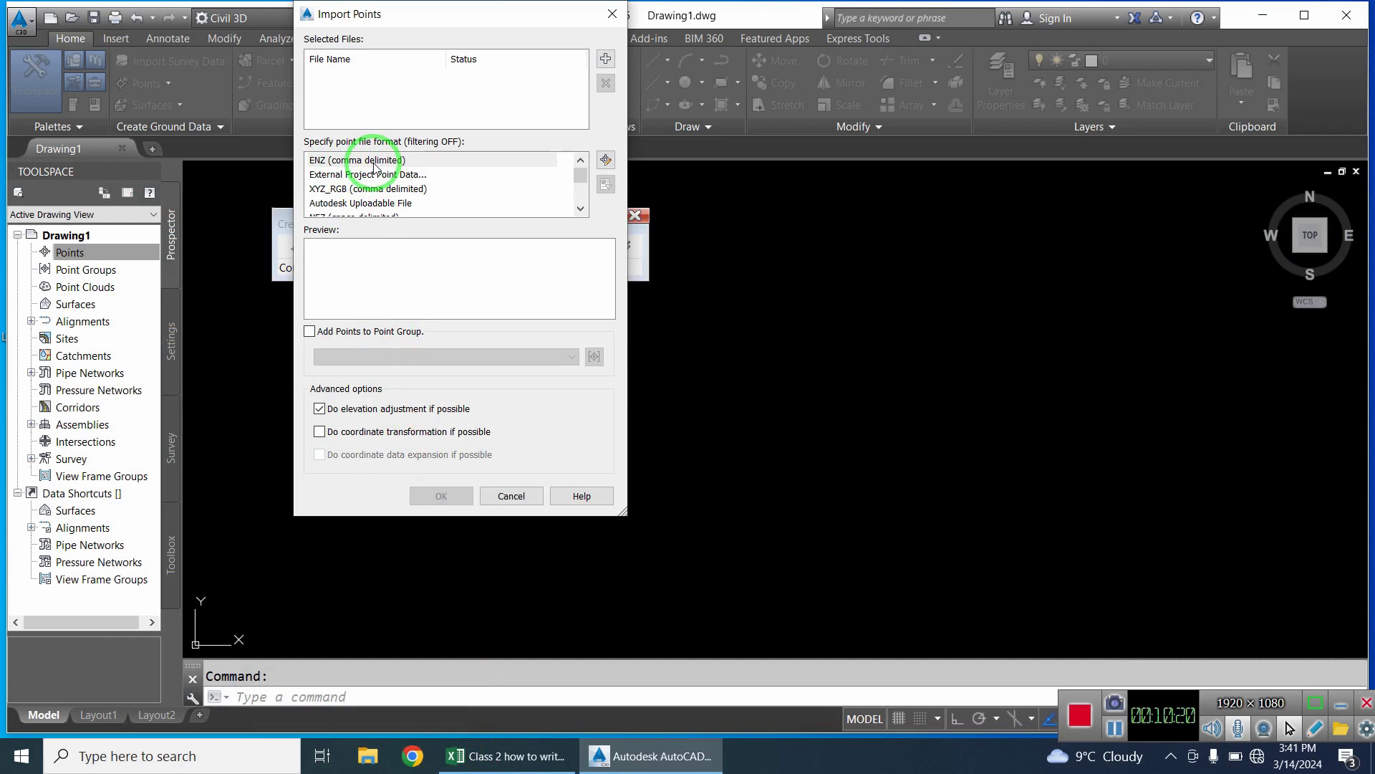
click(376, 175)
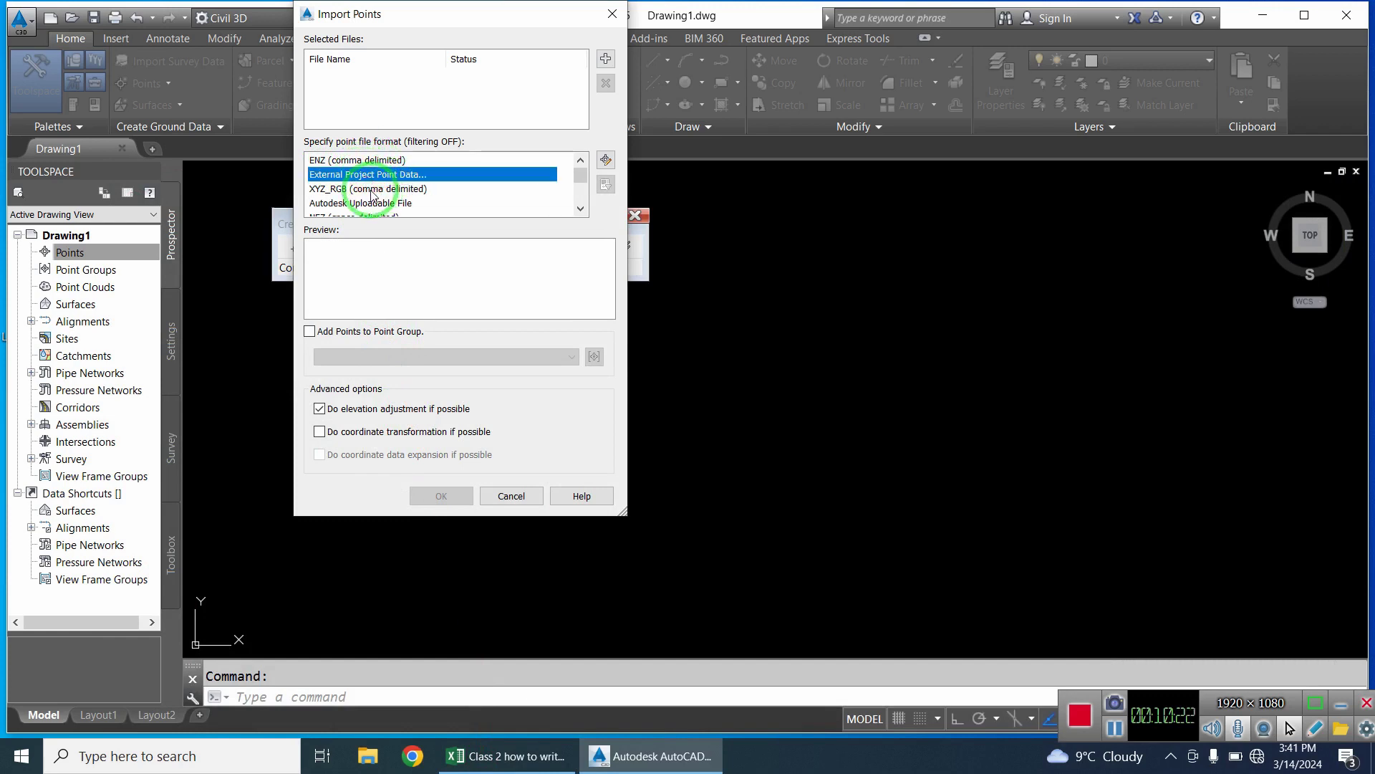
click(371, 190)
scroll(371, 189, down, 1)
click(368, 177)
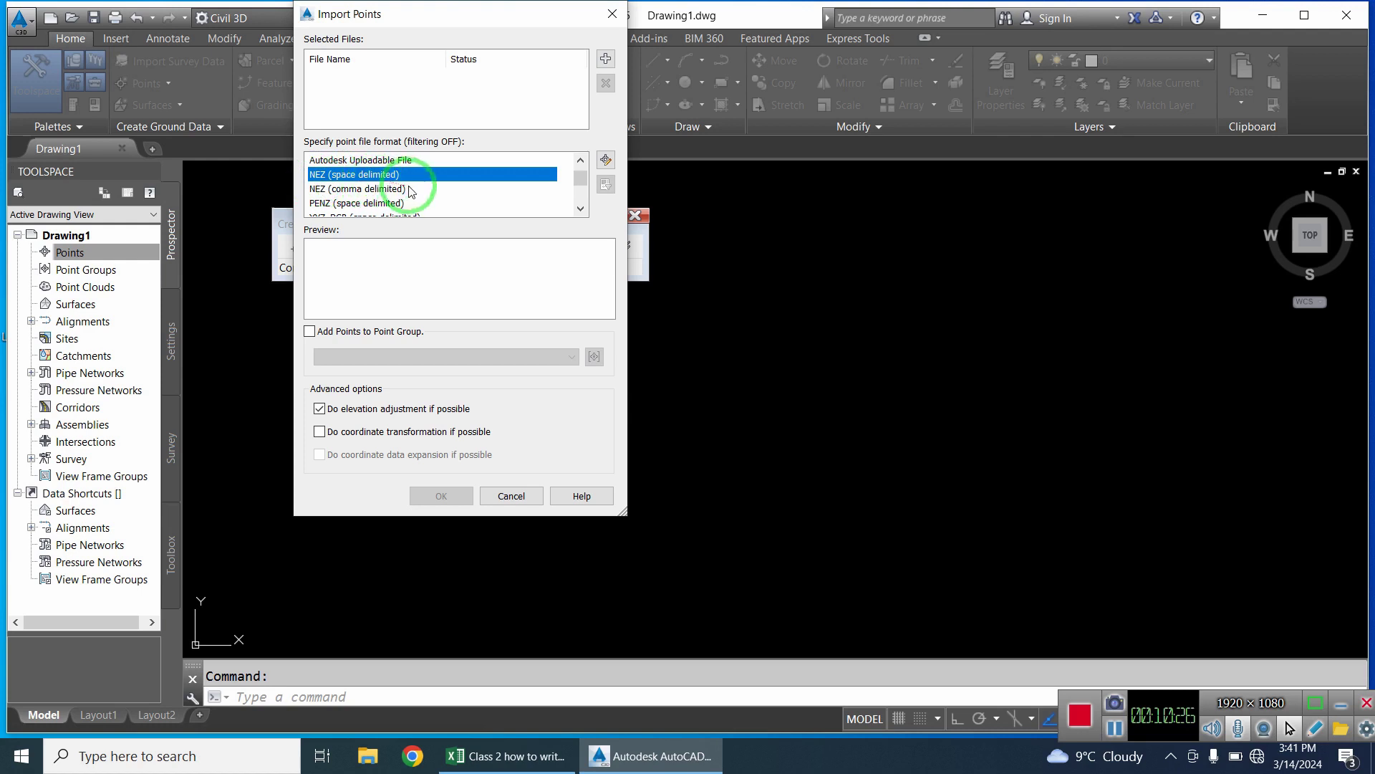
drag(624, 512, 772, 654)
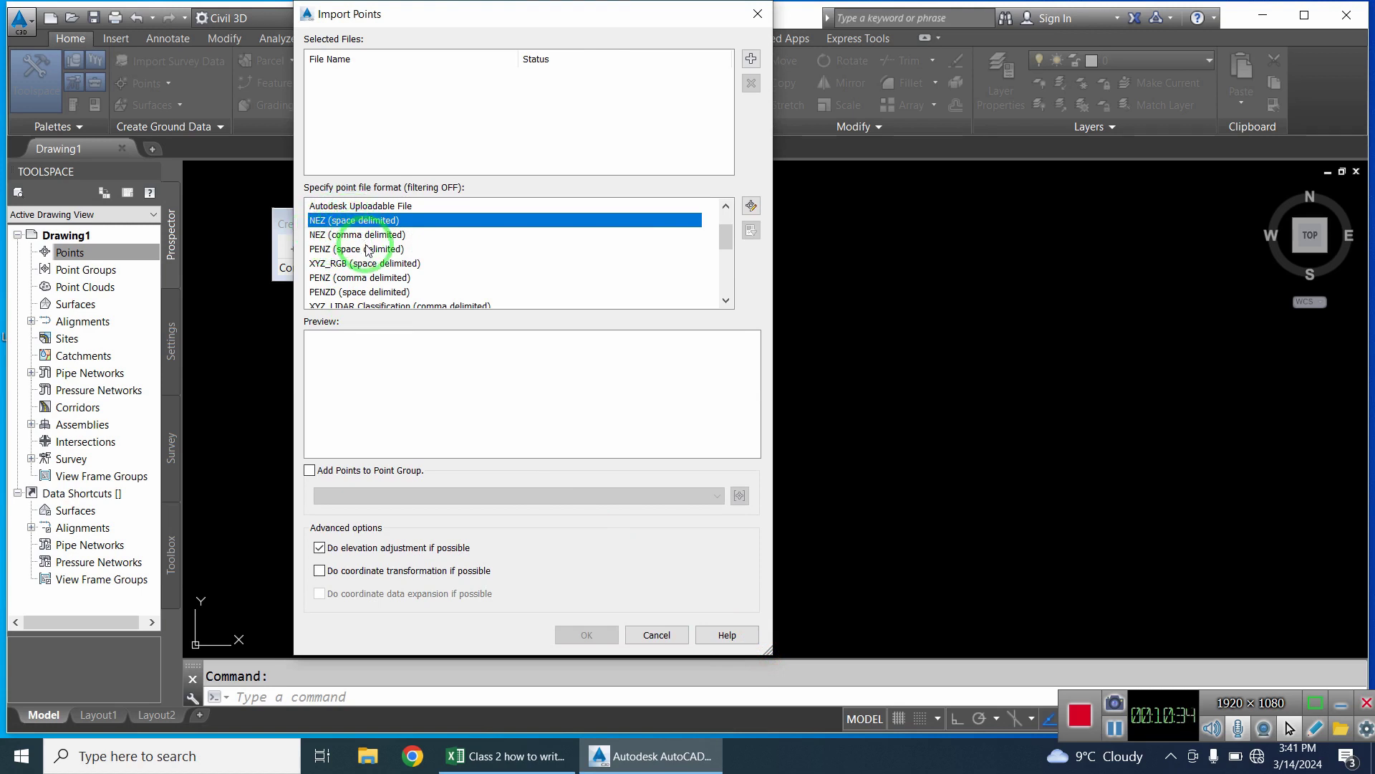
click(370, 290)
scroll(378, 288, down, 1)
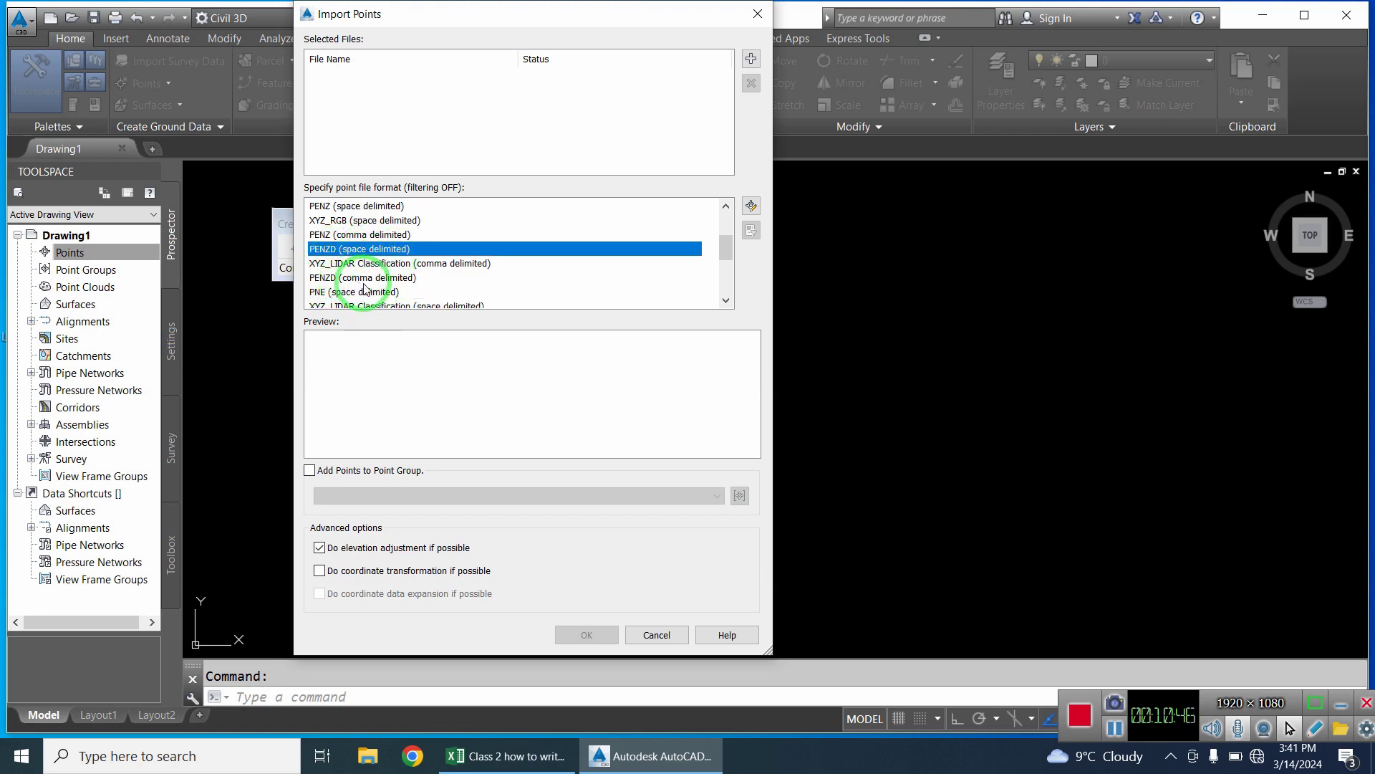
click(367, 278)
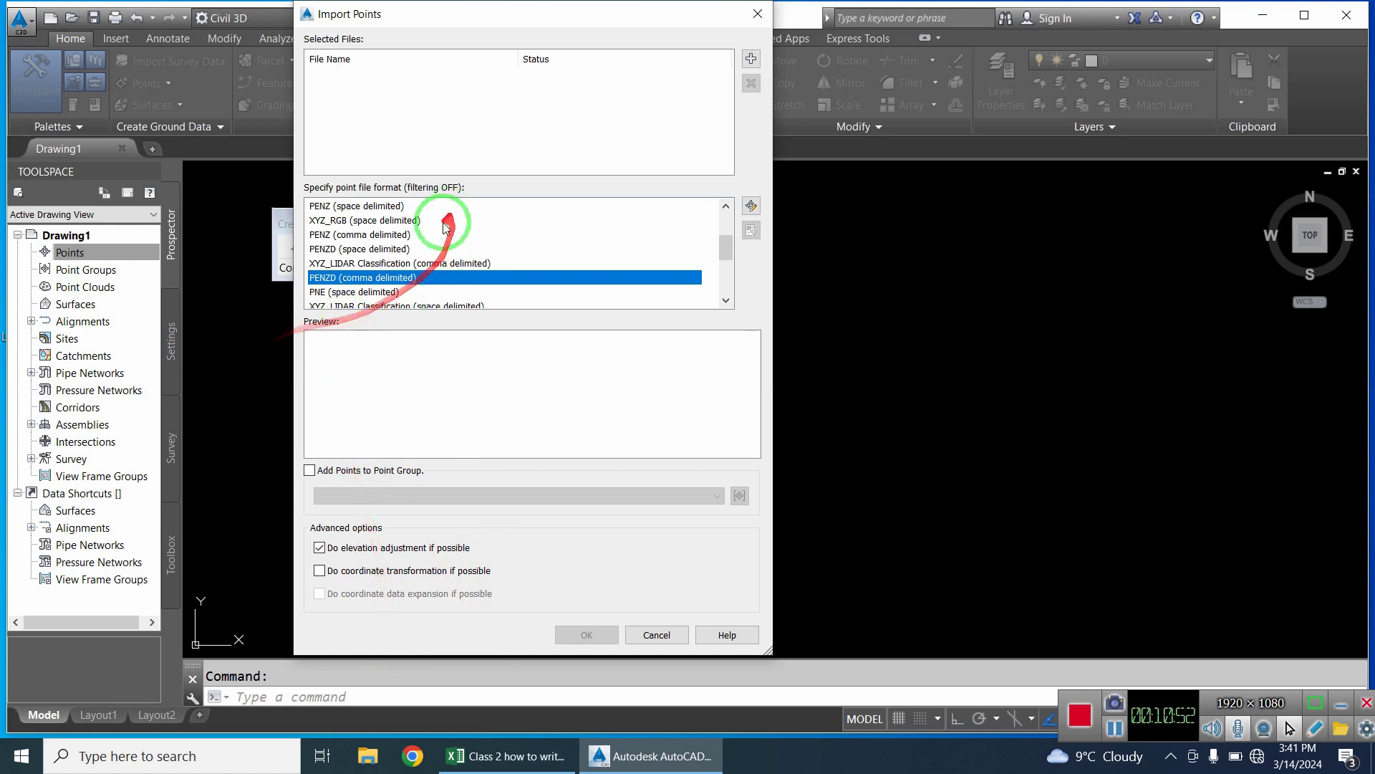
Return to the Excel PENZD sheet, select header rows 1–3, and open their context menu.
click(514, 756)
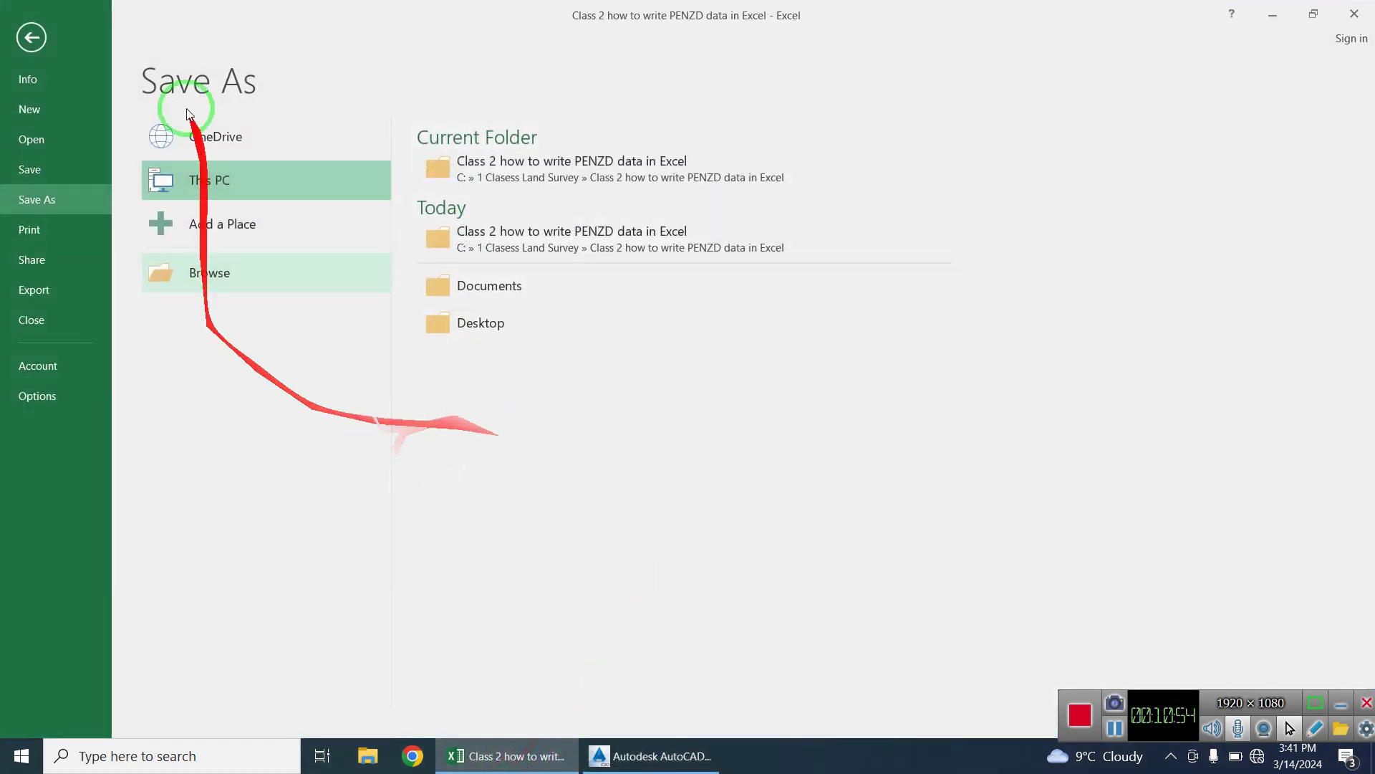
click(31, 37)
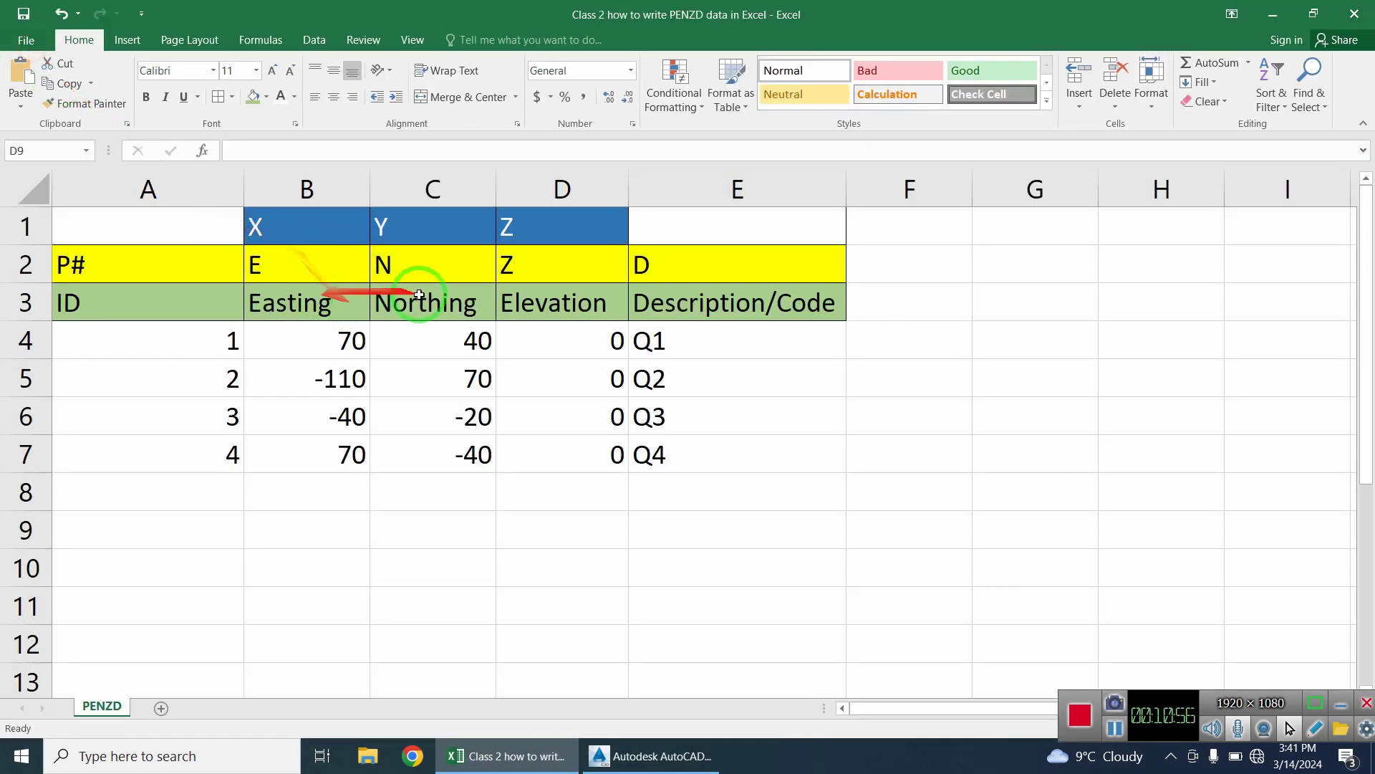
drag(184, 344, 700, 466)
right_click(705, 471)
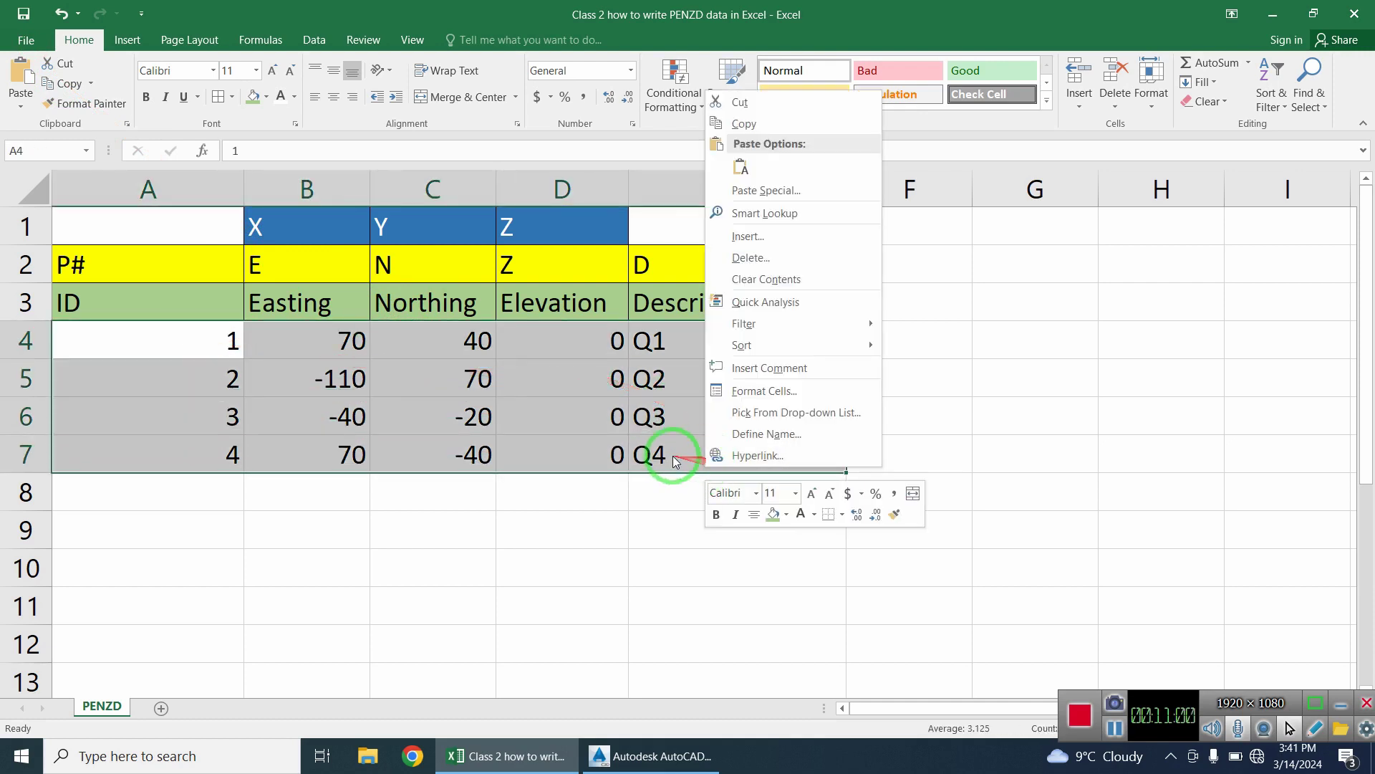
click(638, 429)
click(111, 216)
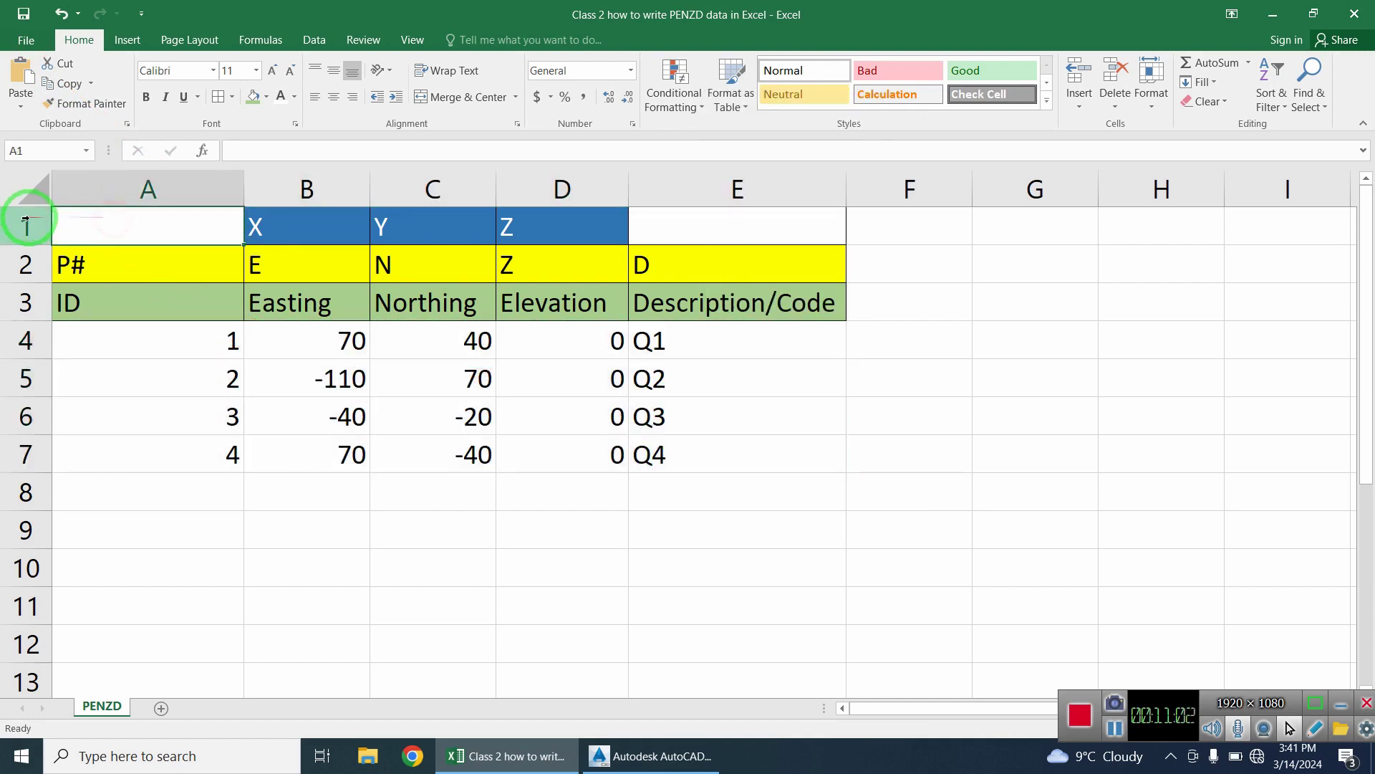
drag(25, 224, 24, 308)
right_click(24, 308)
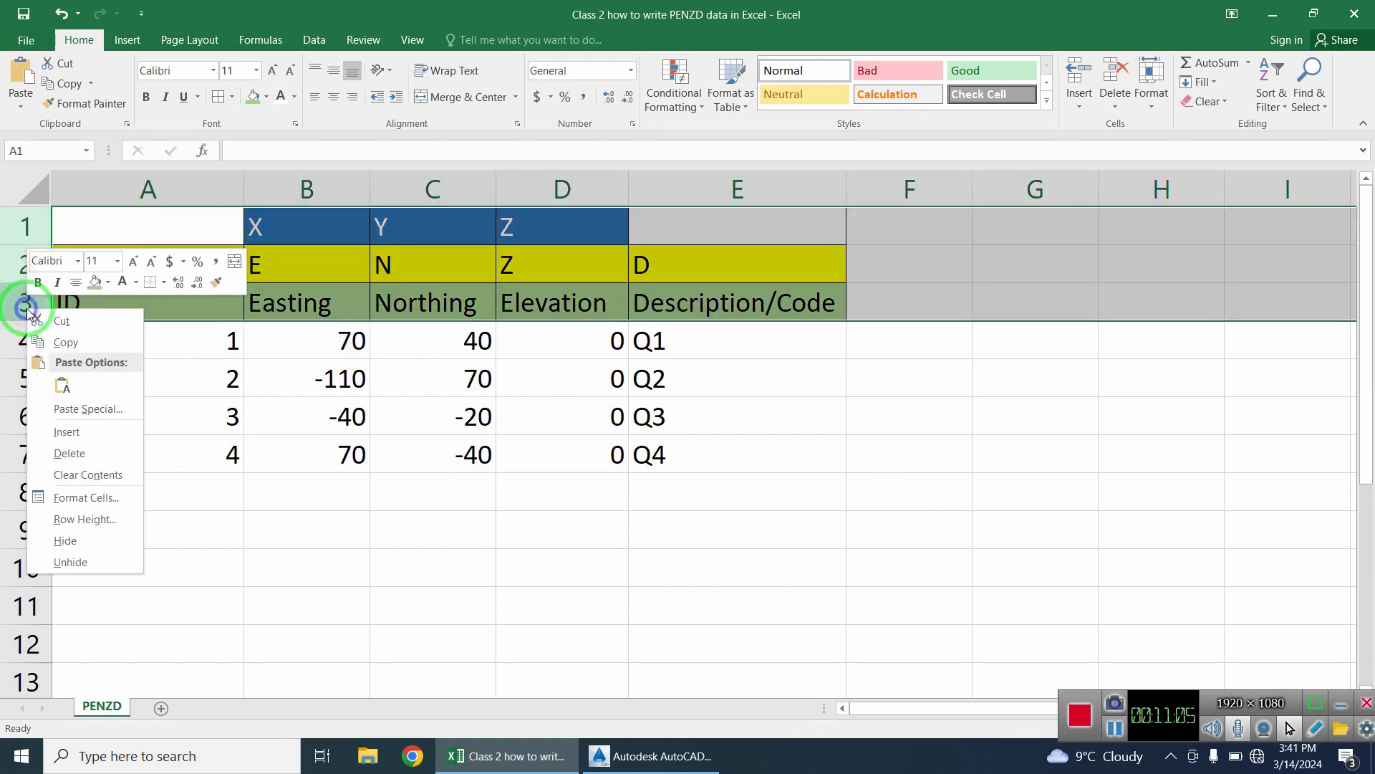
Delete the three header rows so the points start in row 1.
click(110, 452)
click(337, 402)
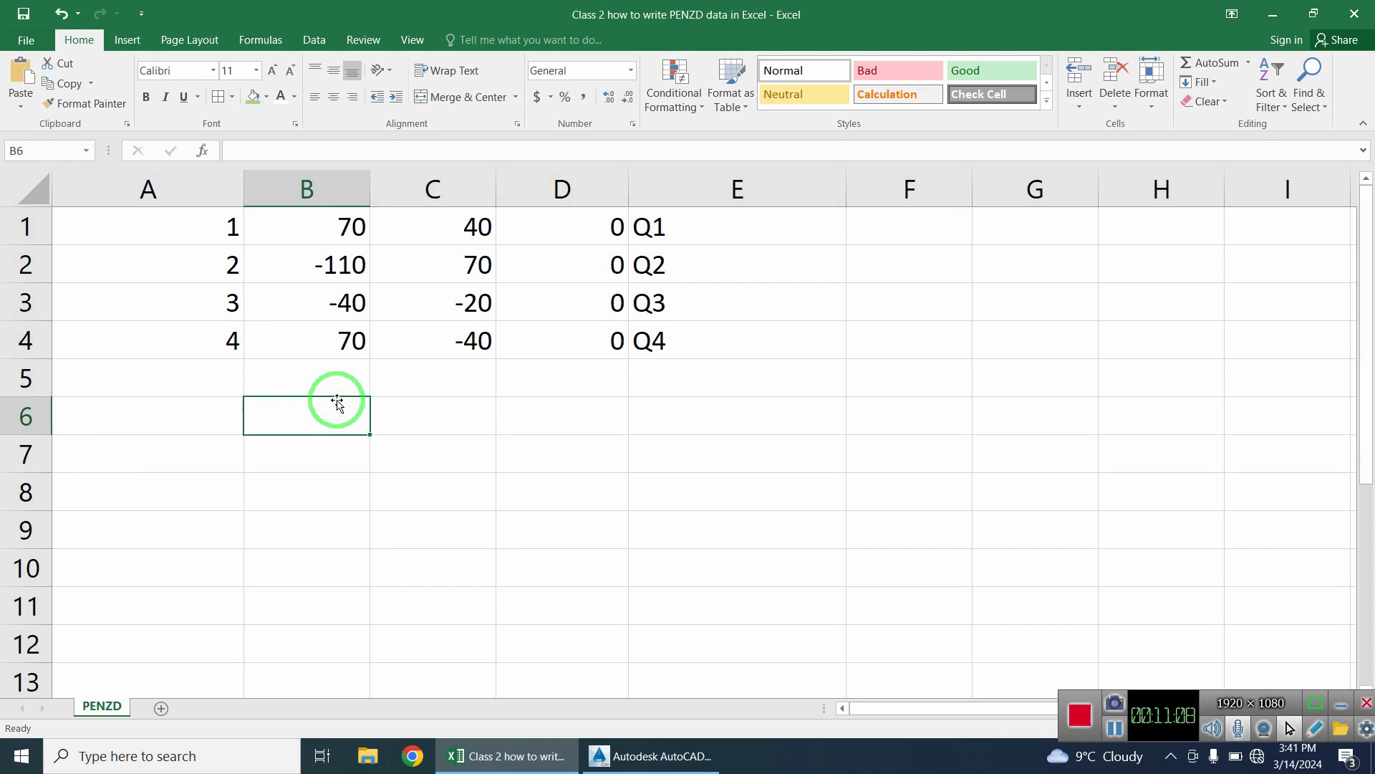
click(784, 293)
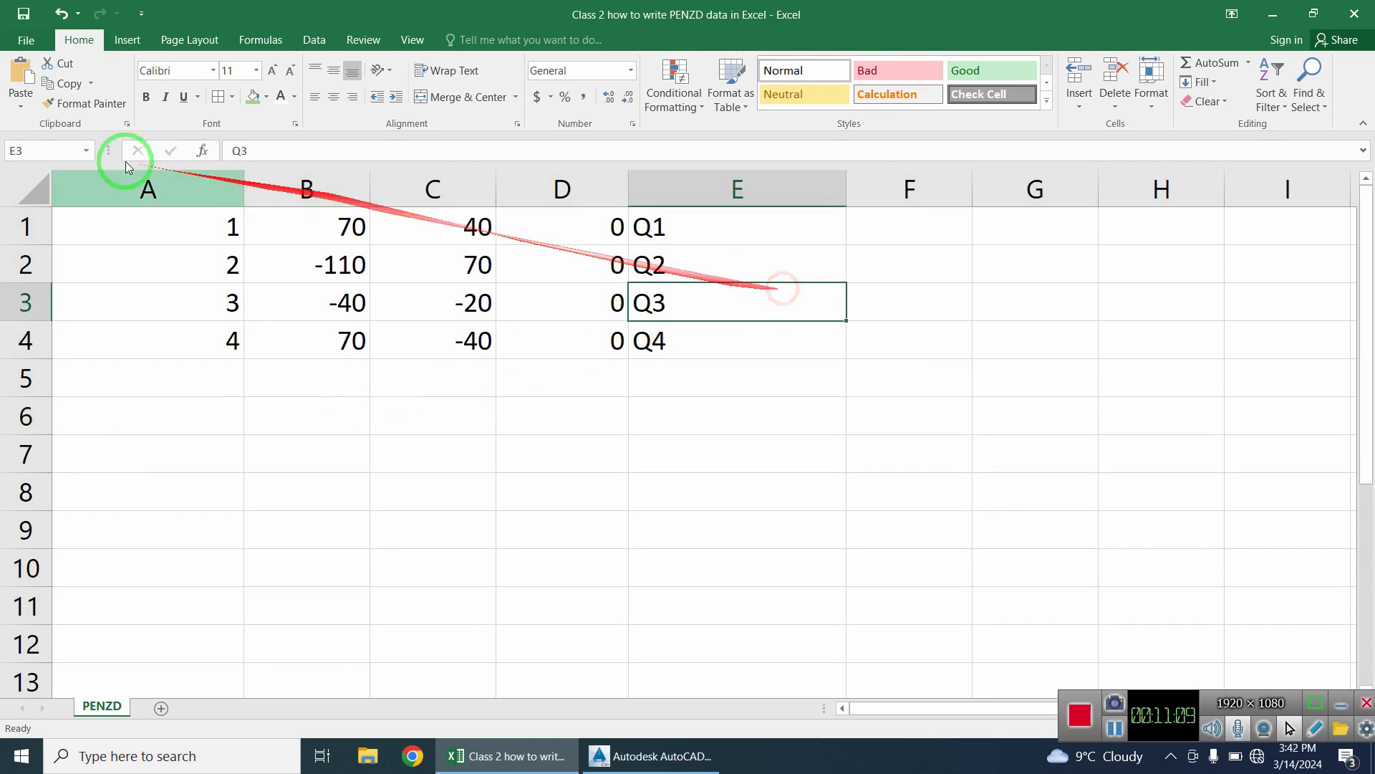
Save the sheet in the current folder as CSV (Comma delimited), keeping that format.
click(25, 44)
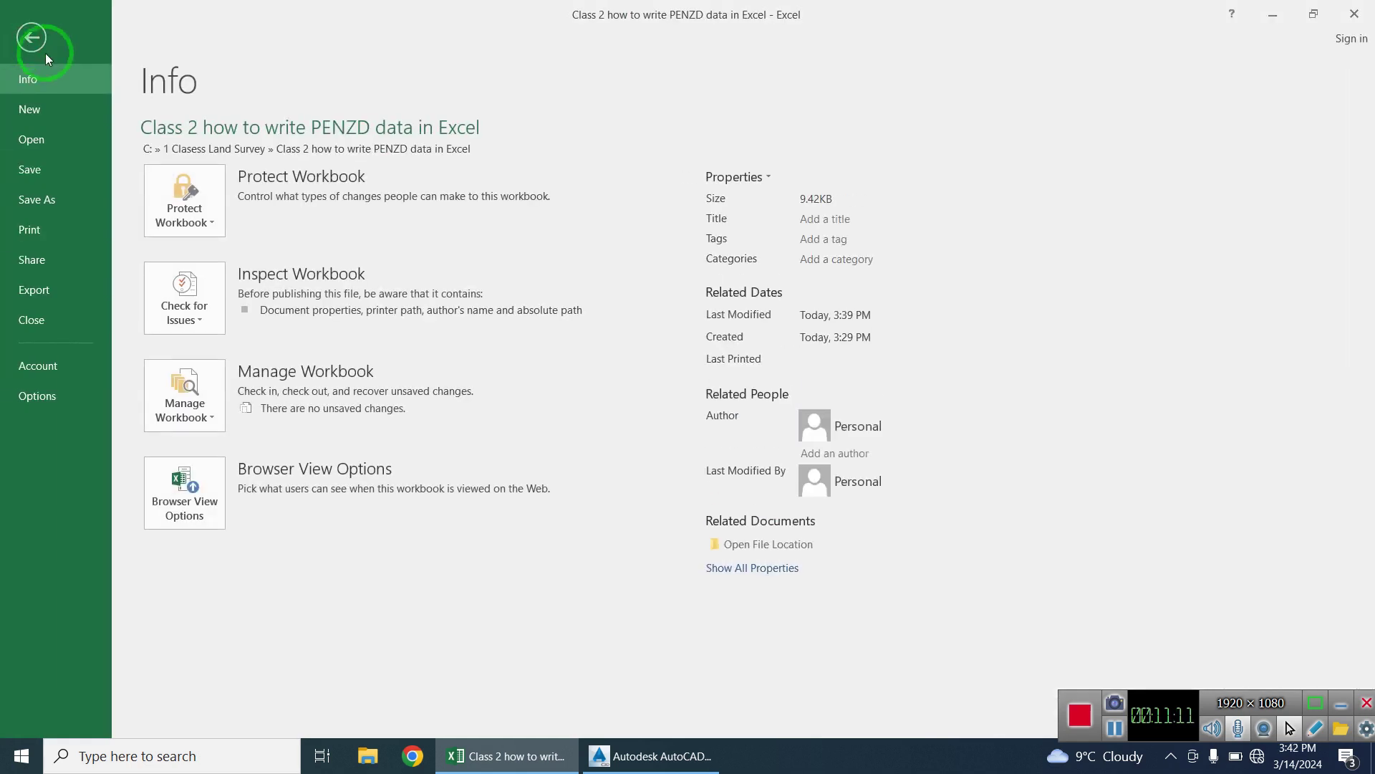
click(80, 205)
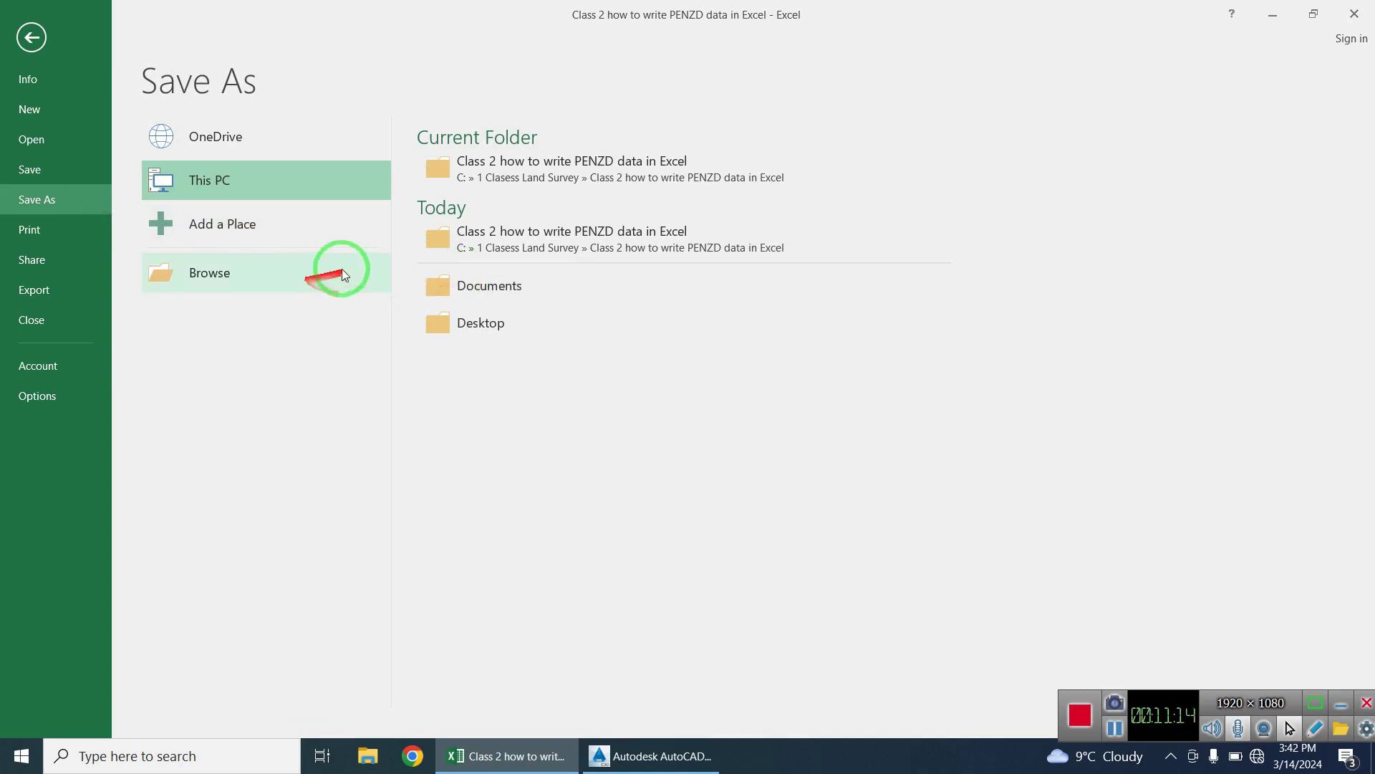
click(576, 175)
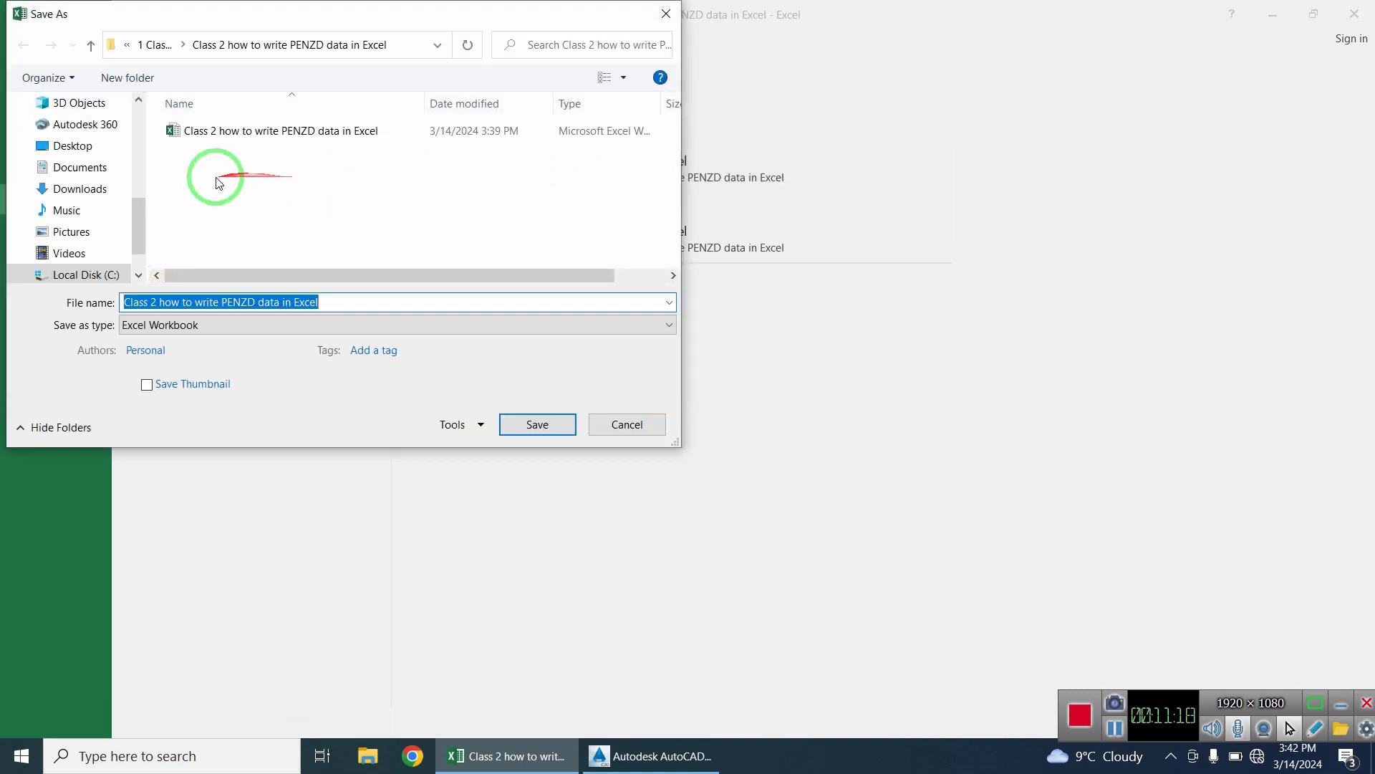
click(159, 325)
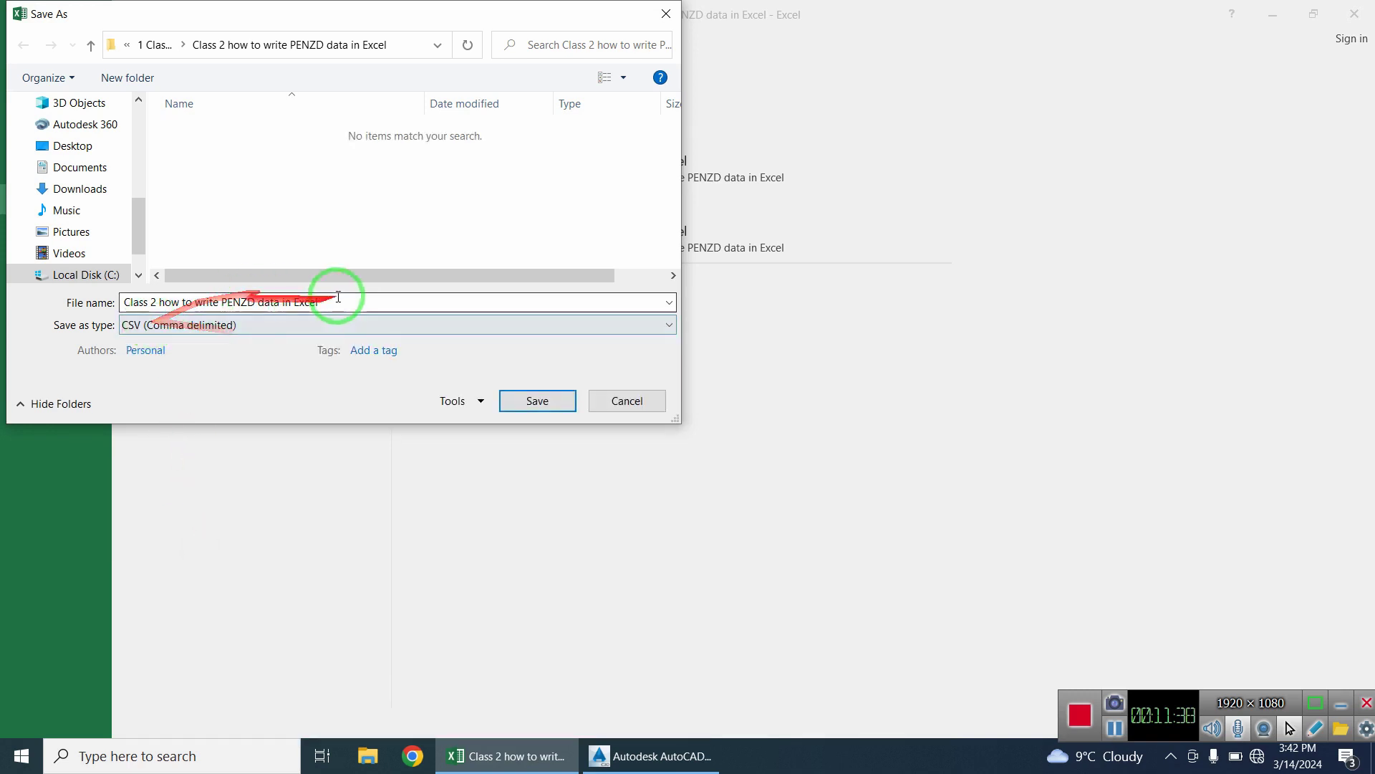
click(511, 403)
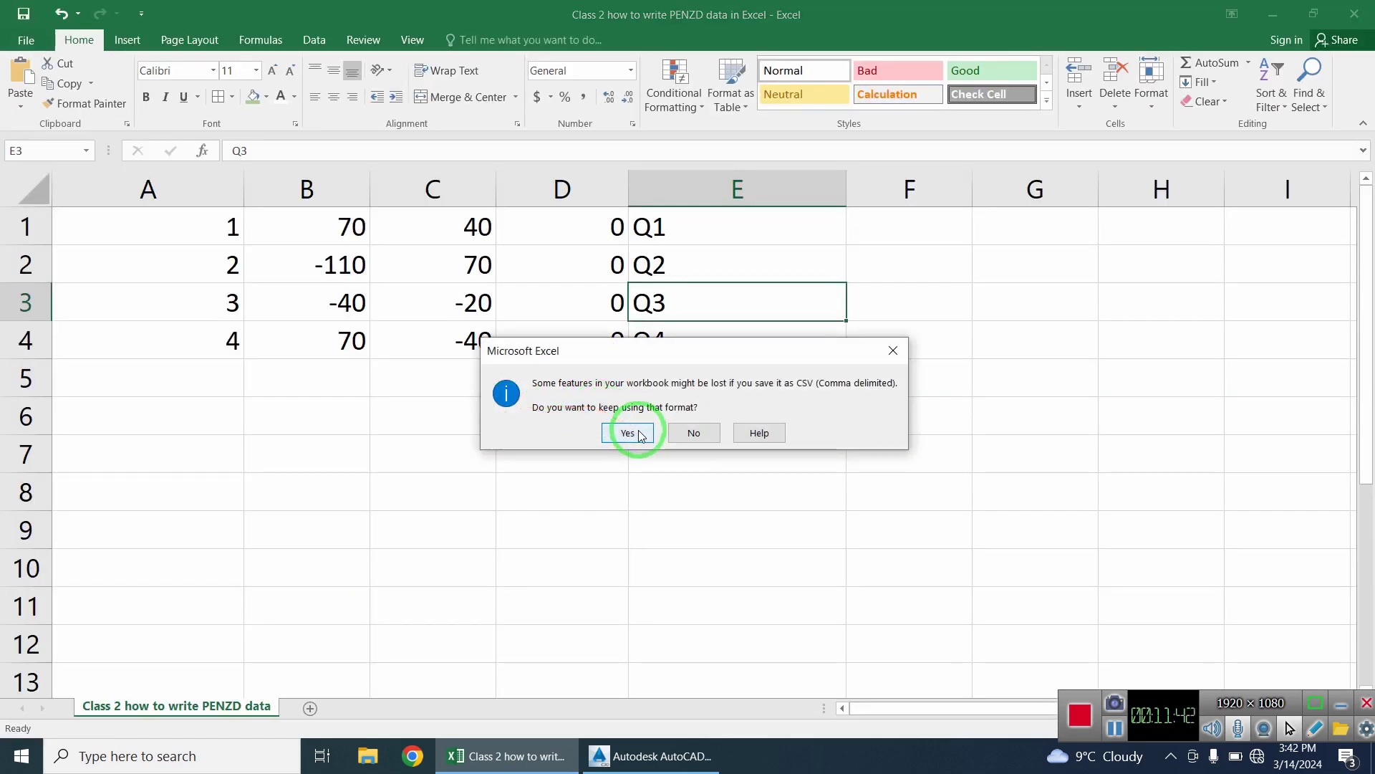
click(637, 432)
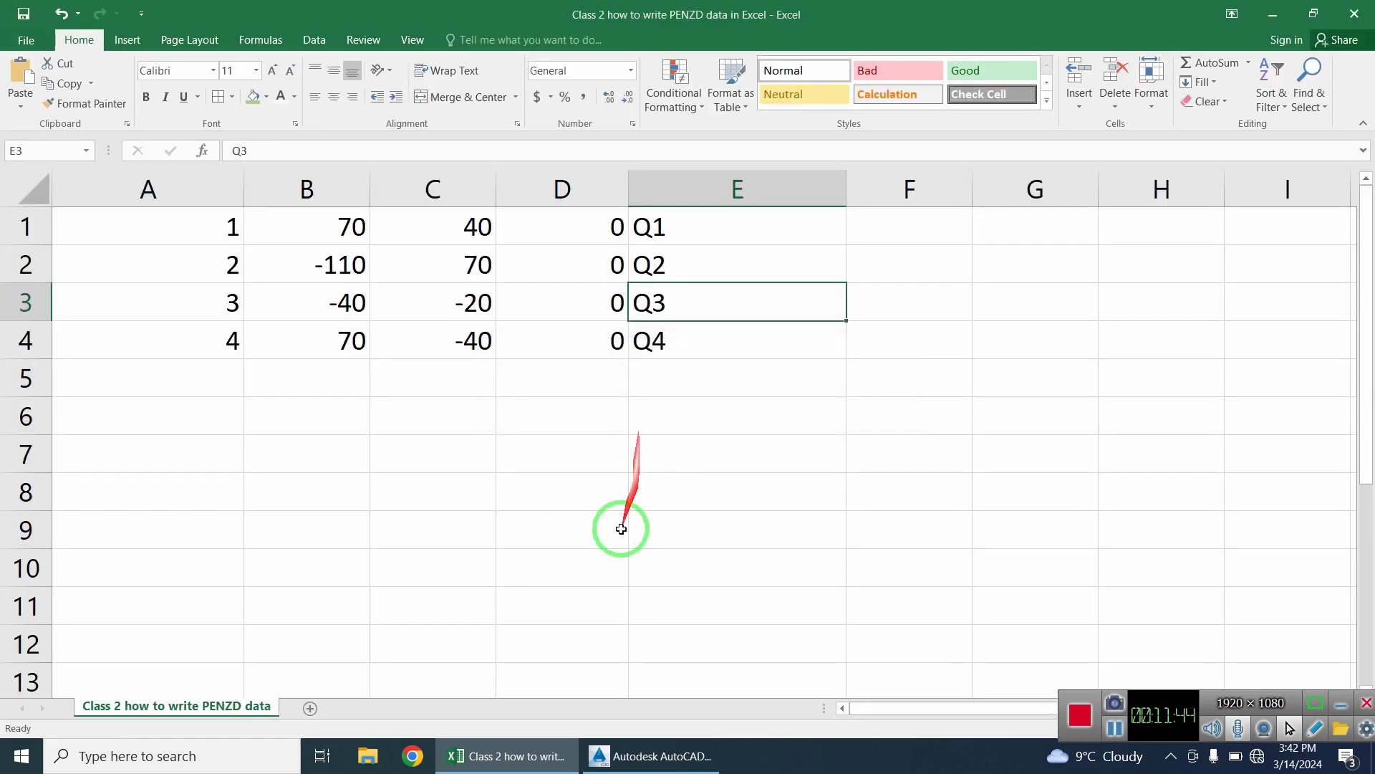
click(1020, 389)
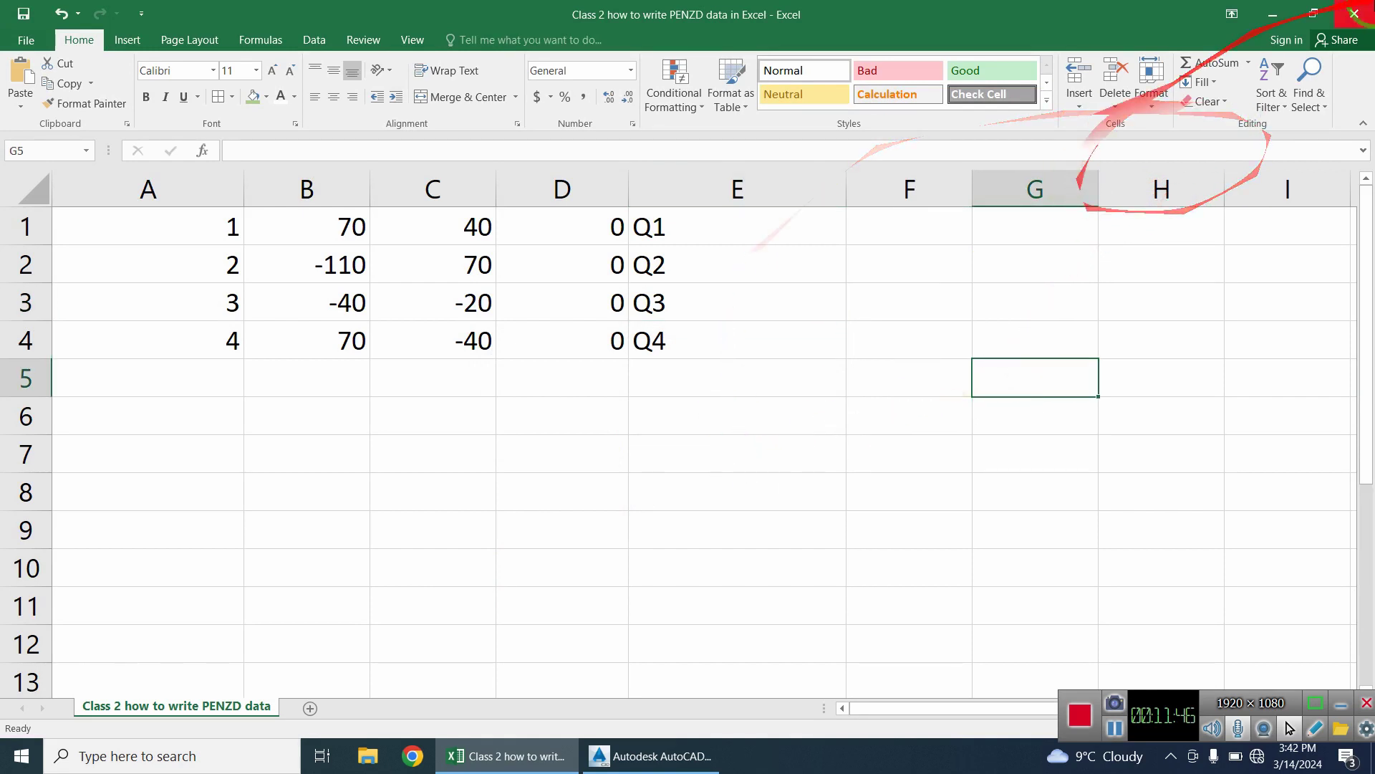
In Civil 3D's Import Points, browse to the 'Class 2 how to write PENZD data in Excel' folder, pinning '1 Clasess Land Survey' to quick access.
click(649, 756)
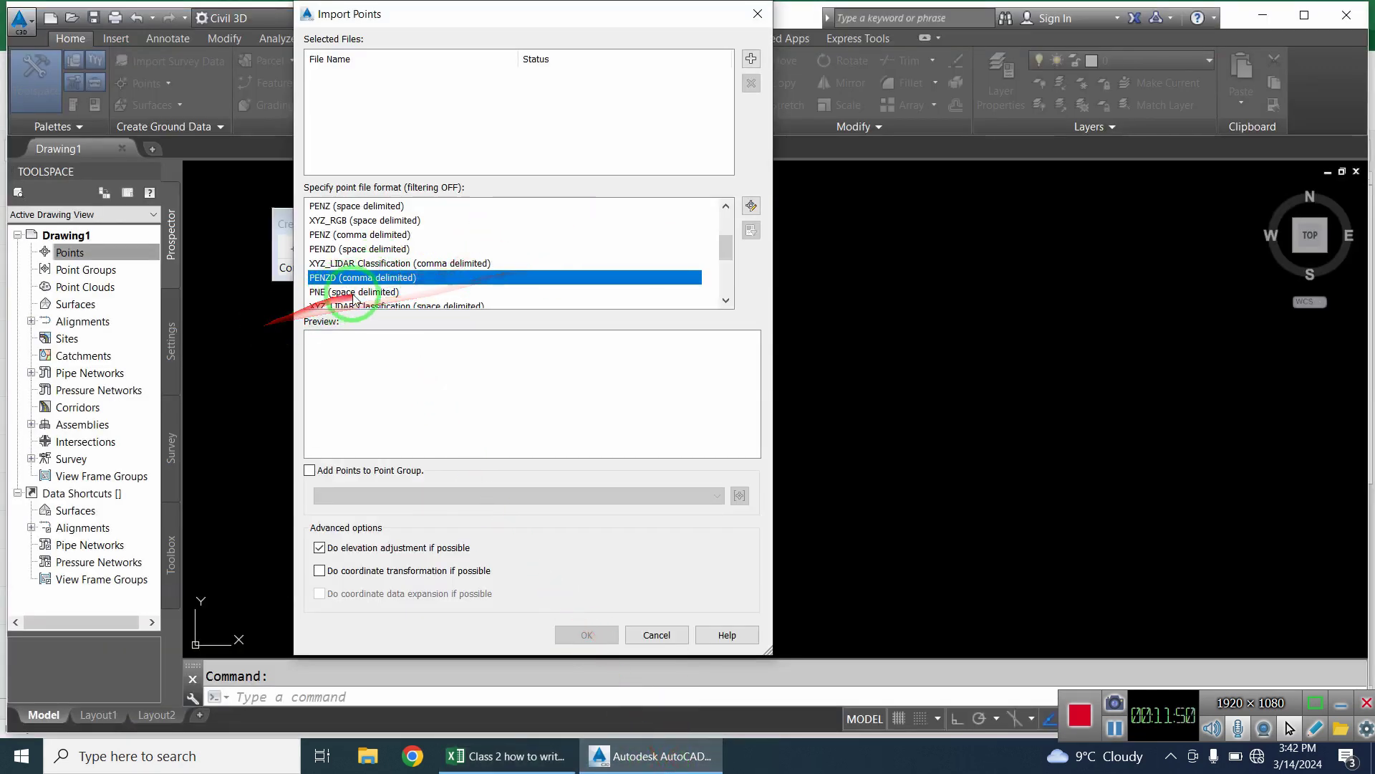
click(751, 60)
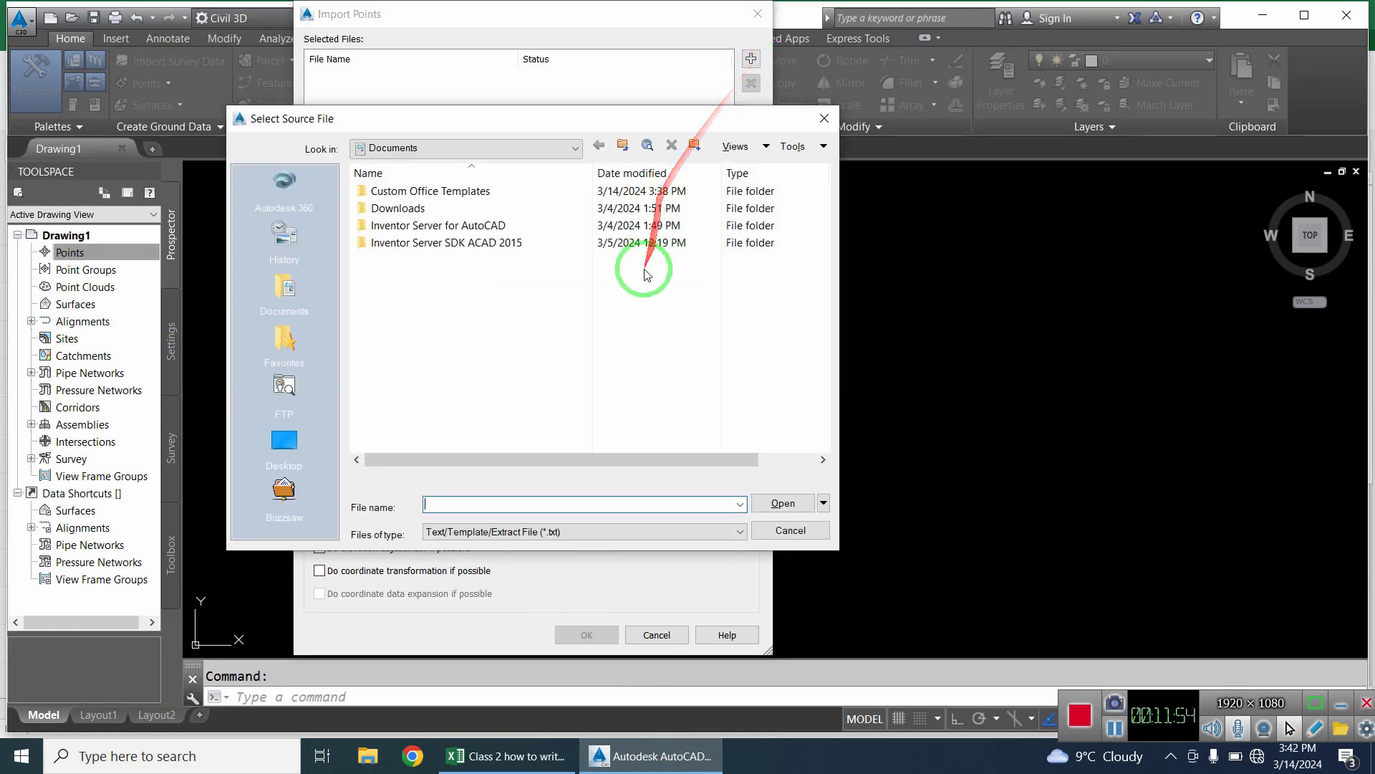
click(454, 147)
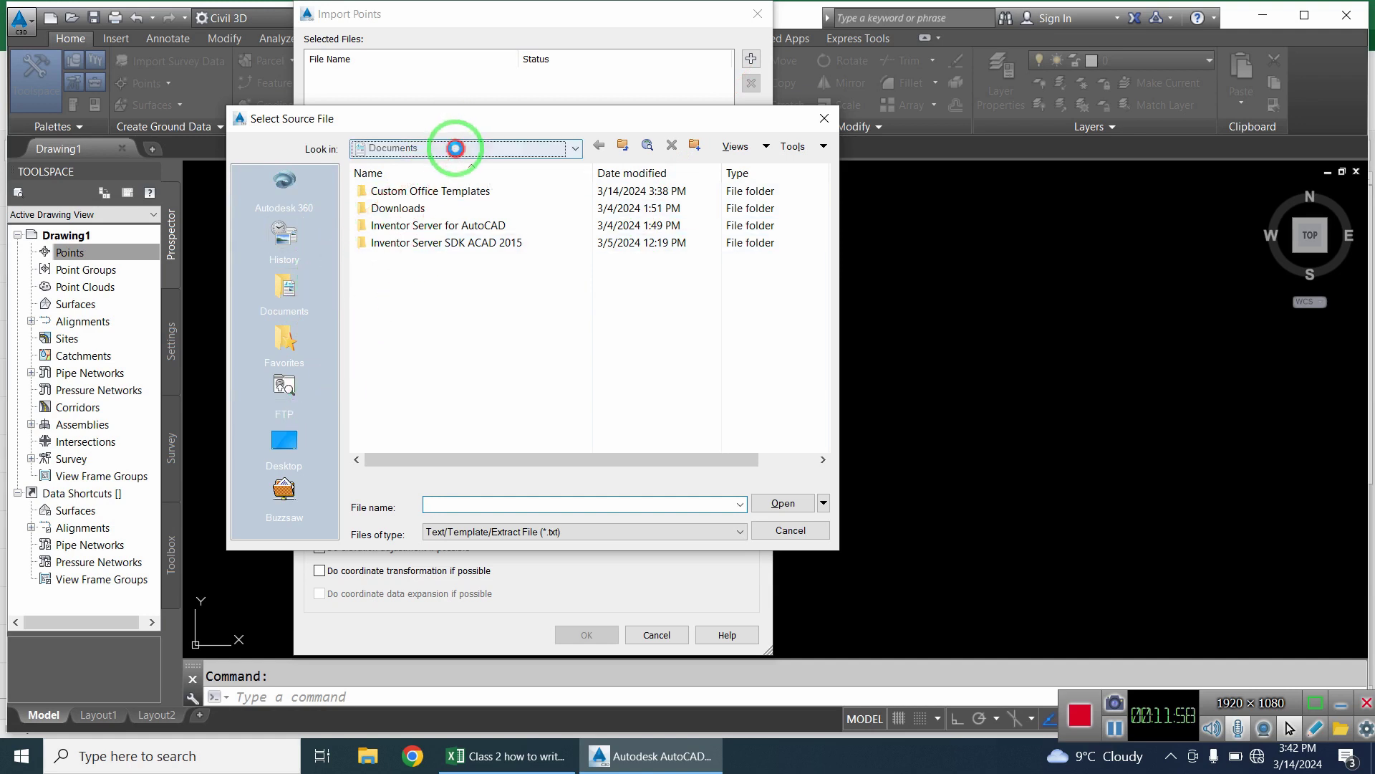
click(459, 195)
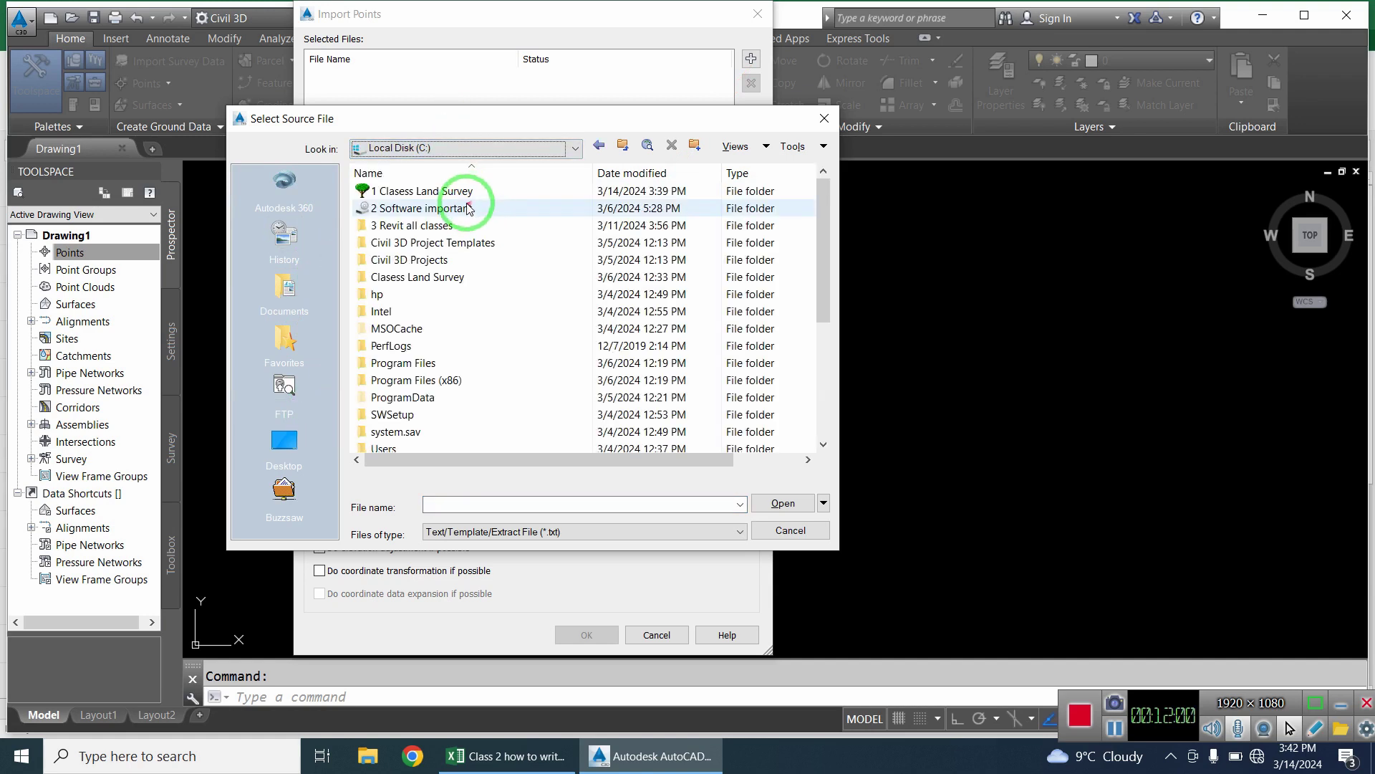
click(470, 192)
drag(480, 200, 287, 197)
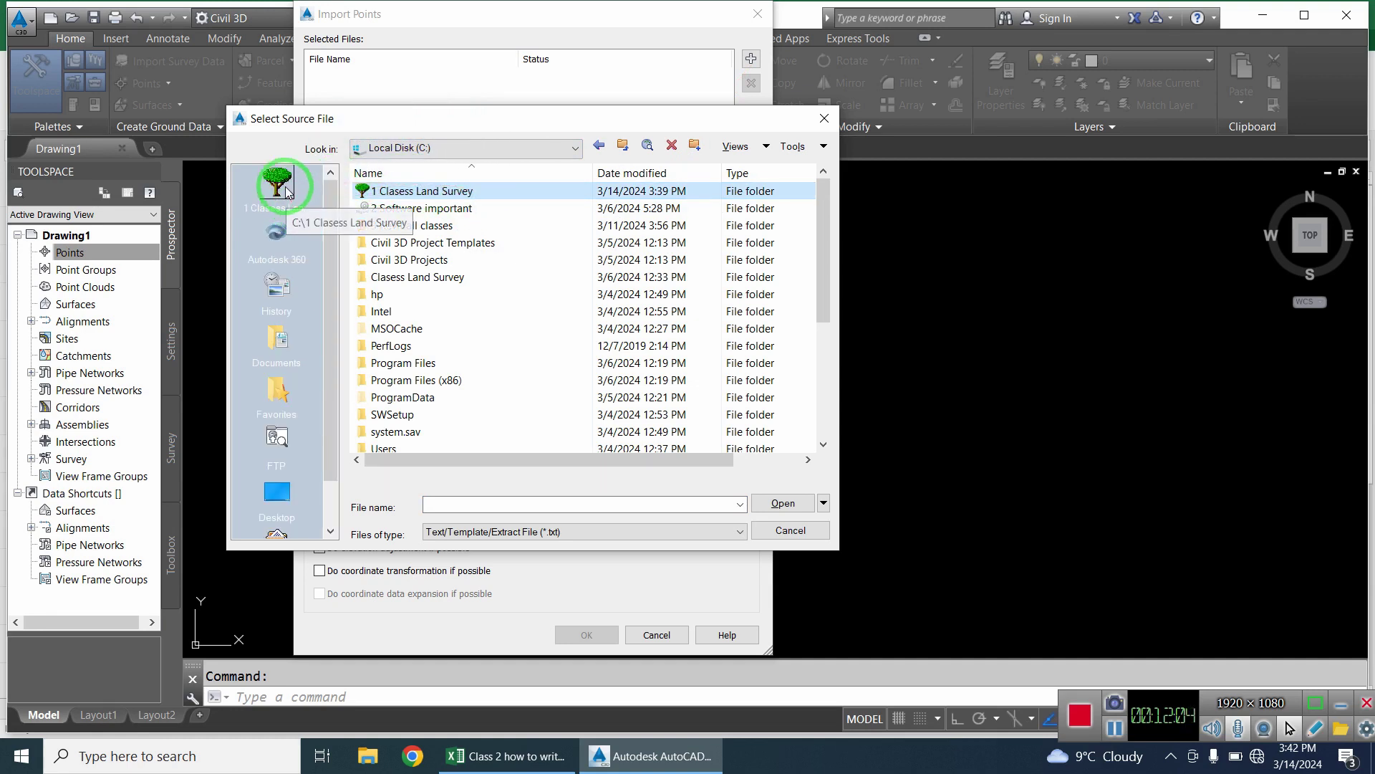
click(286, 195)
drag(426, 192, 594, 539)
double_click(473, 207)
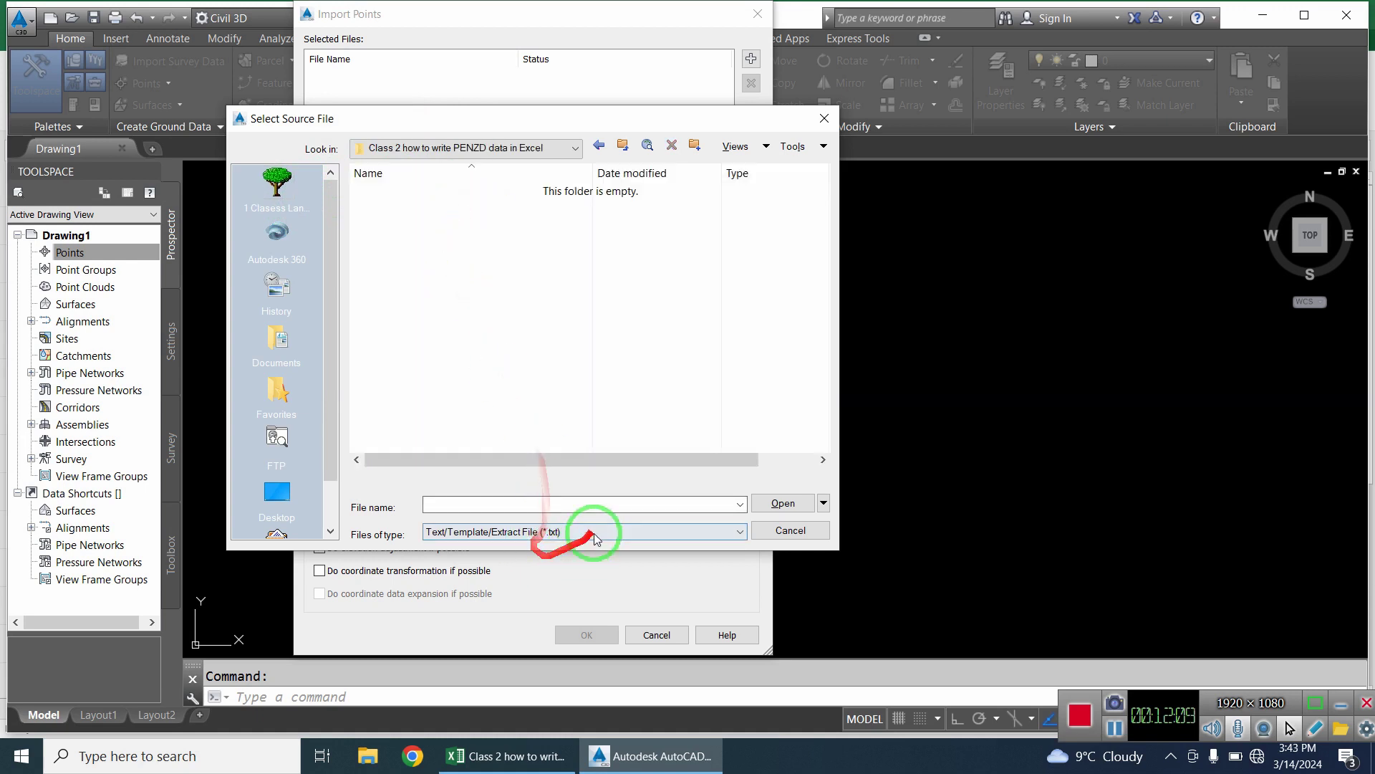
Filter to *.csv files, add the PENZD data CSV to the import list, then return to Excel.
click(466, 532)
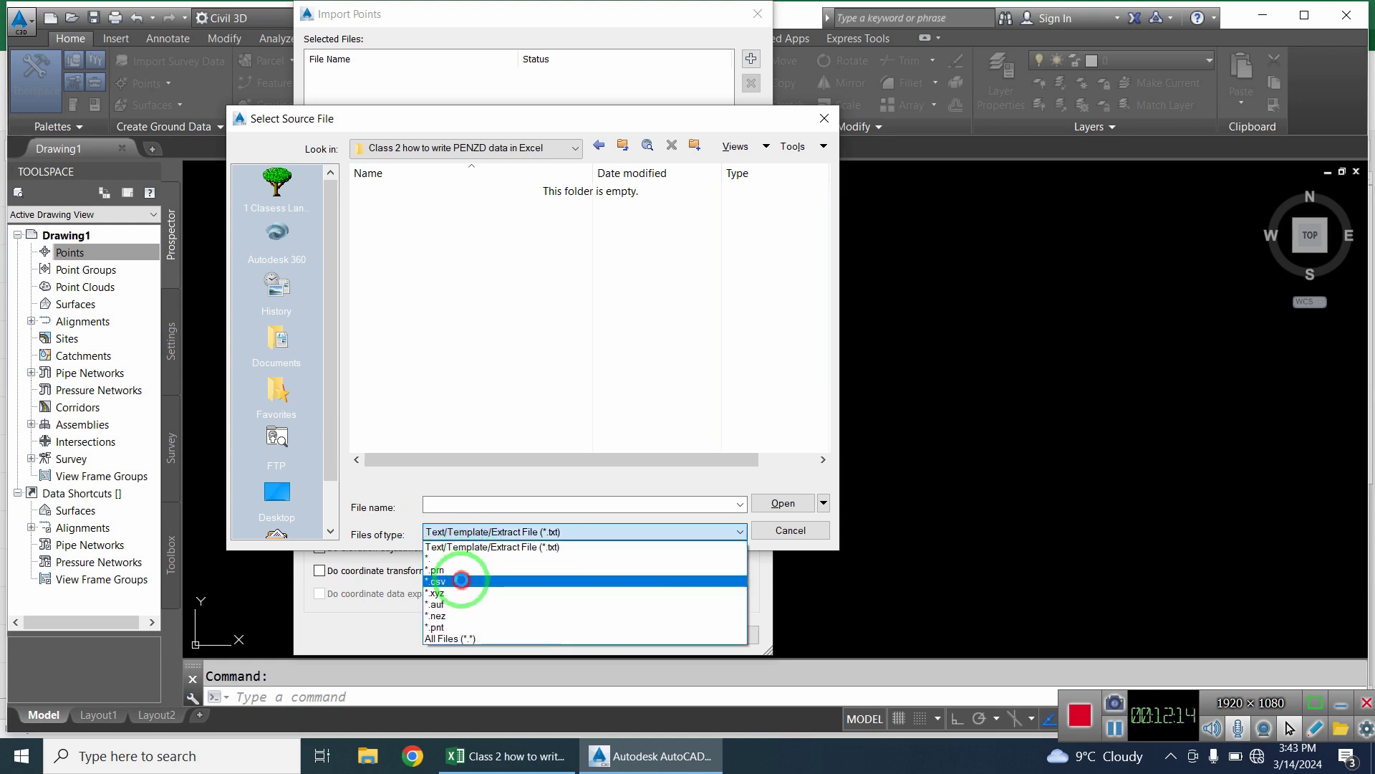
click(461, 580)
click(415, 190)
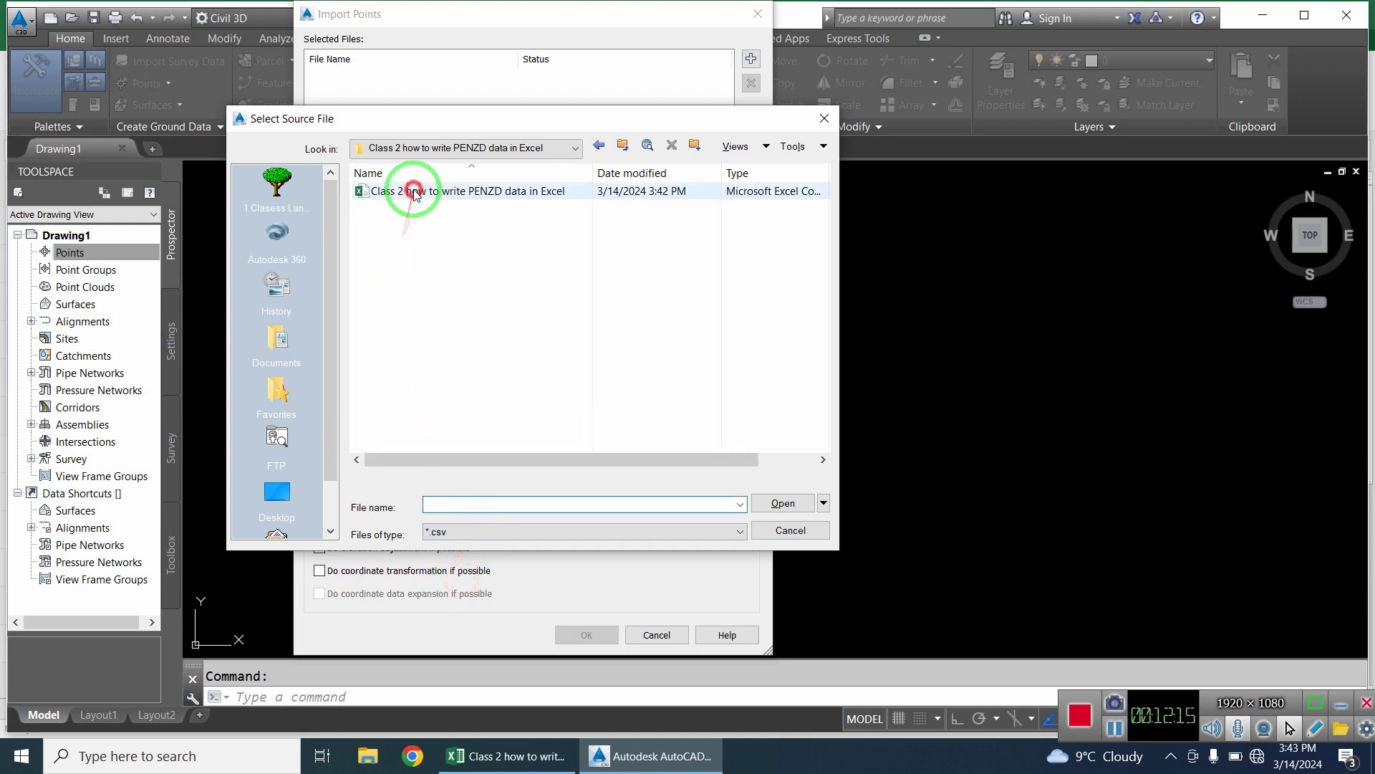
click(775, 510)
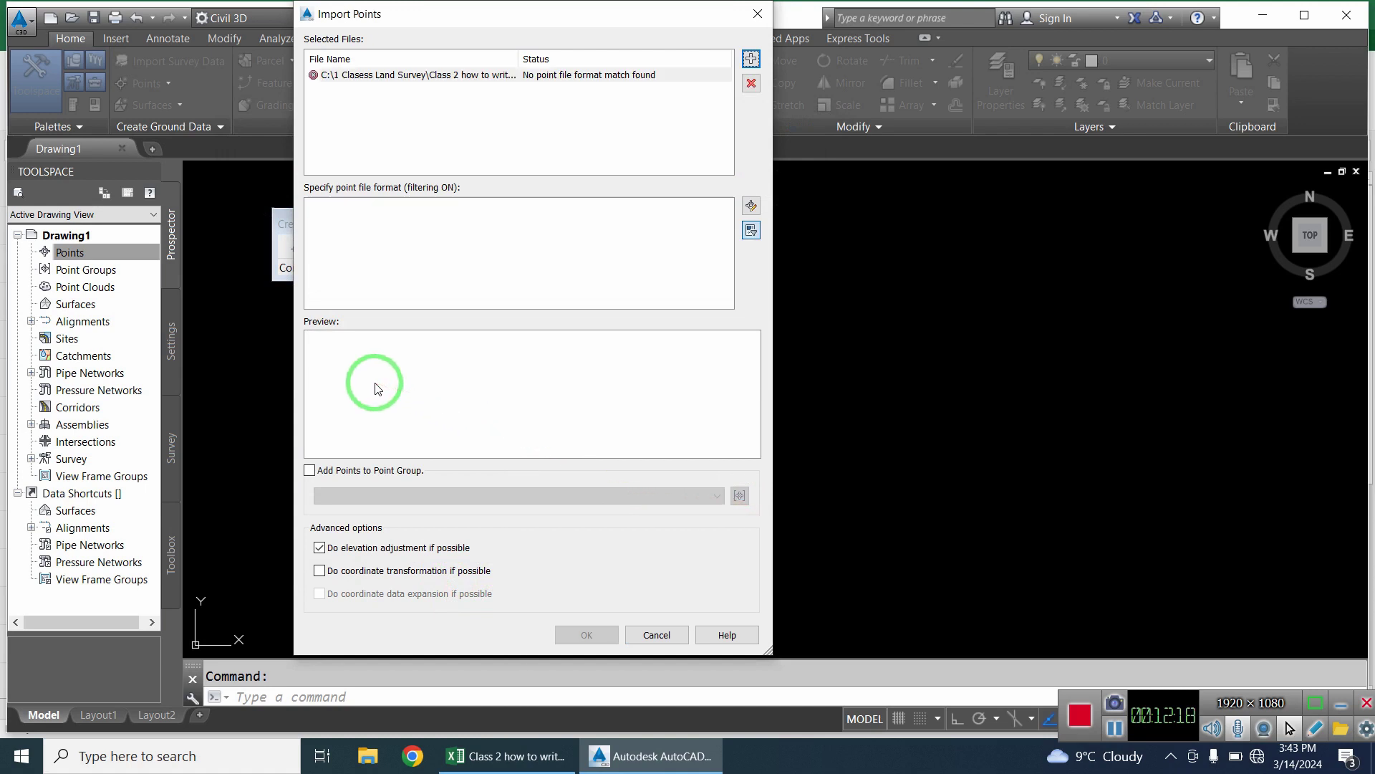
click(363, 75)
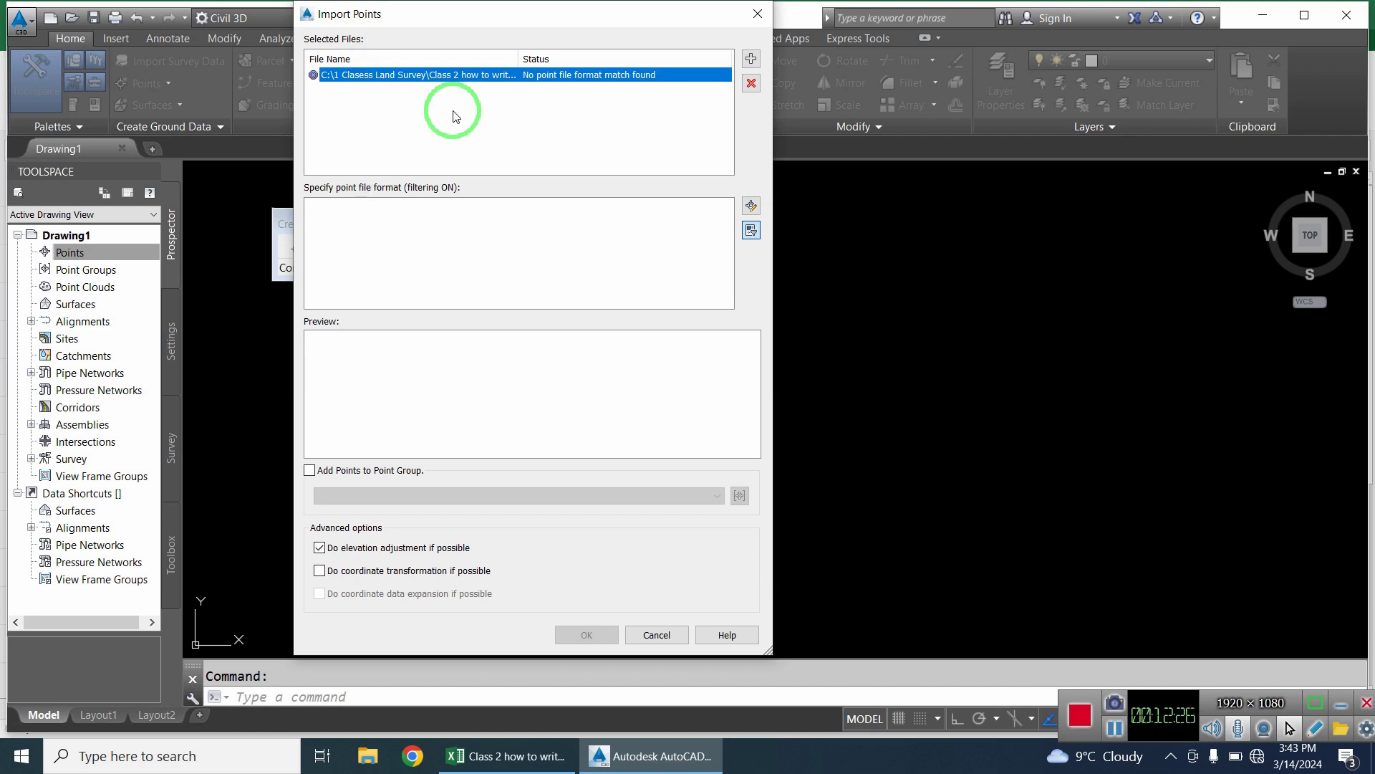
click(486, 760)
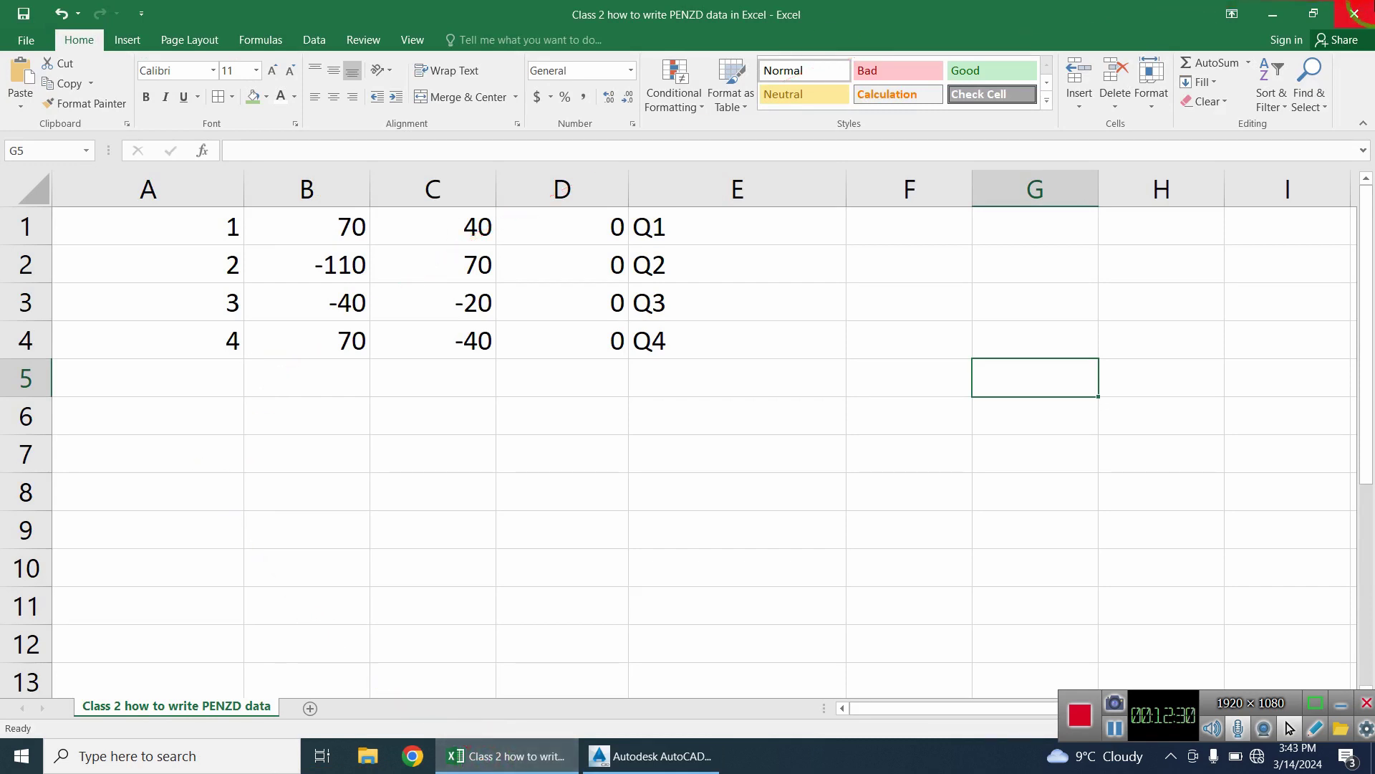
Close the PENZD CSV workbook without saving and minimise Excel.
click(25, 40)
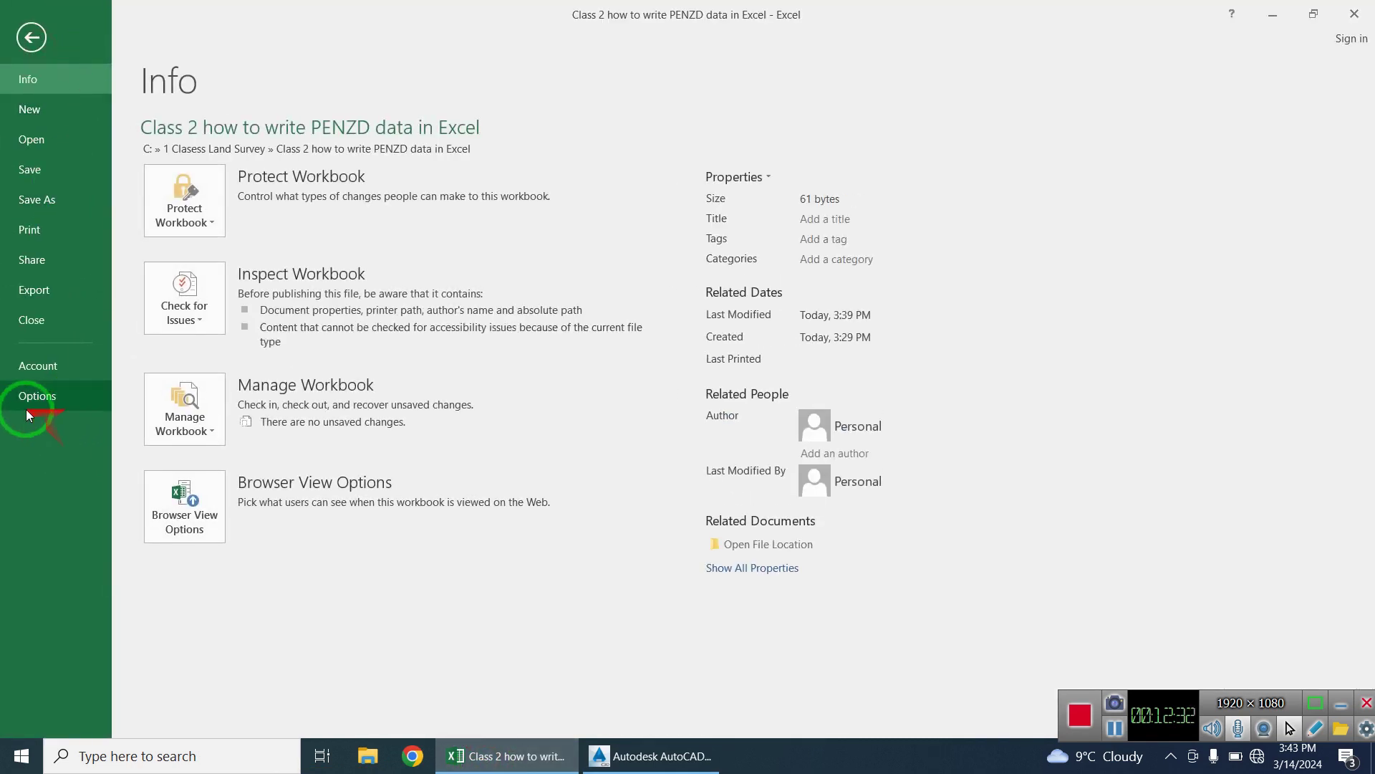
click(46, 328)
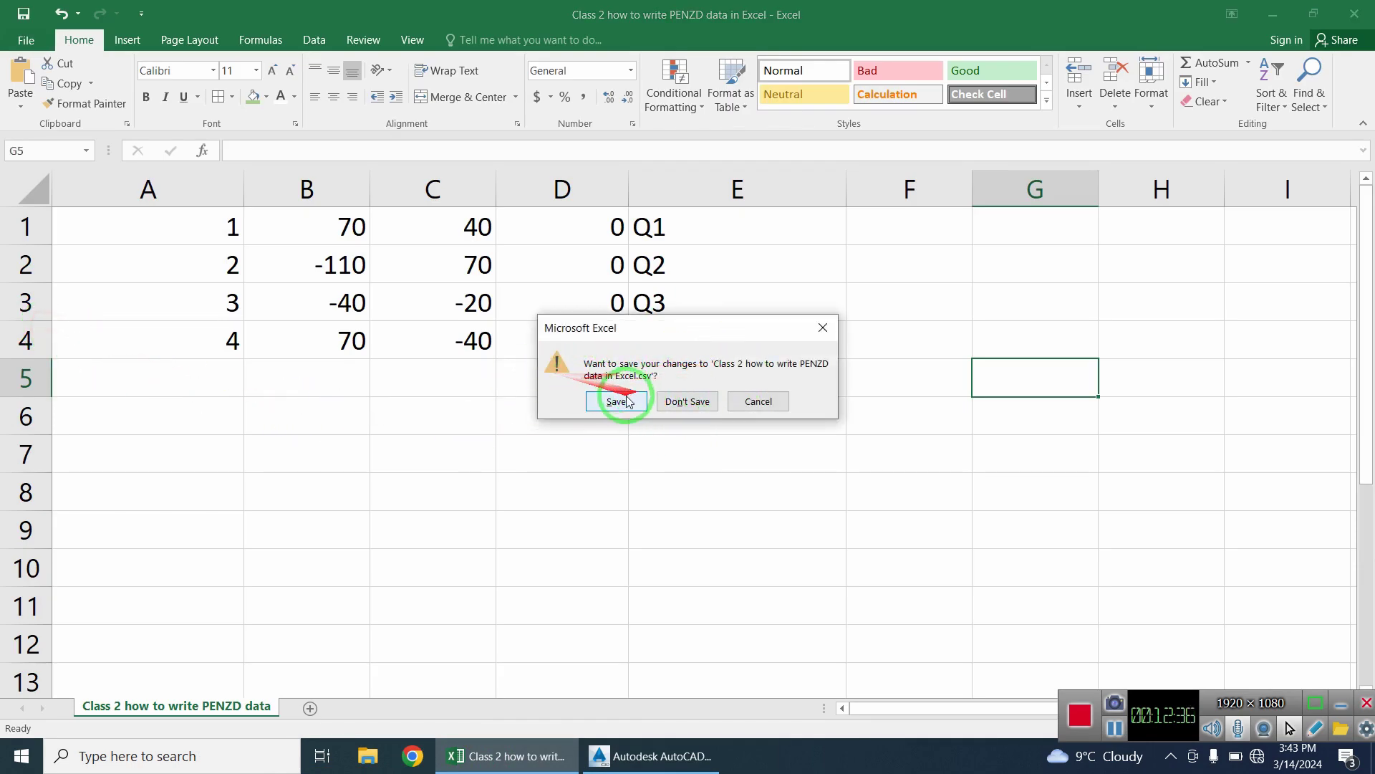
click(686, 401)
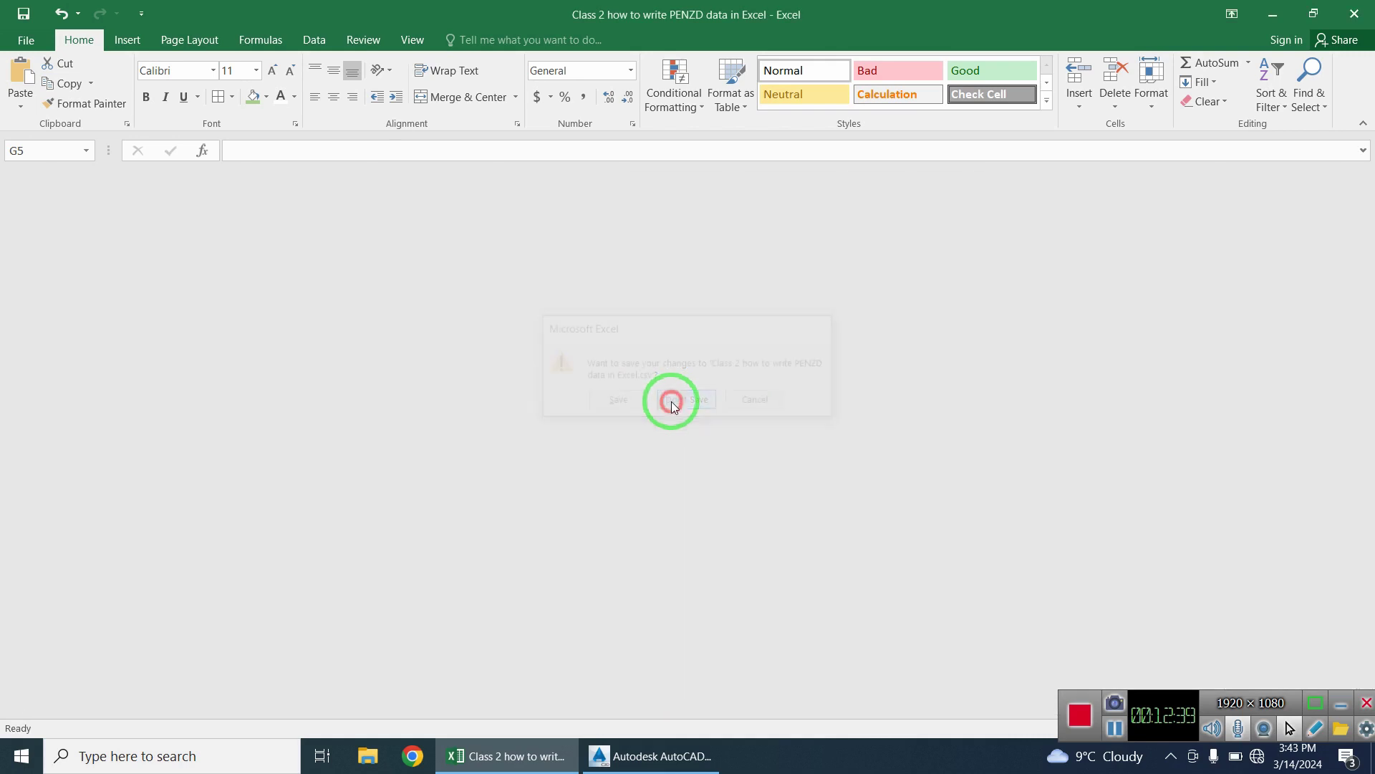
click(1271, 16)
Re-add the PENZD data CSV with the PENZD (comma delimited) format and import the four points.
click(758, 84)
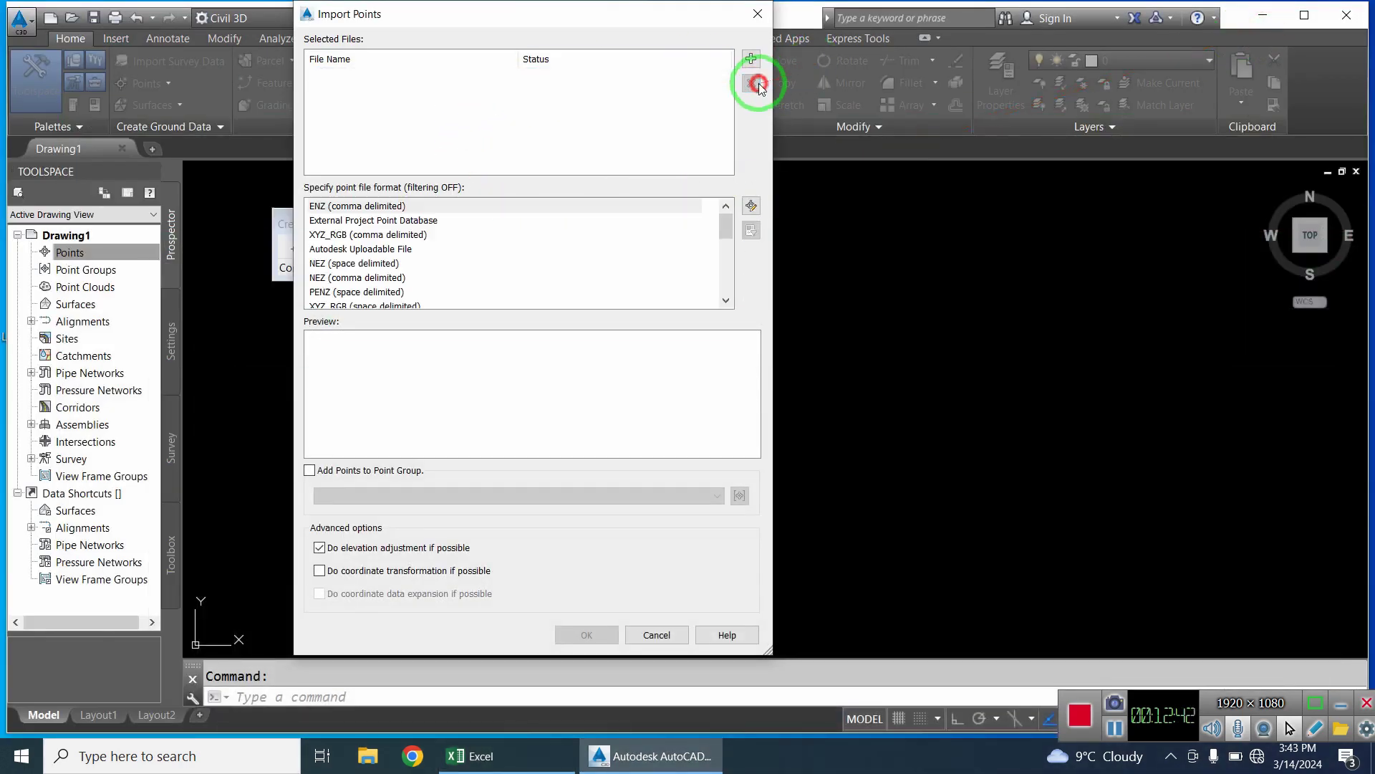
click(414, 221)
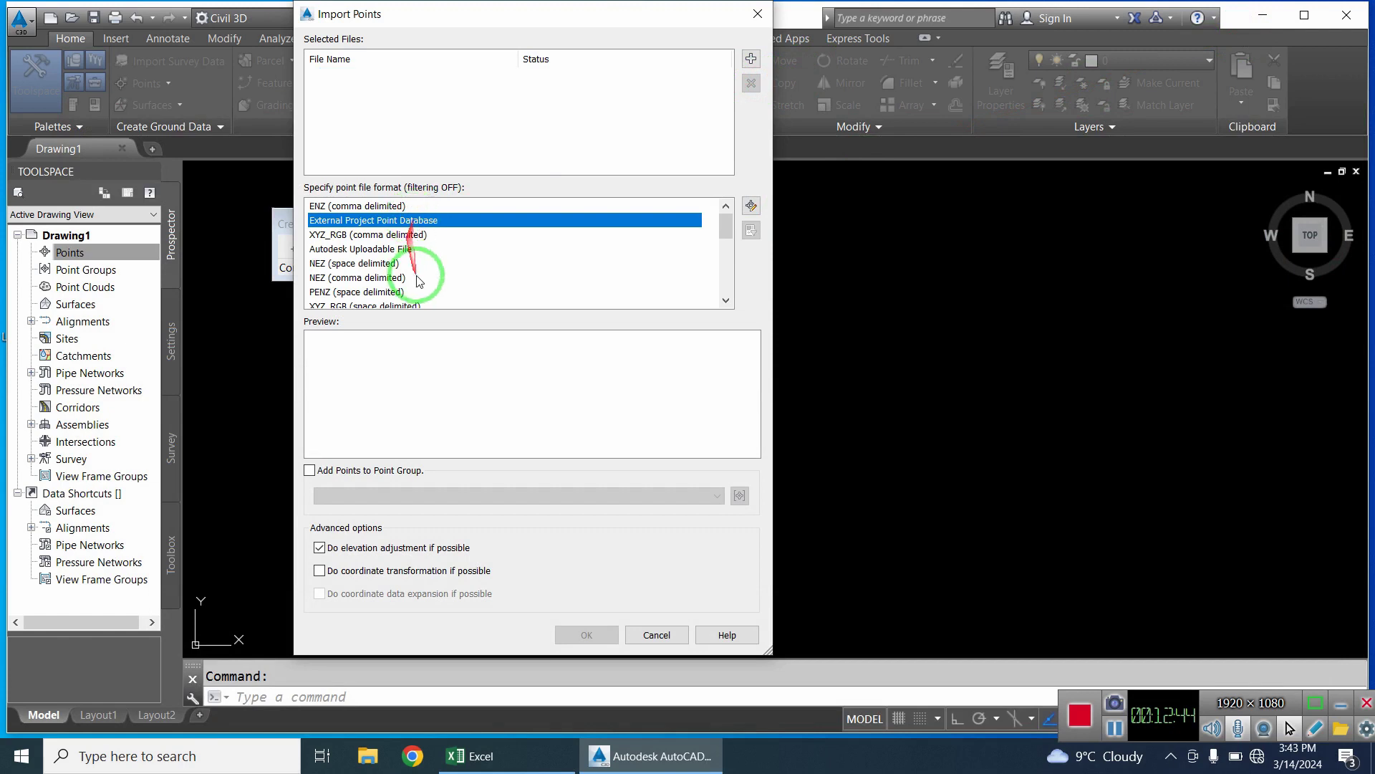
scroll(409, 272, down, 1)
scroll(394, 304, down, 1)
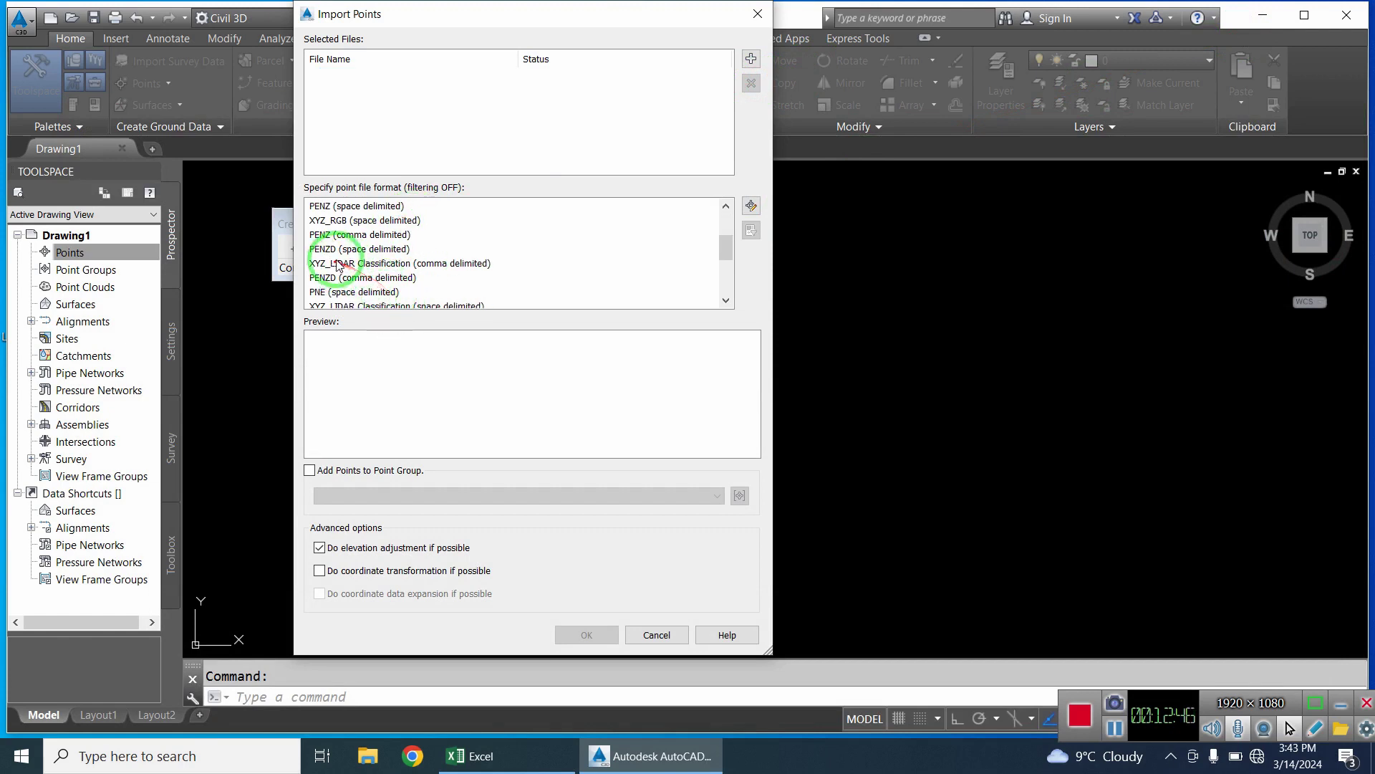
click(373, 282)
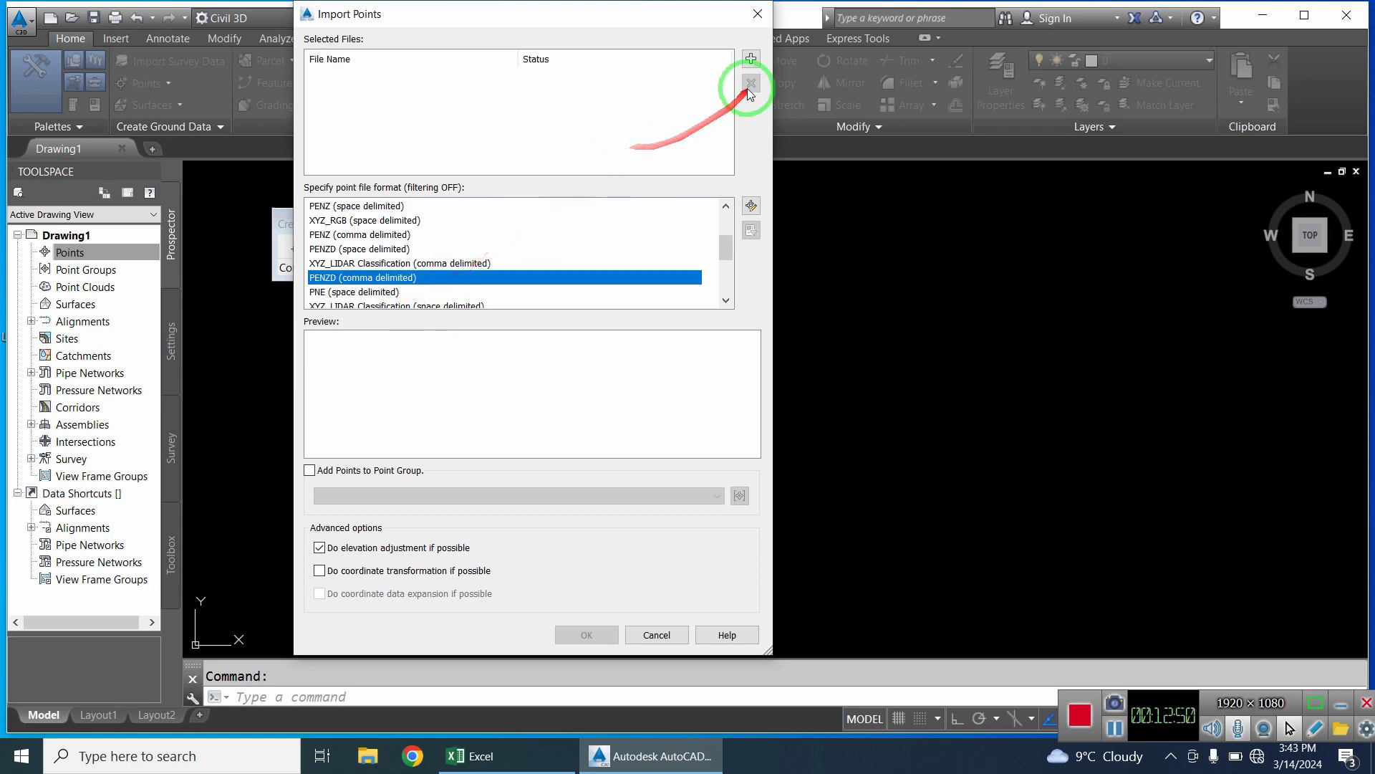
click(751, 58)
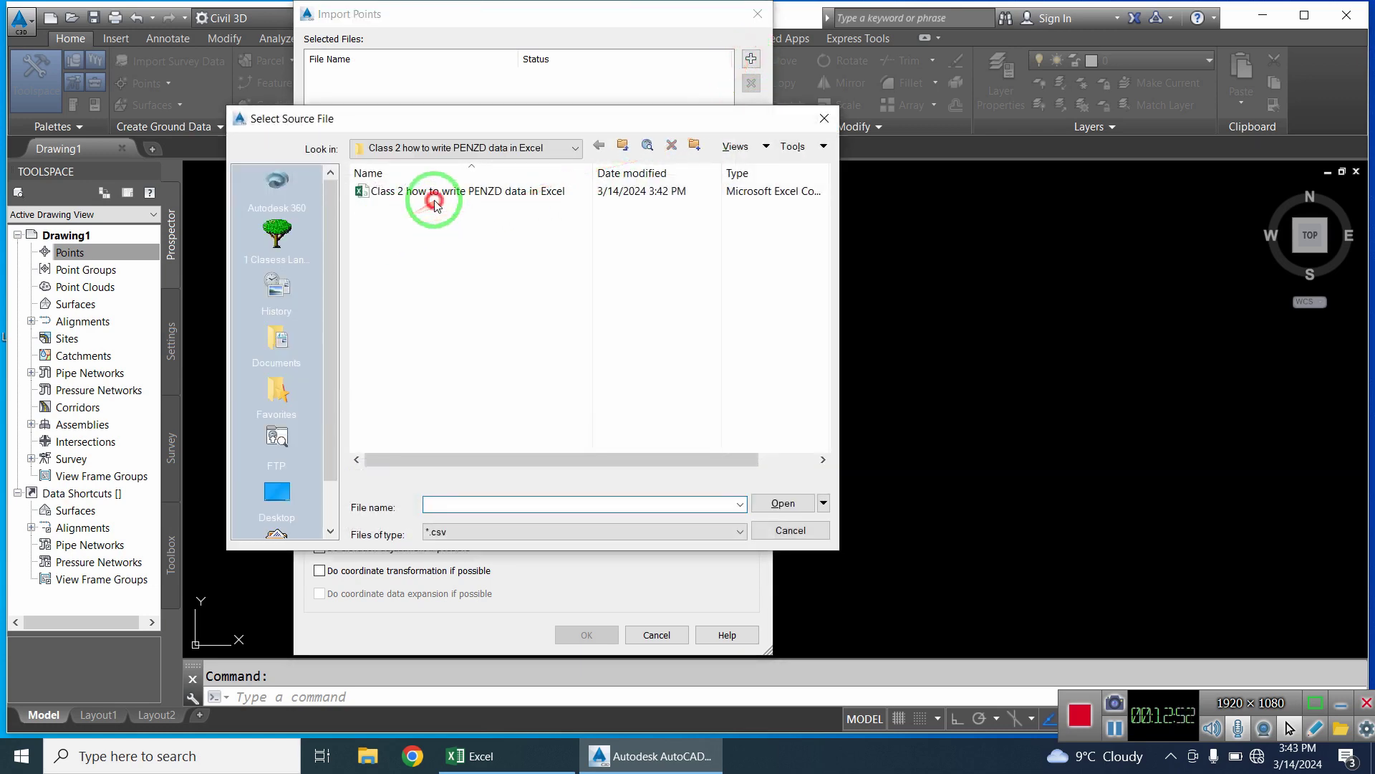
double_click(435, 203)
drag(426, 321, 480, 428)
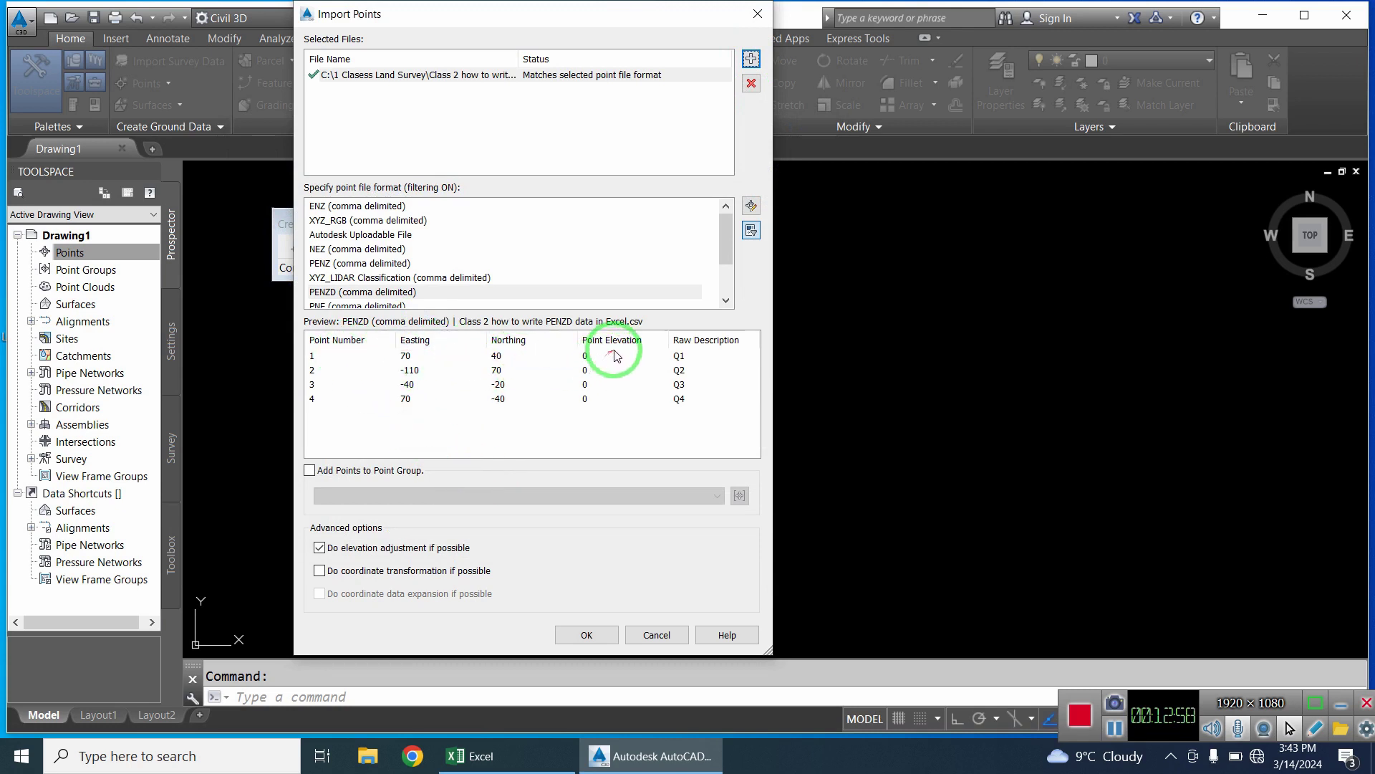
click(579, 634)
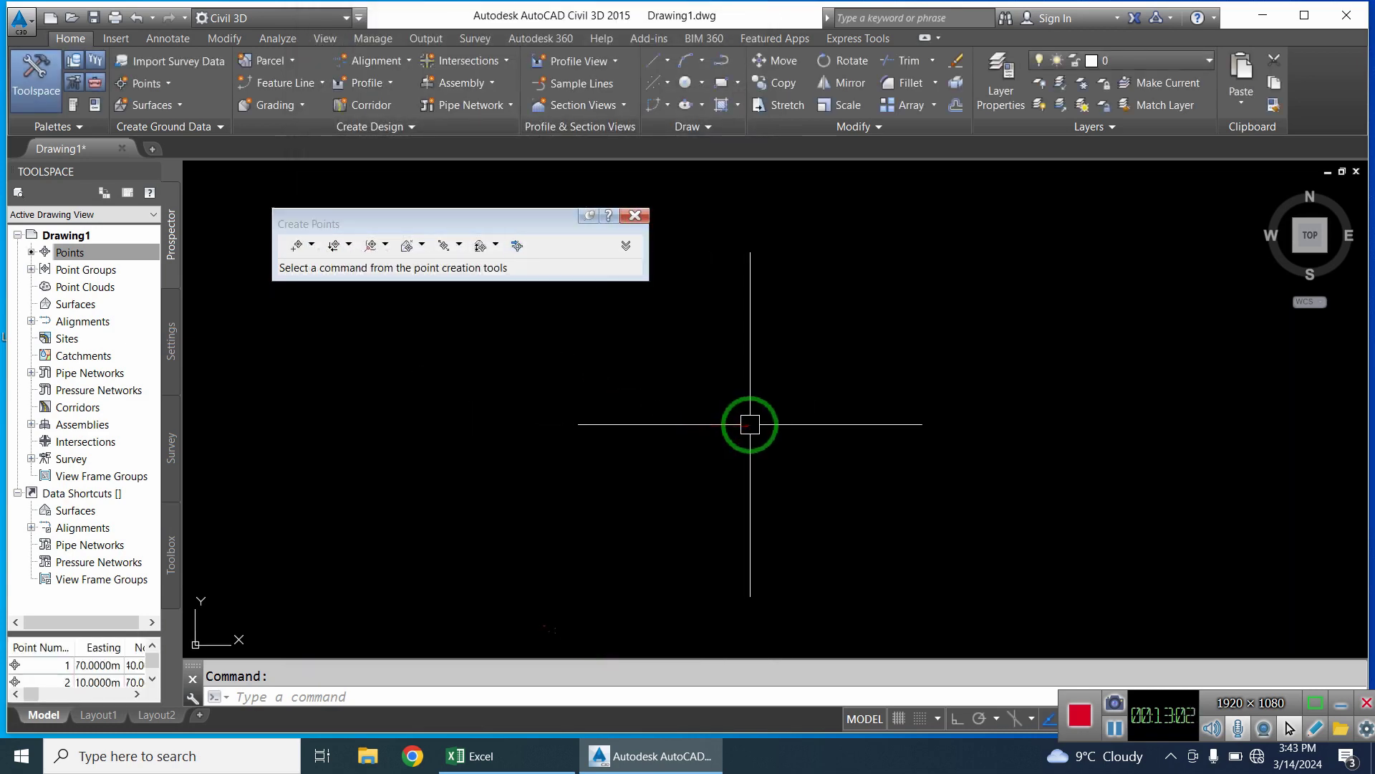
Zoom to the four imported points, close the Create Points toolbar, and turn the grid on.
middle_click(803, 410)
middle_click(802, 410)
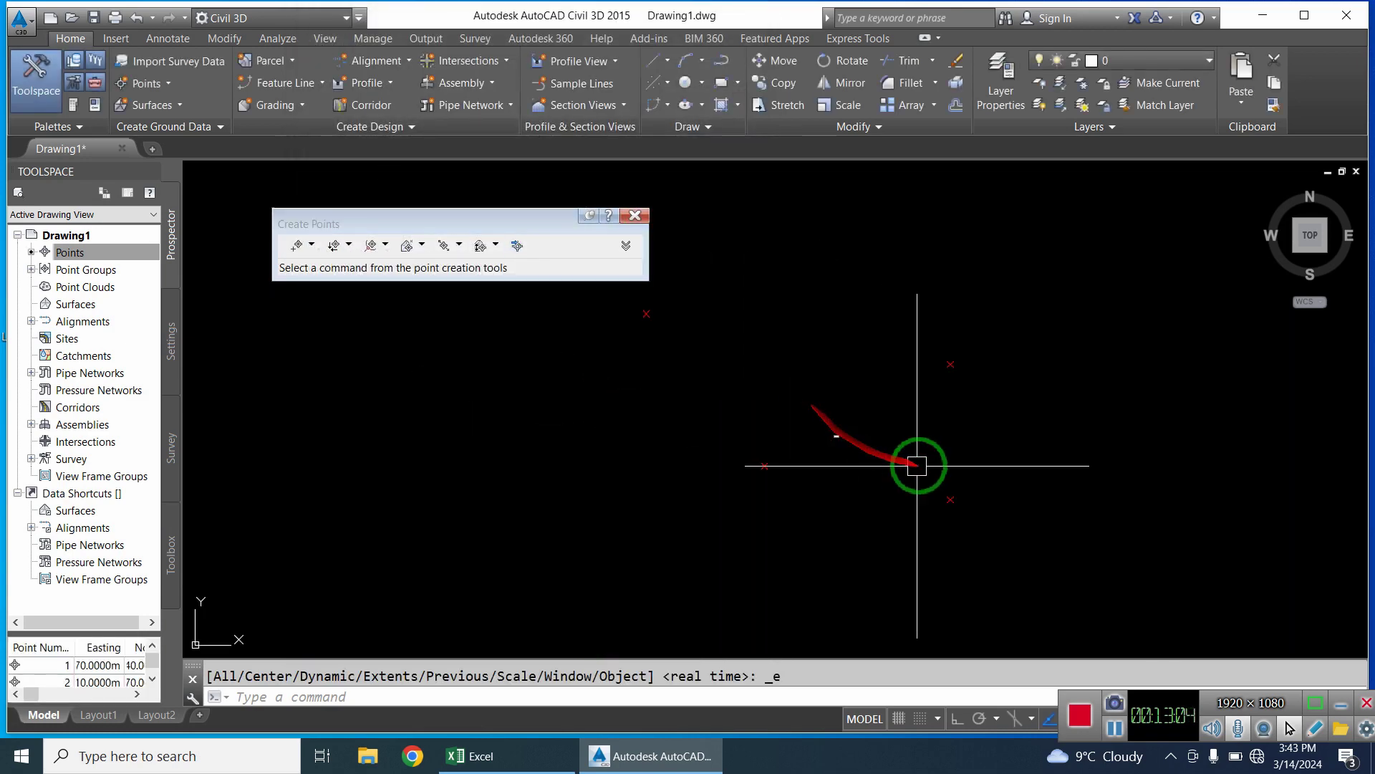
click(636, 215)
drag(760, 369, 661, 341)
scroll(689, 306, up, 2)
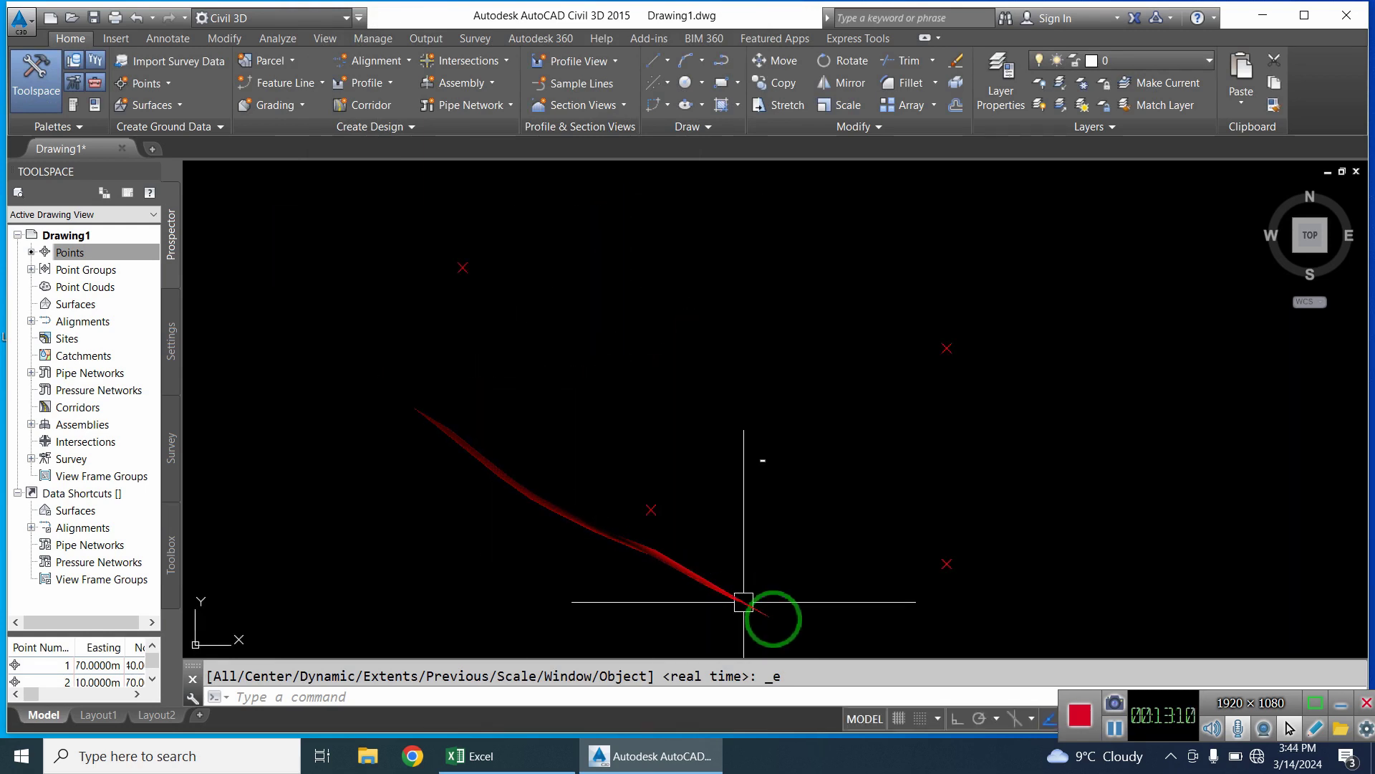
click(908, 718)
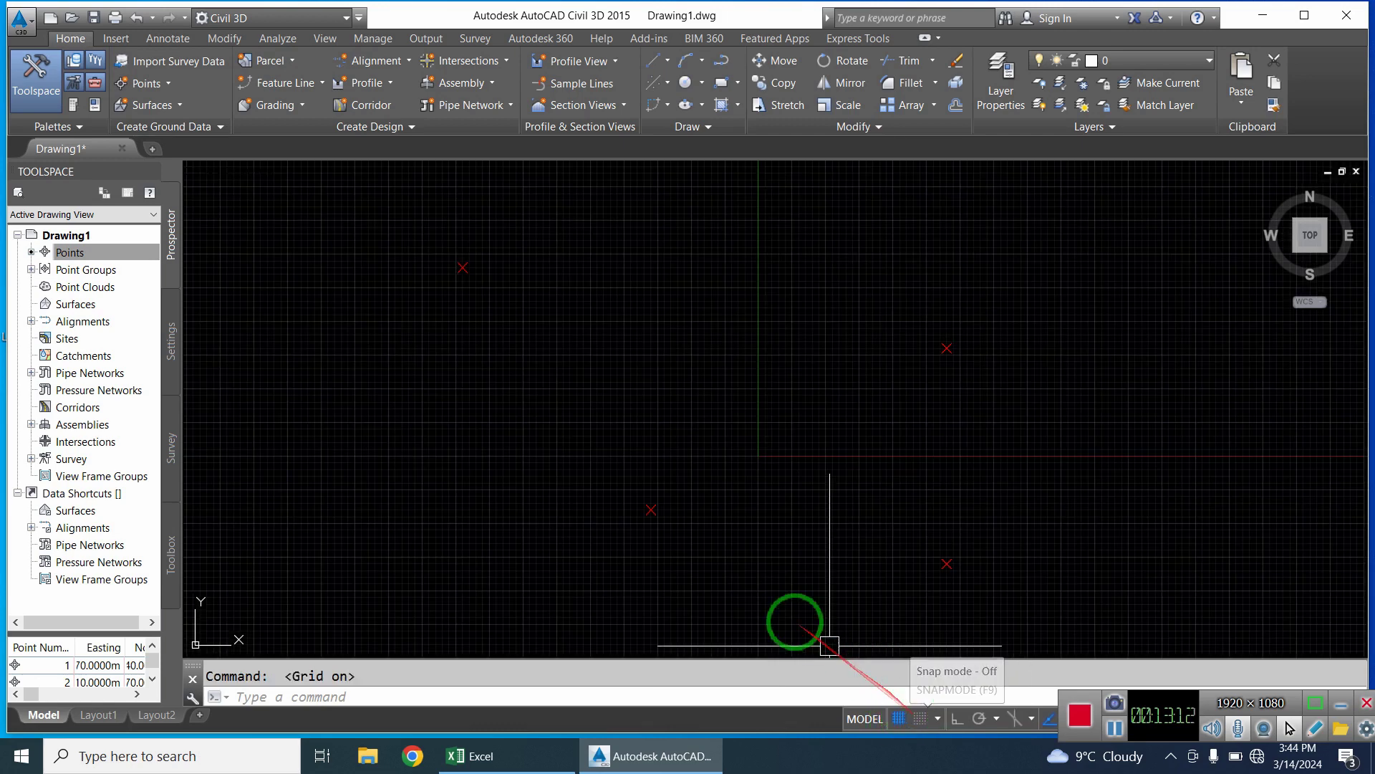
drag(461, 543, 465, 544)
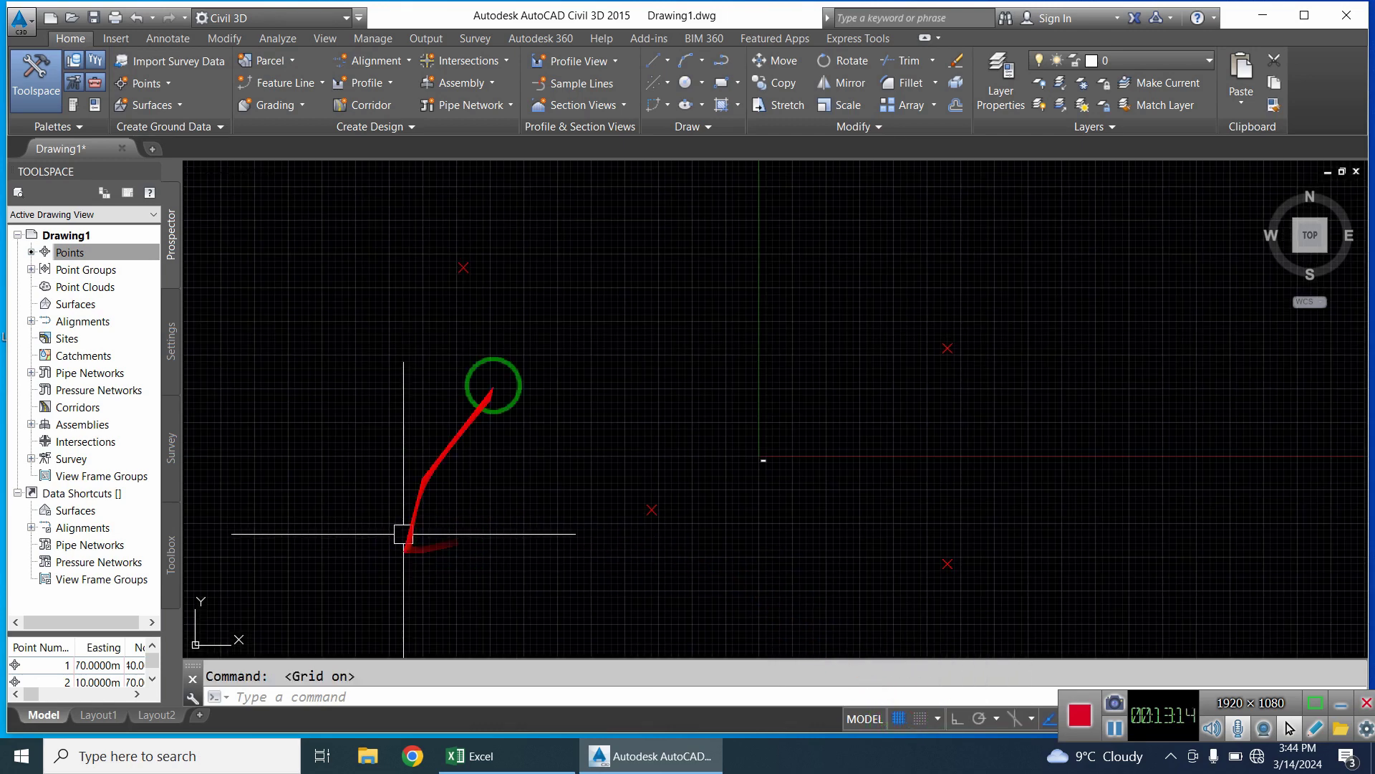
Draw lines by point object through points right, upper-left, lower-middle, lower-right, and back to right.
click(658, 64)
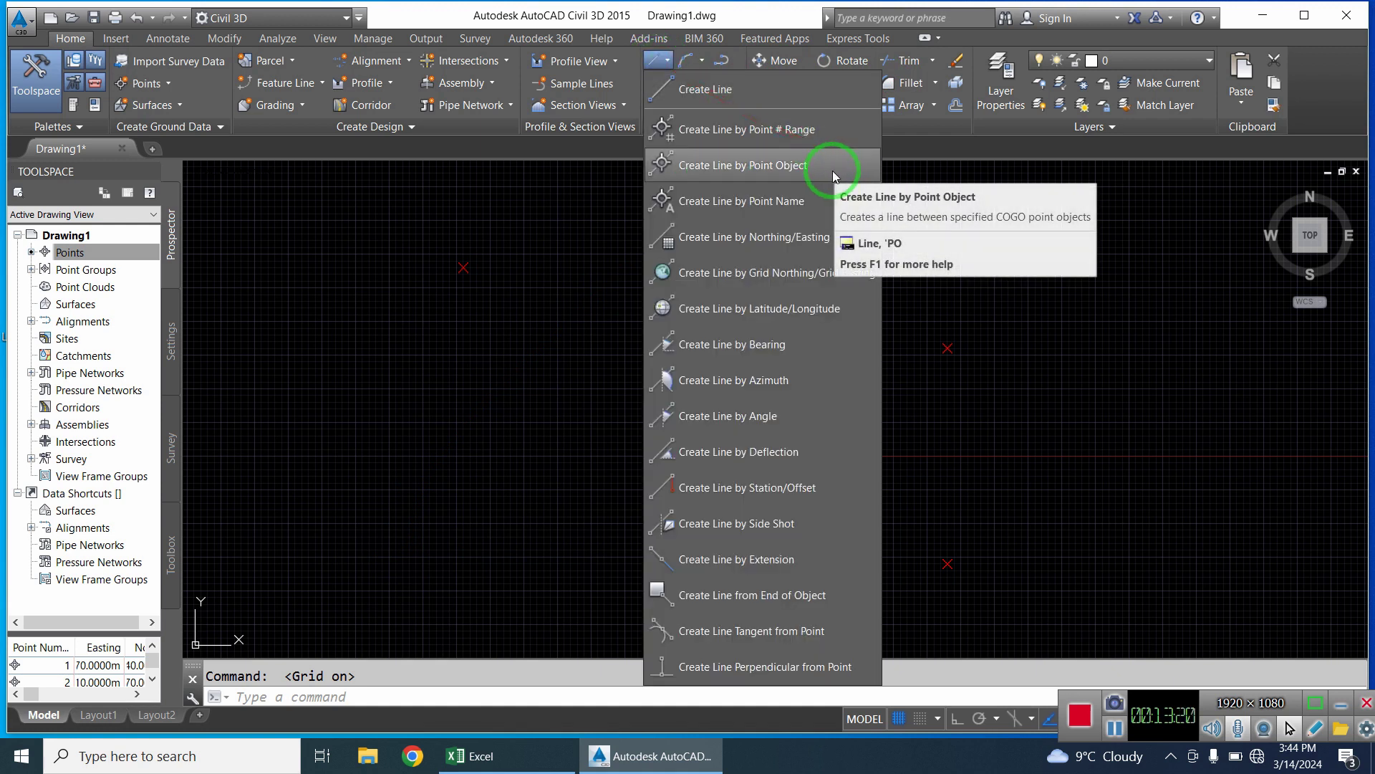
click(832, 171)
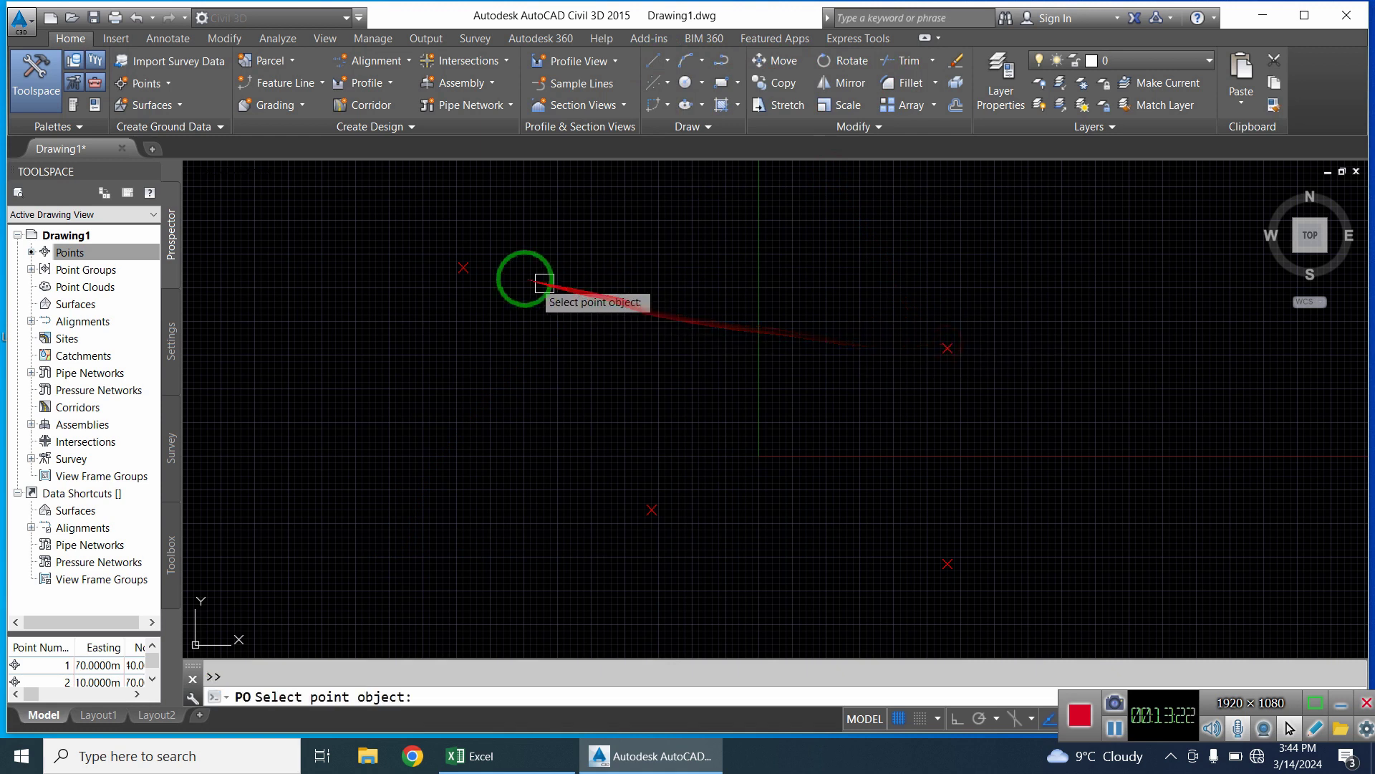
click(471, 267)
click(651, 509)
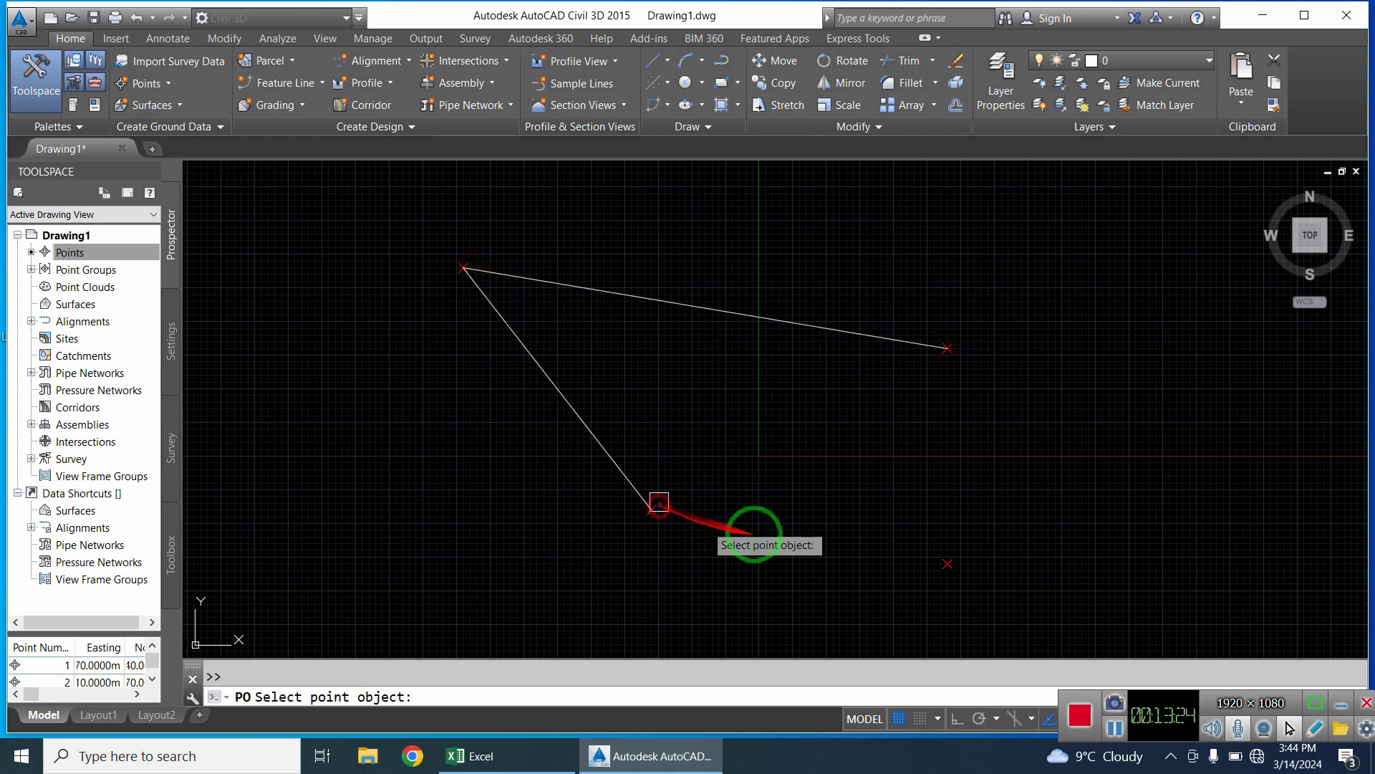
click(947, 563)
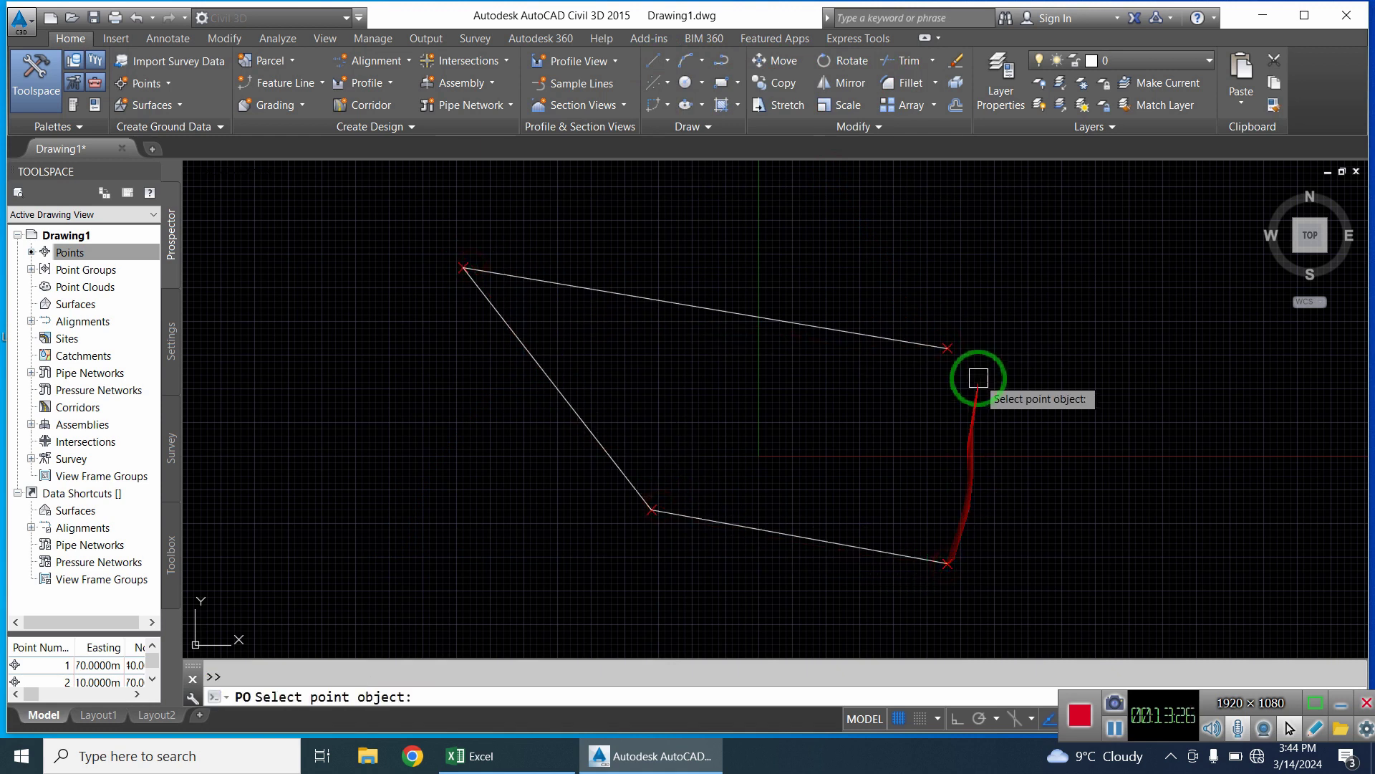
click(959, 345)
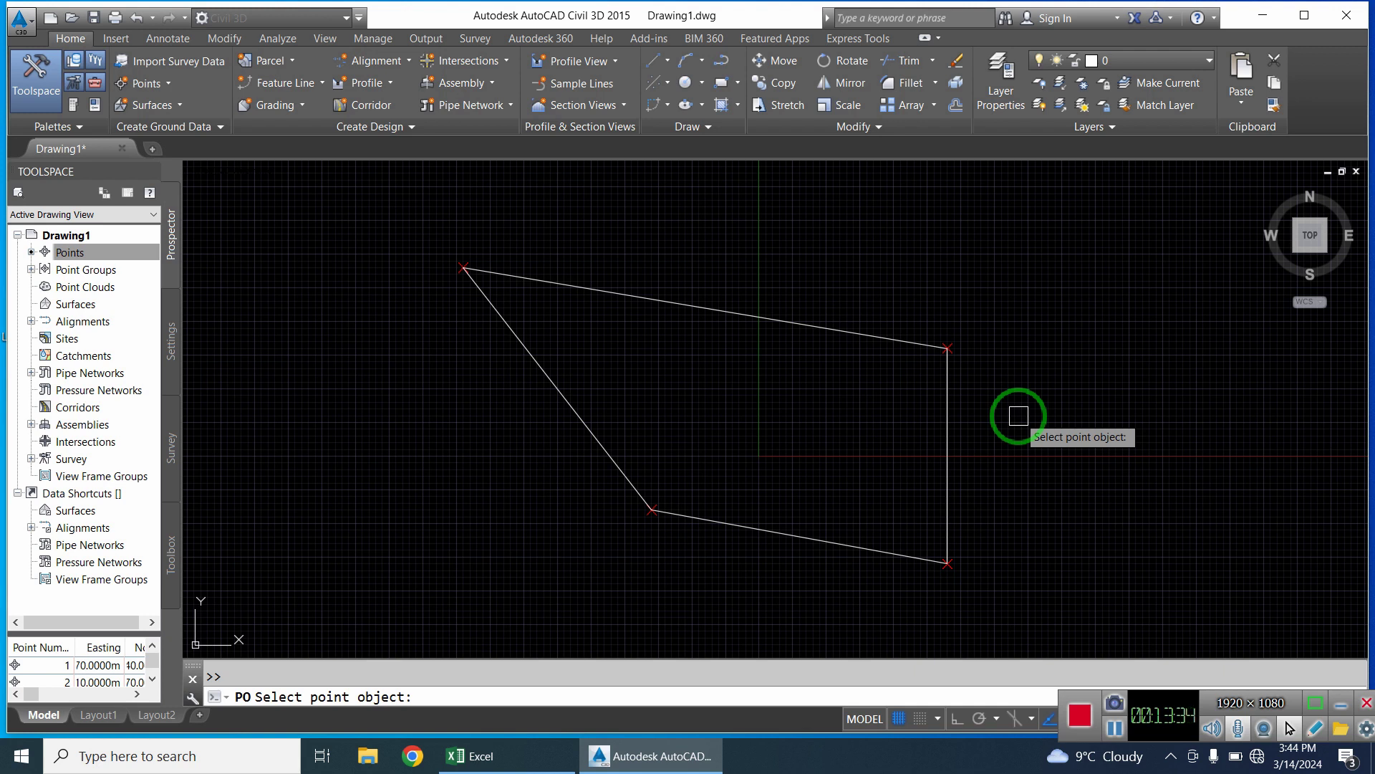
key(Escape)
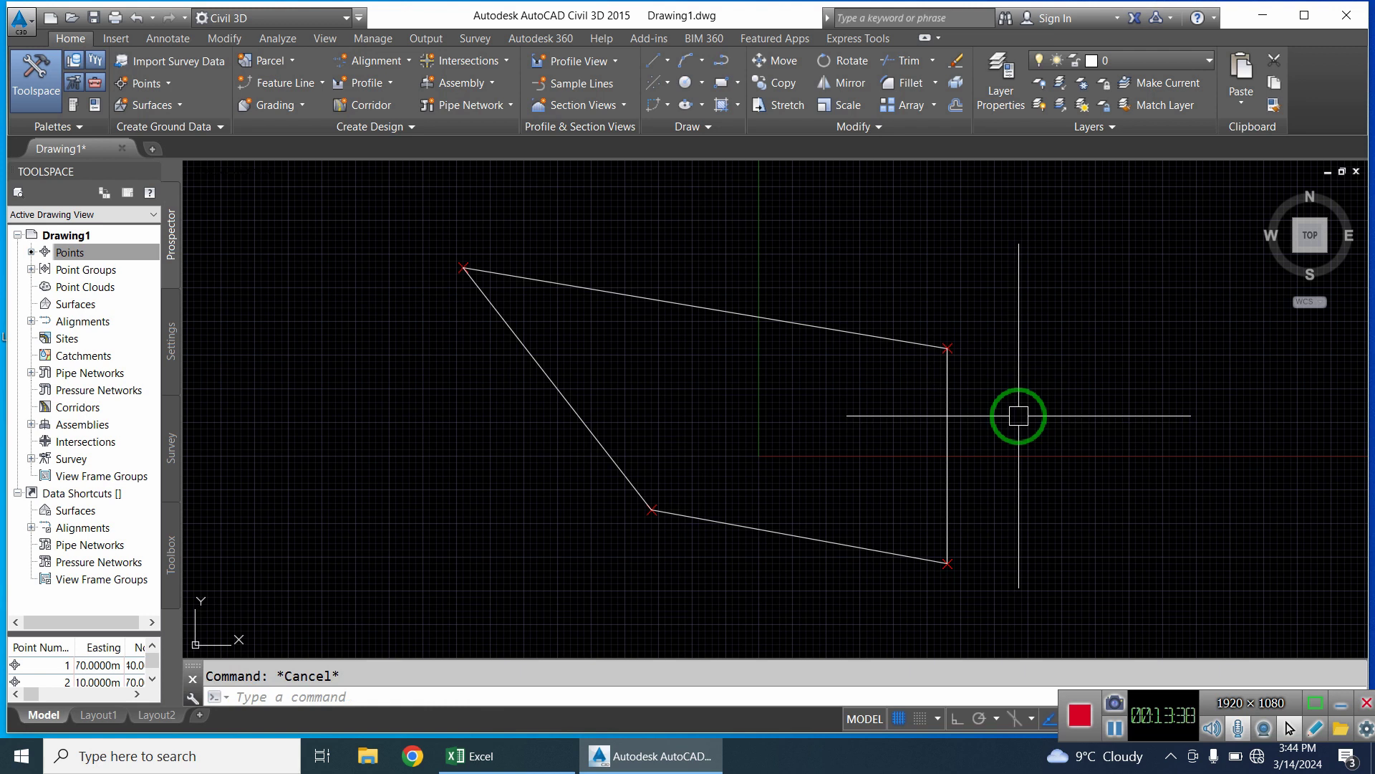